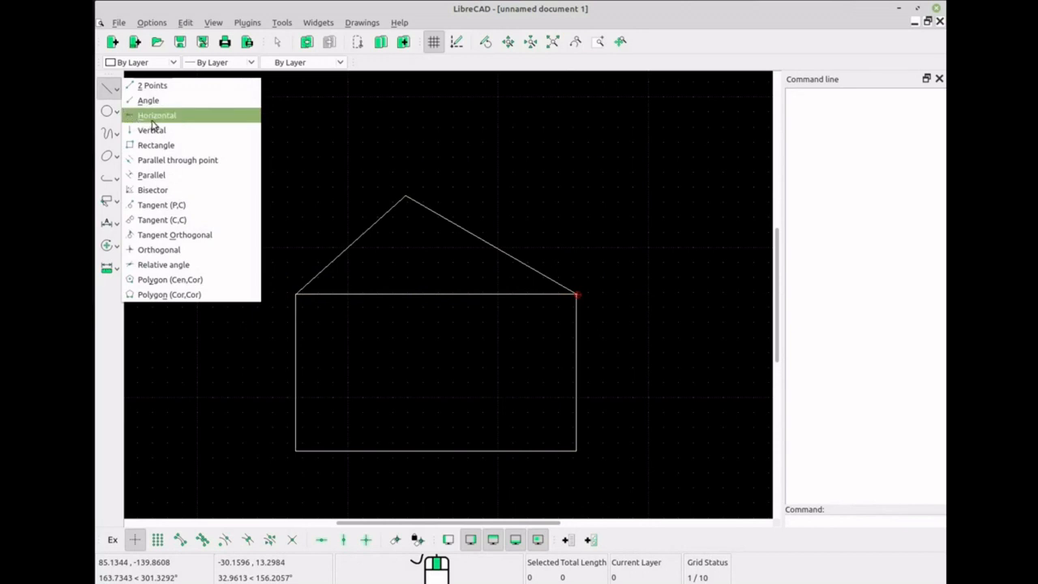
# Draw an angled line of length 6.2 at 30° starting from the roof's right eave corner
pyautogui.click(149, 101)
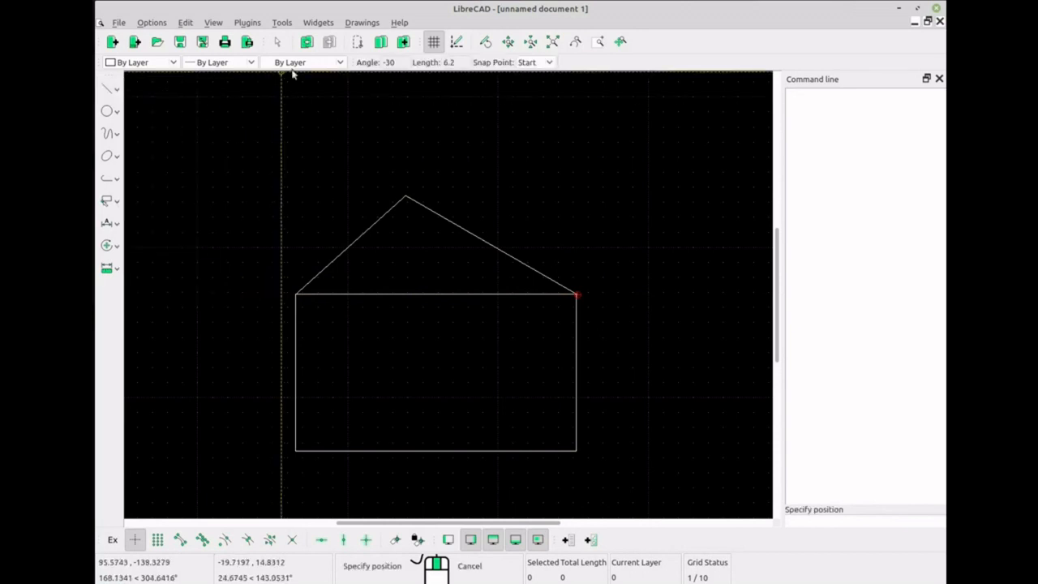
pyautogui.doubleClick(393, 62)
pyautogui.doubleClick(464, 63)
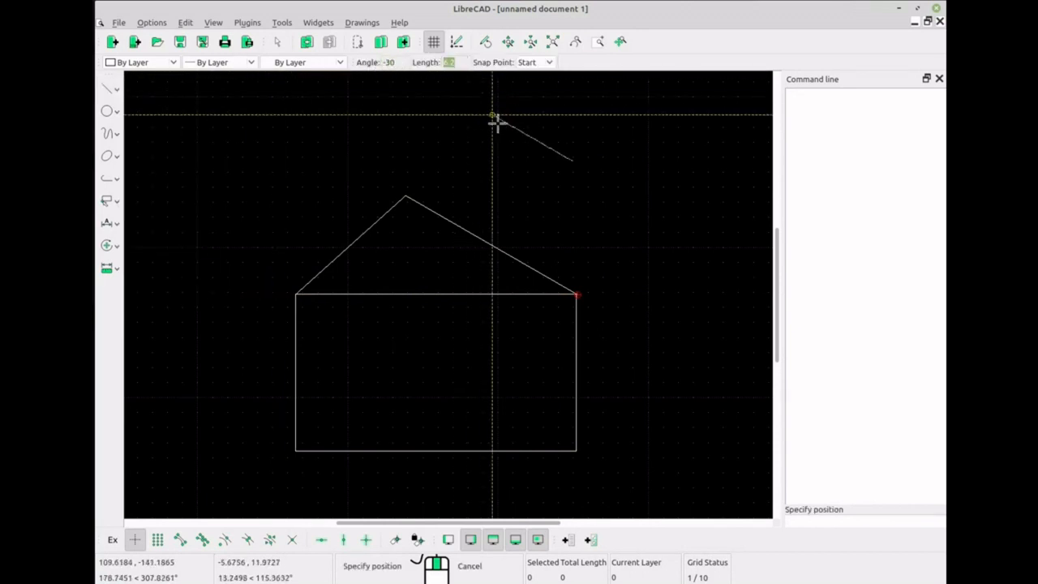
pyautogui.click(390, 62)
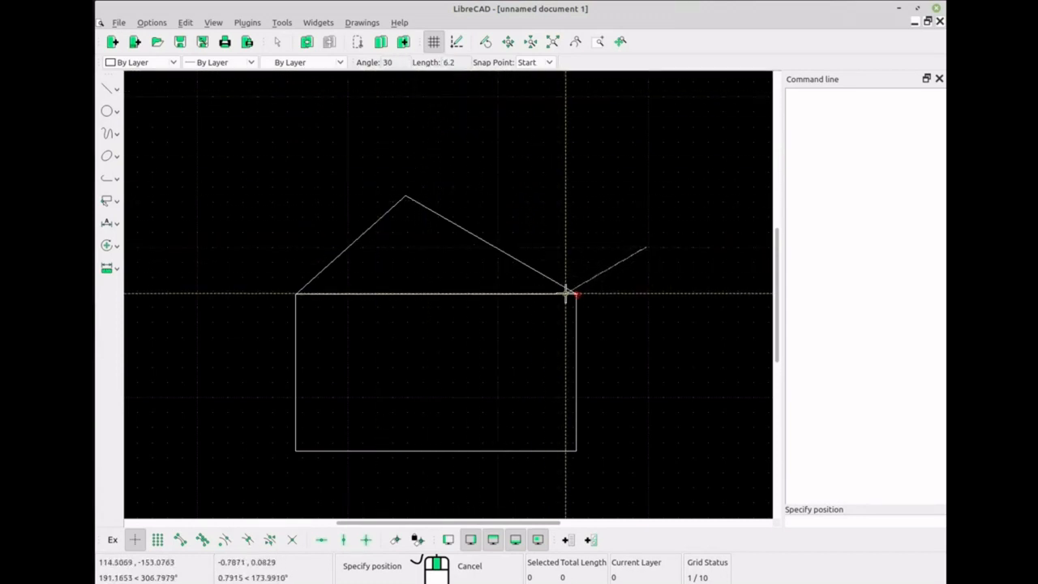
pyautogui.click(578, 295)
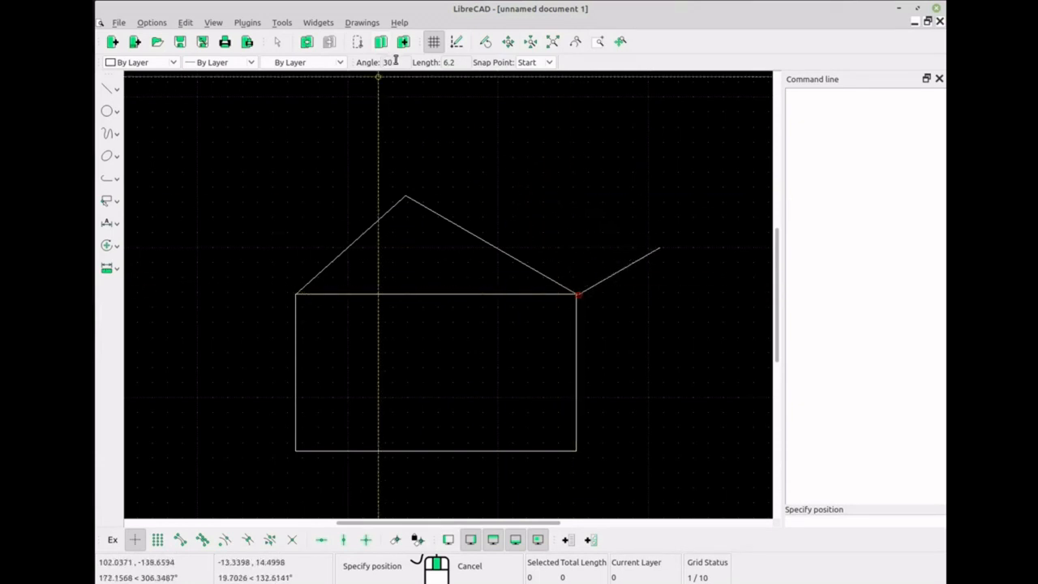
# Draw another line of length 6.2 at 150° starting from the roof's left eave corner
pyautogui.moveTo(395, 61); pyautogui.dragTo(367, 63)
pyautogui.write('150')
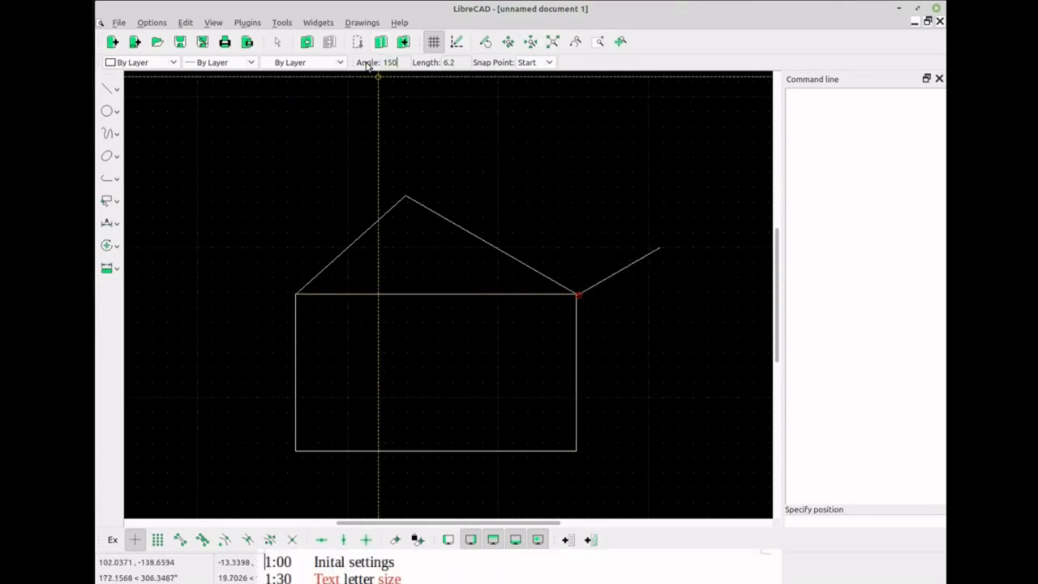
pyautogui.click(294, 295)
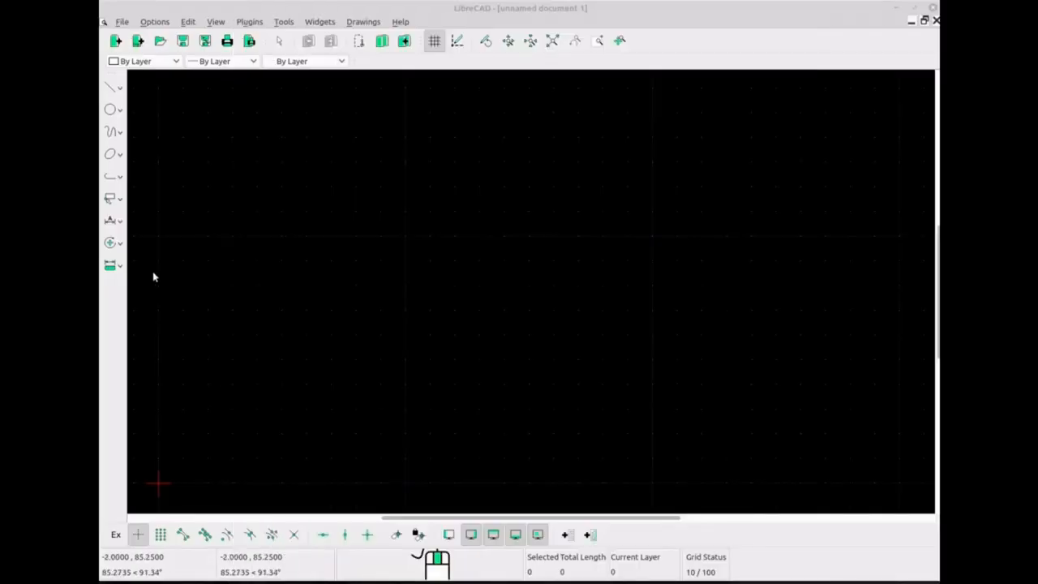
# Set the default unit for new drawings to Foot in the application preferences
pyautogui.click(154, 23)
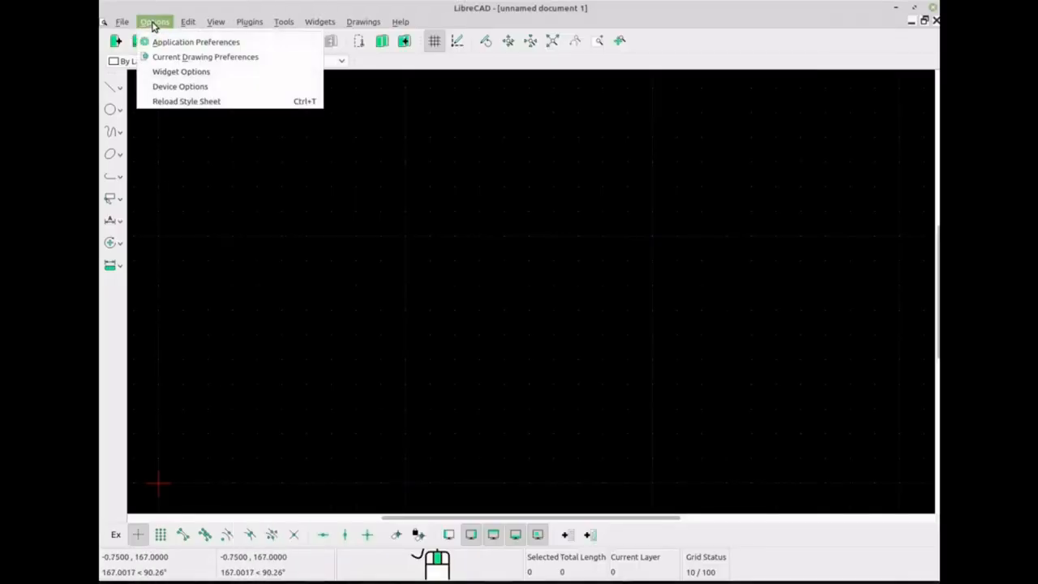
pyautogui.click(186, 45)
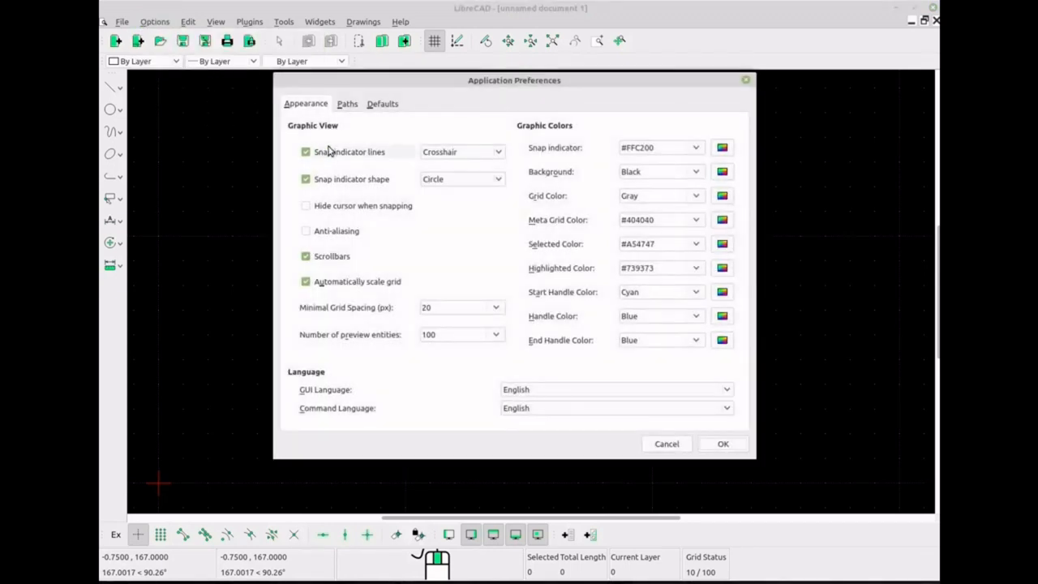
pyautogui.click(378, 105)
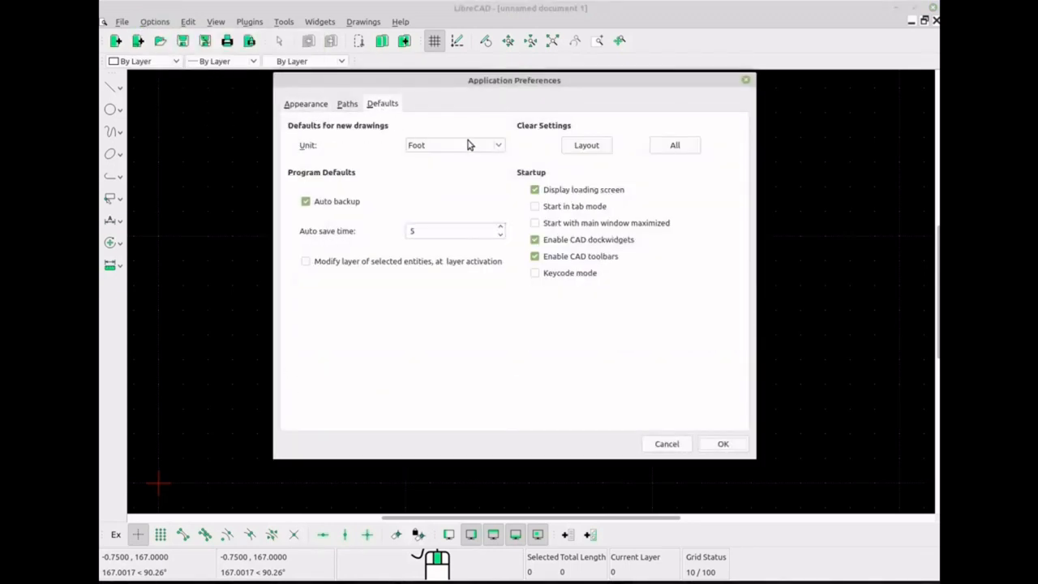
pyautogui.click(498, 147)
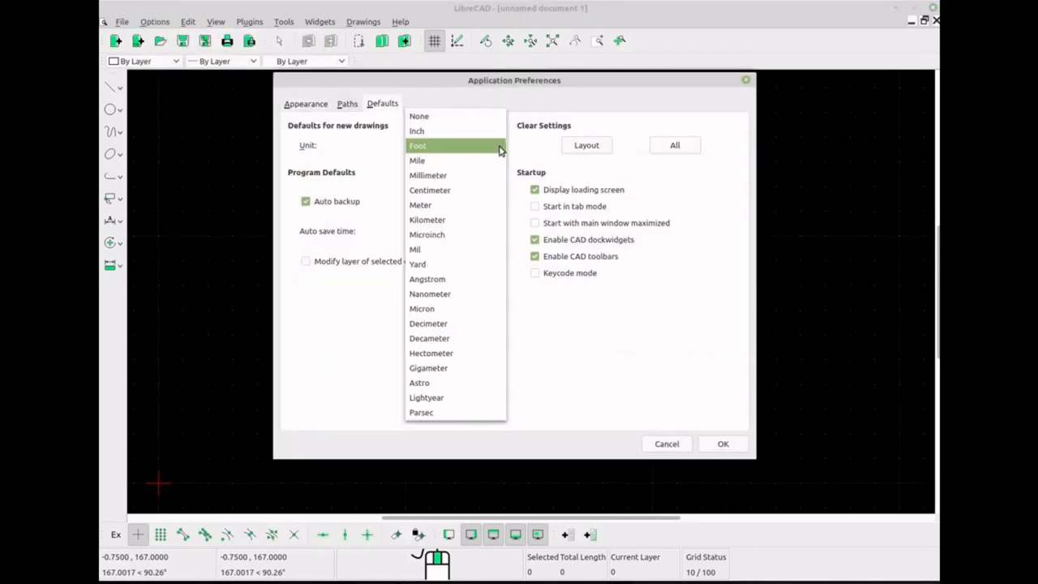
pyautogui.click(421, 147)
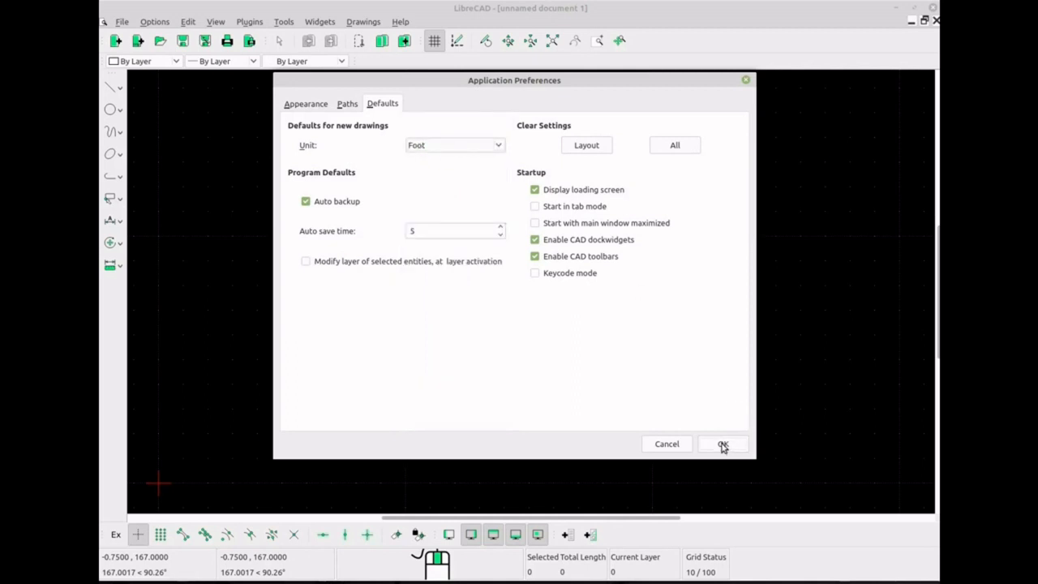
pyautogui.click(746, 81)
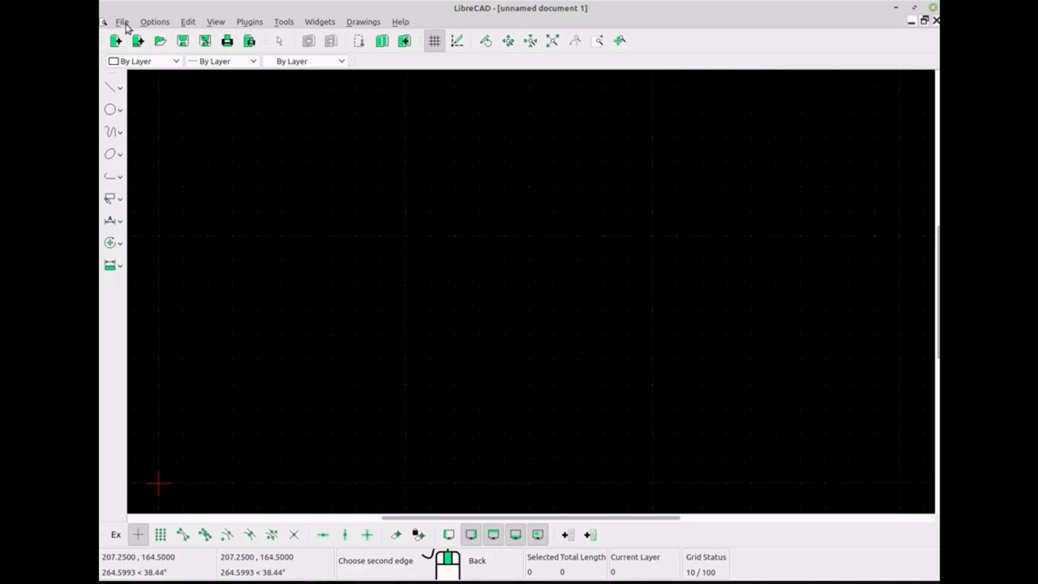
# Set the current drawing's main unit to Foot in the drawing preferences
pyautogui.click(155, 22)
pyautogui.click(167, 54)
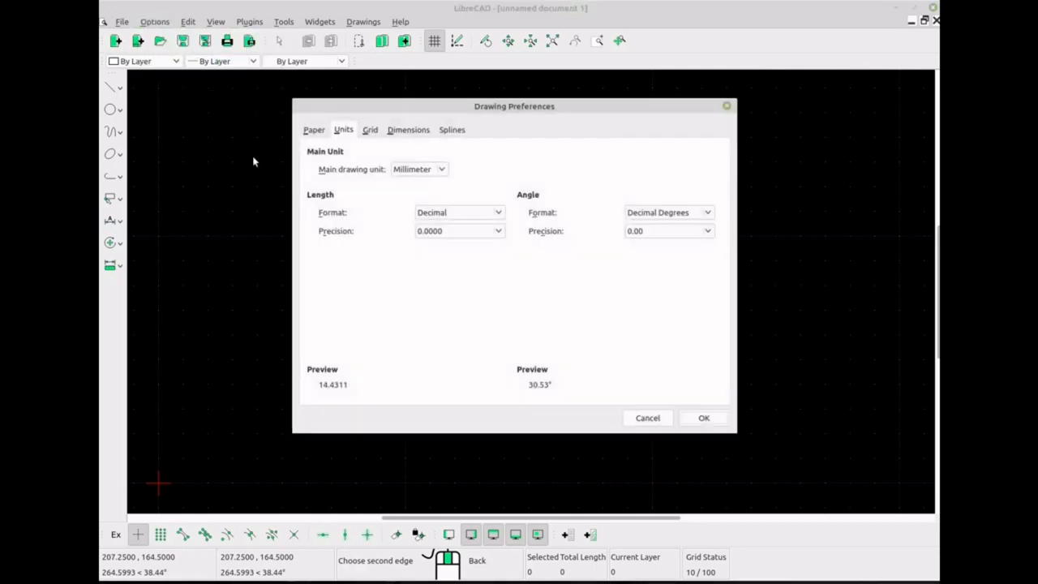
pyautogui.click(436, 171)
pyautogui.click(418, 141)
# Set both the general scale and the length factor of the drawing's dimensions to 1
pyautogui.click(411, 133)
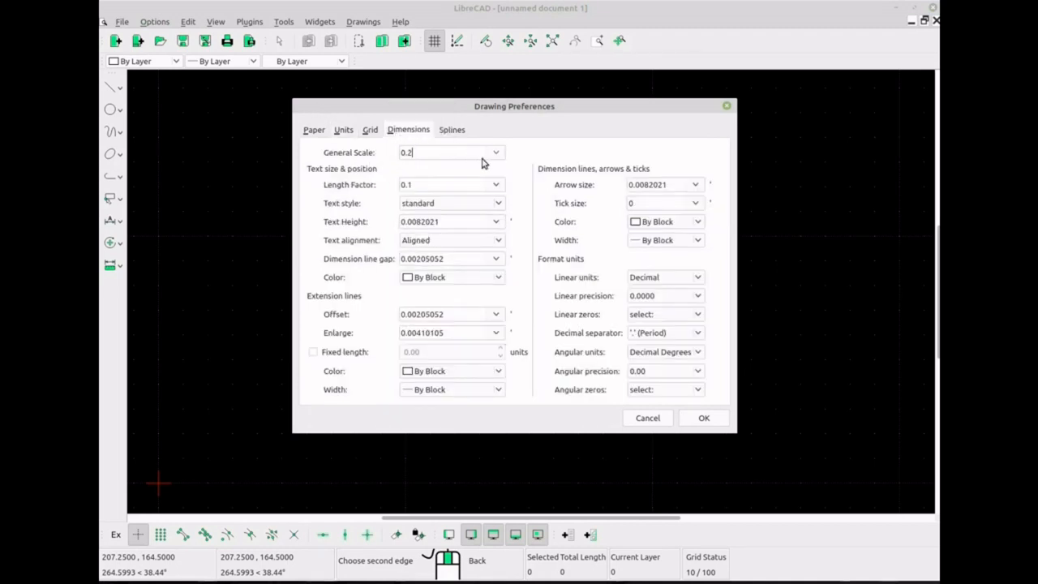
pyautogui.click(496, 154)
pyautogui.click(442, 154)
pyautogui.click(493, 186)
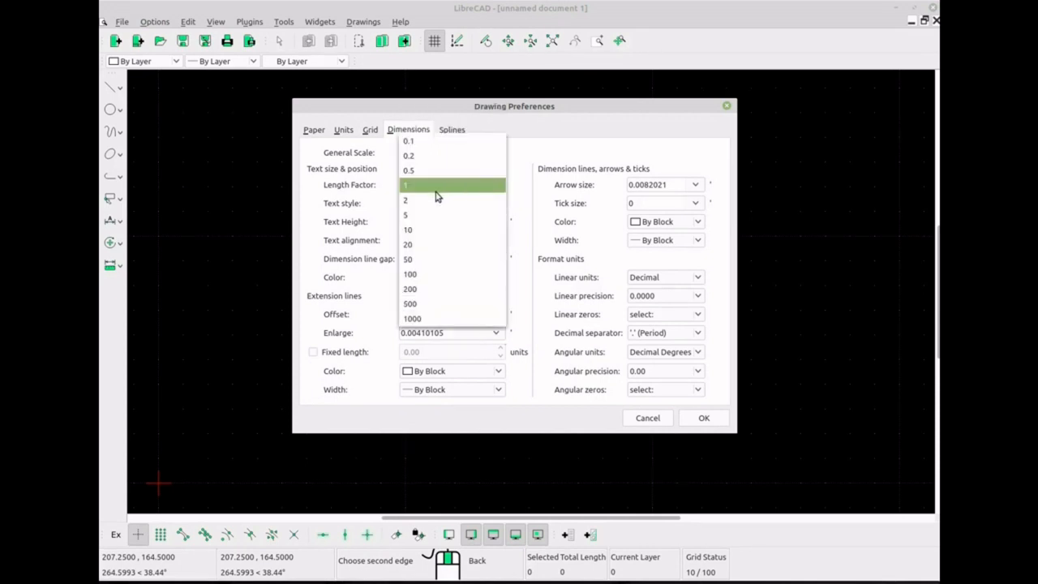
pyautogui.click(436, 187)
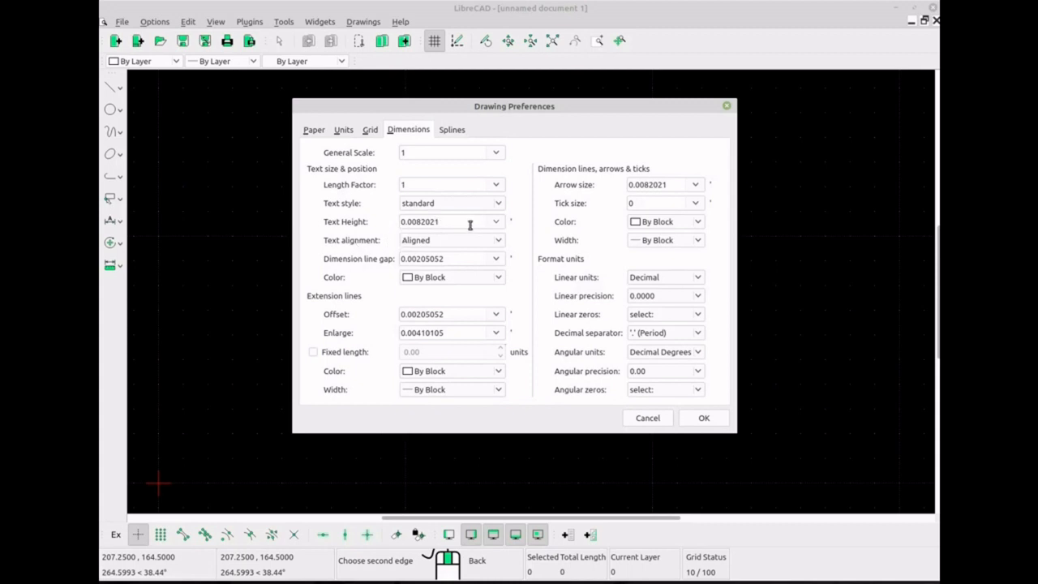
# Set the dimension text height to 1 and apply the drawing preferences
pyautogui.click(497, 222)
pyautogui.click(455, 240)
pyautogui.click(494, 223)
pyautogui.click(443, 213)
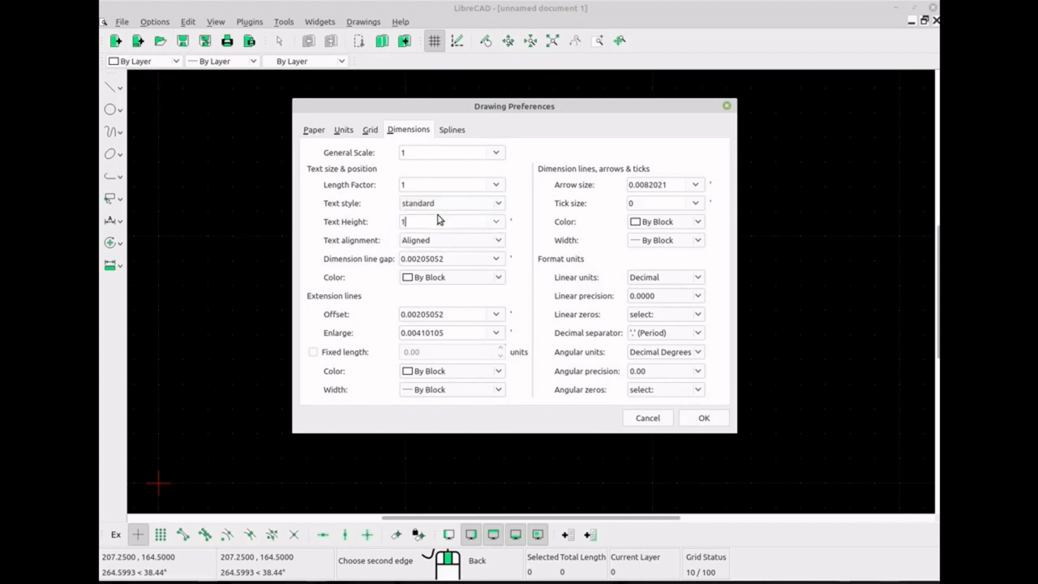
pyautogui.click(703, 417)
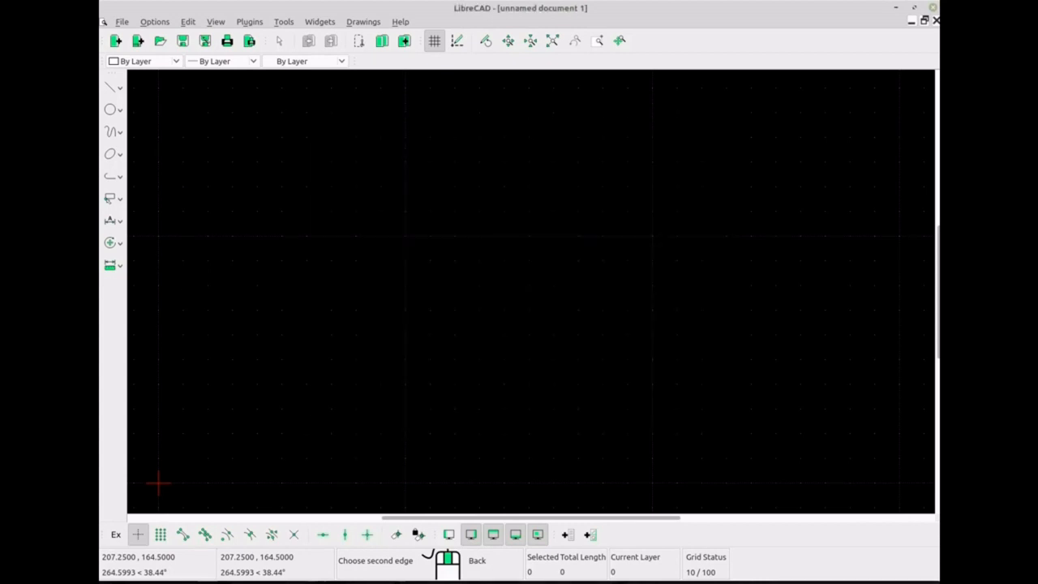
# Place a nearly horizontal aligned dimension about 66 ft long above and to the right of the origin
pyautogui.click(112, 220)
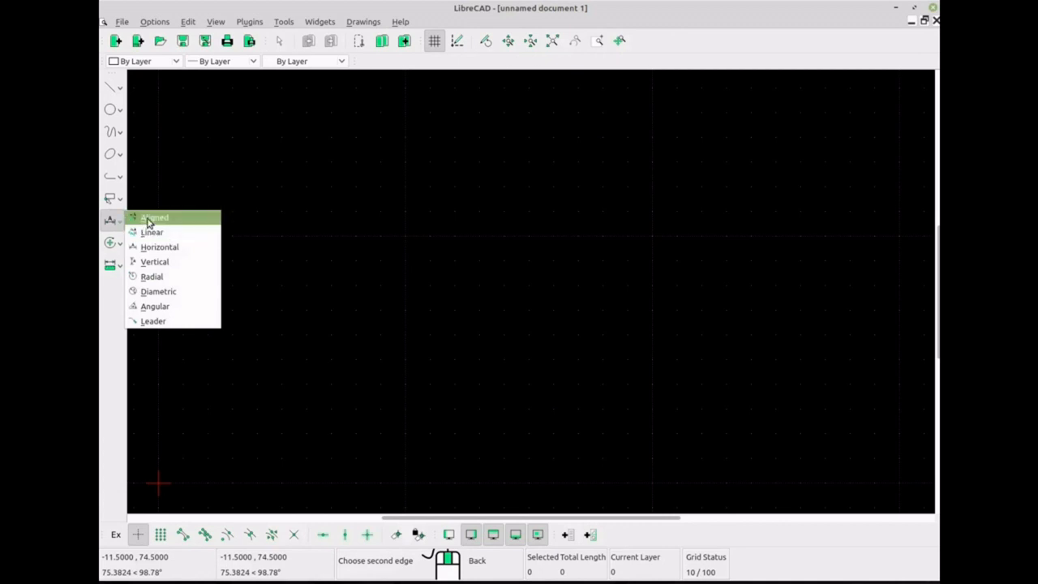
pyautogui.click(158, 221)
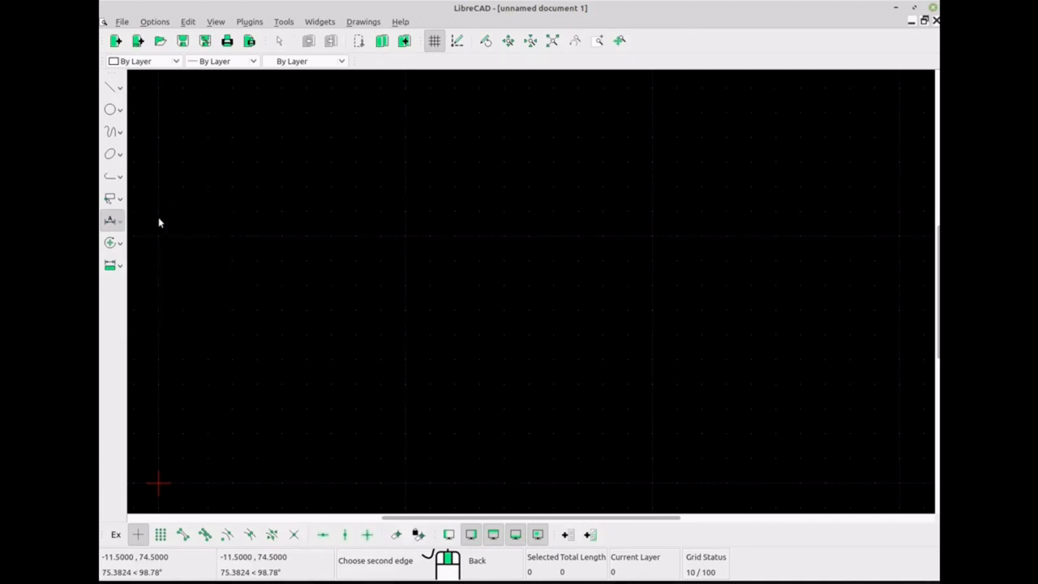
pyautogui.click(206, 211)
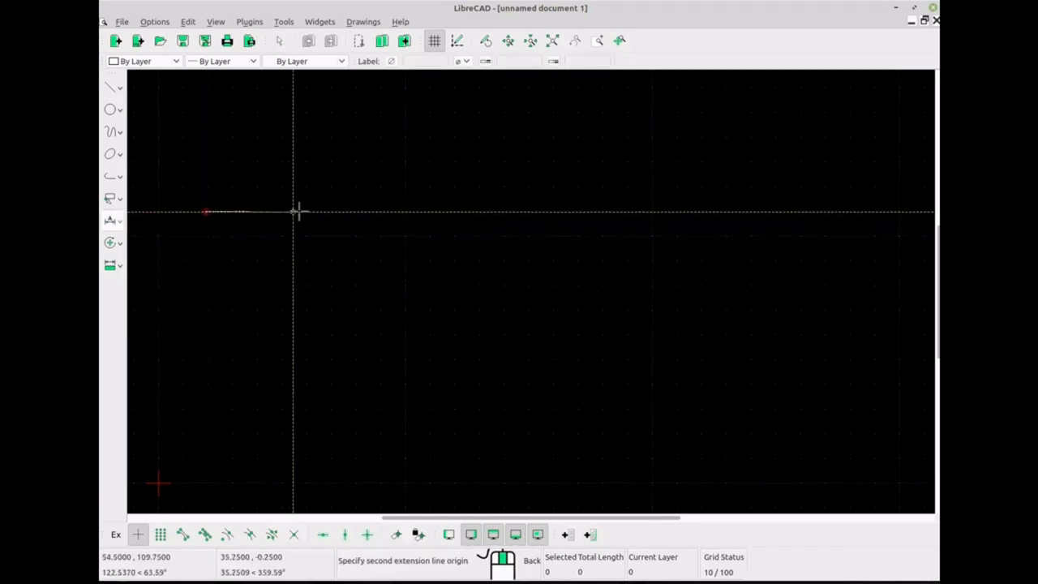
pyautogui.click(366, 210)
pyautogui.click(290, 188)
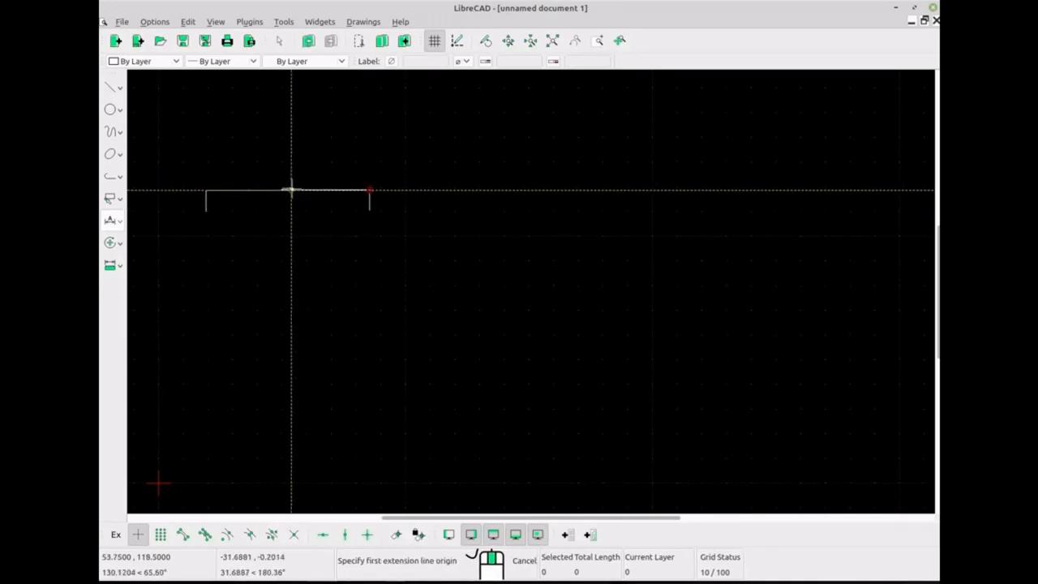
pyautogui.scroll(1, 292, 188)
pyautogui.scroll(3, 294, 188)
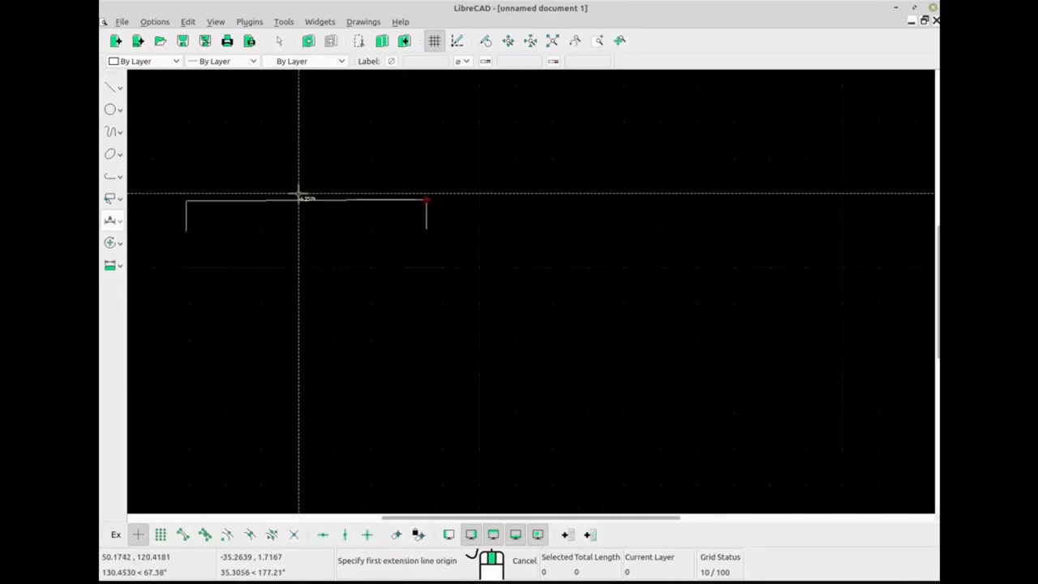
pyautogui.scroll(1, 248, 181)
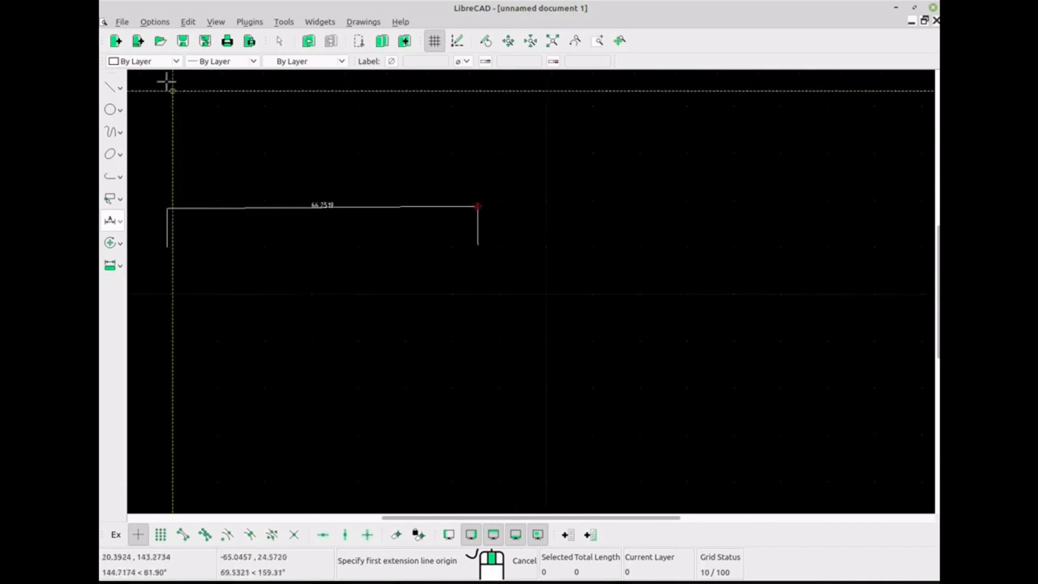
# Set the dimension text height to 2 in the drawing preferences and check the text of the placed dimension
pyautogui.click(151, 24)
pyautogui.click(193, 57)
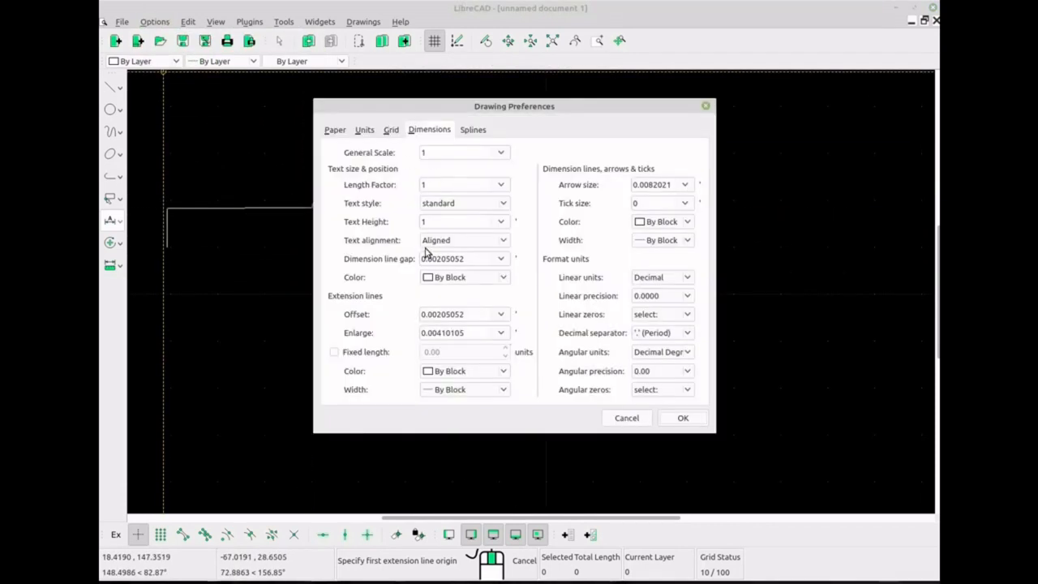
pyautogui.click(502, 224)
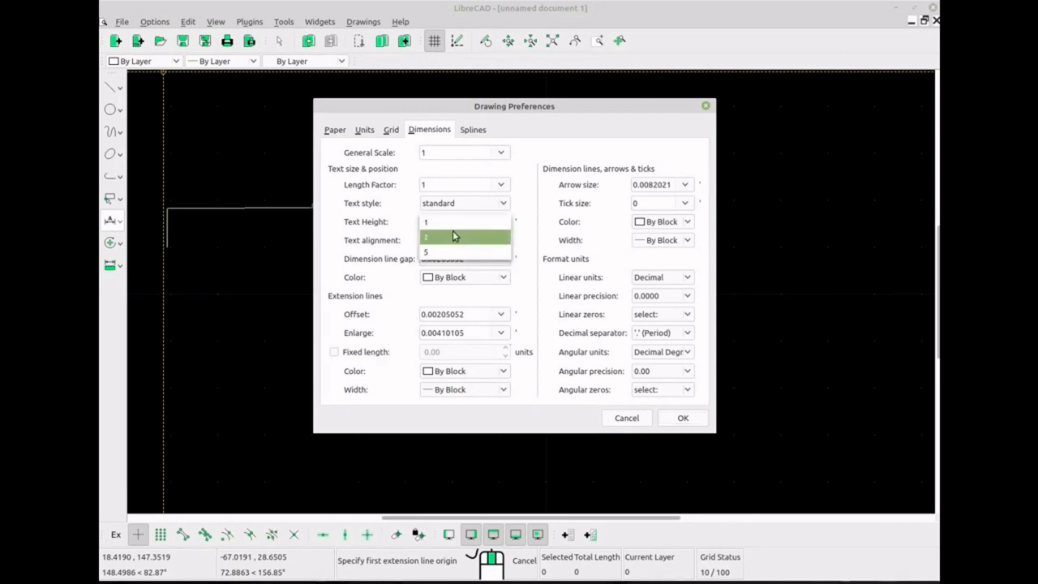
pyautogui.click(453, 231)
pyautogui.click(684, 418)
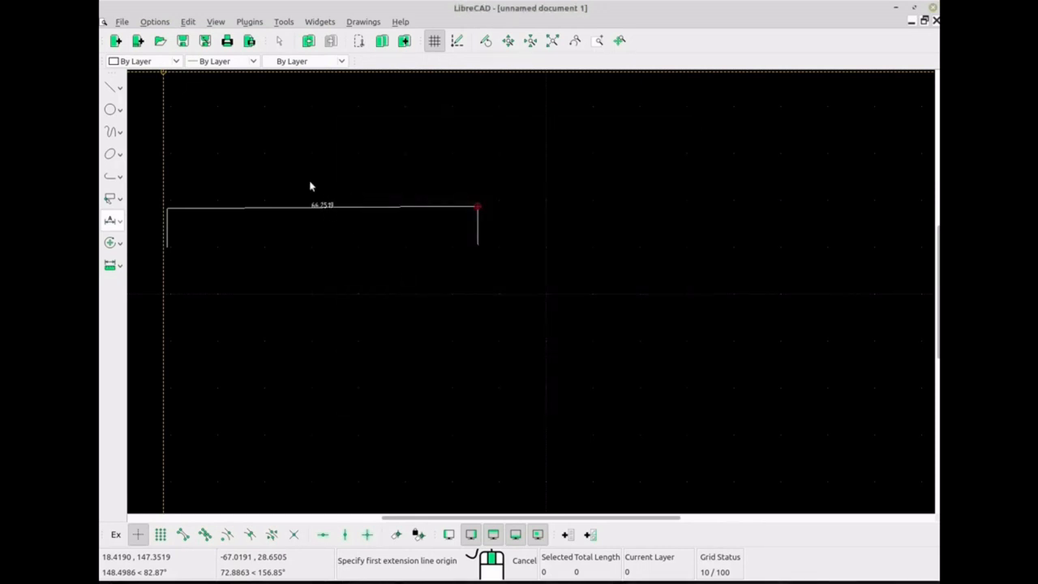
pyautogui.scroll(1, 273, 197)
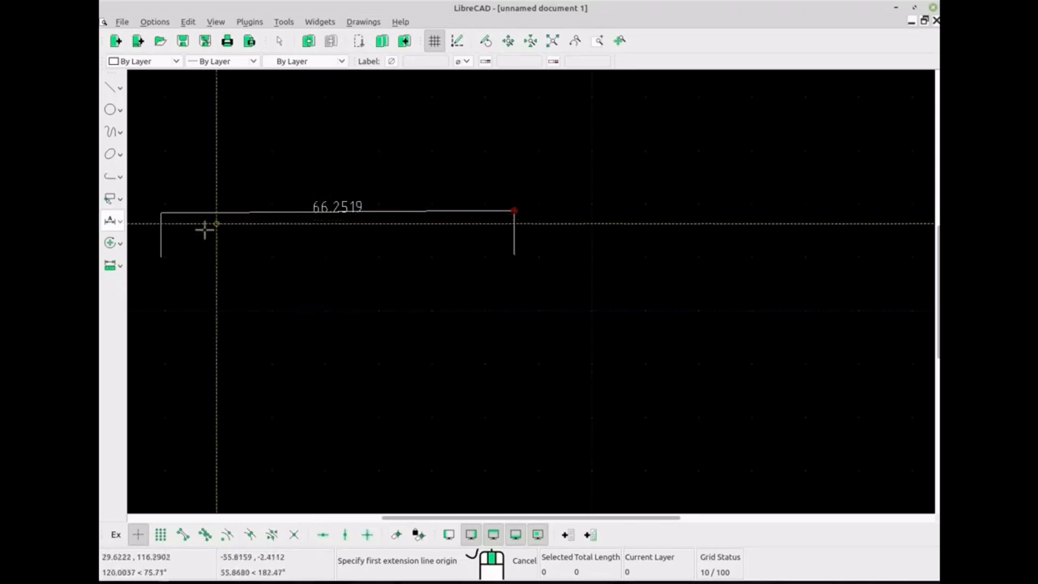
pyautogui.scroll(-1, 203, 227)
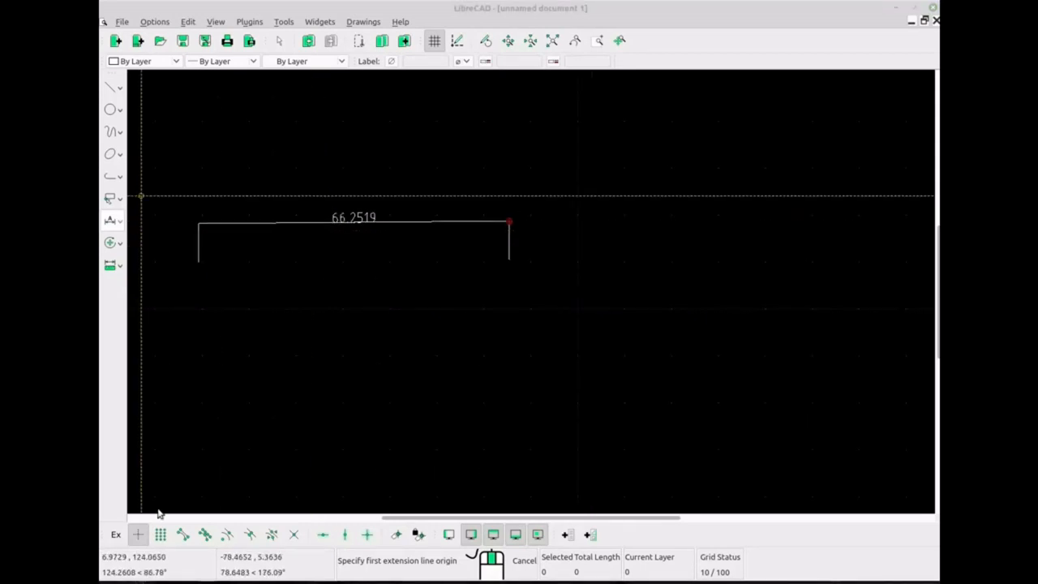
pyautogui.moveTo(103, 511)
pyautogui.mouseDown()
pyautogui.moveTo(216, 280)
pyautogui.moveTo(291, 190)
pyautogui.moveTo(622, 505)
pyautogui.moveTo(670, 522)
pyautogui.moveTo(722, 579)
pyautogui.moveTo(690, 515)
pyautogui.moveTo(339, 256)
pyautogui.moveTo(351, 241)
pyautogui.moveTo(254, 283)
pyautogui.moveTo(407, 270)
pyautogui.moveTo(493, 290)
pyautogui.moveTo(538, 273)
pyautogui.moveTo(513, 280)
pyautogui.mouseUp()
pyautogui.moveTo(105, 312)
pyautogui.mouseDown()
pyautogui.moveTo(204, 297)
pyautogui.moveTo(217, 264)
pyautogui.moveTo(255, 264)
pyautogui.moveTo(378, 374)
pyautogui.moveTo(768, 582)
pyautogui.moveTo(465, 540)
pyautogui.mouseUp()
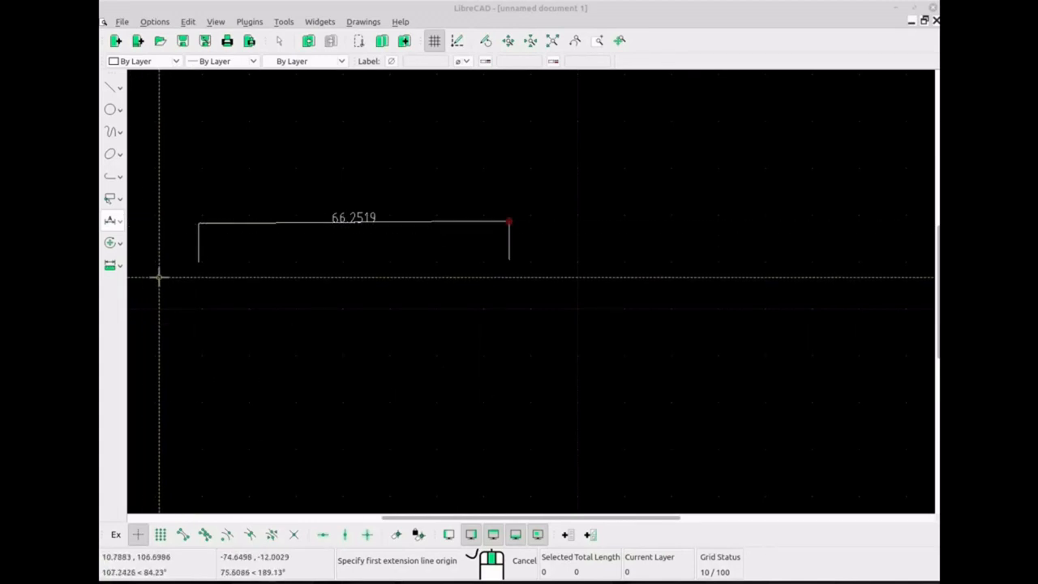
# Leave the dimension command, then select the test dimension and delete it
pyautogui.press('Escape')
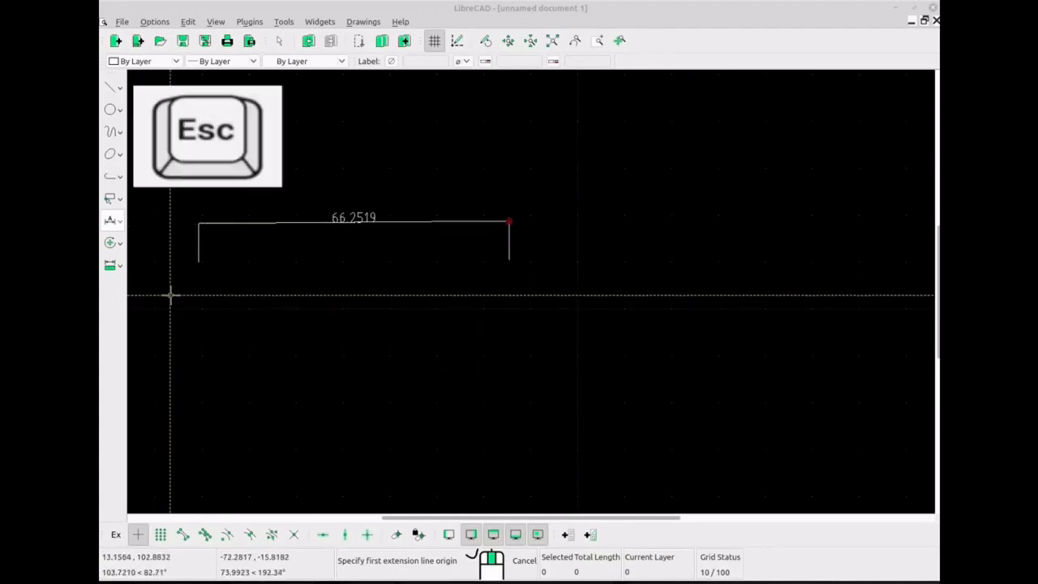
pyautogui.press('Escape')
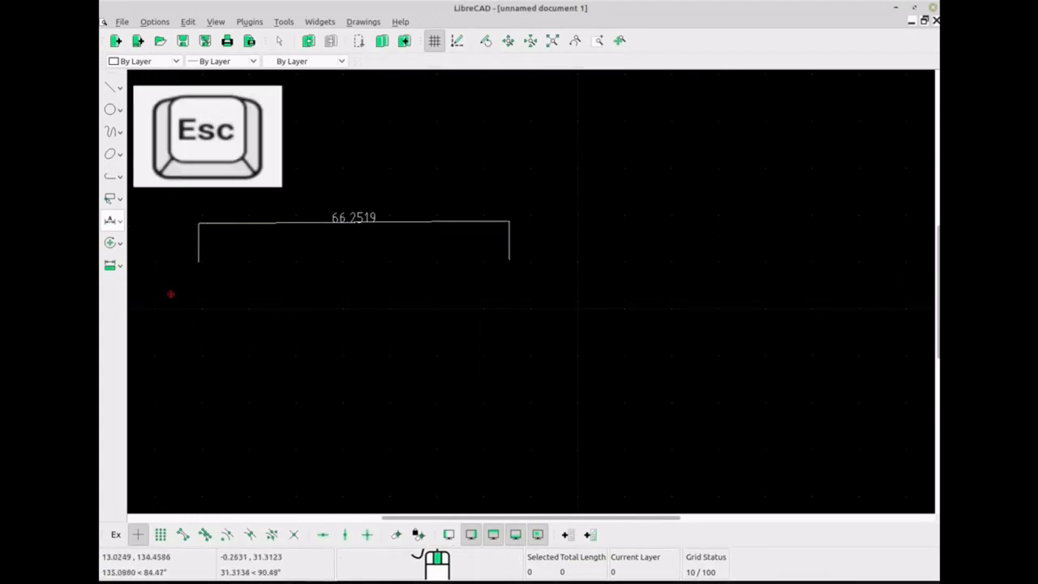
pyautogui.moveTo(141, 153); pyautogui.dragTo(582, 339)
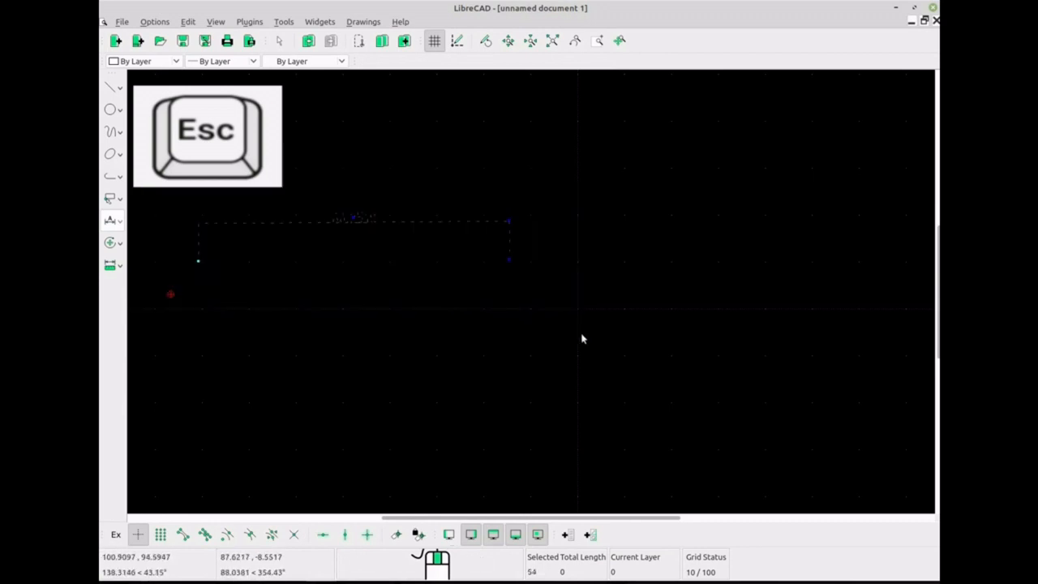
pyautogui.press('Delete')
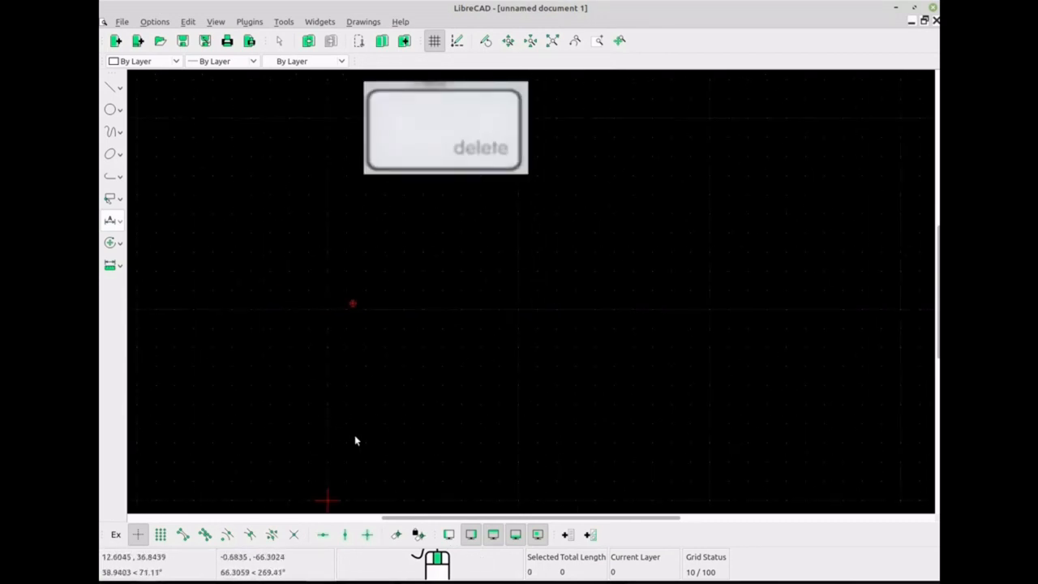
# Adjust the zoom around the drawing origin until the grid status is 1 / 10
pyautogui.scroll(4, 394, 441)
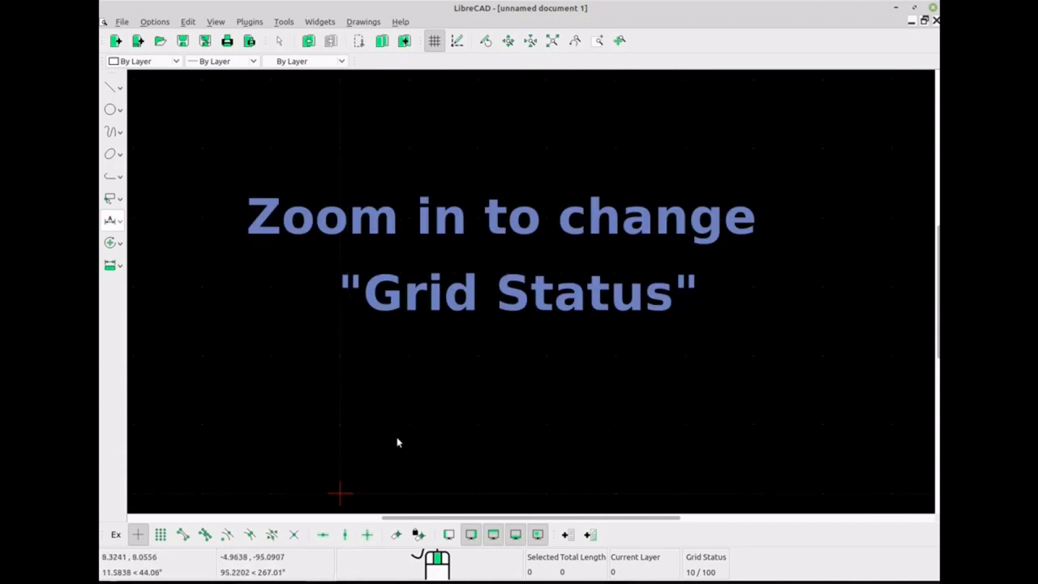
pyautogui.scroll(3, 490, 457)
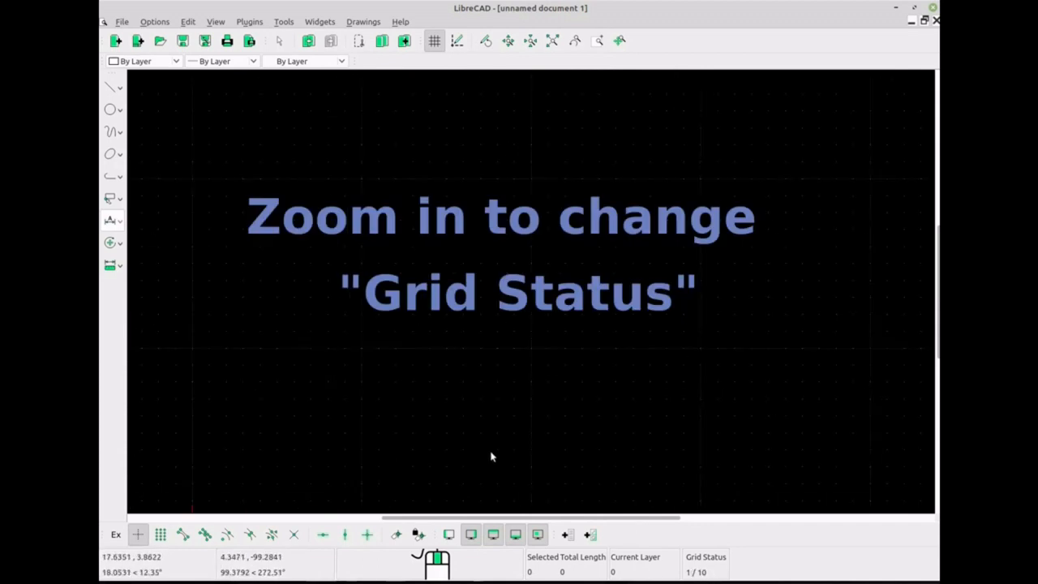
pyautogui.scroll(-2, 359, 336)
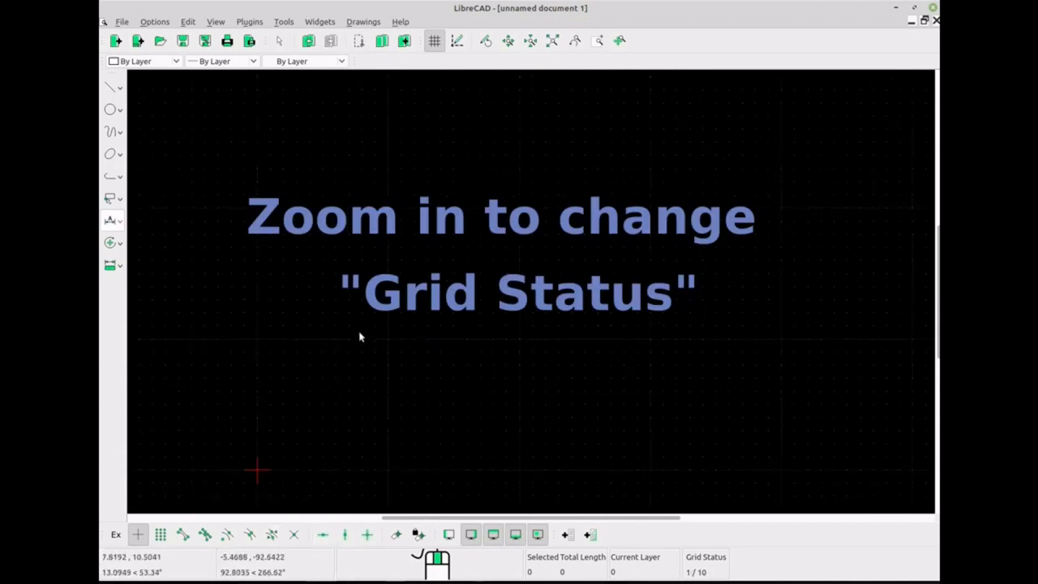
pyautogui.scroll(3, 358, 334)
pyautogui.scroll(-2, 356, 348)
pyautogui.scroll(3, 441, 396)
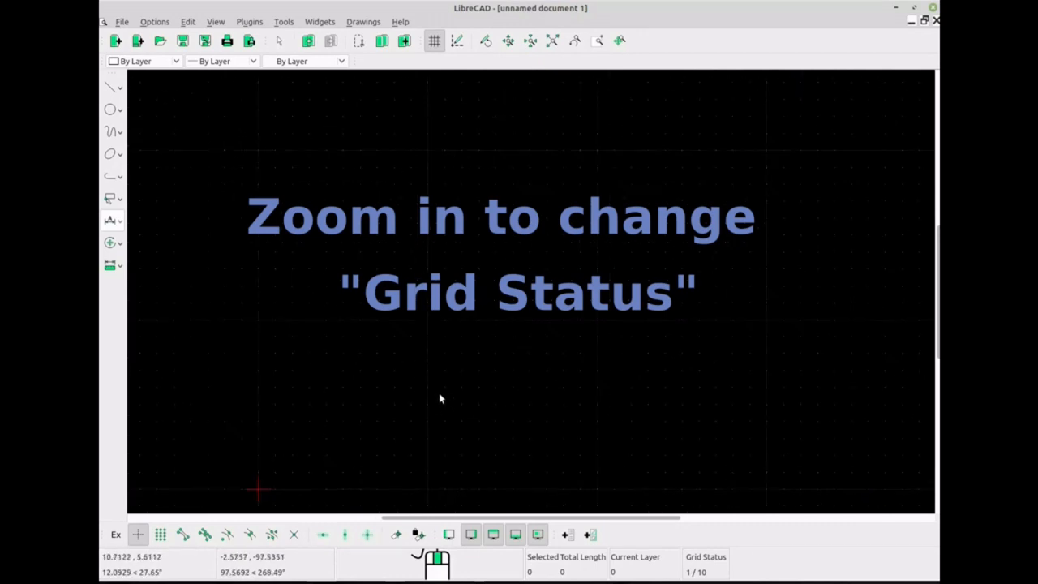
pyautogui.scroll(-2, 457, 417)
pyautogui.scroll(5, 519, 431)
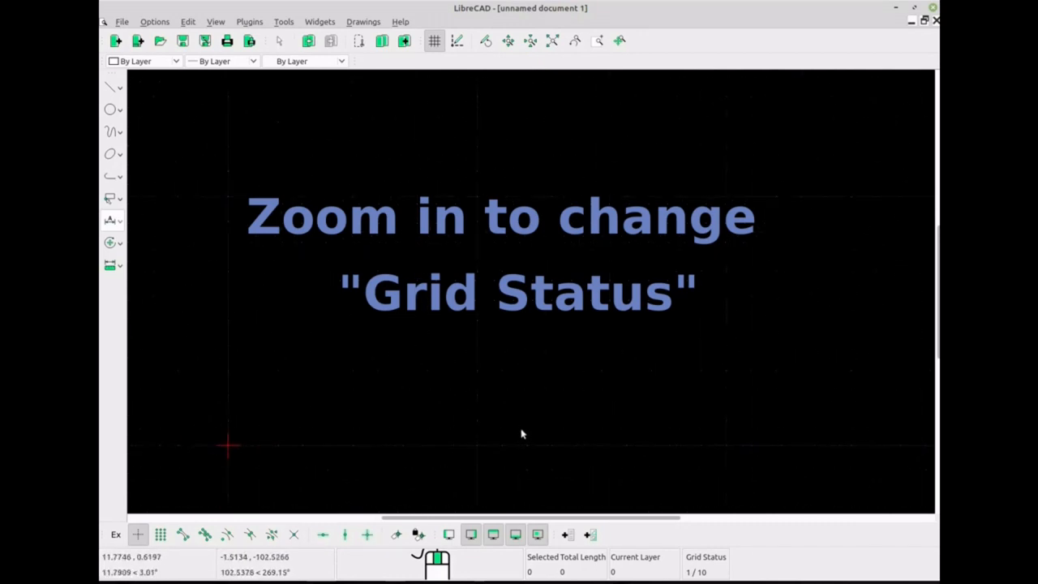
pyautogui.scroll(-2, 457, 416)
pyautogui.scroll(3, 198, 301)
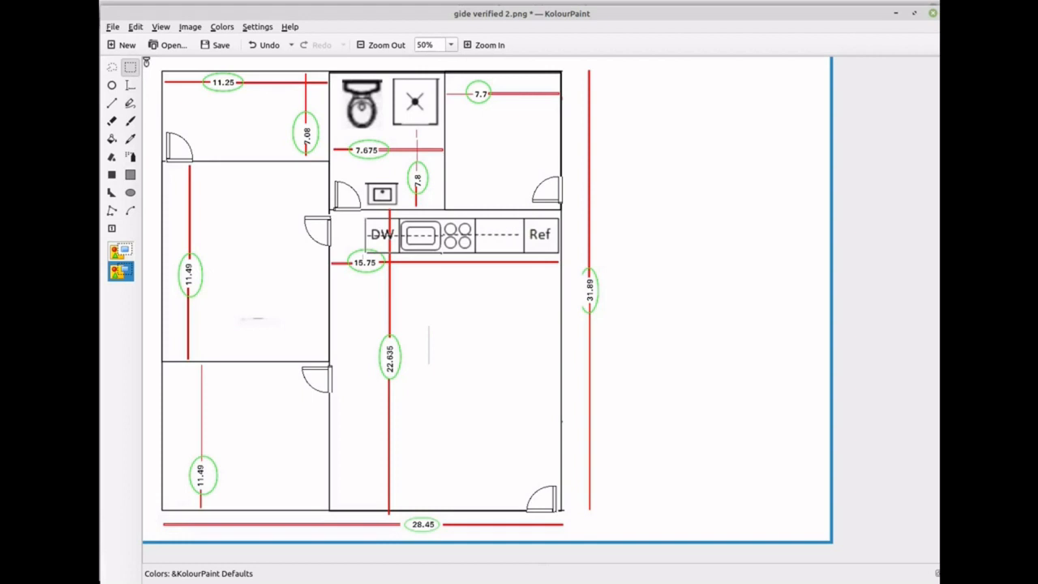
# Examine the dimensioned floor plan in KolourPaint, then check the exterior wall thickness and its inches-to-feet conversion in the browser
pyautogui.moveTo(154, 541); pyautogui.dragTo(631, 305)
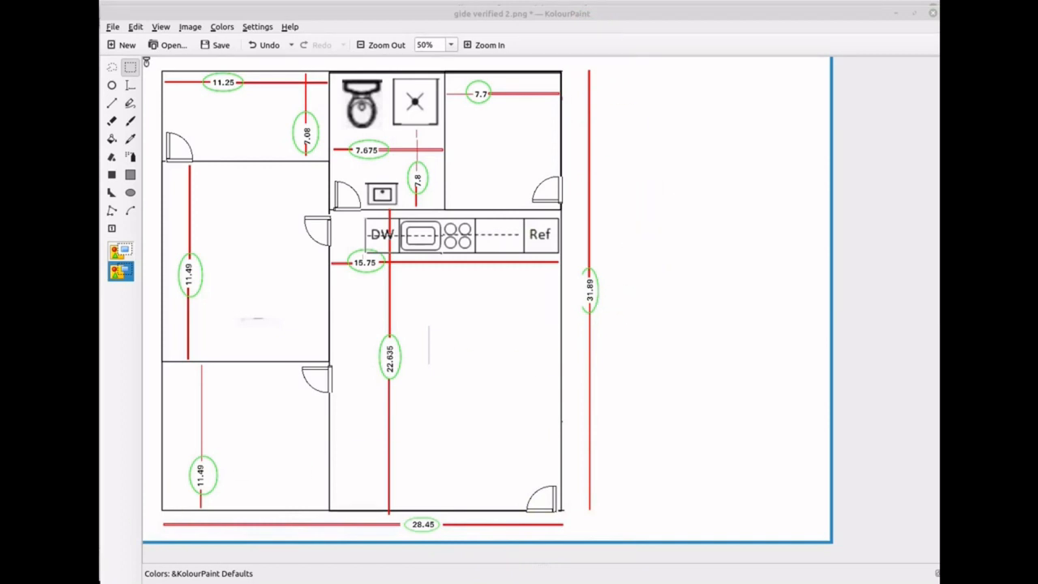
pyautogui.click(379, 583)
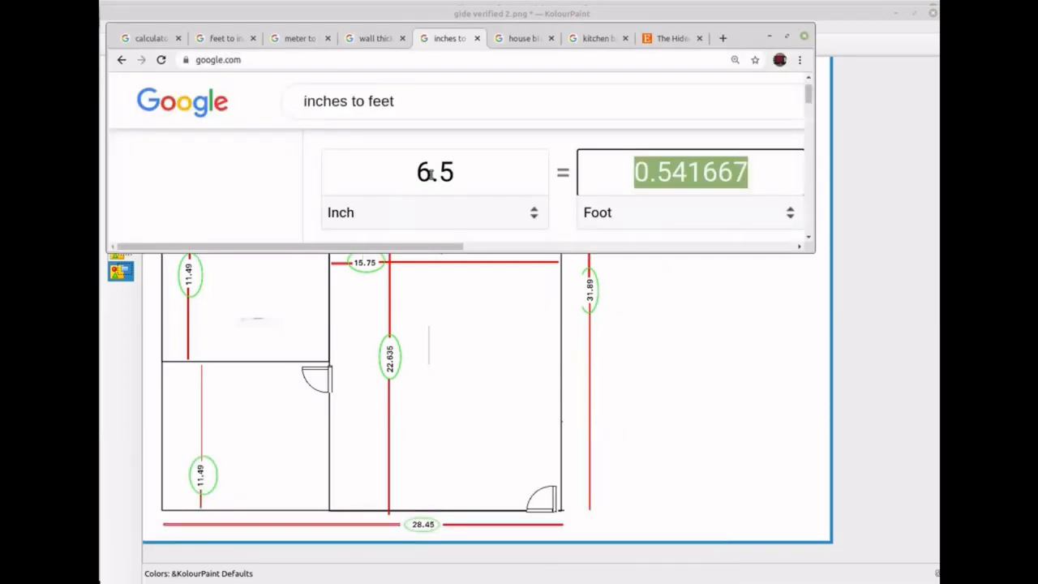
pyautogui.click(366, 39)
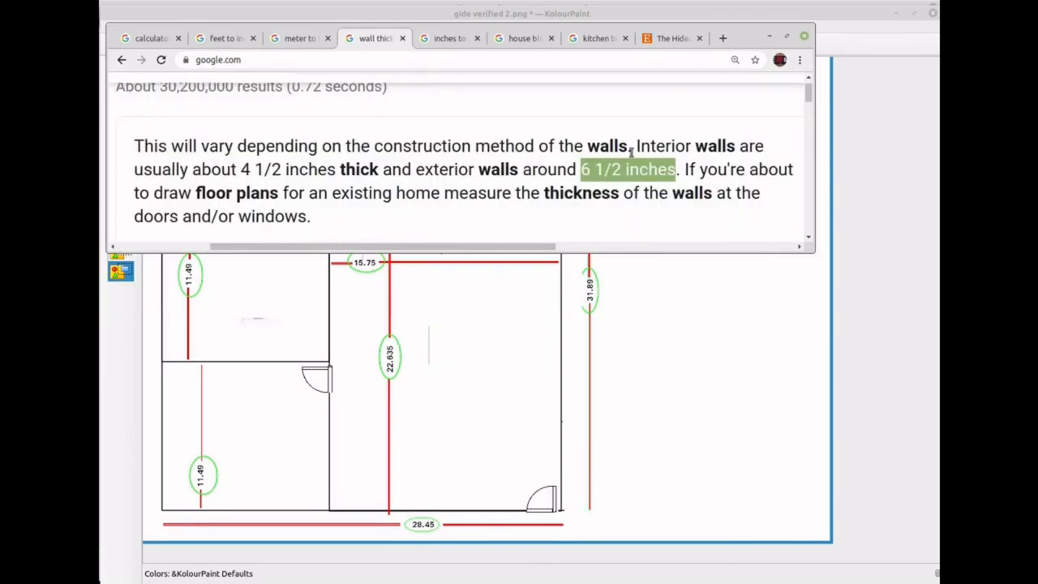
pyautogui.click(450, 38)
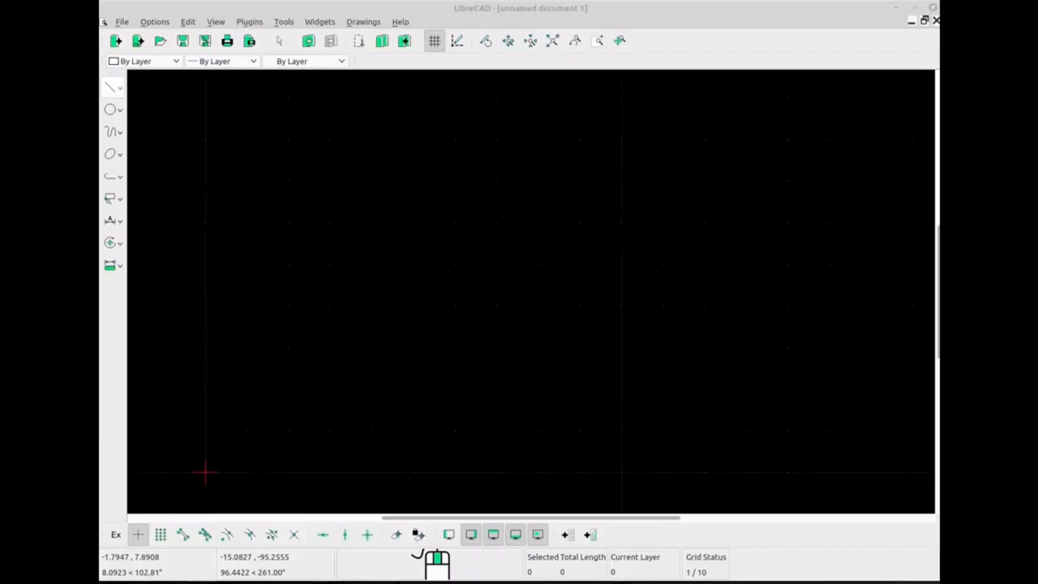
pyautogui.click(120, 226)
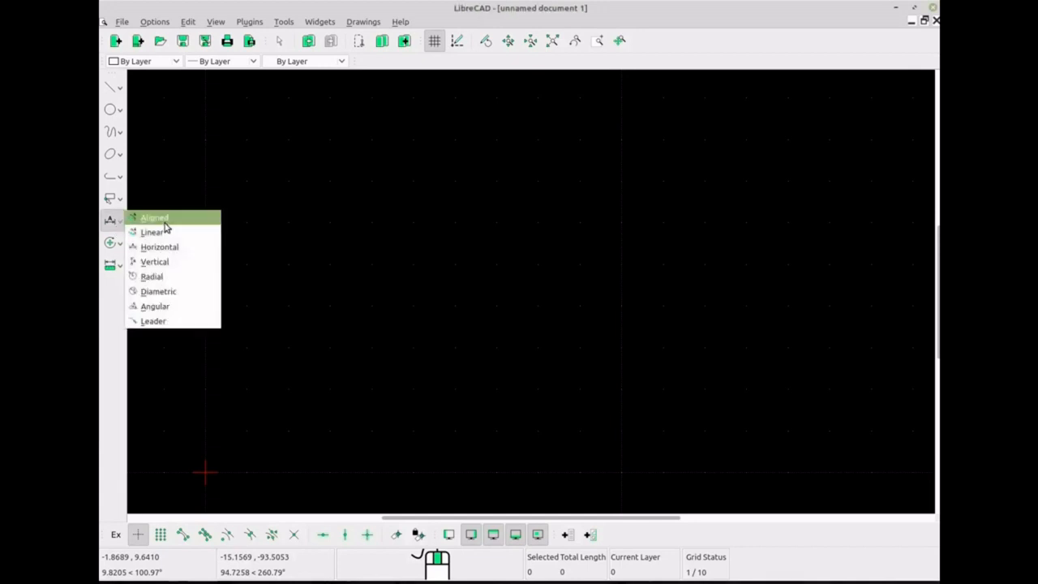
pyautogui.click(170, 183)
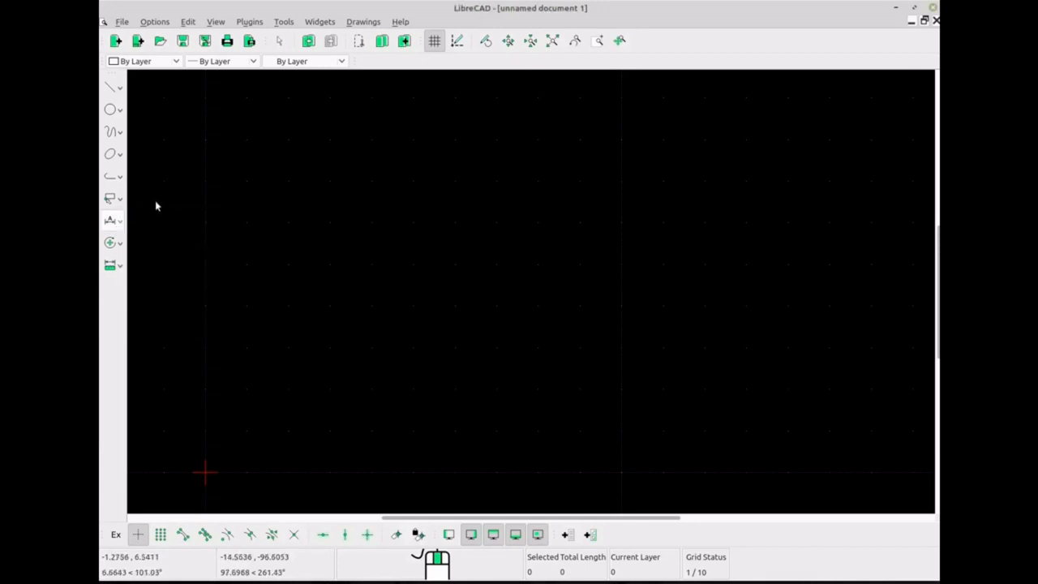
# Show the Command line and Layer List dock widgets
pyautogui.click(320, 23)
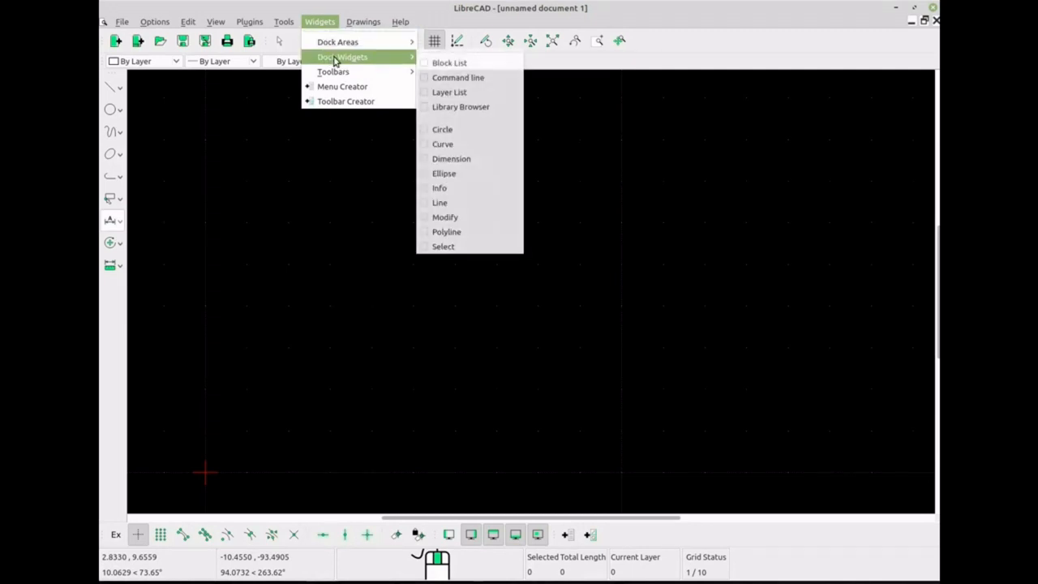
pyautogui.moveTo(343, 75)
pyautogui.moveTo(368, 62)
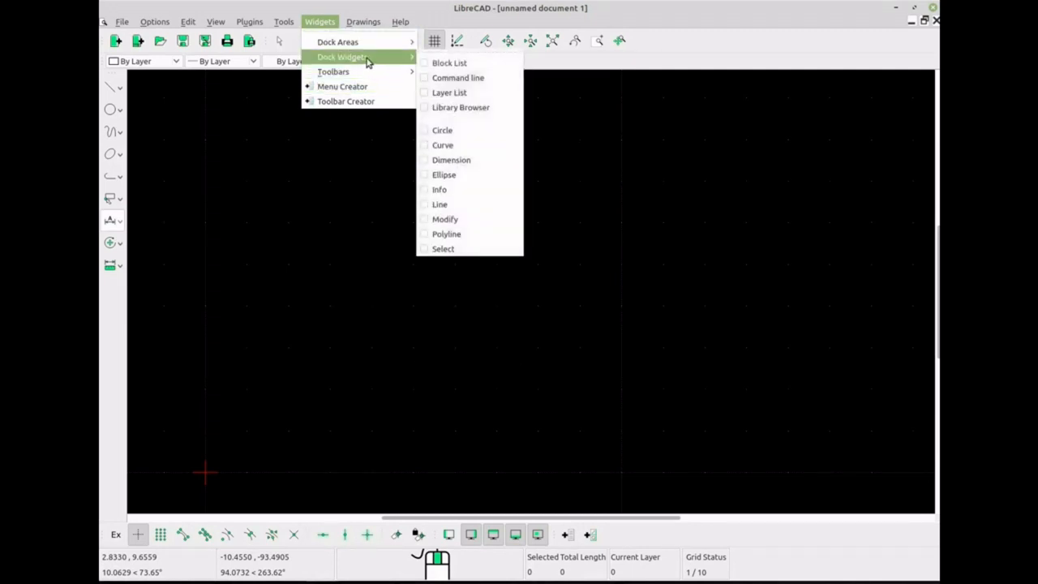
pyautogui.click(449, 79)
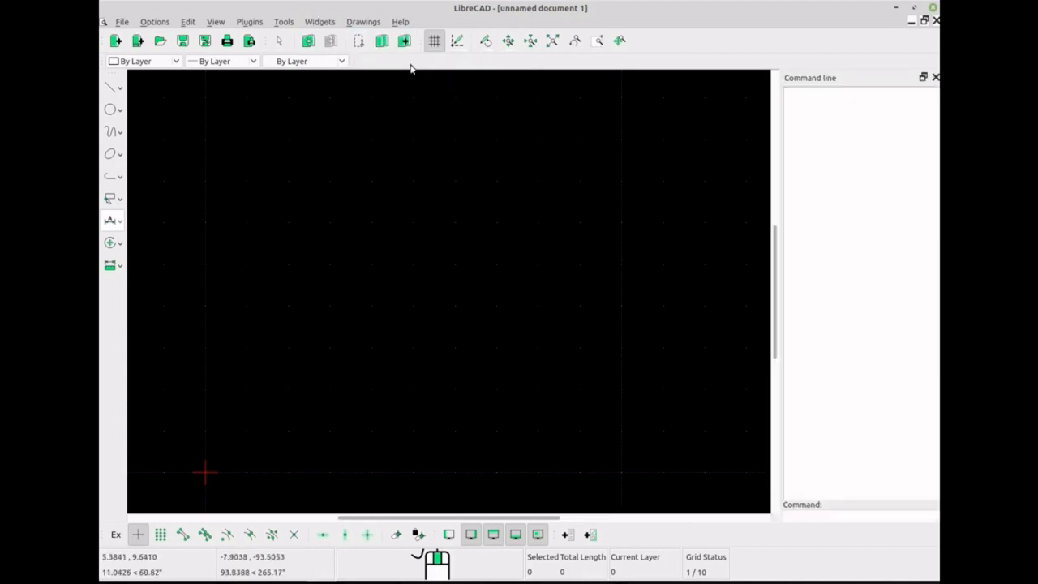
pyautogui.click(319, 22)
pyautogui.moveTo(381, 57)
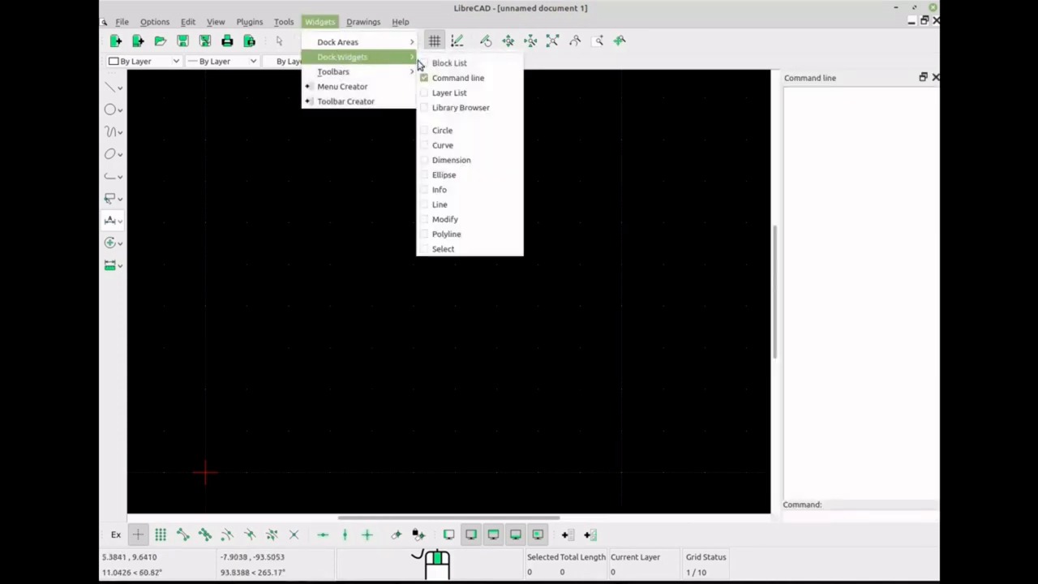
pyautogui.click(451, 94)
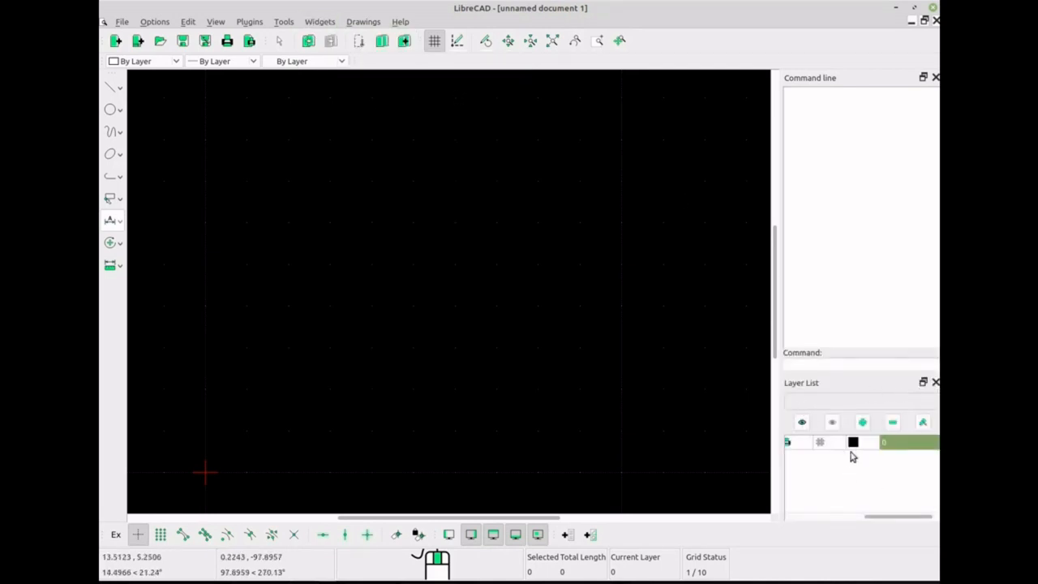
# Add a new layer named "dimetion" with the default pen settings
pyautogui.rightClick(821, 477)
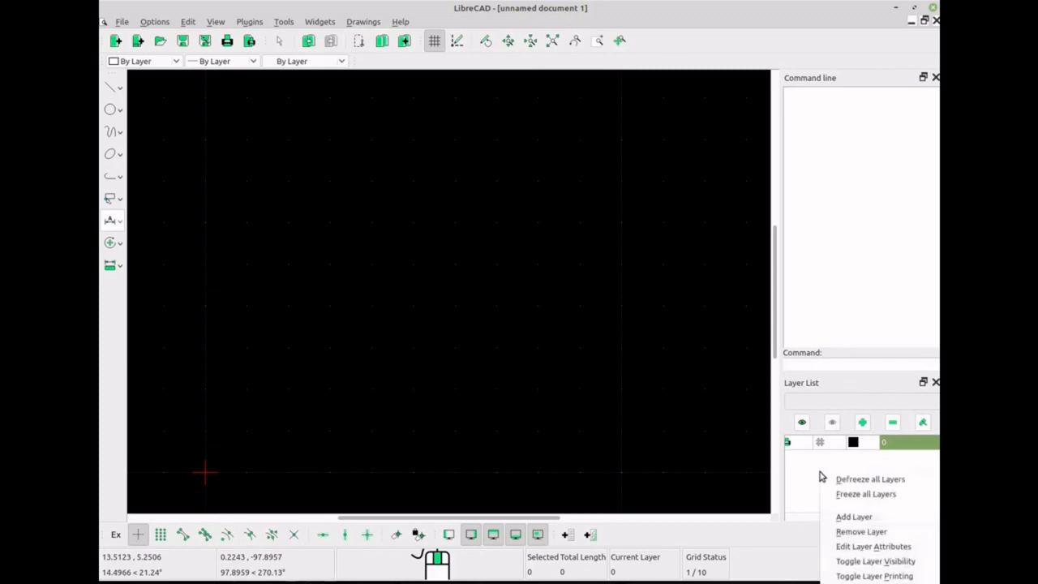
pyautogui.click(858, 517)
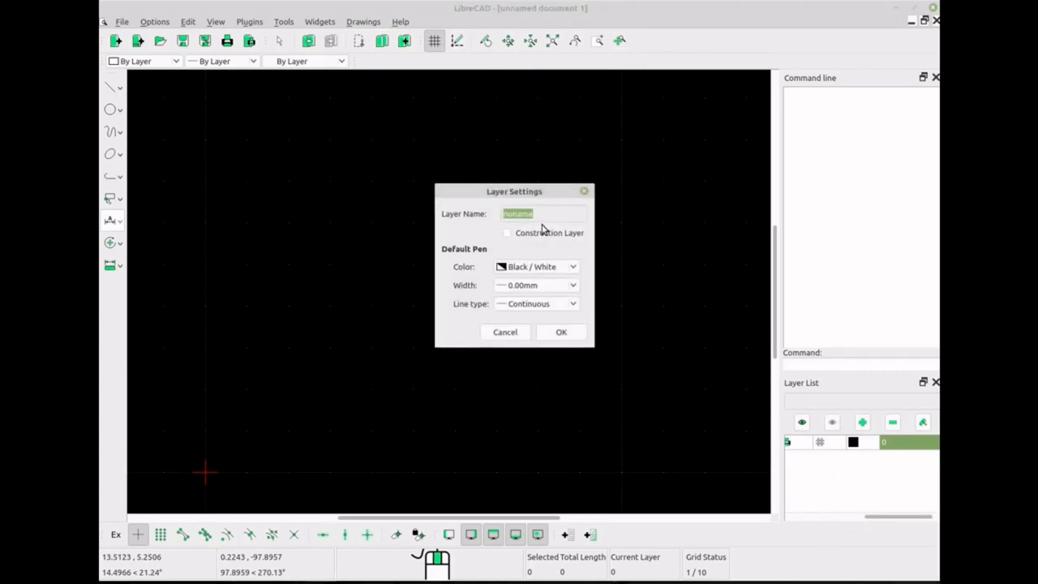
pyautogui.write('dimetion')
pyautogui.press('Return')
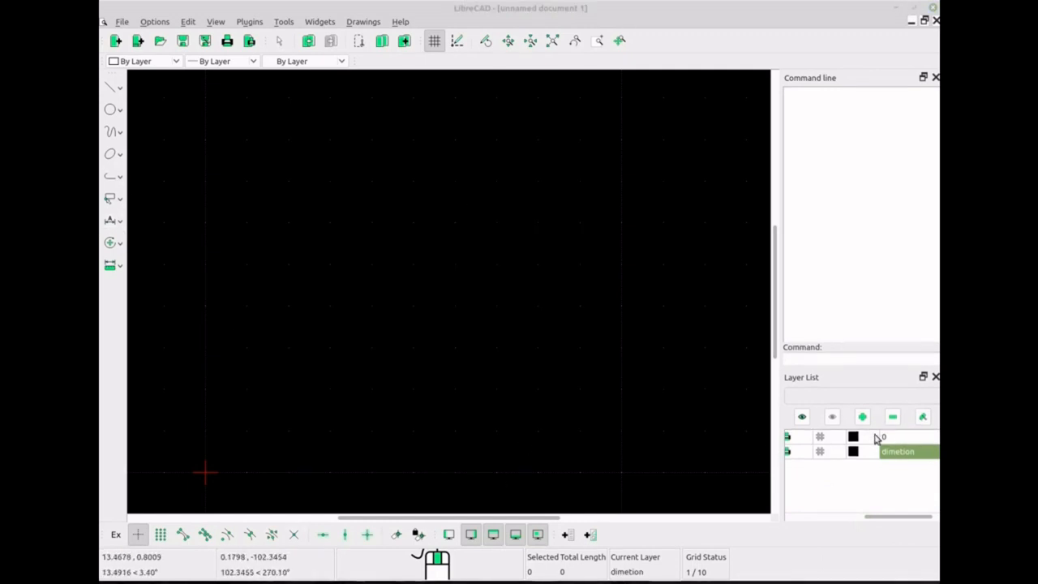
# Change the default pen color of the "dimetion" layer to Blue
pyautogui.click(900, 437)
pyautogui.click(902, 448)
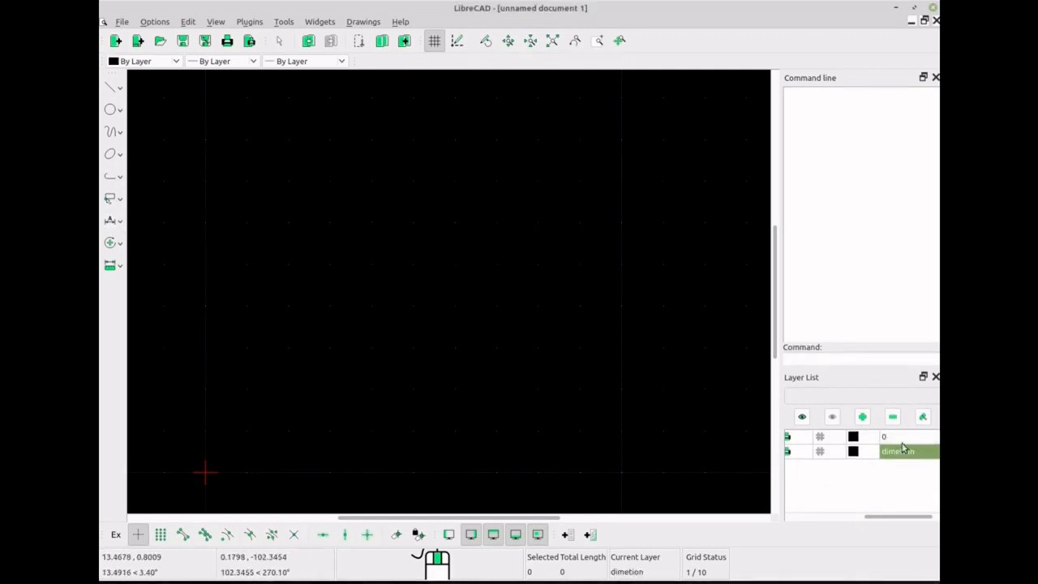
pyautogui.click(922, 417)
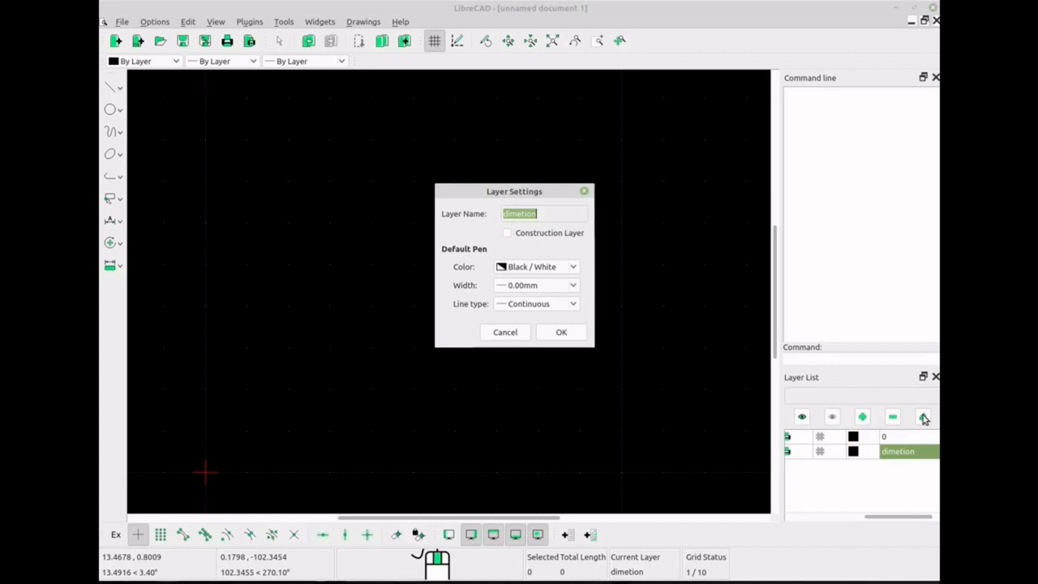
pyautogui.click(572, 266)
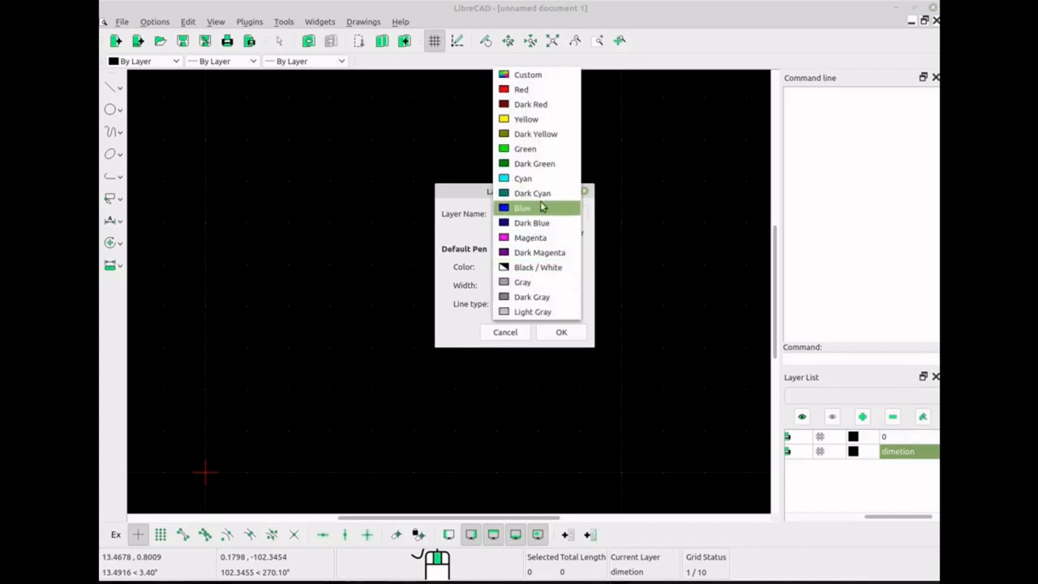
pyautogui.click(541, 209)
pyautogui.click(566, 333)
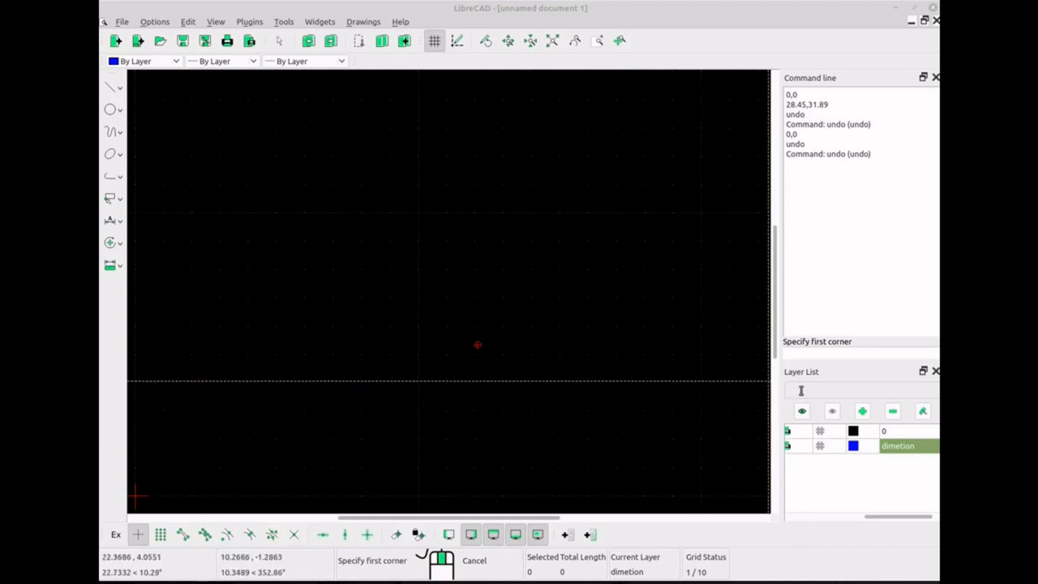
# Draw the house outline on layer 0 as a rectangle with corners at 0,0 and 28.45,31.89
pyautogui.click(896, 432)
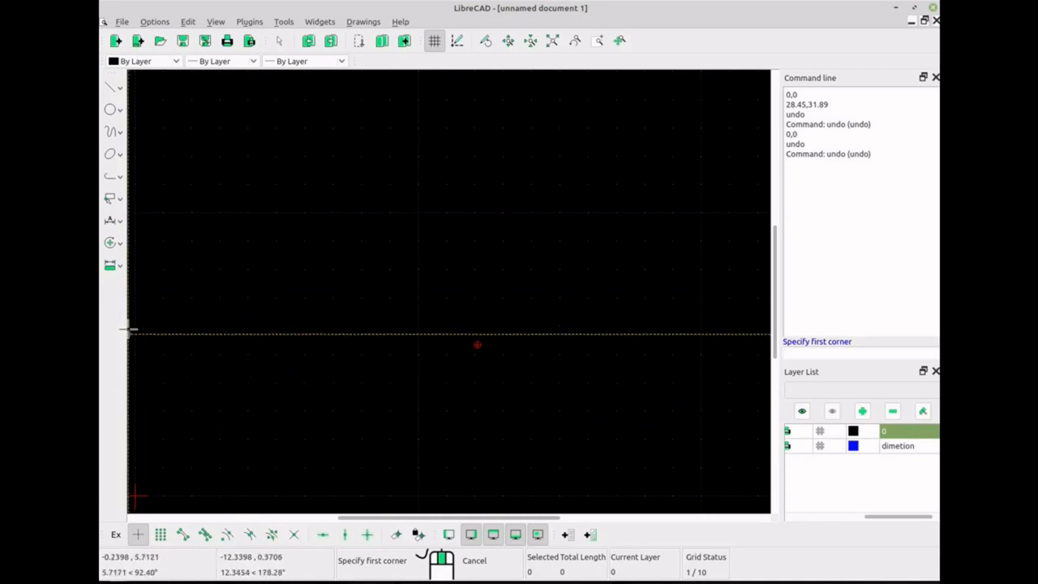
pyautogui.click(112, 87)
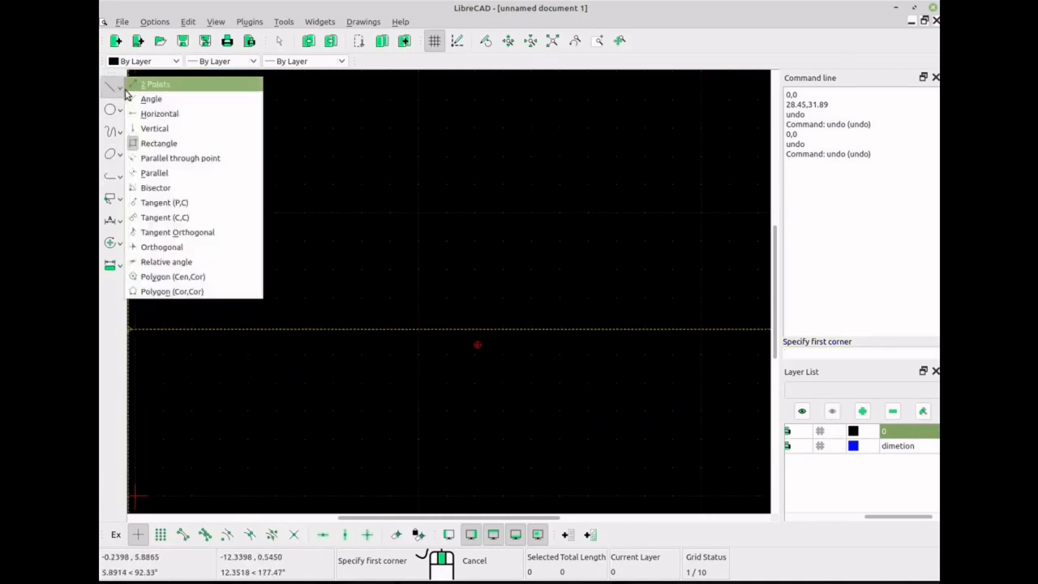
pyautogui.click(159, 144)
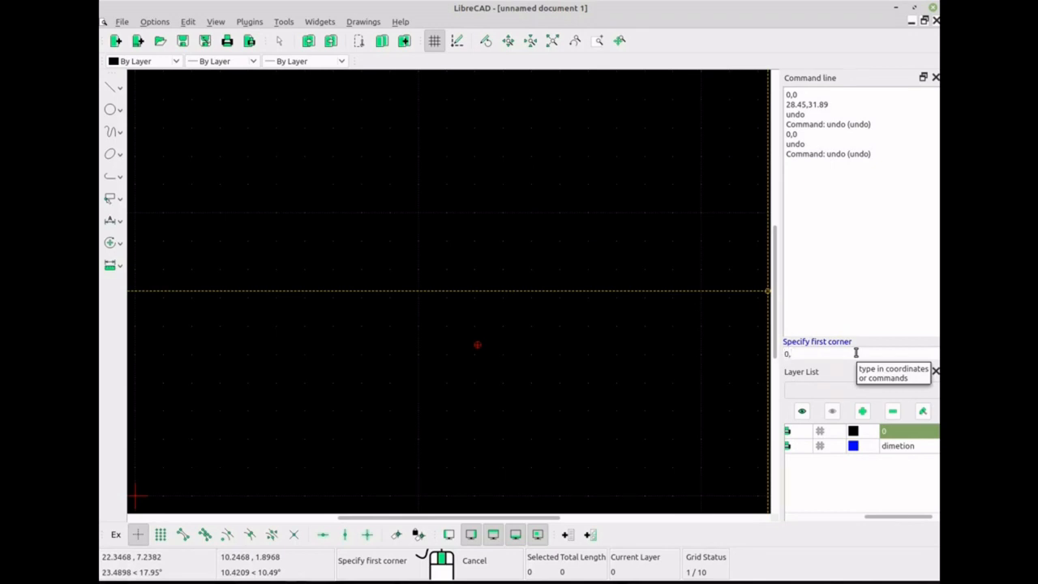
pyautogui.press('Return')
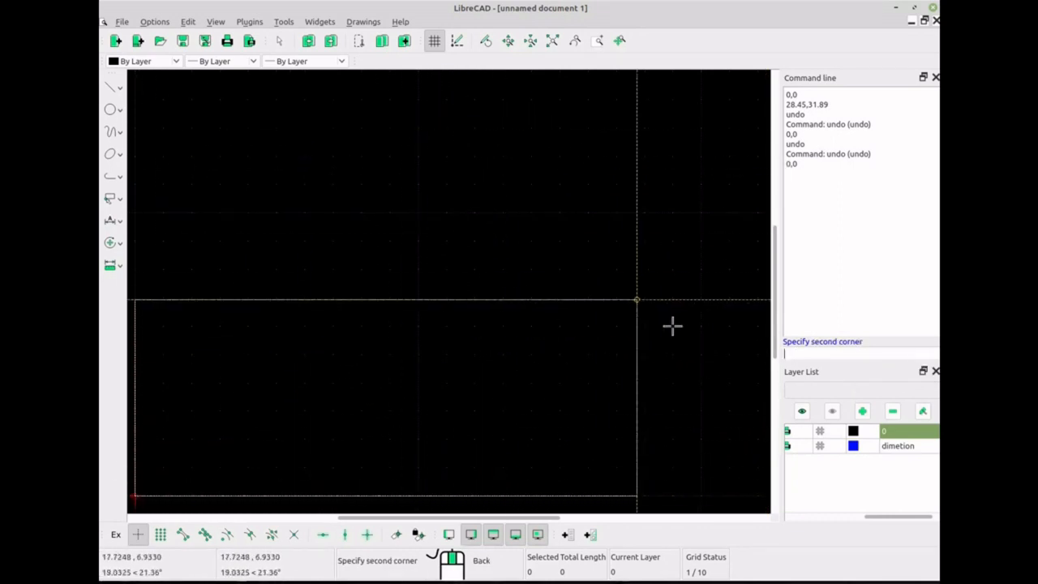
pyautogui.click(807, 351)
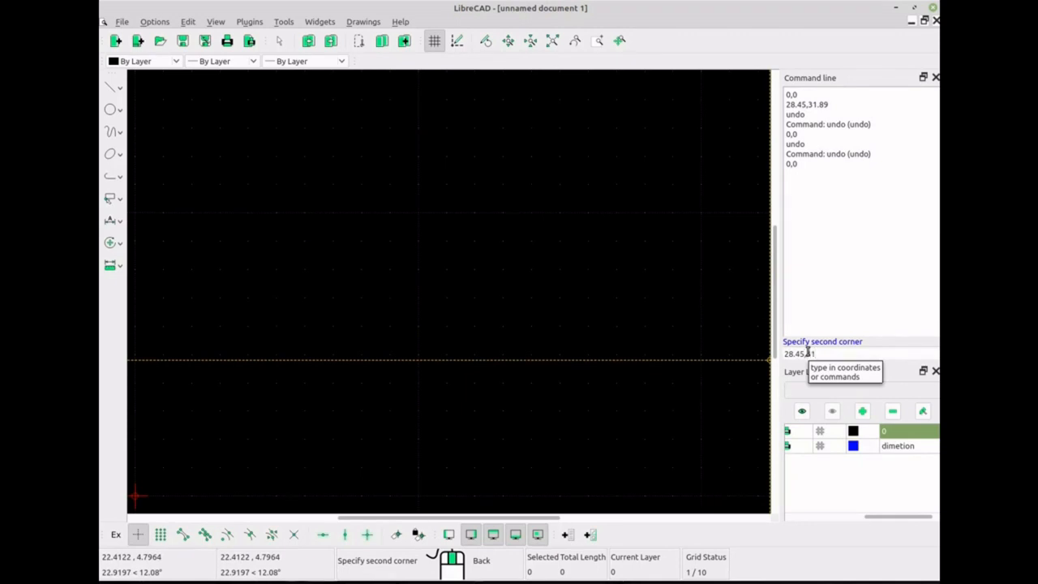
pyautogui.press('Return')
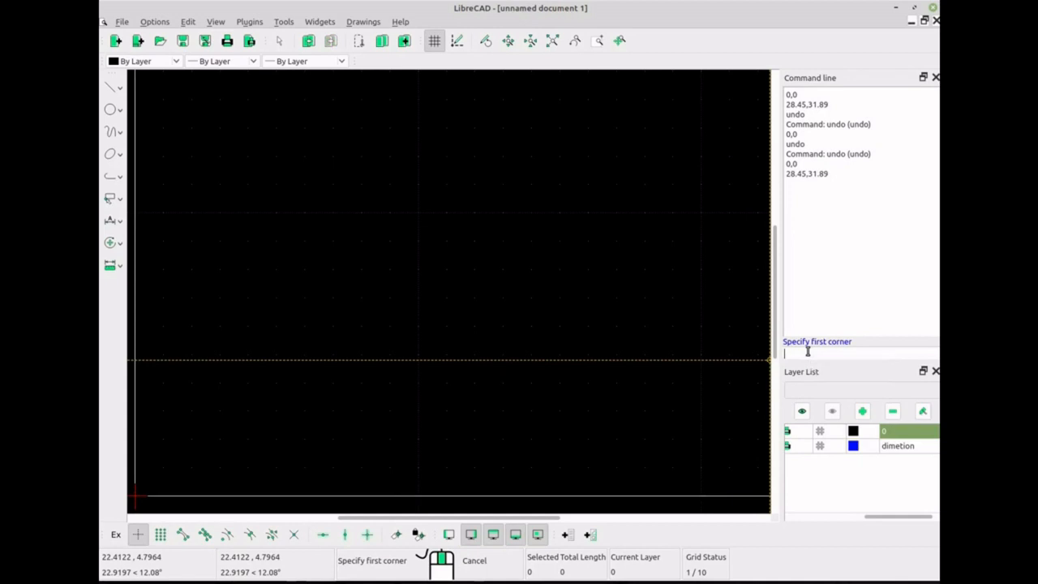
pyautogui.scroll(-5, 668, 232)
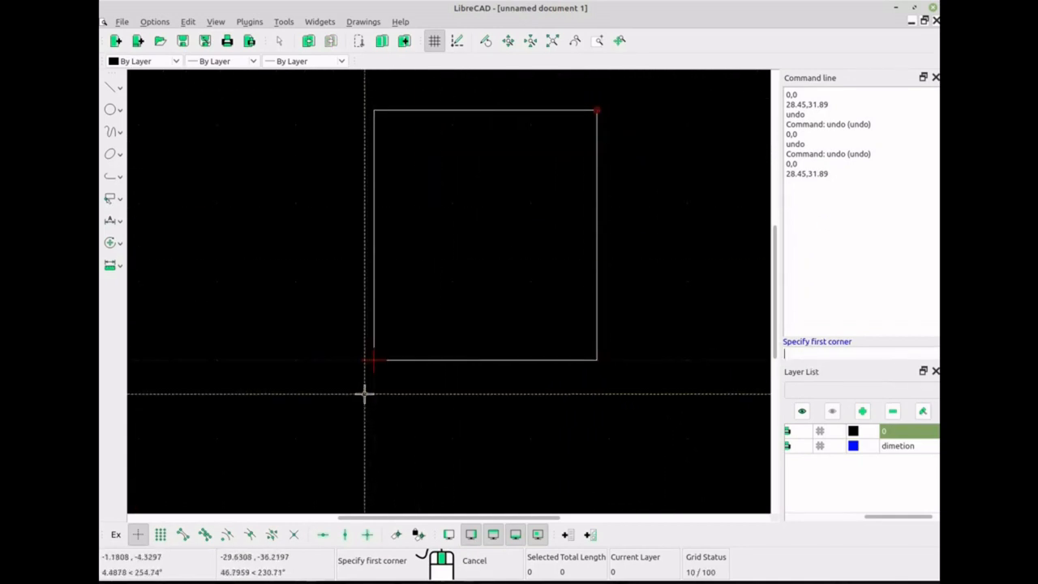
# Copy the wall thickness in feet, 0.541667, from the inches-to-feet converter in the browser and return to LibreCAD
pyautogui.hotkey('alt', 'Tab')
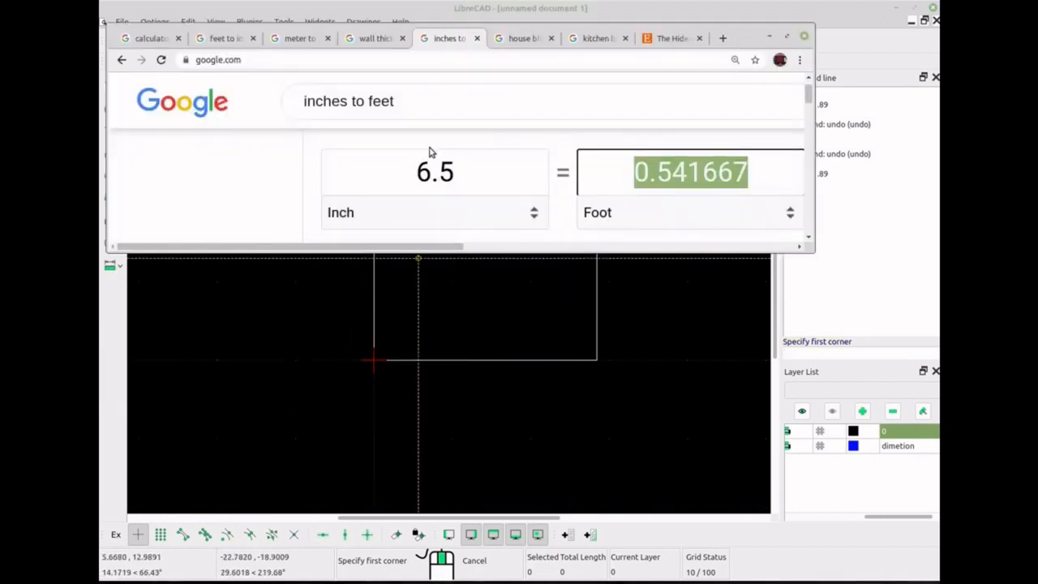
pyautogui.rightClick(690, 172)
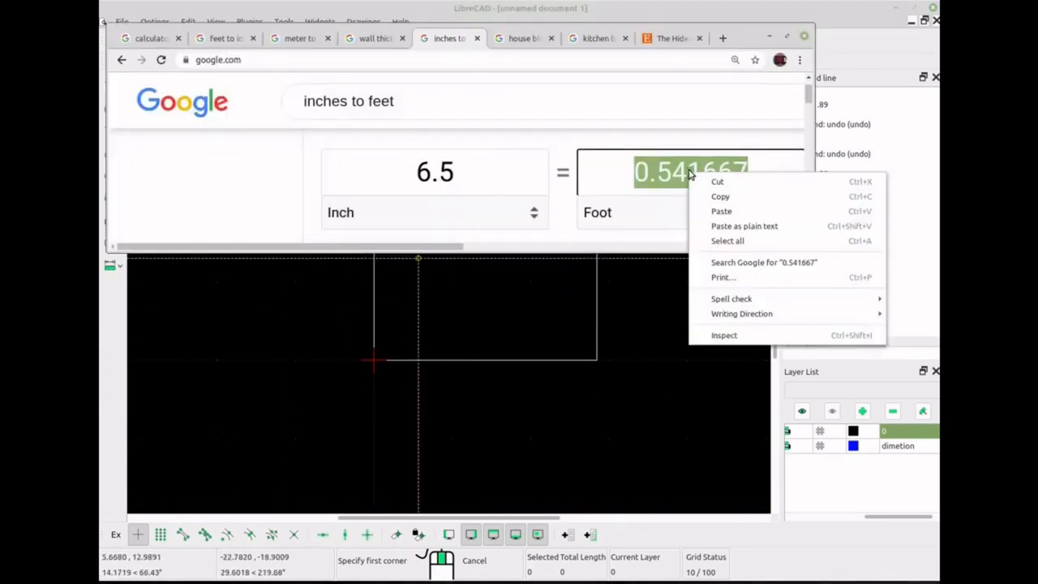
pyautogui.click(729, 197)
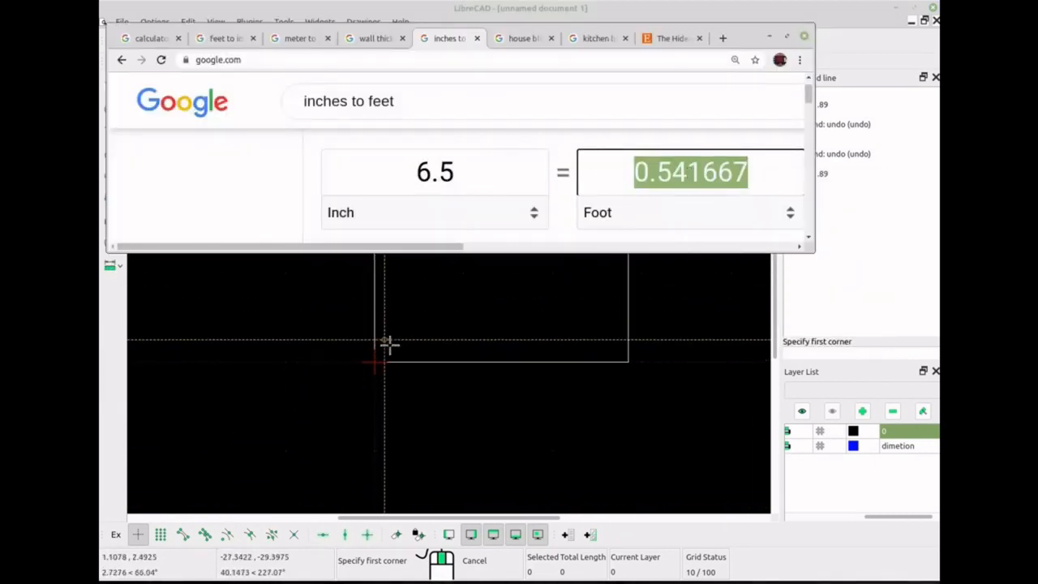
pyautogui.hotkey('alt', 'Tab')
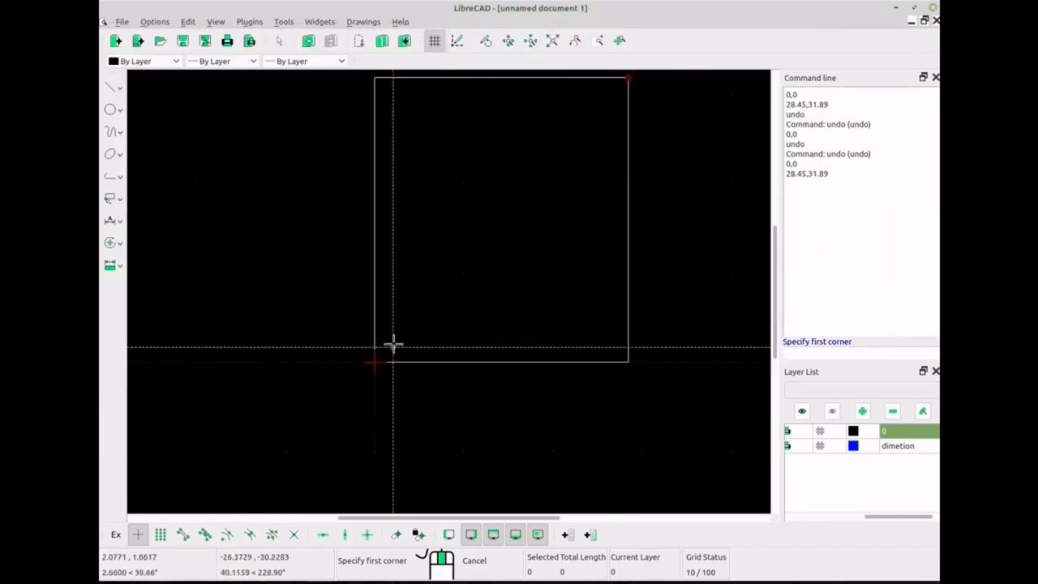
# Start a second rectangle for the inner wall face, with its first corner at 0.541667,0.541667
pyautogui.scroll(5, 403, 341)
pyautogui.scroll(1, 403, 341)
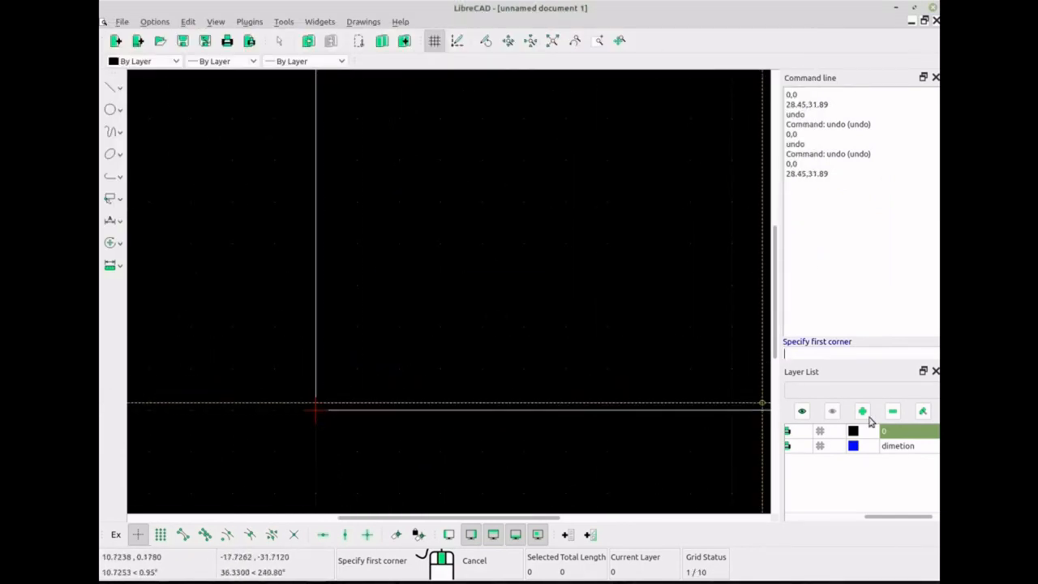
pyautogui.click(112, 86)
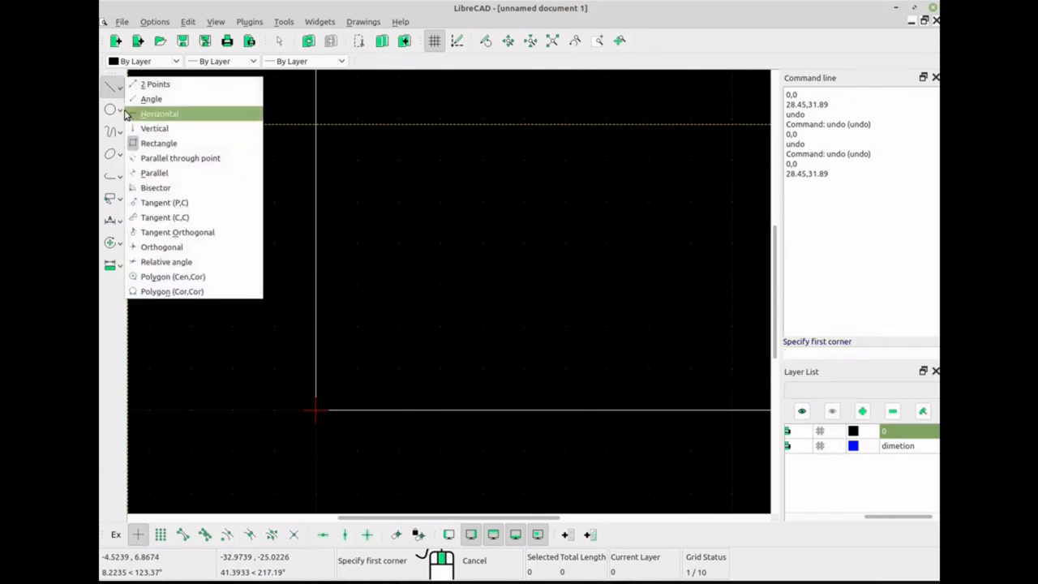
pyautogui.click(158, 144)
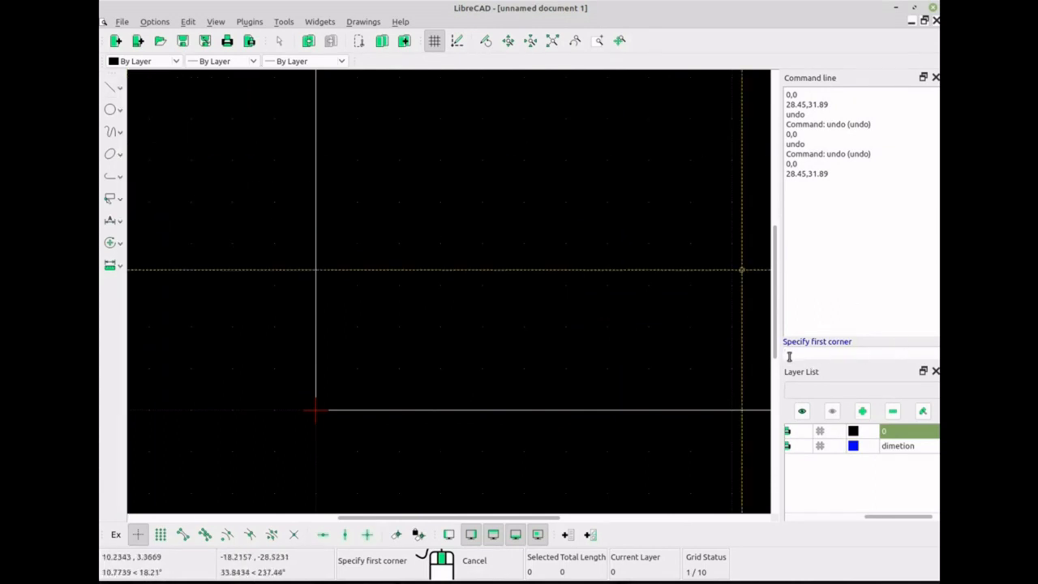
pyautogui.hotkey('ctrl', 'v')
pyautogui.write(',')
pyautogui.hotkey('ctrl', 'v')
pyautogui.press('Return')
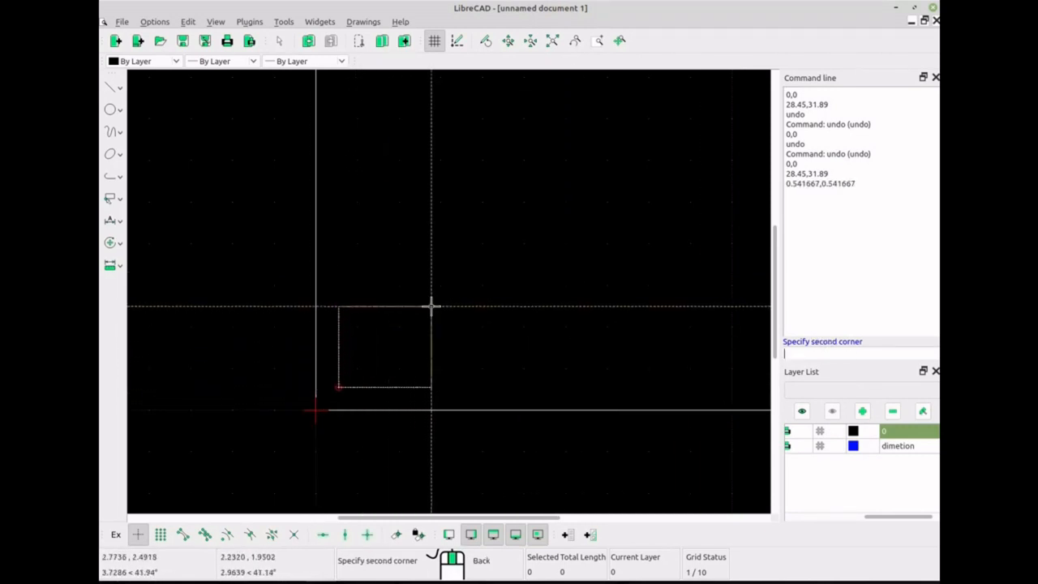
pyautogui.scroll(8, 505, 301)
pyautogui.scroll(-9, 537, 265)
pyautogui.scroll(-10, 592, 219)
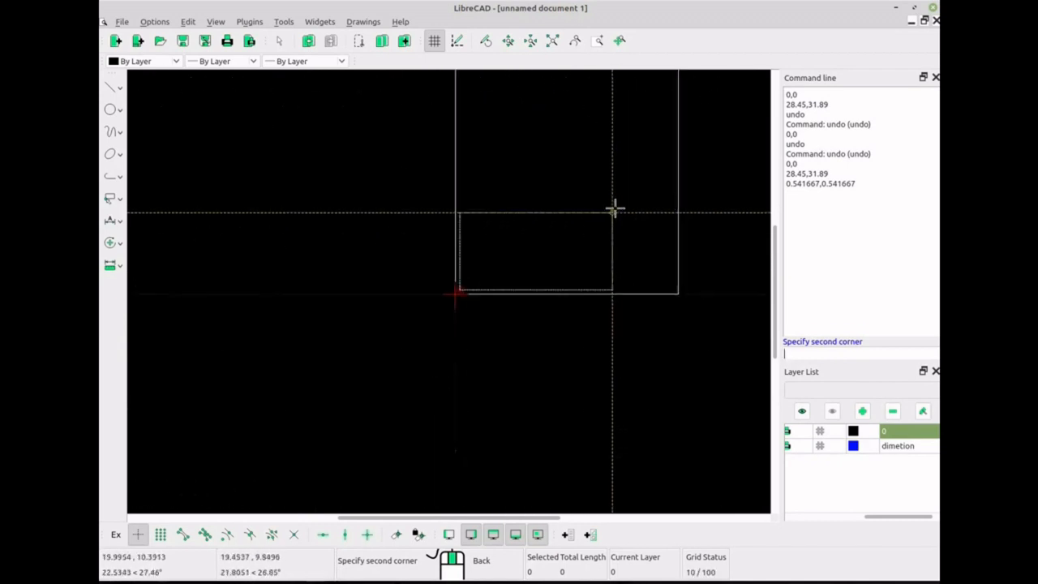
pyautogui.scroll(6, 572, 182)
pyautogui.scroll(1, 560, 195)
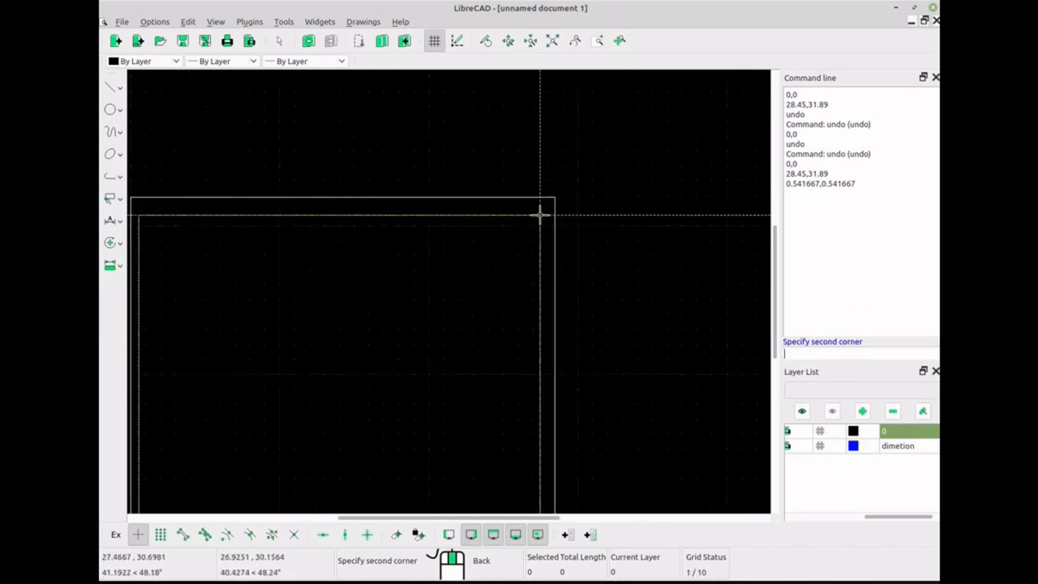
# Switch to LibreOffice Calc and copy the inner corner coordinates 27.908333 , 31.348333 from cell G4
pyautogui.hotkey('alt', 'Tab')
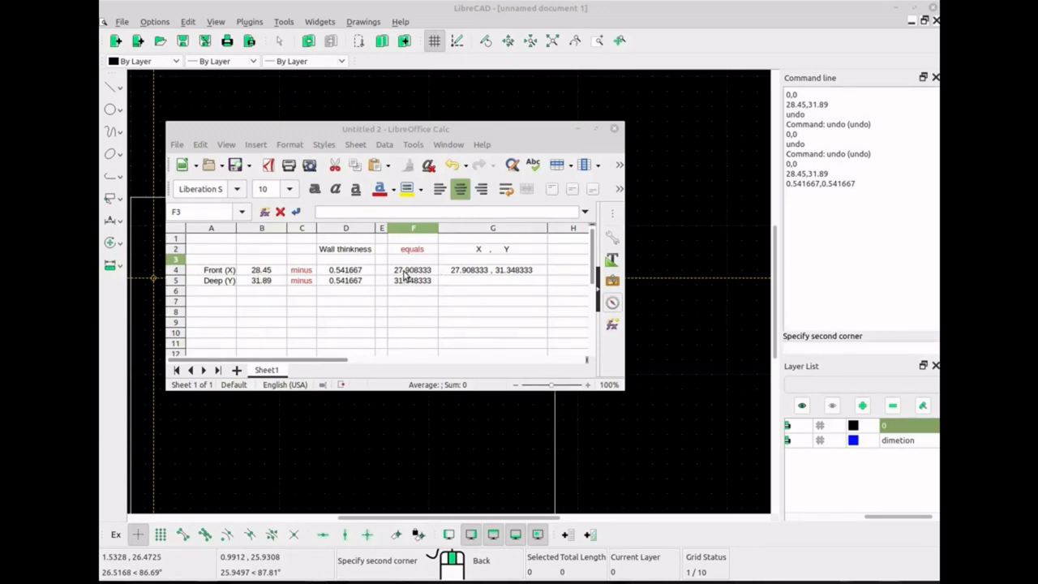
pyautogui.click(468, 272)
pyautogui.moveTo(412, 212); pyautogui.dragTo(319, 211)
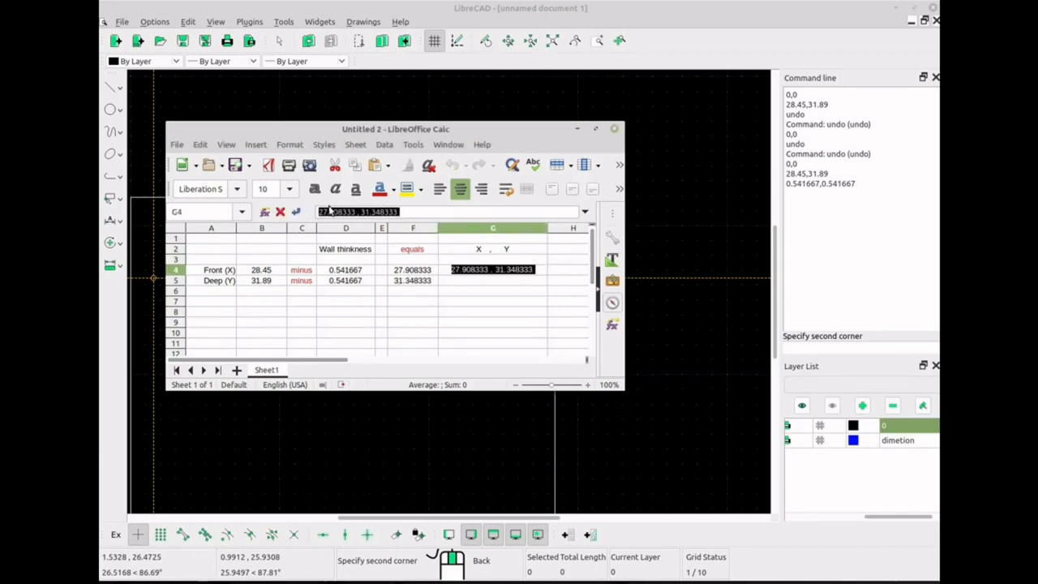
pyautogui.rightClick(354, 216)
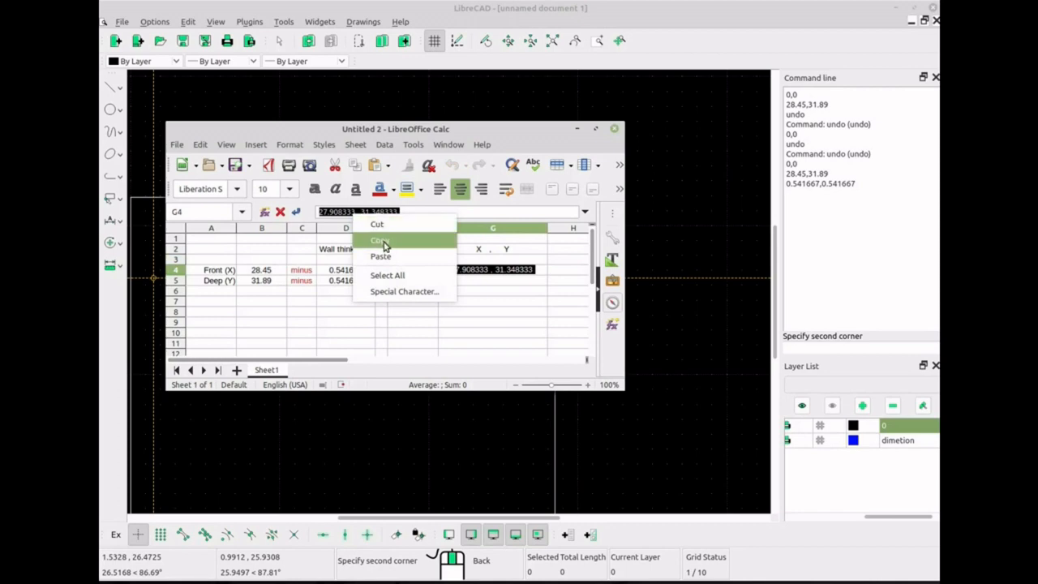
pyautogui.click(384, 244)
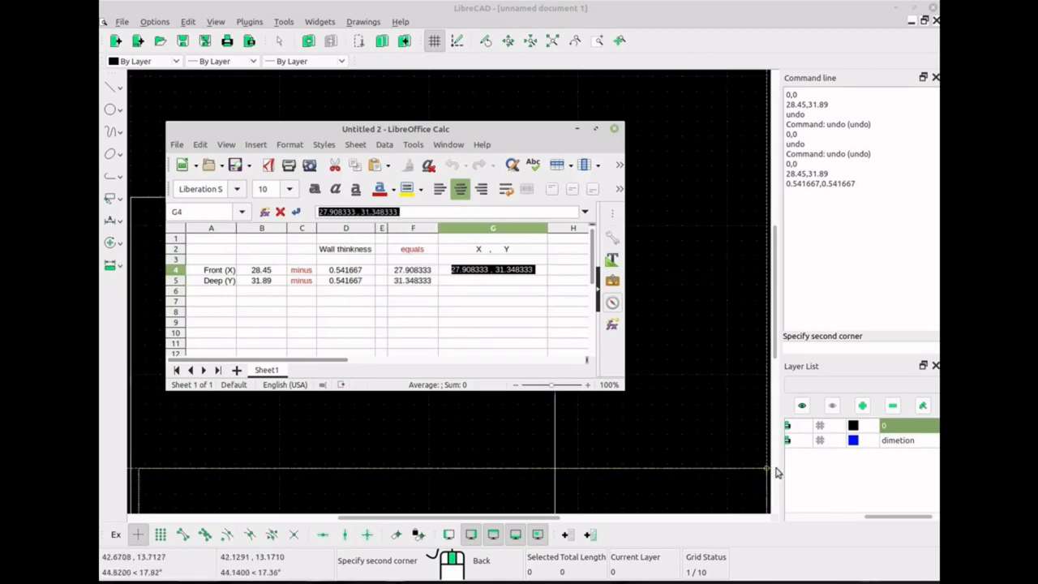
# Return to LibreCAD and finish the inner wall rectangle with its second corner at 27.908333 , 31.348333
pyautogui.click(579, 130)
pyautogui.click(797, 347)
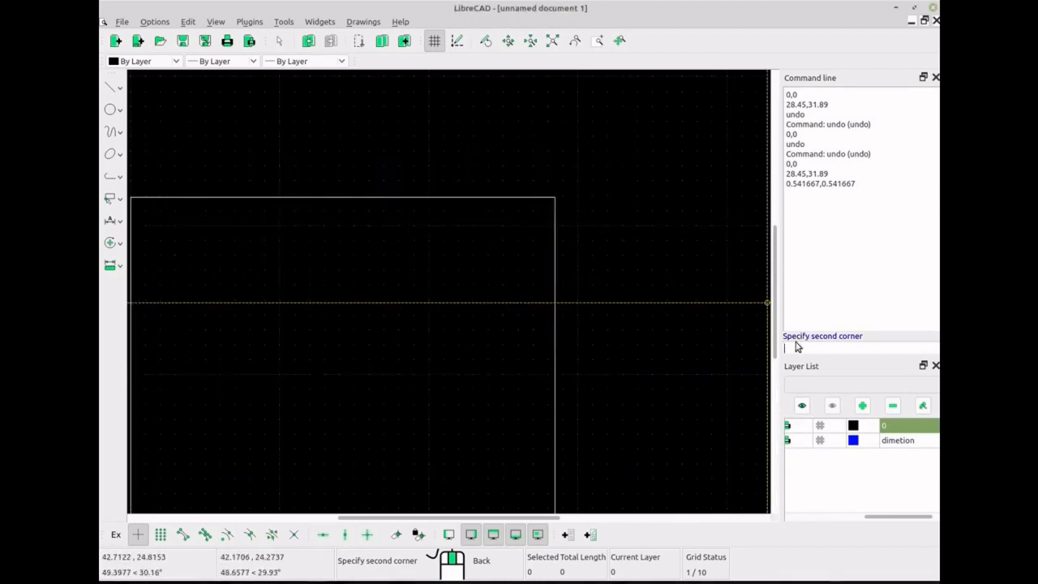
pyautogui.rightClick(809, 352)
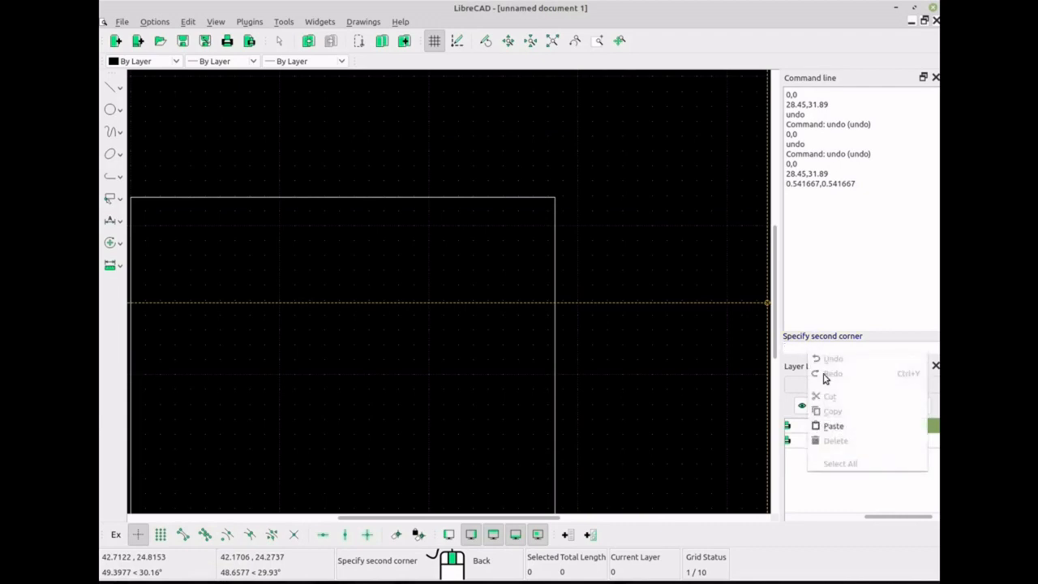
pyautogui.click(843, 418)
pyautogui.press('Return')
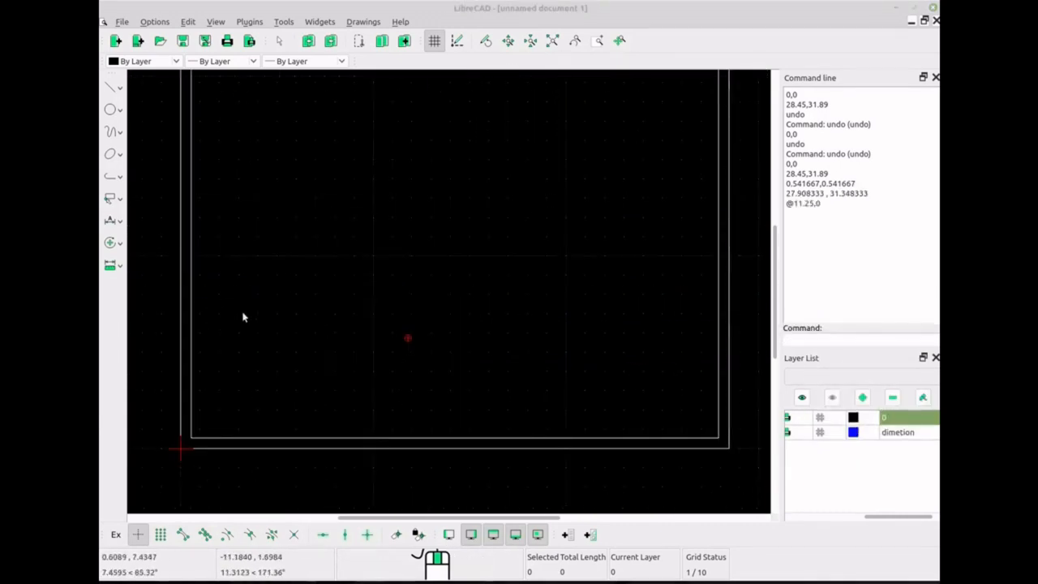
# Set the relative reference point on the inner rectangle's lower-left corner by starting a two-point line there, and dismiss the line
pyautogui.scroll(1, 204, 436)
pyautogui.scroll(15, 212, 429)
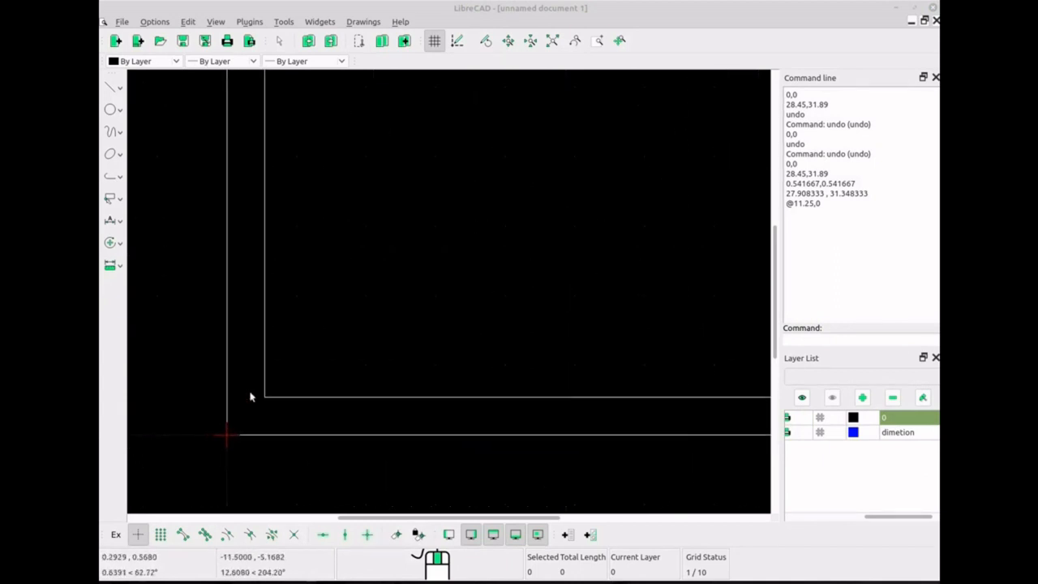
pyautogui.scroll(-7, 337, 333)
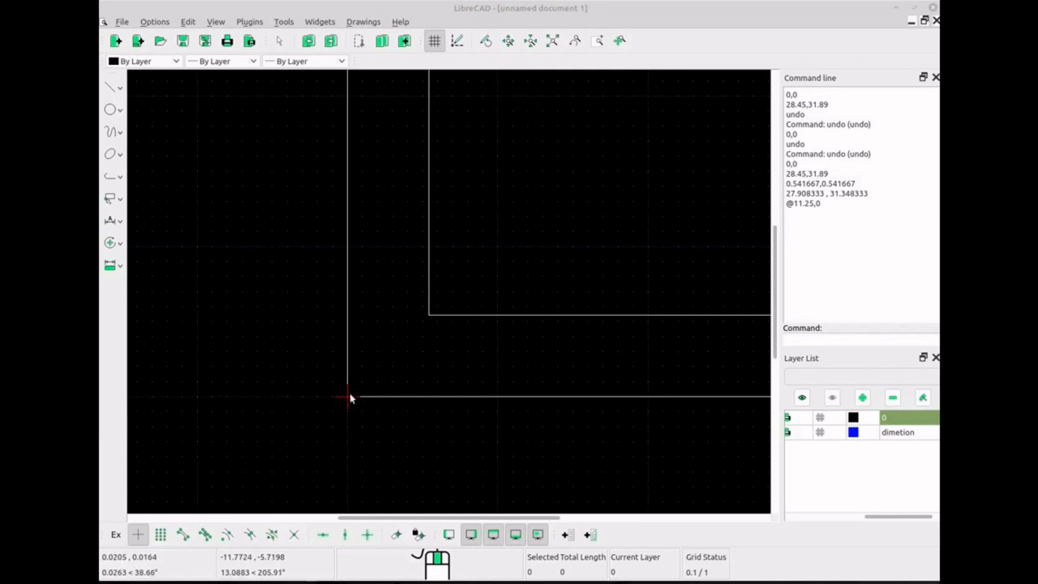
pyautogui.scroll(5, 413, 278)
pyautogui.scroll(8, 421, 347)
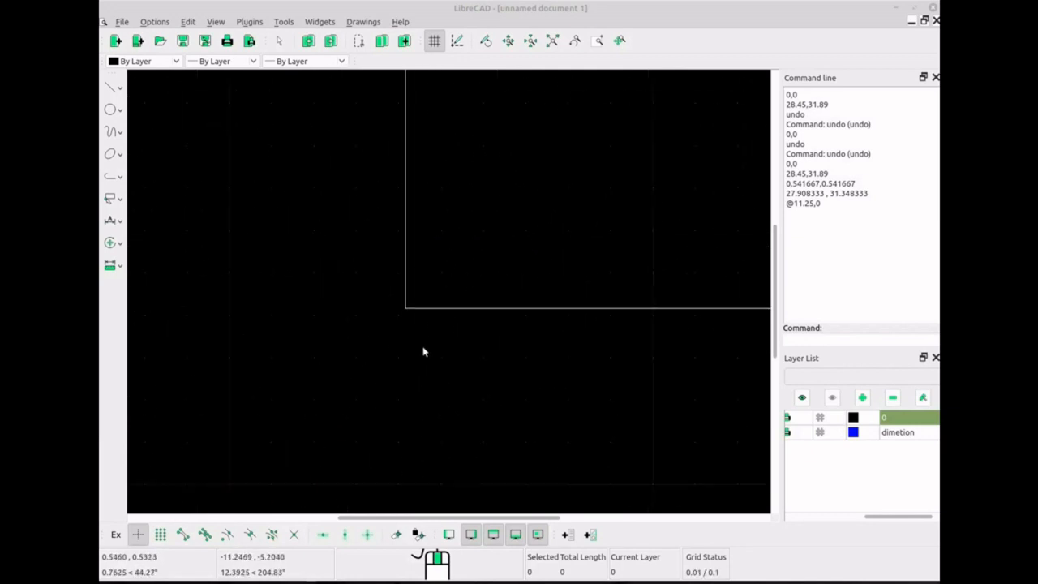
pyautogui.scroll(8, 401, 308)
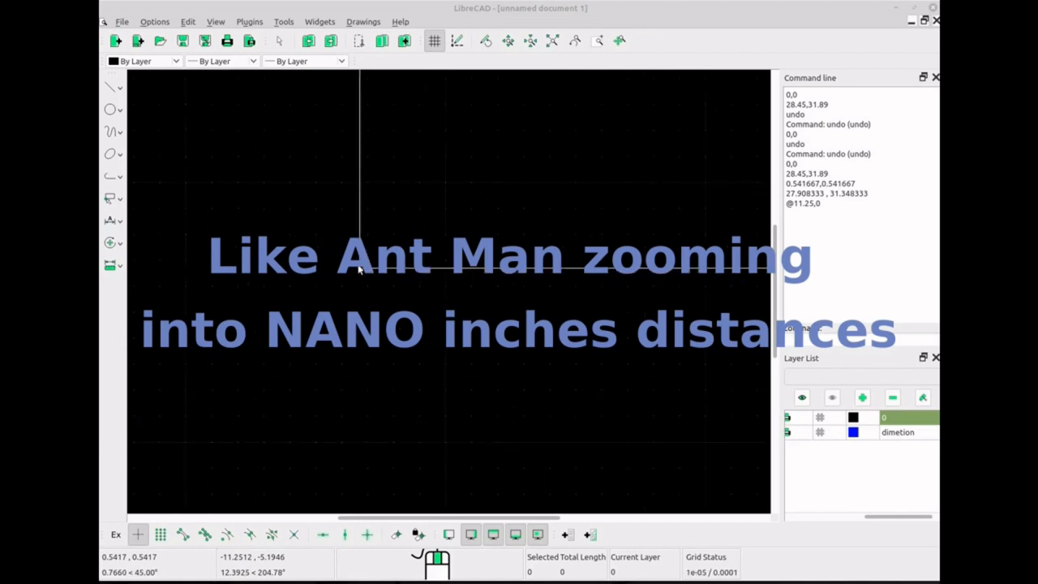
pyautogui.scroll(5, 359, 270)
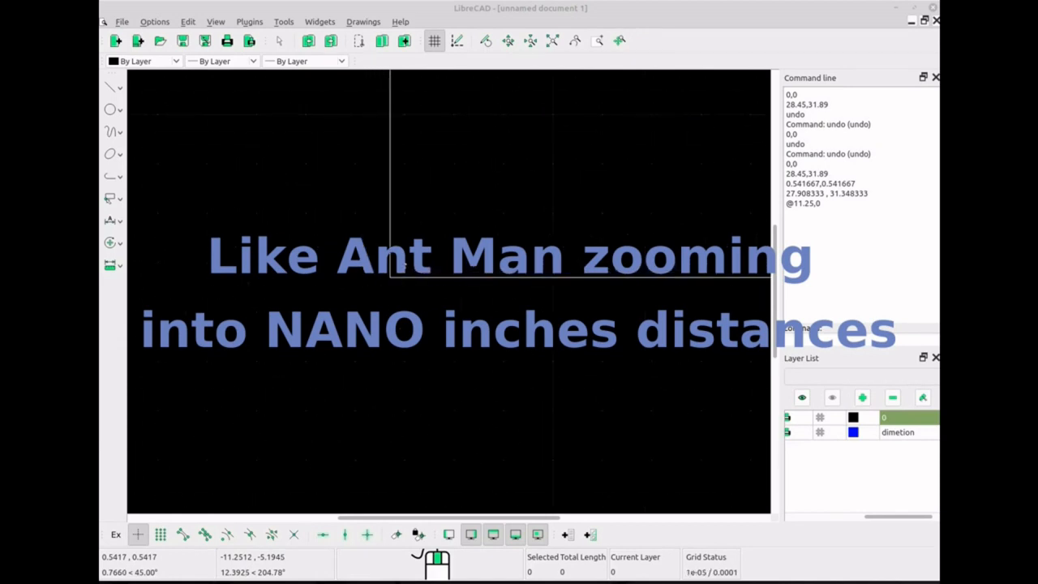
pyautogui.scroll(3, 397, 270)
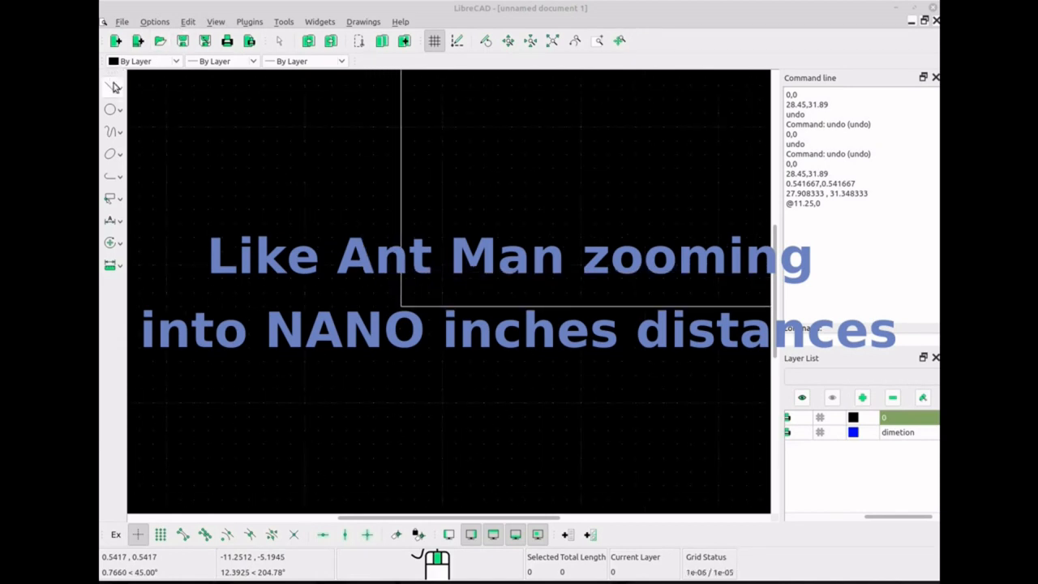
pyautogui.click(114, 86)
pyautogui.click(157, 86)
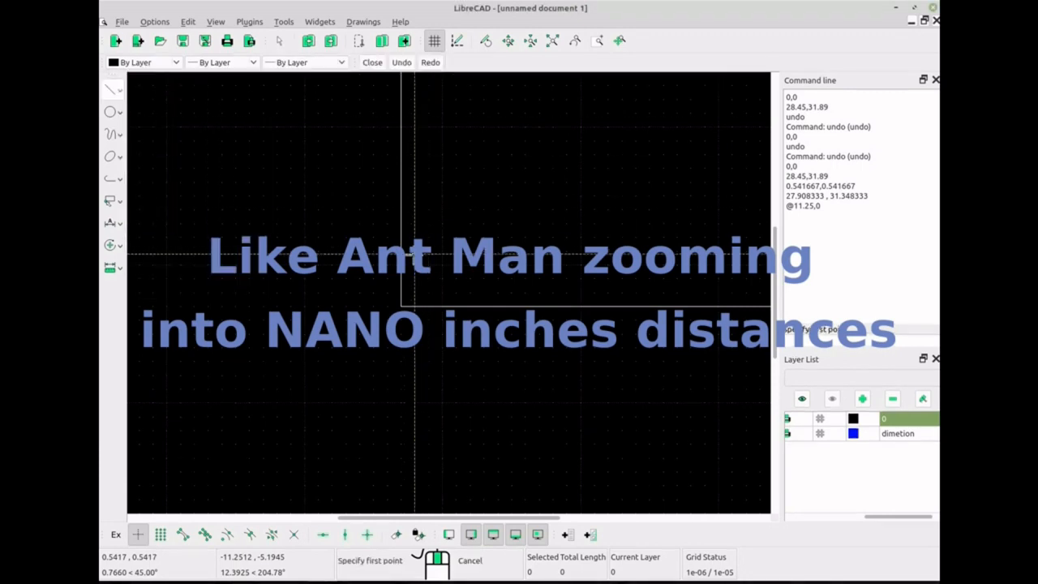
pyautogui.click(401, 306)
pyautogui.scroll(-2, 519, 203)
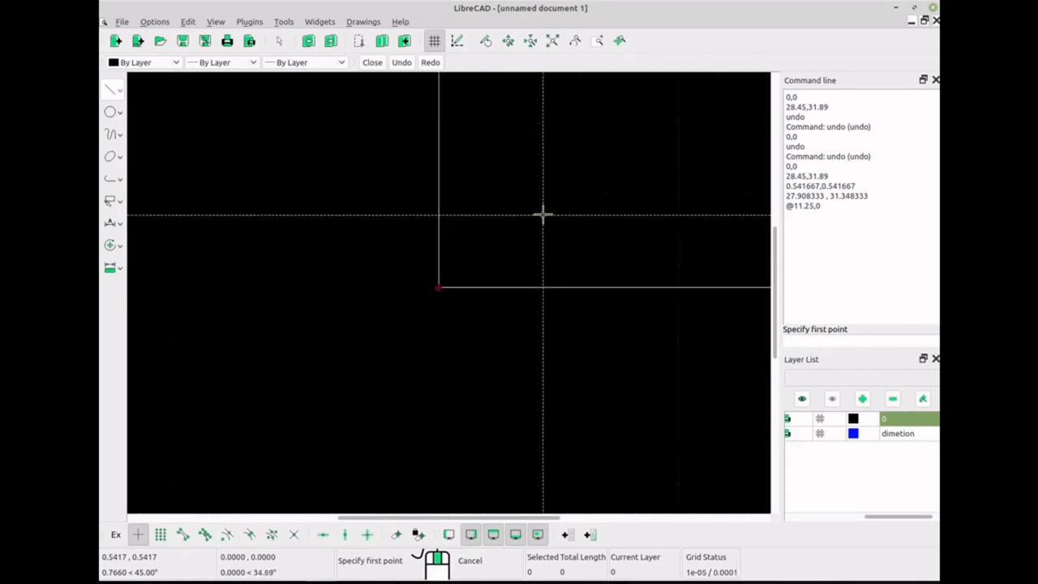
pyautogui.scroll(-4, 542, 214)
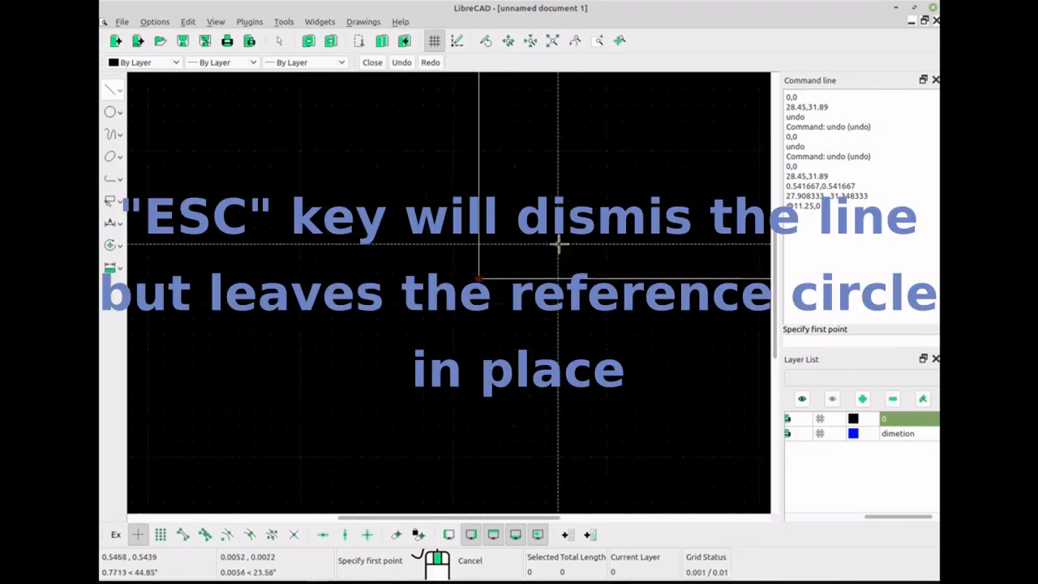
pyautogui.scroll(-3, 556, 239)
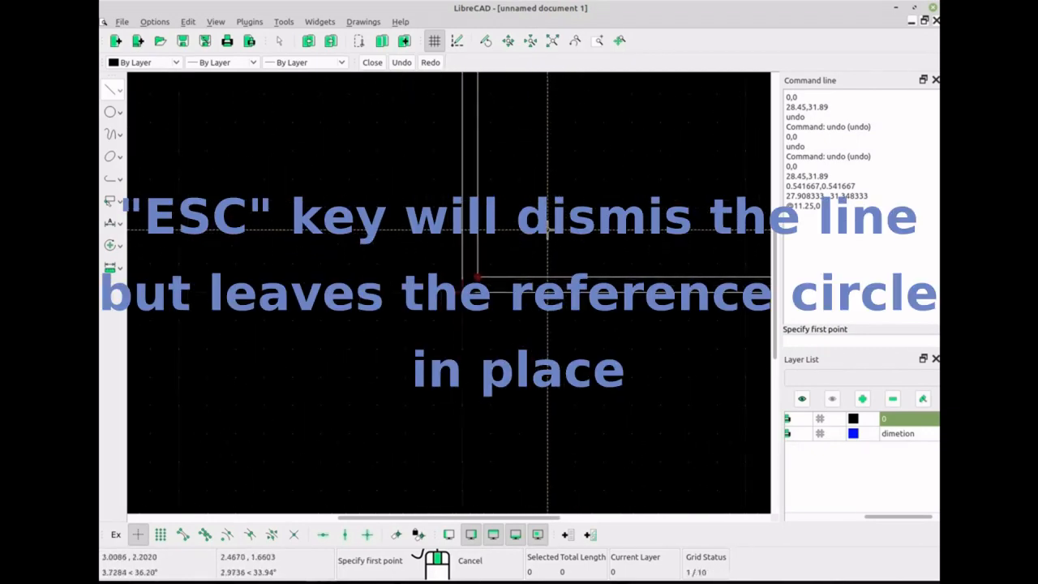
pyautogui.scroll(-9, 547, 230)
pyautogui.scroll(10, 581, 244)
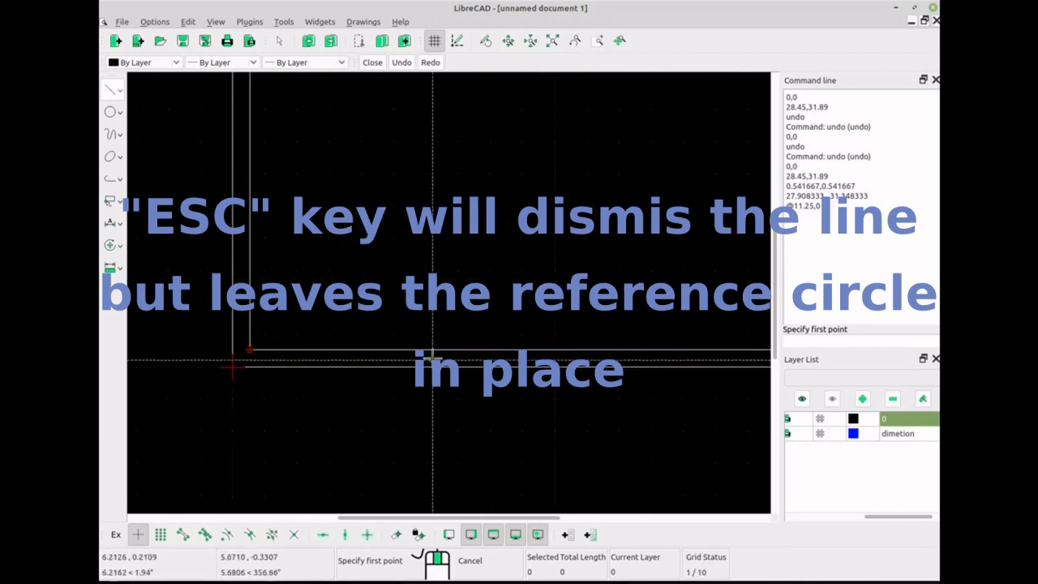
pyautogui.click(111, 89)
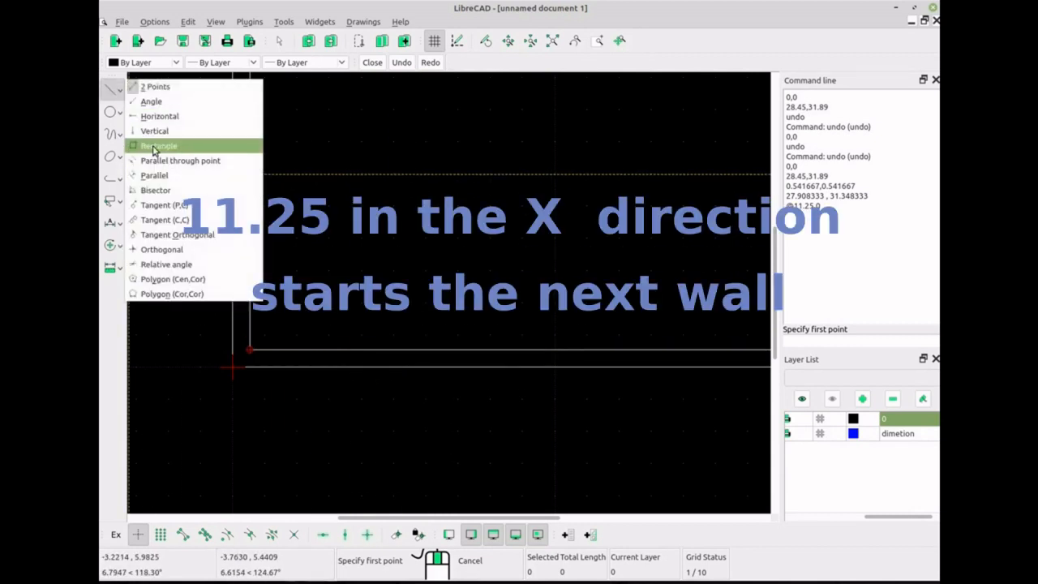
pyautogui.click(156, 146)
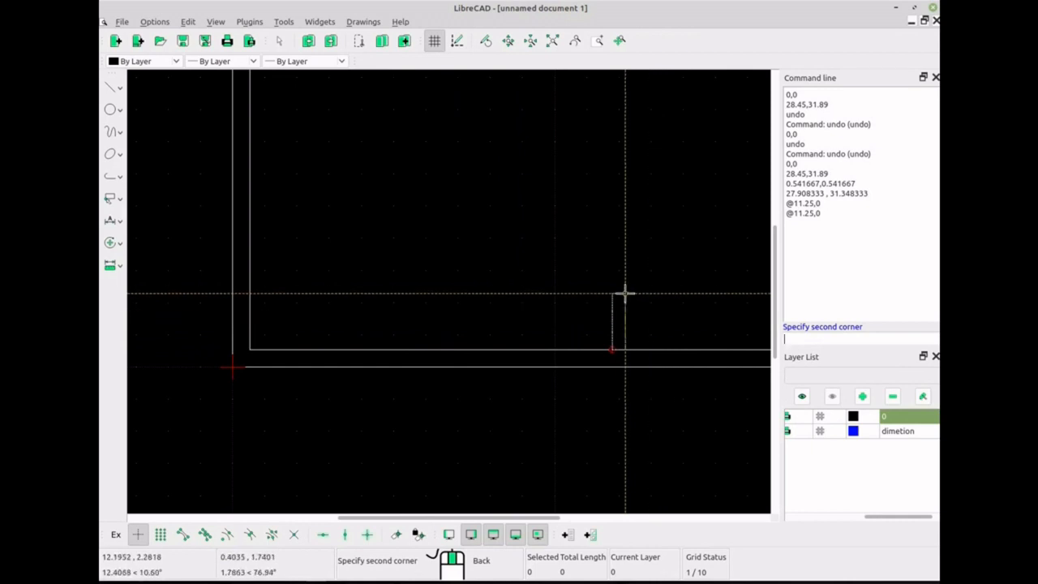
# Complete the interior wall rectangle with its second corner at @.375,32
pyautogui.scroll(4, 629, 292)
pyautogui.scroll(-4, 595, 302)
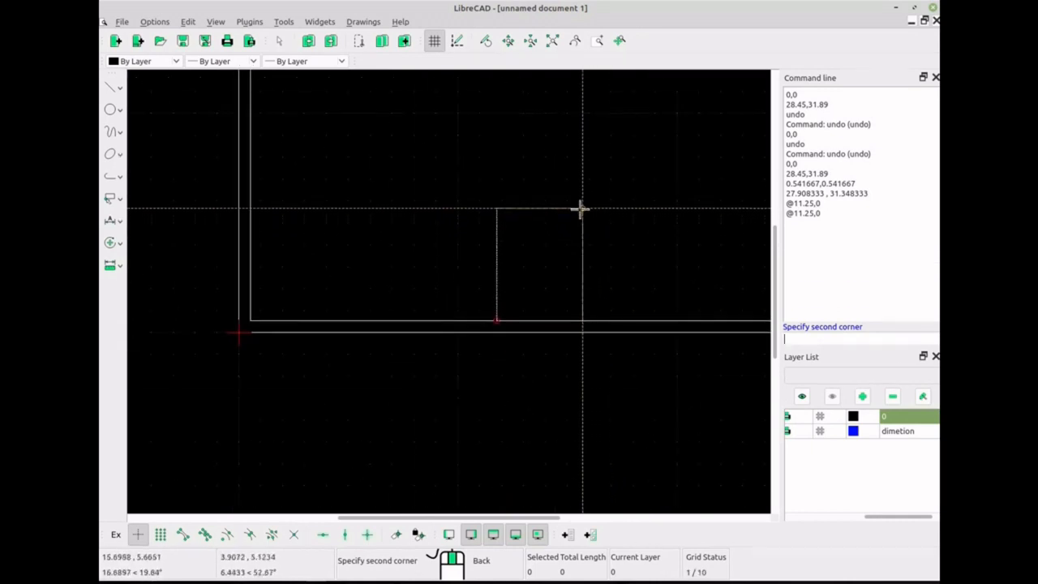
pyautogui.scroll(5, 434, 136)
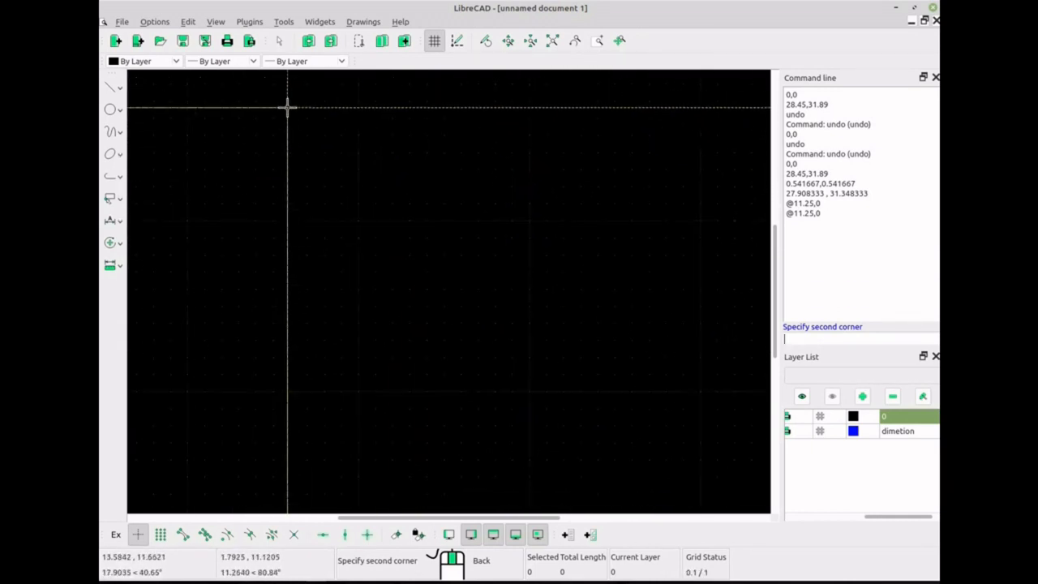
pyautogui.scroll(-6, 279, 106)
pyautogui.scroll(3, 274, 103)
pyautogui.scroll(4, 292, 97)
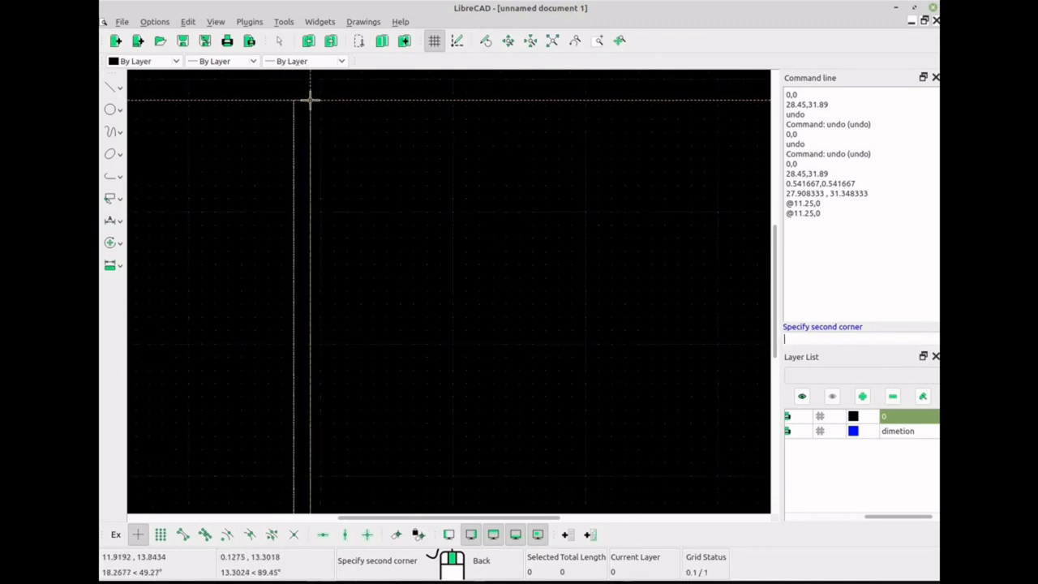
pyautogui.scroll(-6, 417, 86)
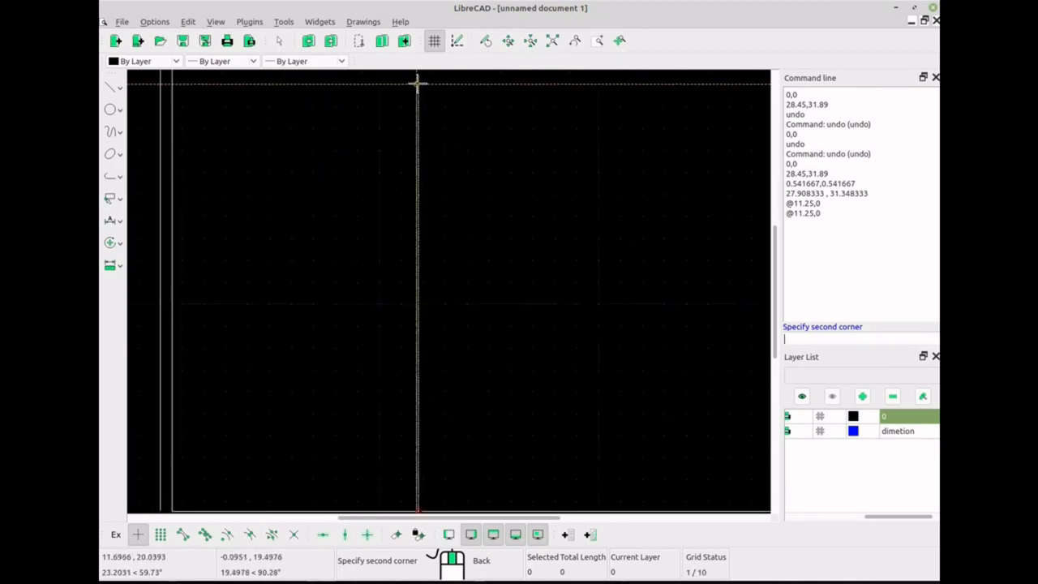
pyautogui.scroll(4, 438, 109)
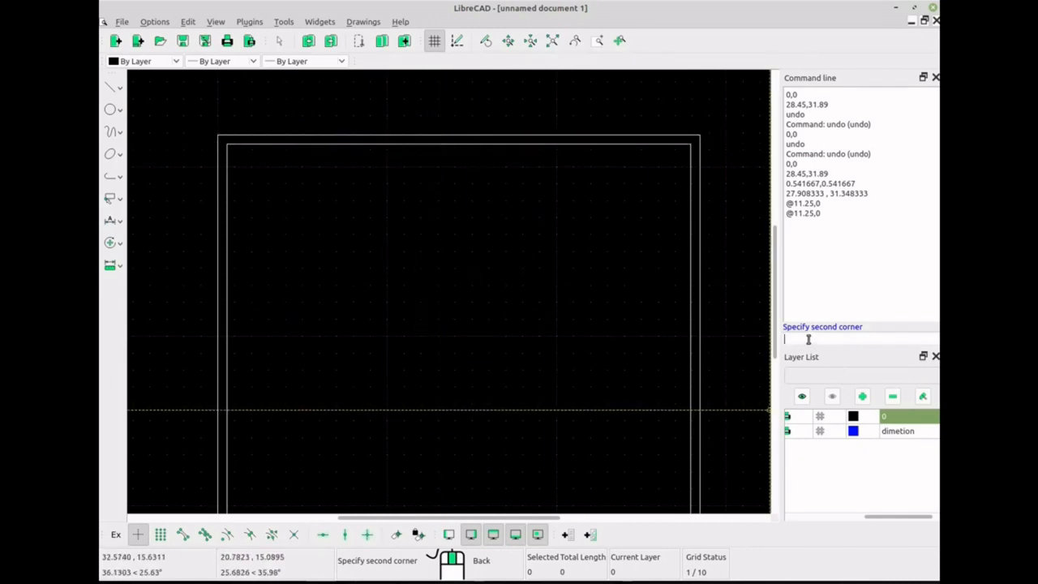
pyautogui.scroll(-5, 487, 387)
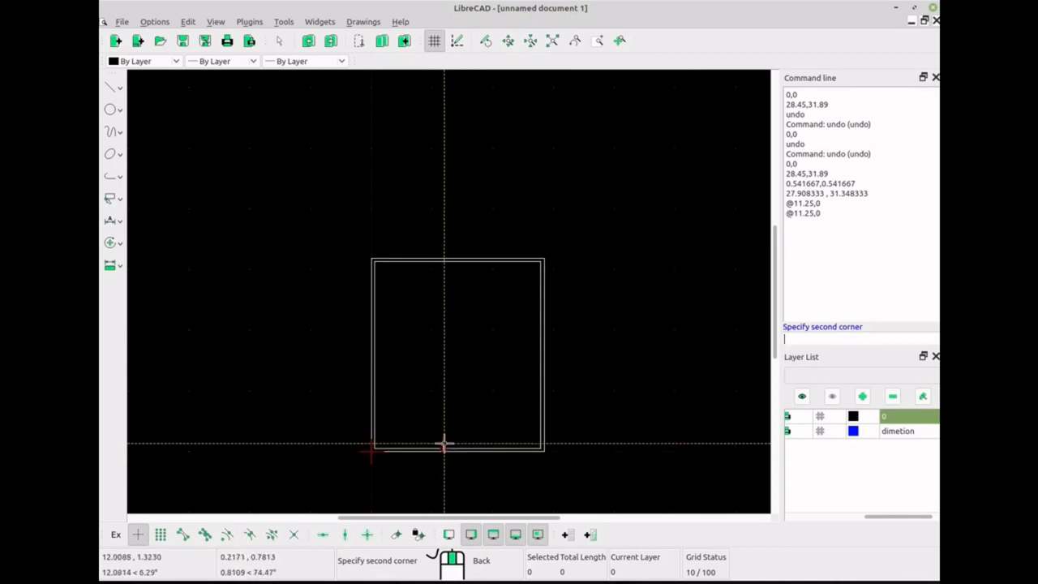
pyautogui.scroll(5, 443, 444)
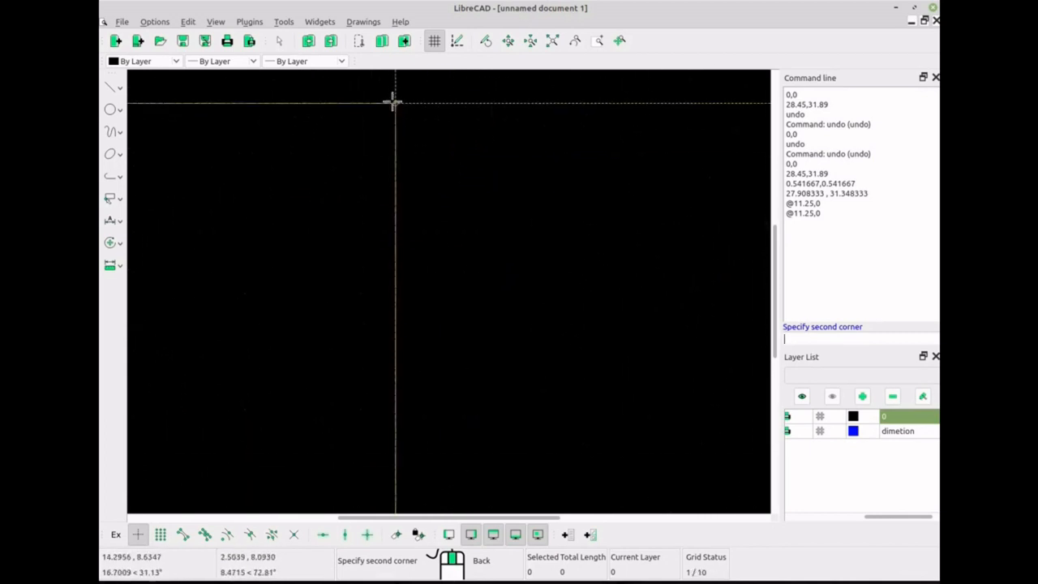
pyautogui.scroll(5, 393, 101)
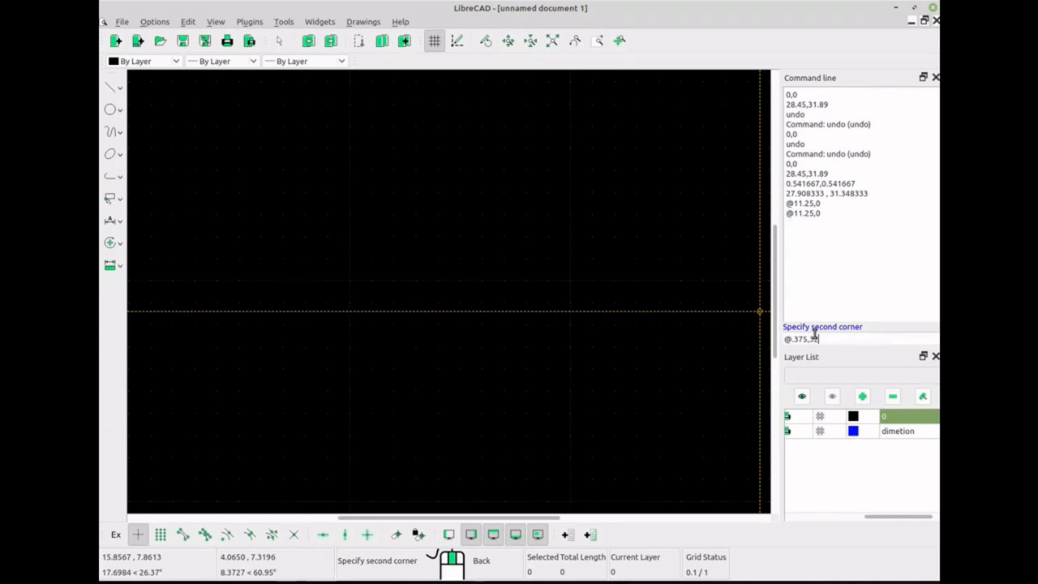
pyautogui.press('Return')
pyautogui.scroll(-3, 278, 222)
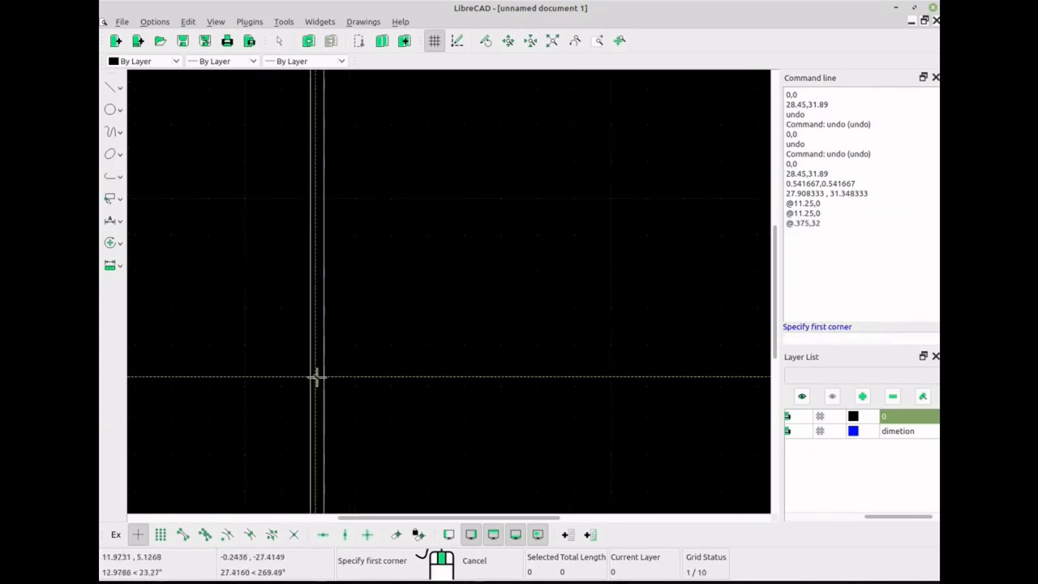
# Examine where the vertical interior wall meets the bottom and top exterior walls, and leave the Rectangle command
pyautogui.scroll(-8, 316, 377)
pyautogui.scroll(4, 402, 287)
pyautogui.scroll(-6, 445, 108)
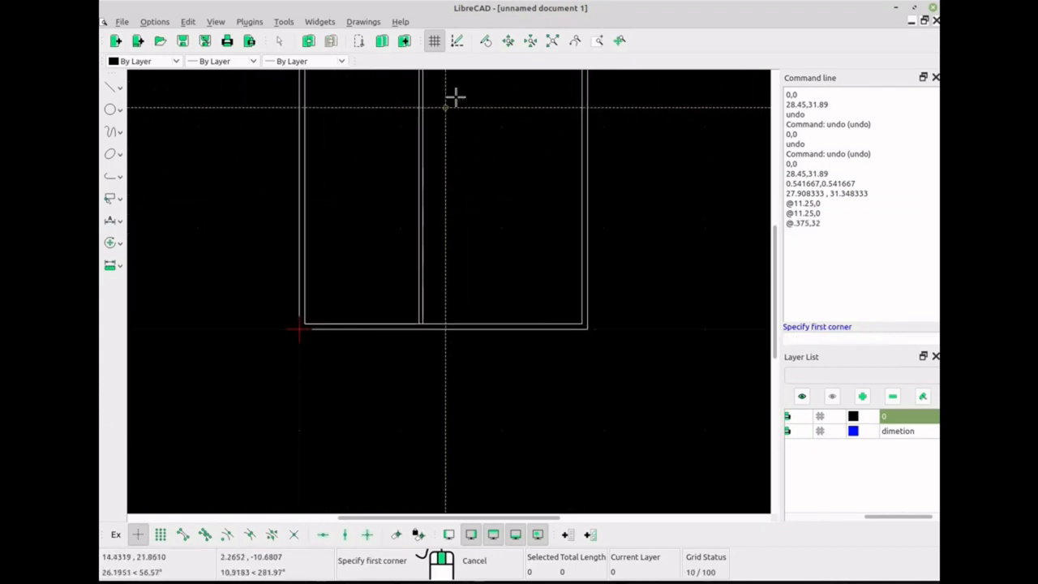
pyautogui.scroll(4, 429, 86)
pyautogui.scroll(-5, 428, 135)
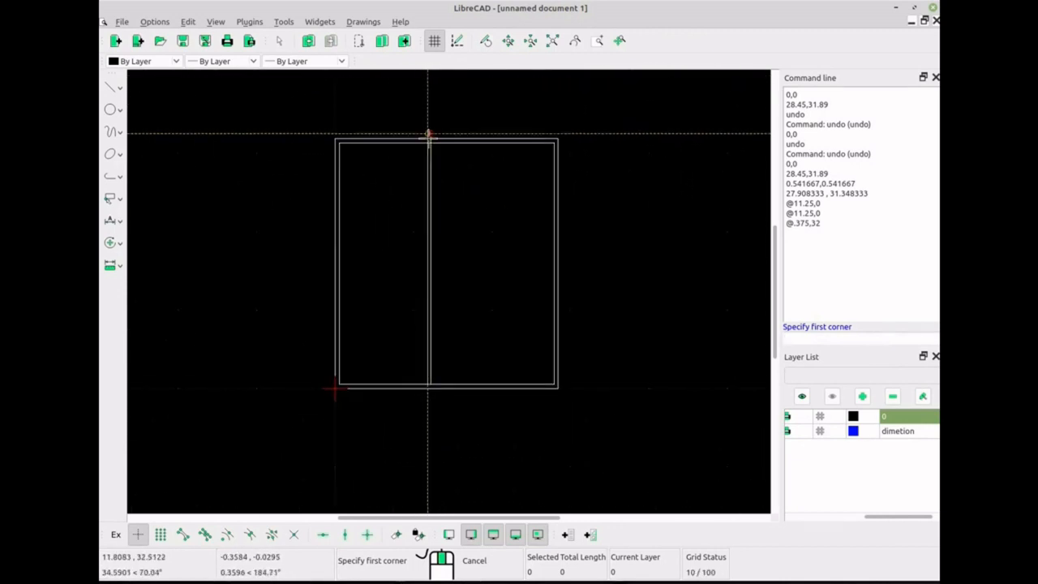
pyautogui.scroll(10, 430, 136)
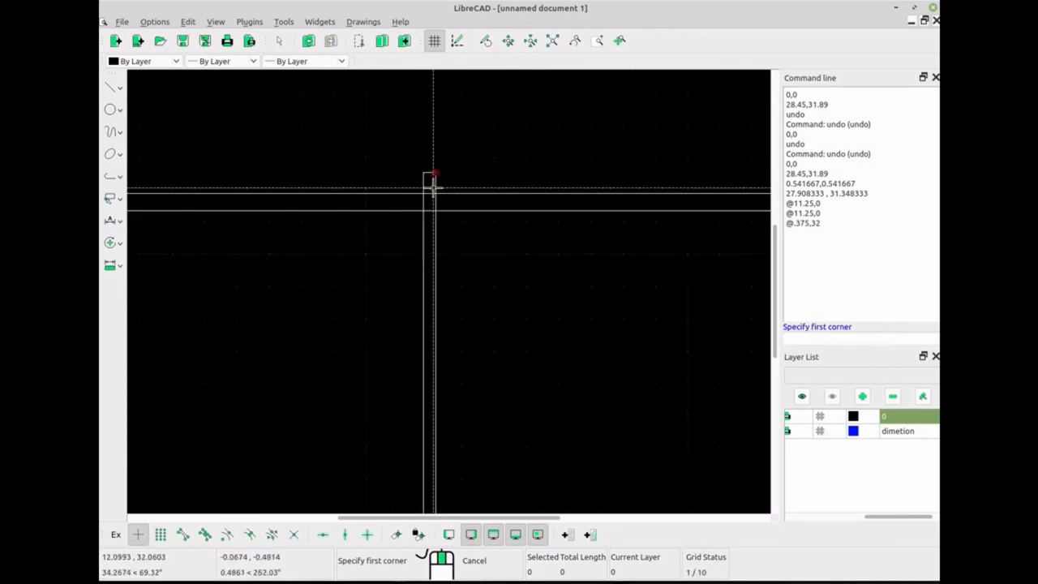
pyautogui.scroll(-3, 432, 199)
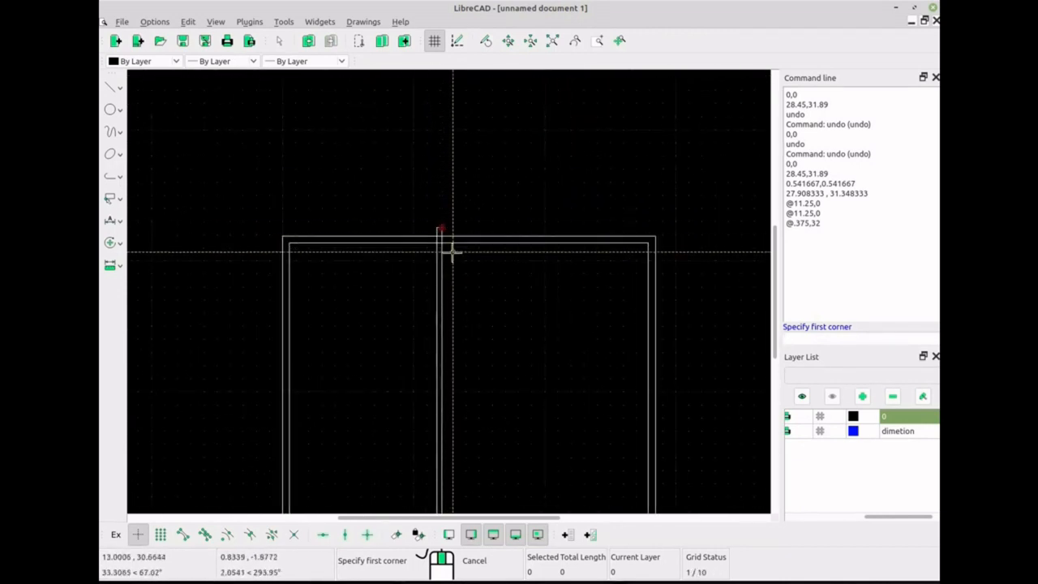
pyautogui.scroll(-6, 446, 263)
pyautogui.scroll(4, 453, 299)
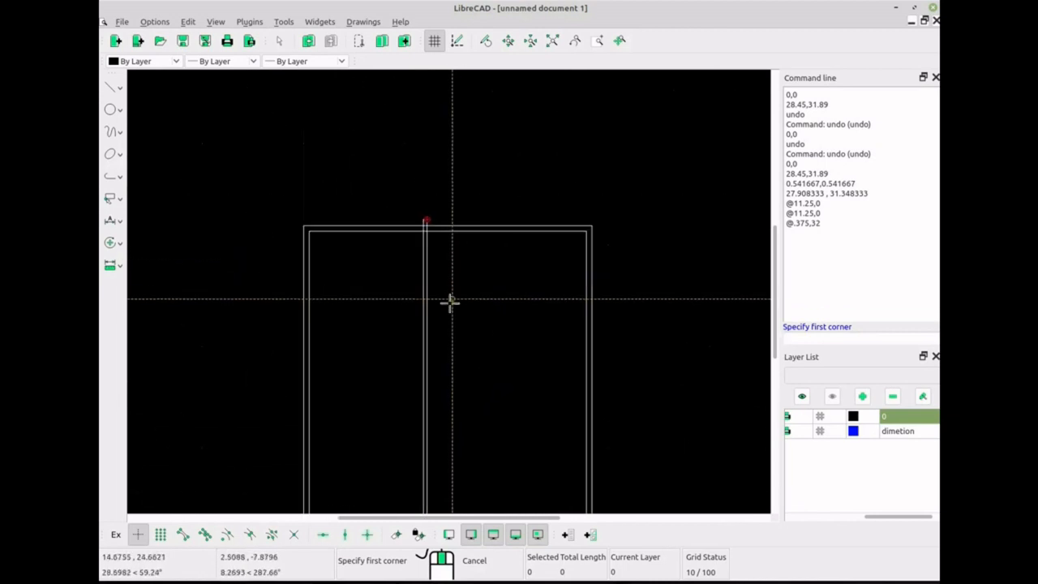
pyautogui.scroll(4, 450, 301)
pyautogui.press('Escape')
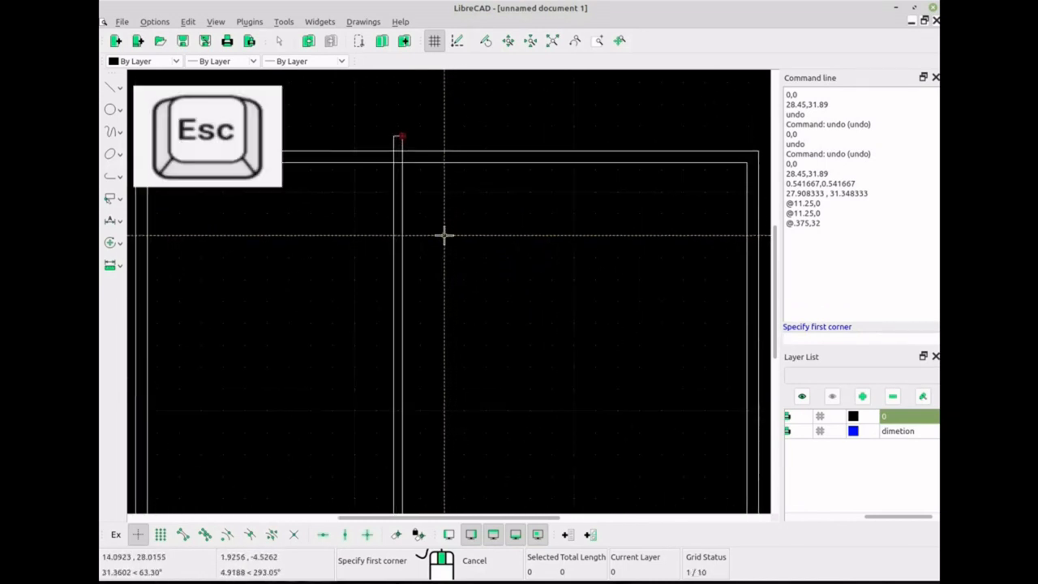
pyautogui.press('Escape')
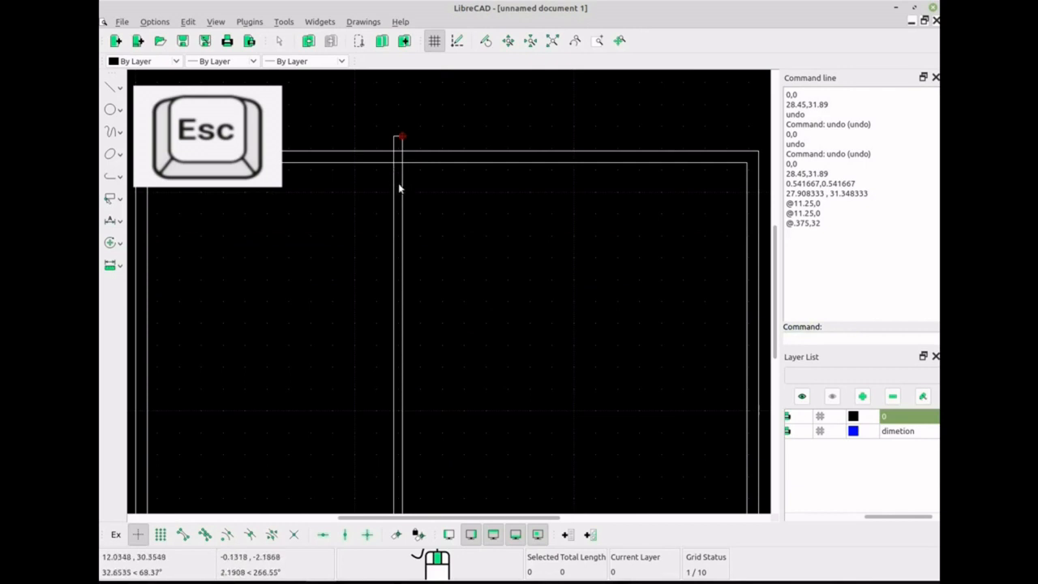
pyautogui.scroll(4, 397, 143)
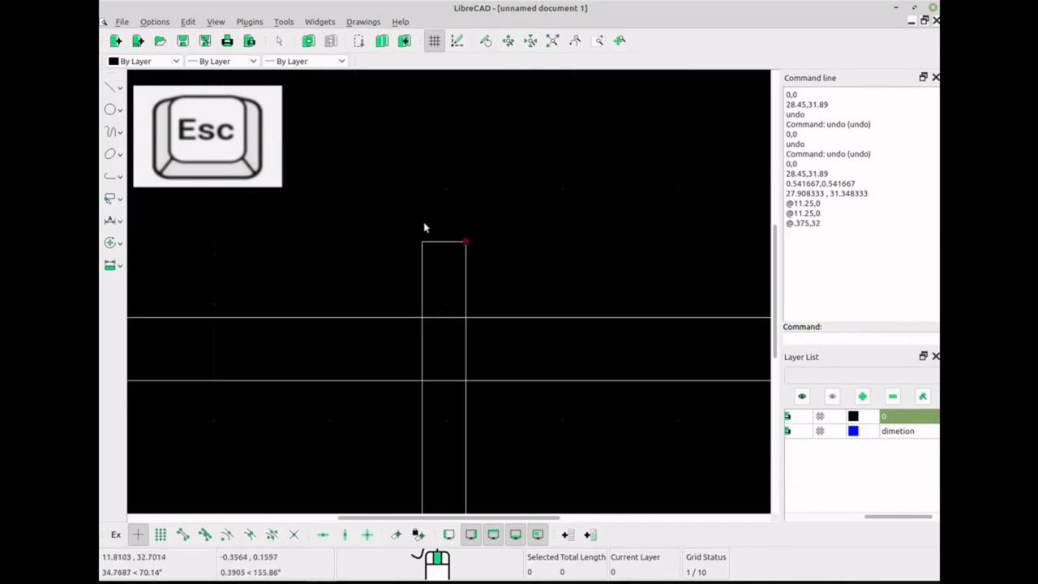
pyautogui.click(442, 243)
pyautogui.scroll(-20, 446, 319)
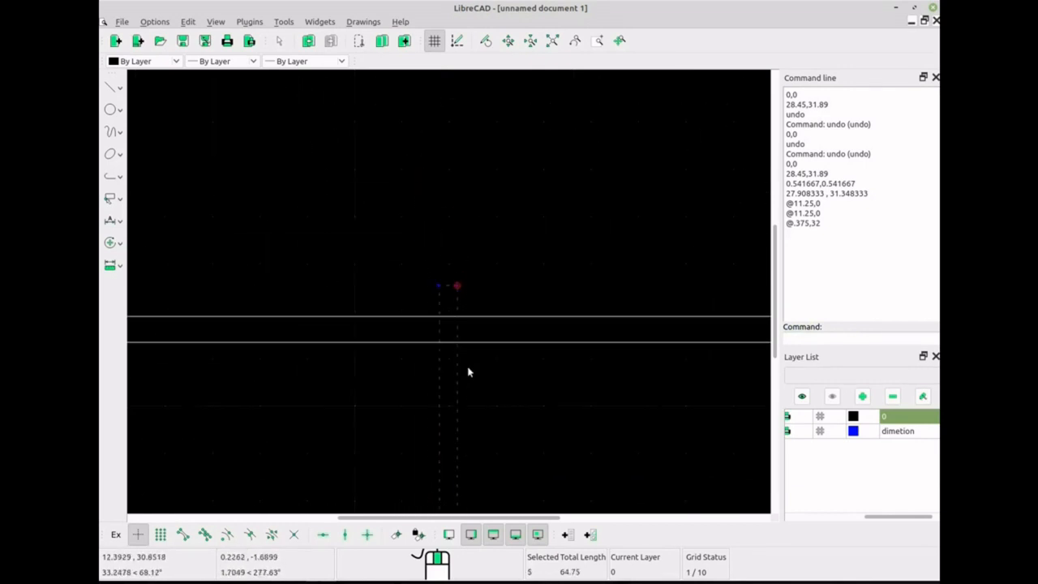
pyautogui.scroll(8, 442, 413)
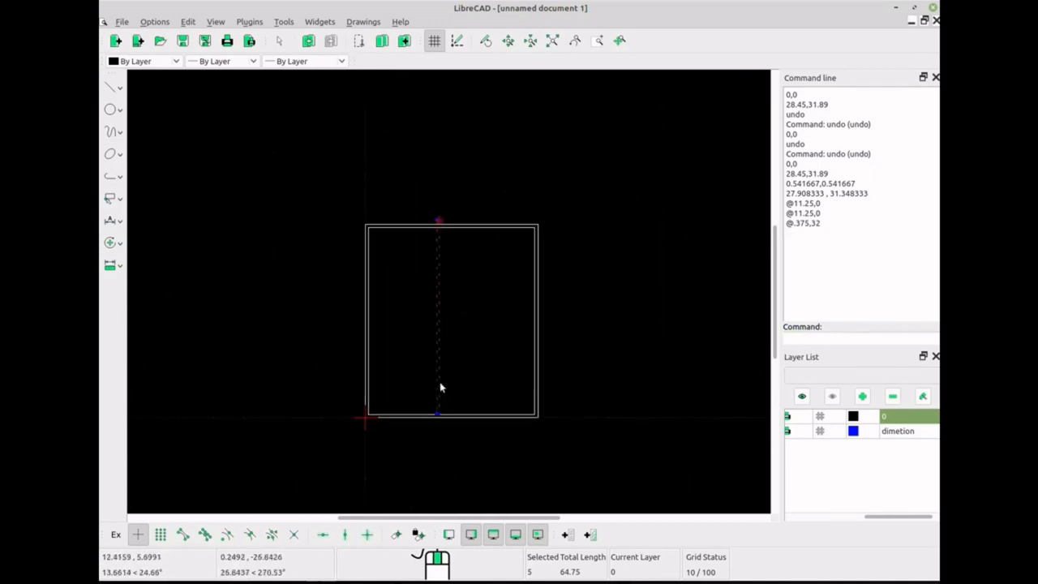
pyautogui.scroll(-4, 421, 271)
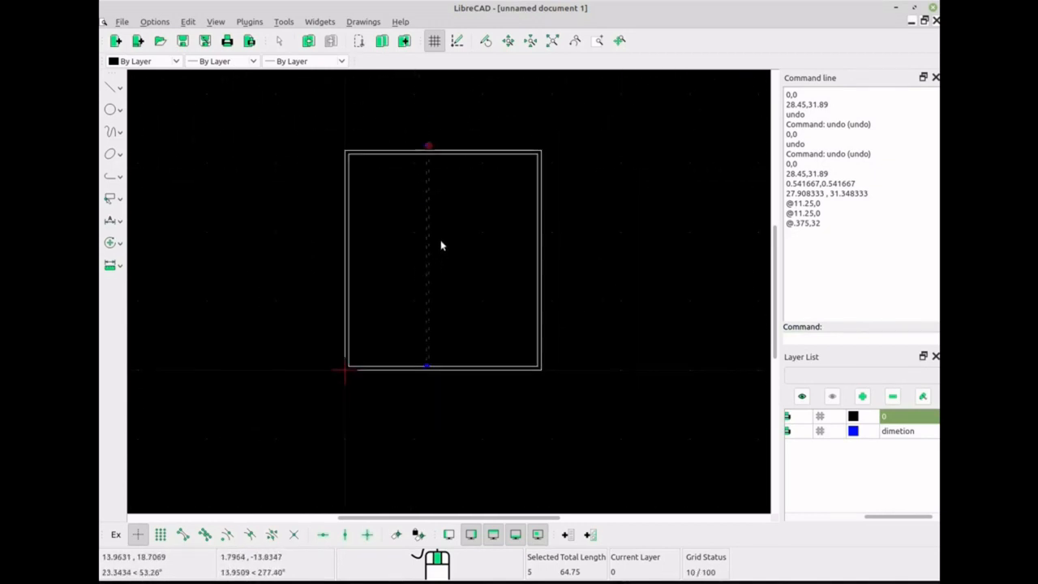
pyautogui.scroll(2, 434, 234)
pyautogui.scroll(-2, 434, 228)
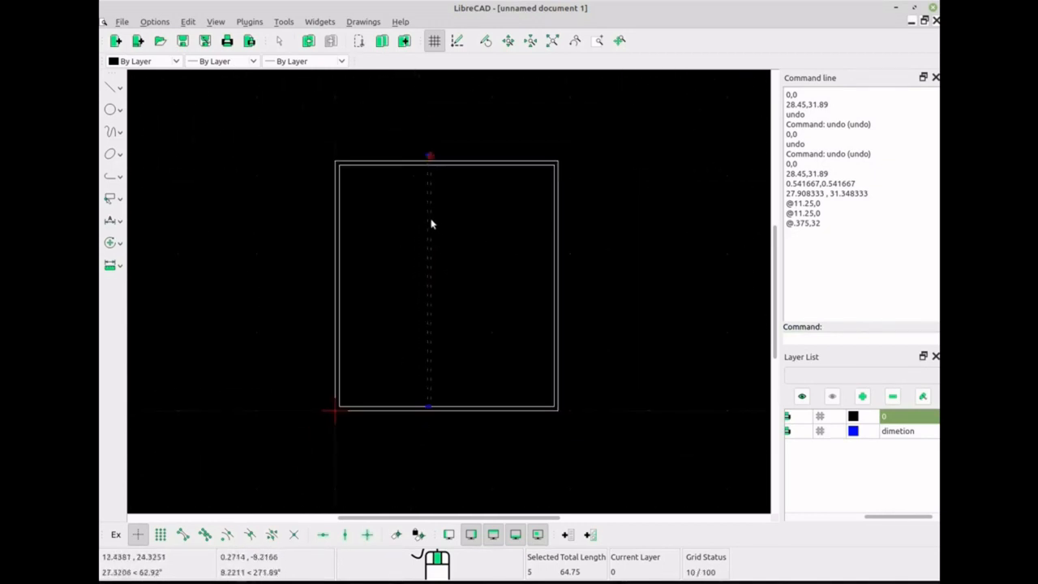
pyautogui.click(507, 165)
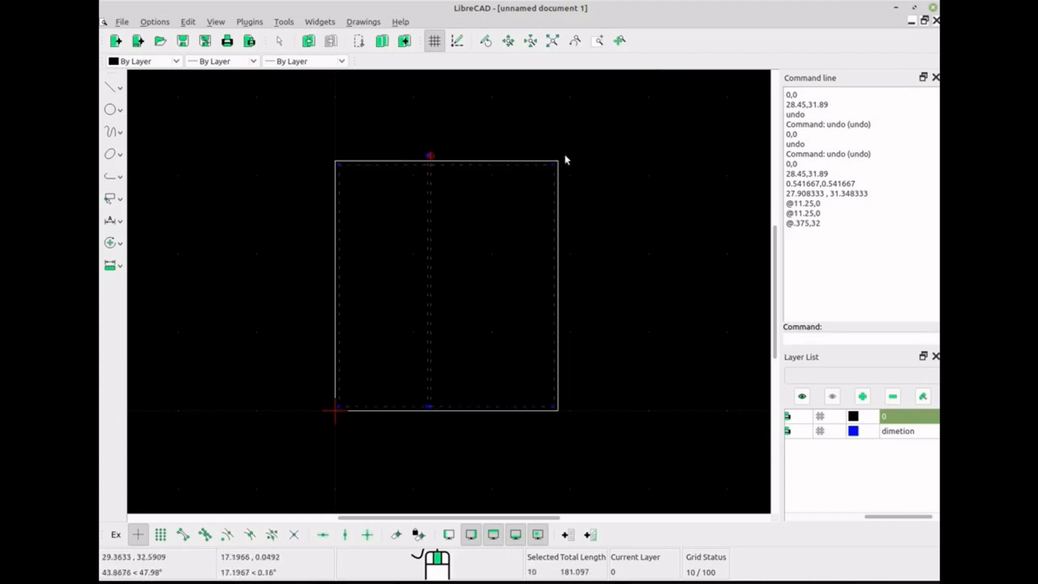
pyautogui.press('Escape')
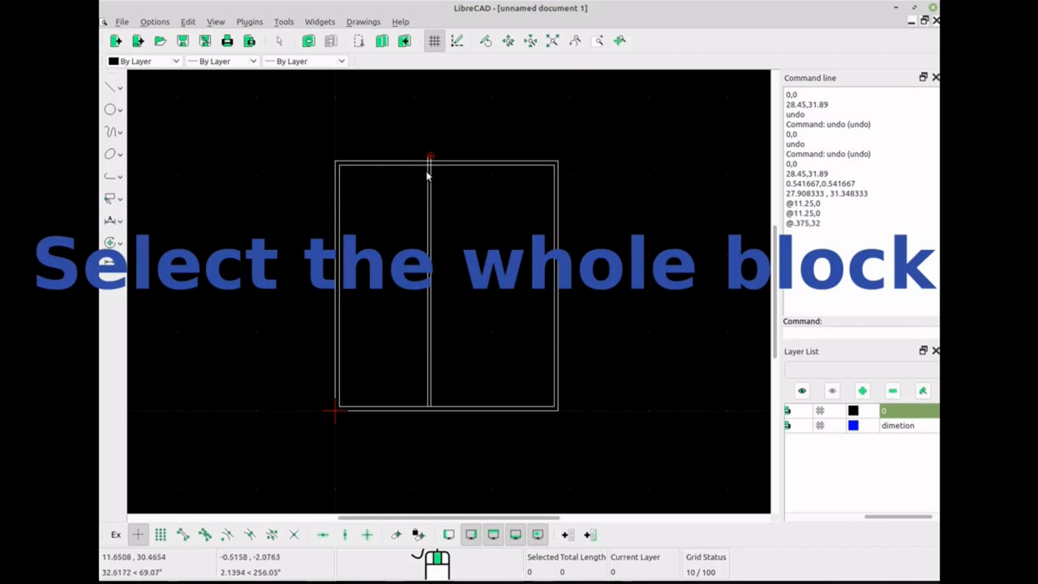
# Select the whole floor plan and explode its rectangles into separate lines
pyautogui.moveTo(271, 123); pyautogui.dragTo(610, 436)
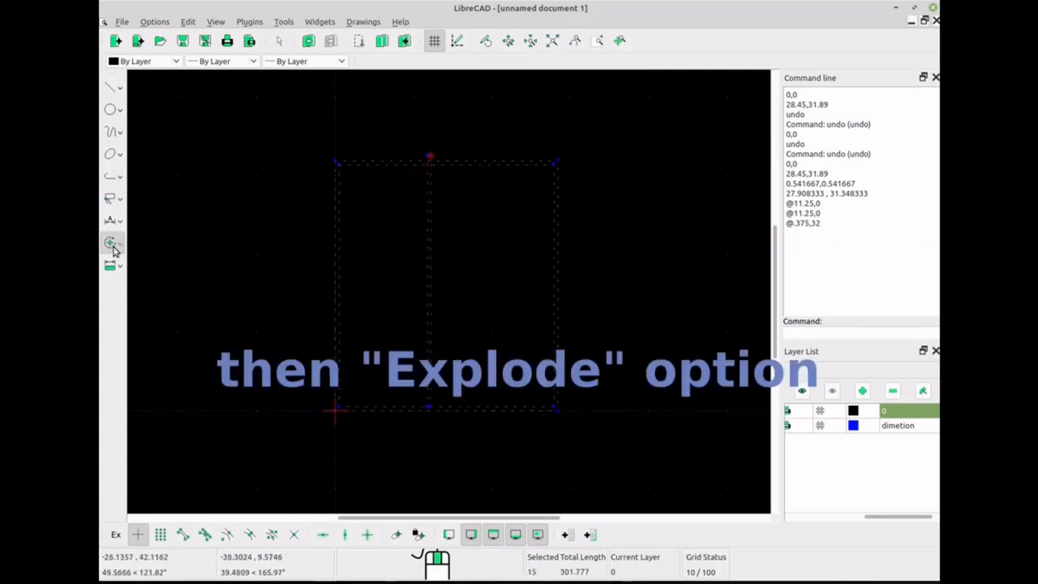
pyautogui.click(111, 242)
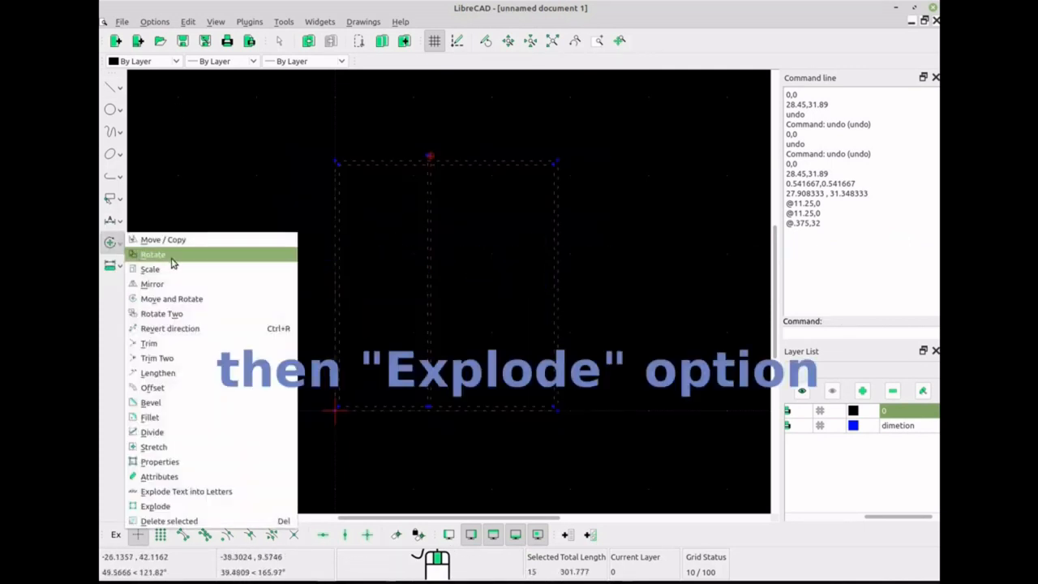
pyautogui.click(156, 506)
# Delete the short horizontal end line of the interior wall that sticks out above the top exterior wall
pyautogui.scroll(3, 482, 201)
pyautogui.scroll(5, 369, 154)
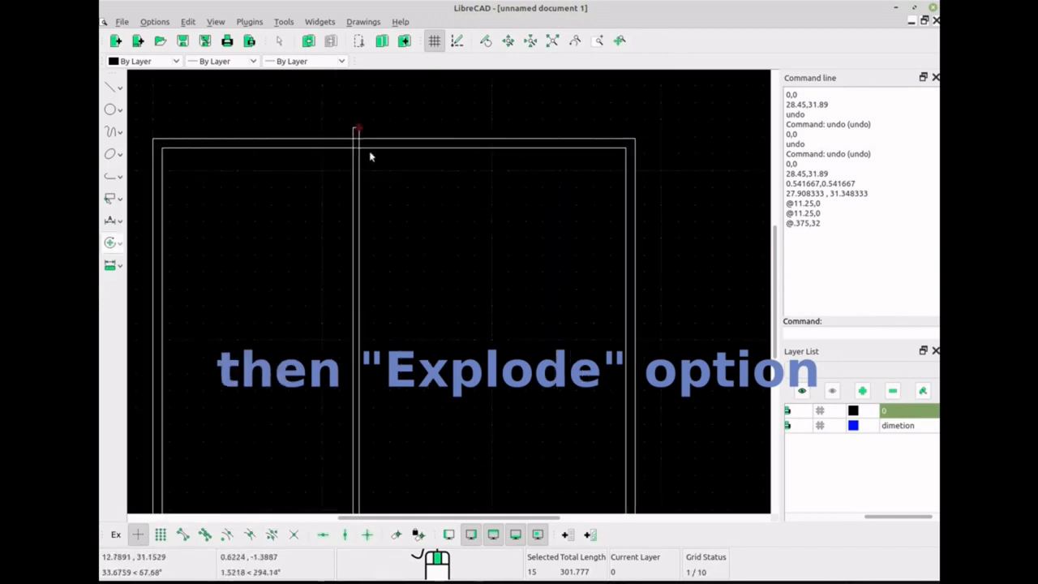
pyautogui.scroll(2, 371, 117)
pyautogui.click(369, 147)
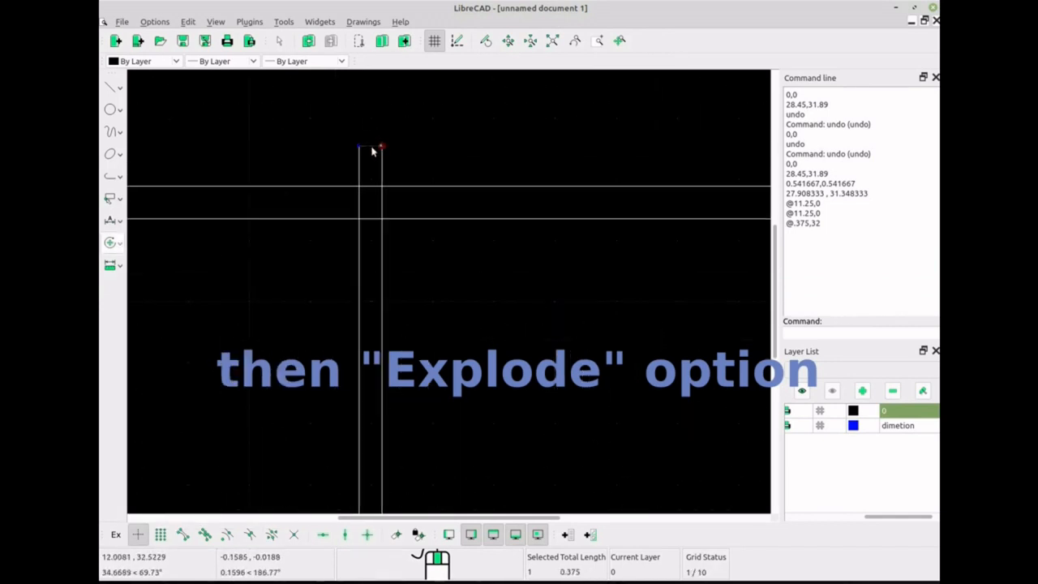
pyautogui.press('Delete')
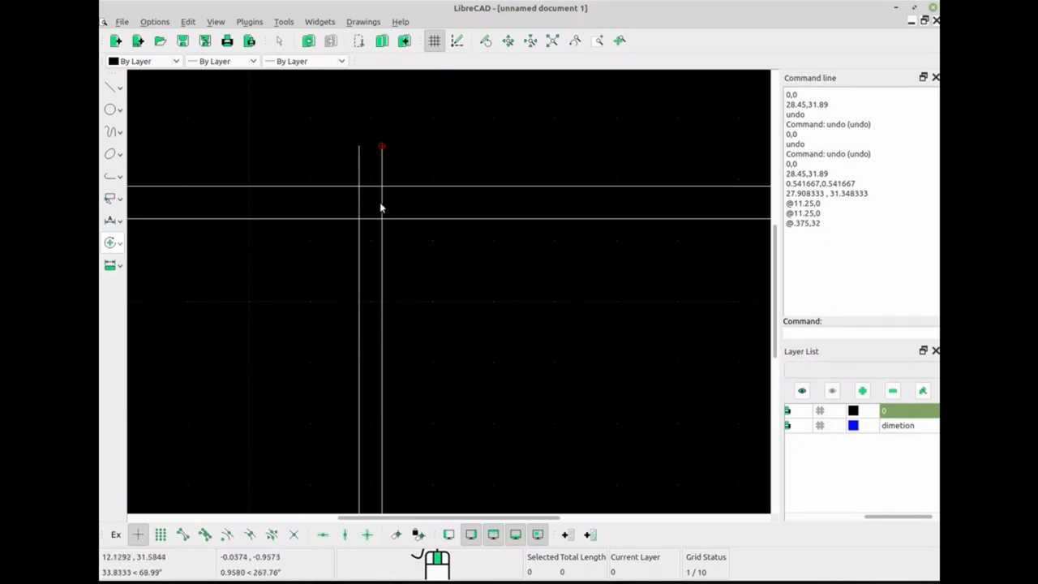
# Trim both vertical interior wall lines back to the inner line of the top exterior wall
pyautogui.click(111, 242)
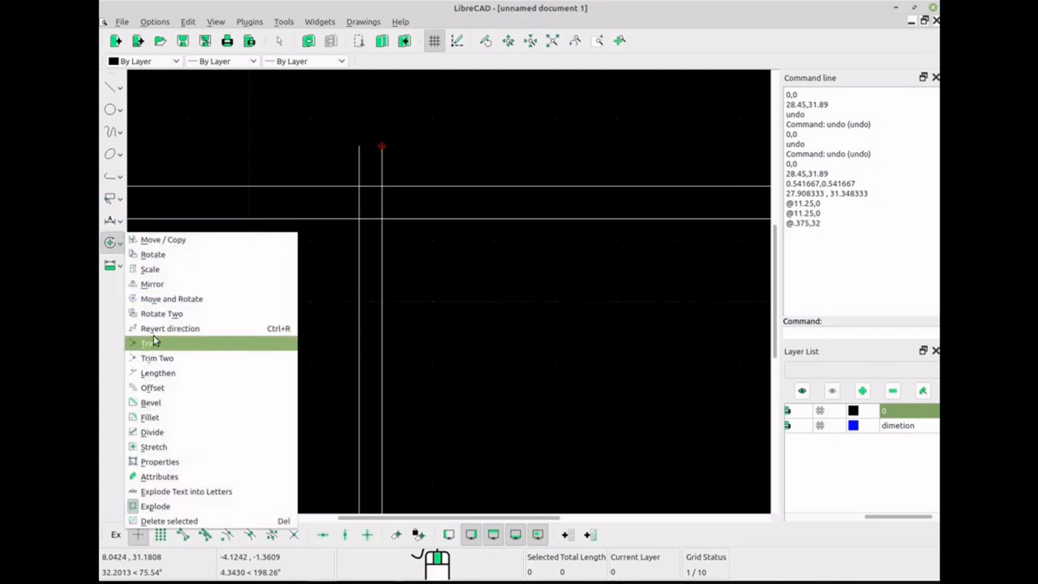
pyautogui.click(154, 343)
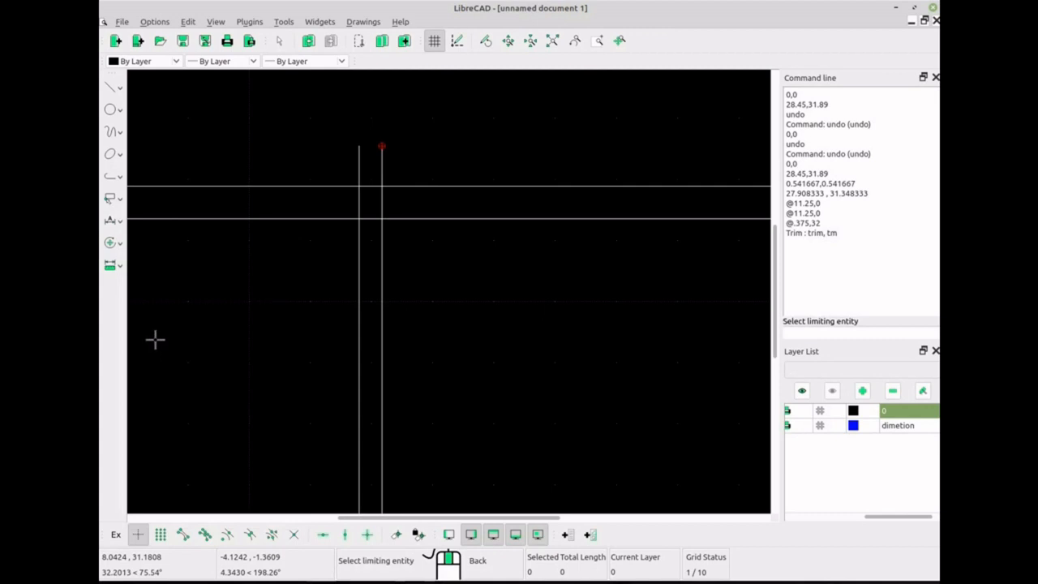
pyautogui.click(413, 218)
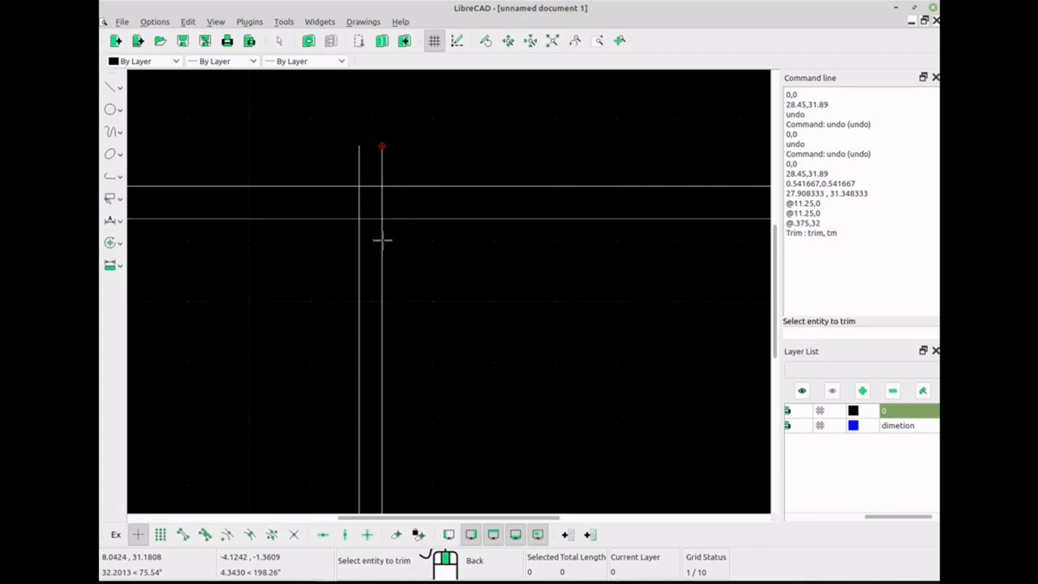
pyautogui.click(382, 240)
pyautogui.click(359, 246)
pyautogui.scroll(-5, 472, 305)
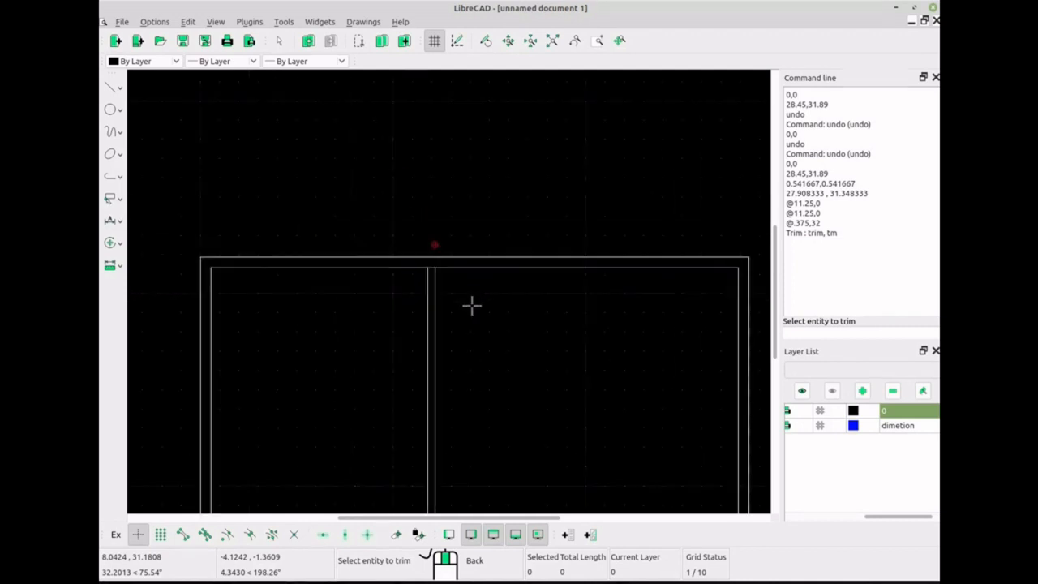
pyautogui.scroll(-6, 472, 341)
pyautogui.scroll(7, 478, 325)
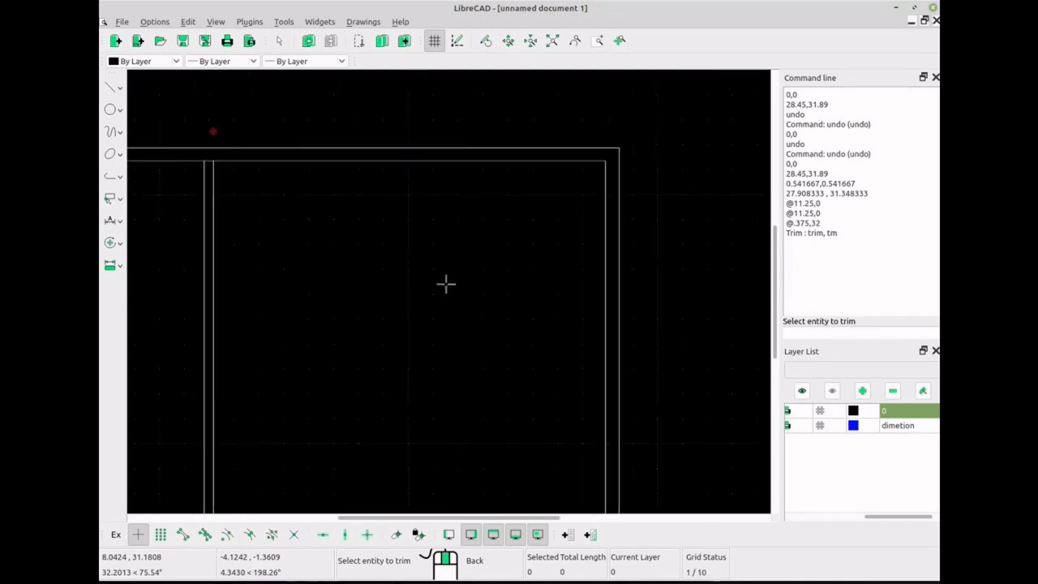
pyautogui.scroll(6, 199, 171)
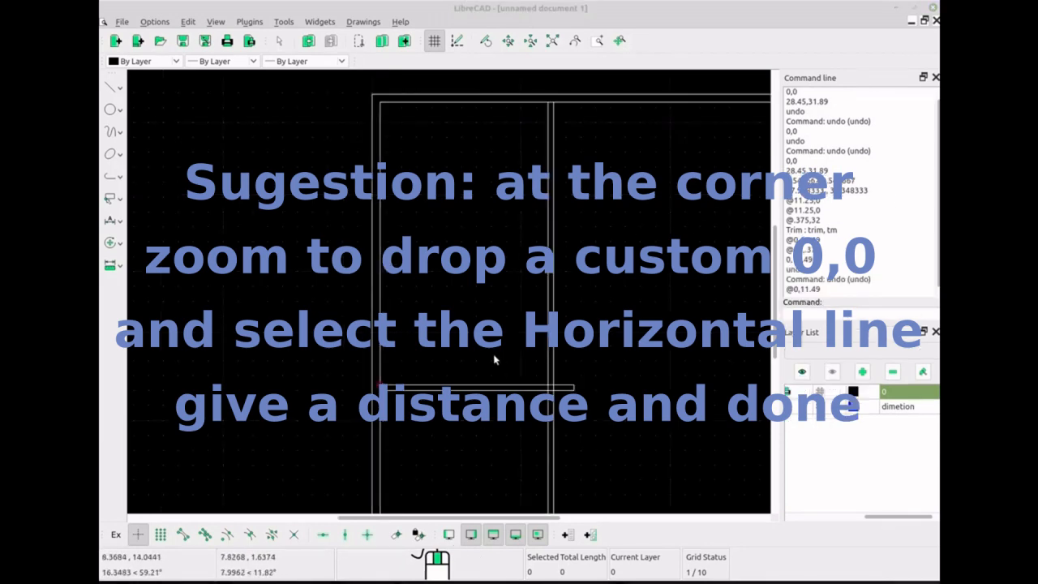
# Start the second horizontal wall rectangle with its first corner at @0,11.49 from the existing horizontal wall's upper-left corner
pyautogui.scroll(1, 407, 335)
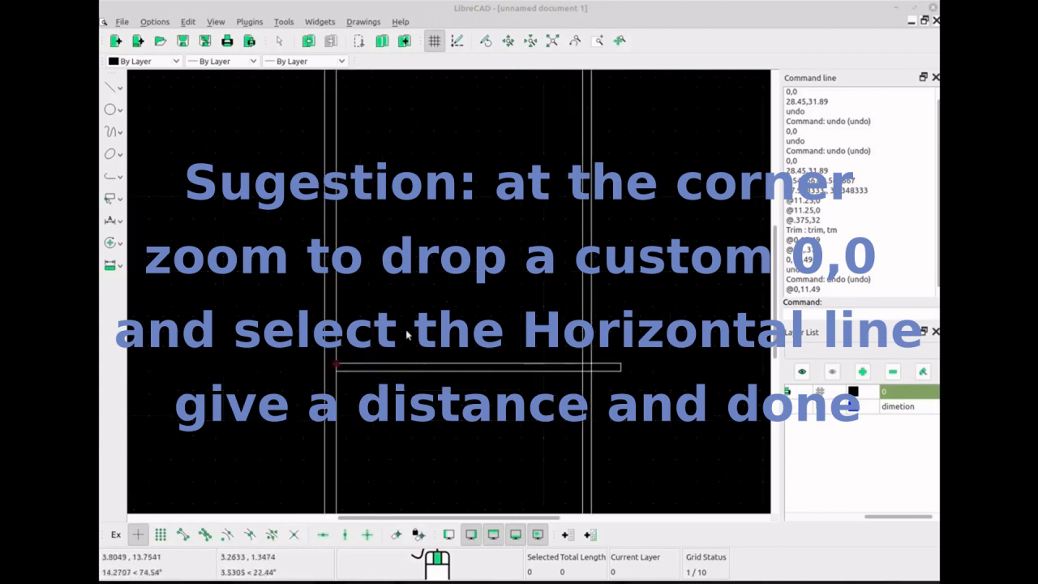
pyautogui.scroll(5, 340, 366)
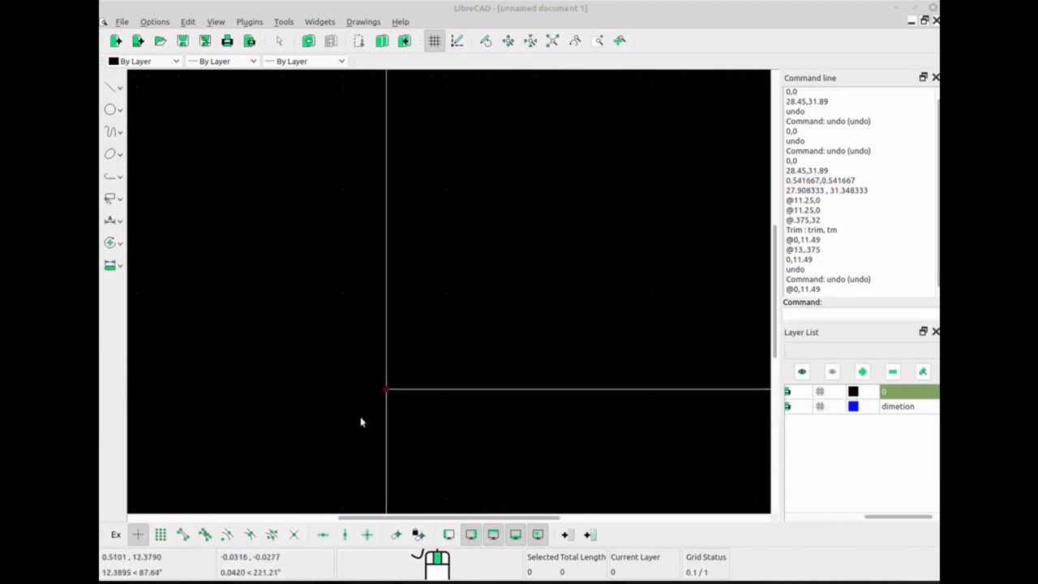
pyautogui.scroll(-6, 390, 371)
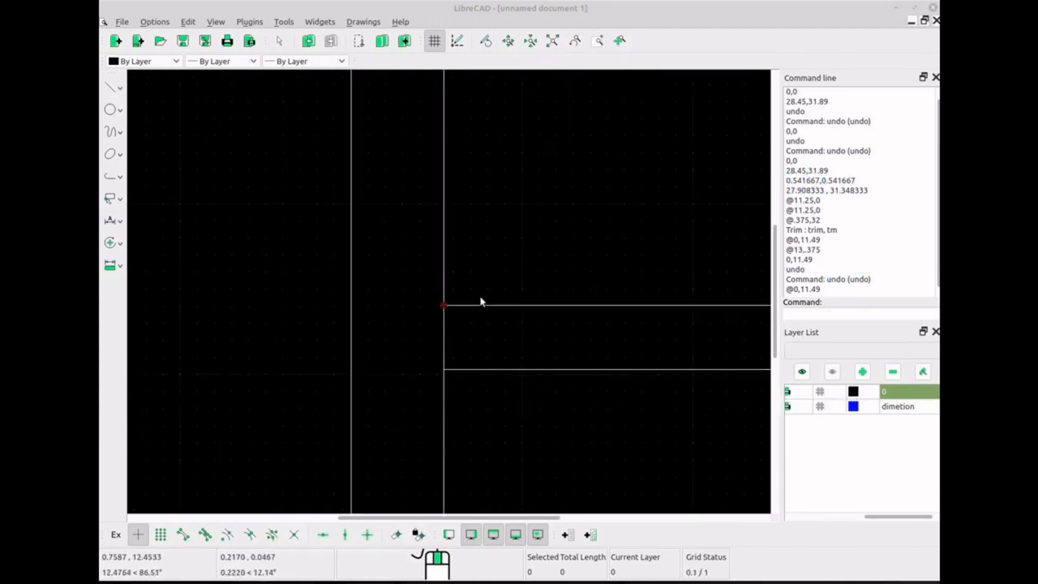
pyautogui.scroll(-2, 480, 301)
pyautogui.click(112, 87)
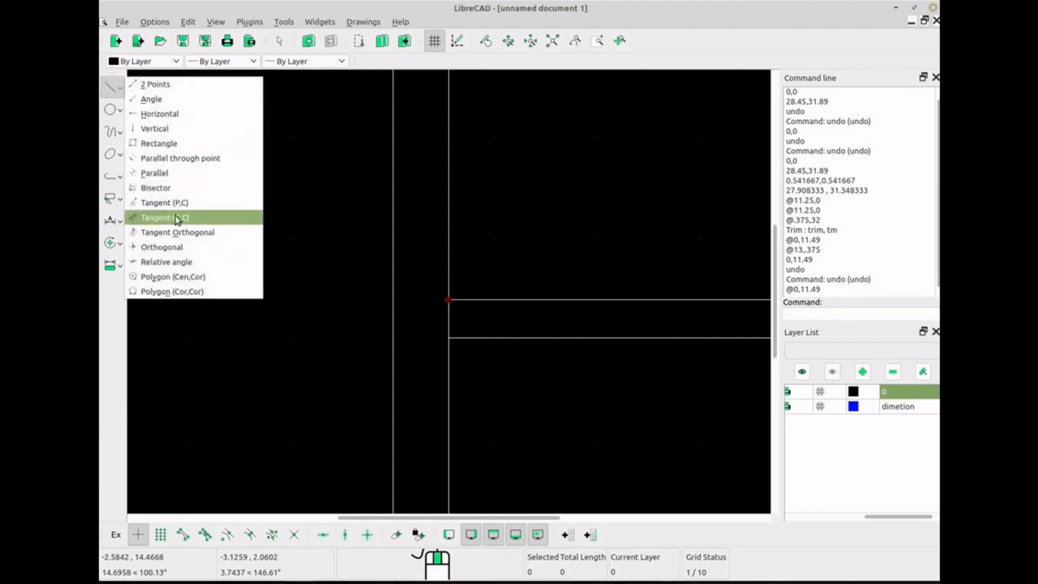
pyautogui.click(177, 143)
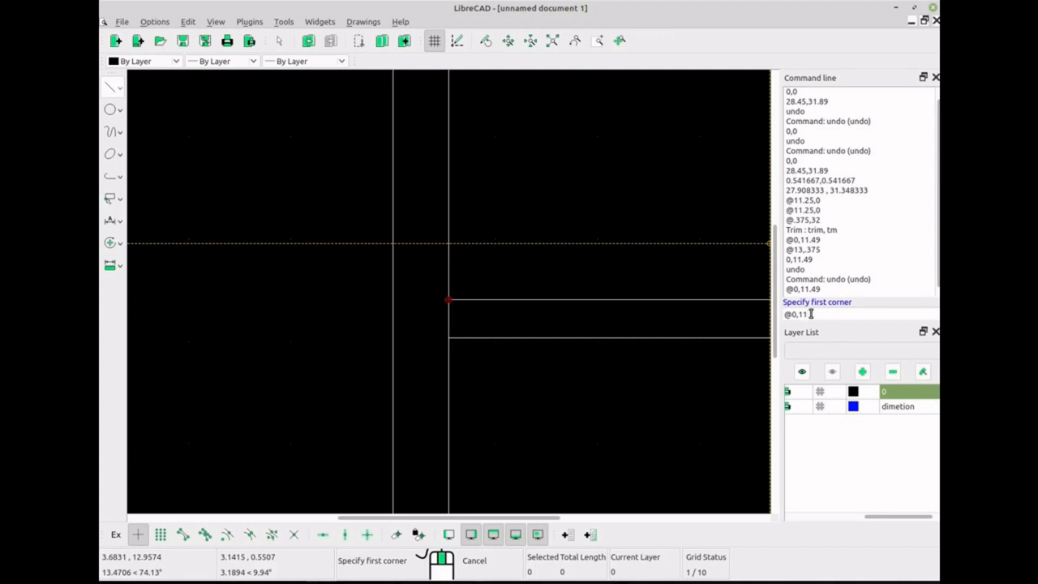
pyautogui.press('Return')
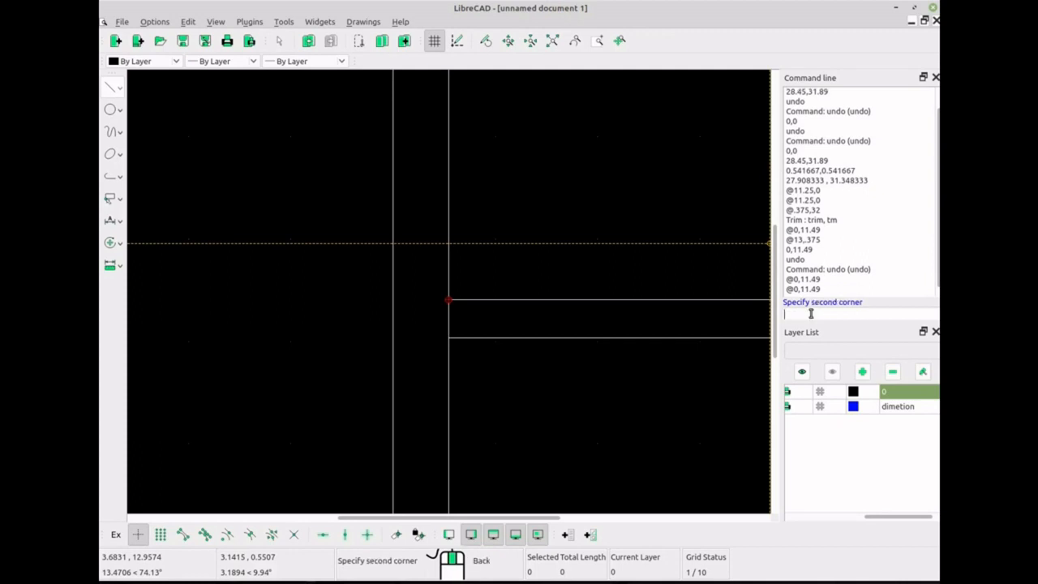
pyautogui.scroll(-5, 620, 134)
pyautogui.scroll(-4, 631, 154)
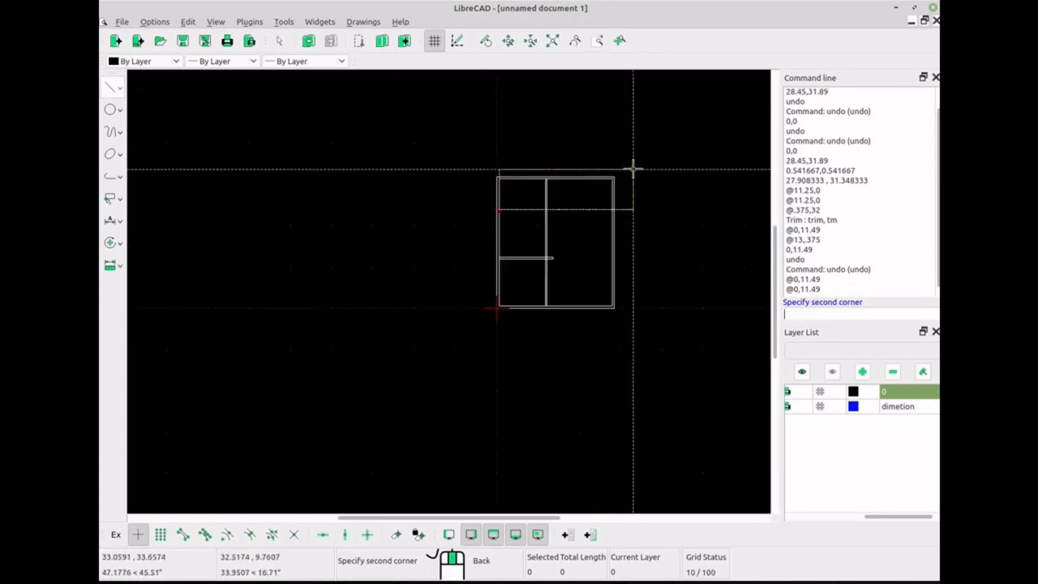
pyautogui.scroll(6, 501, 248)
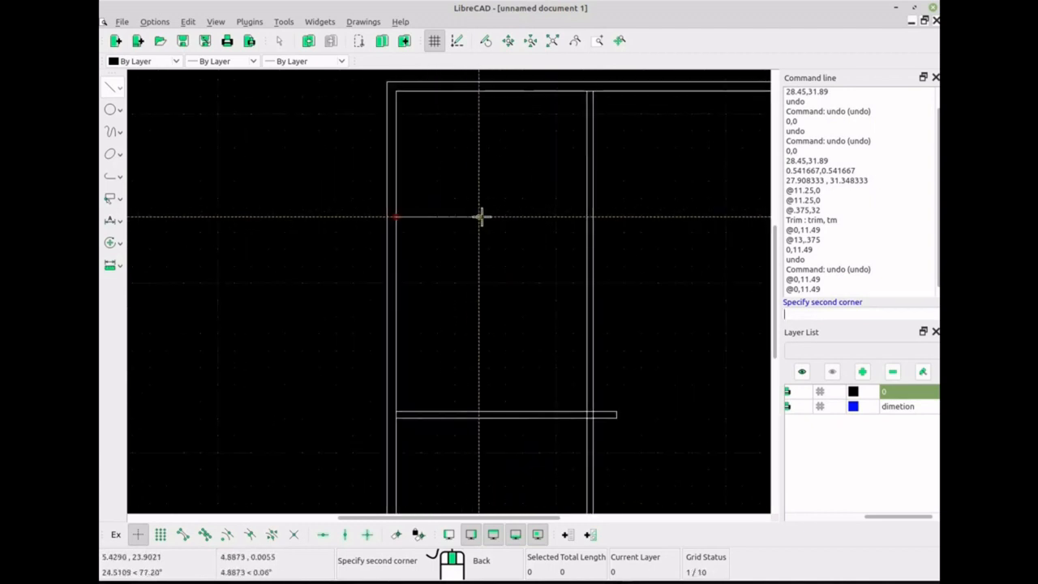
pyautogui.scroll(2, 486, 215)
pyautogui.scroll(3, 598, 209)
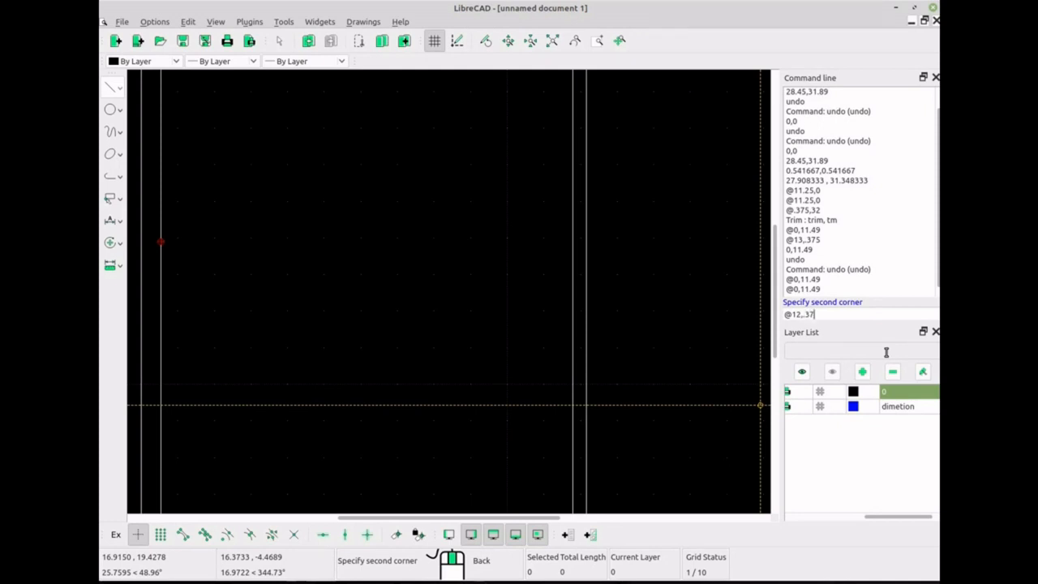
pyautogui.press('Return')
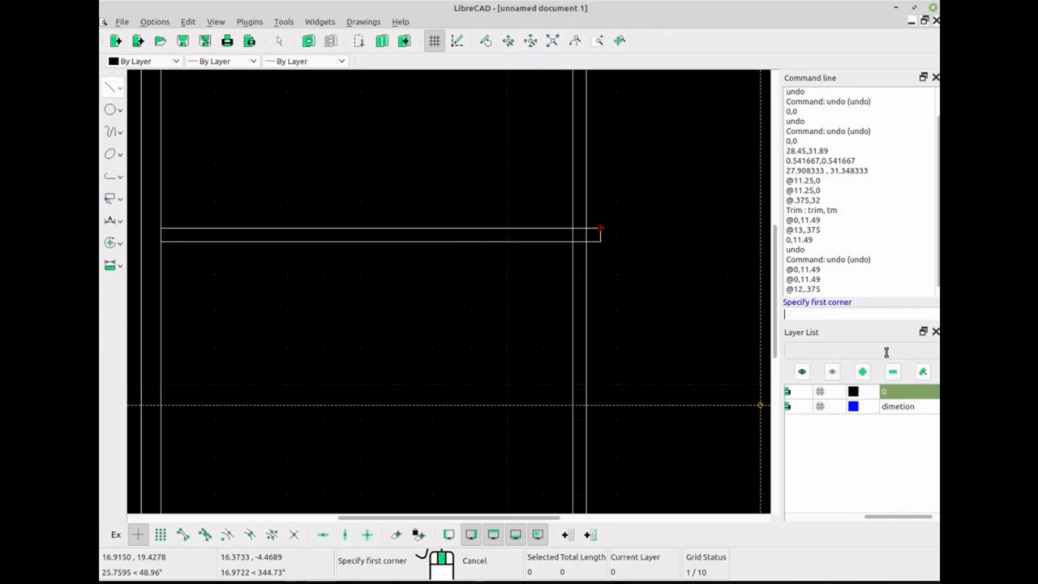
# Explode both horizontal interior wall rectangles into separate lines
pyautogui.scroll(-5, 616, 268)
pyautogui.scroll(3, 531, 226)
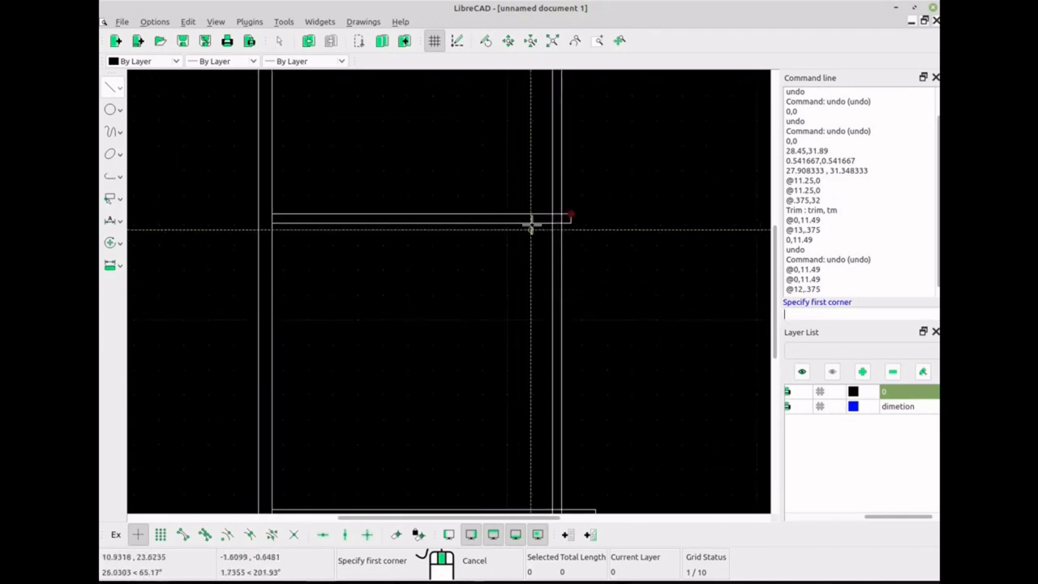
pyautogui.scroll(4, 535, 223)
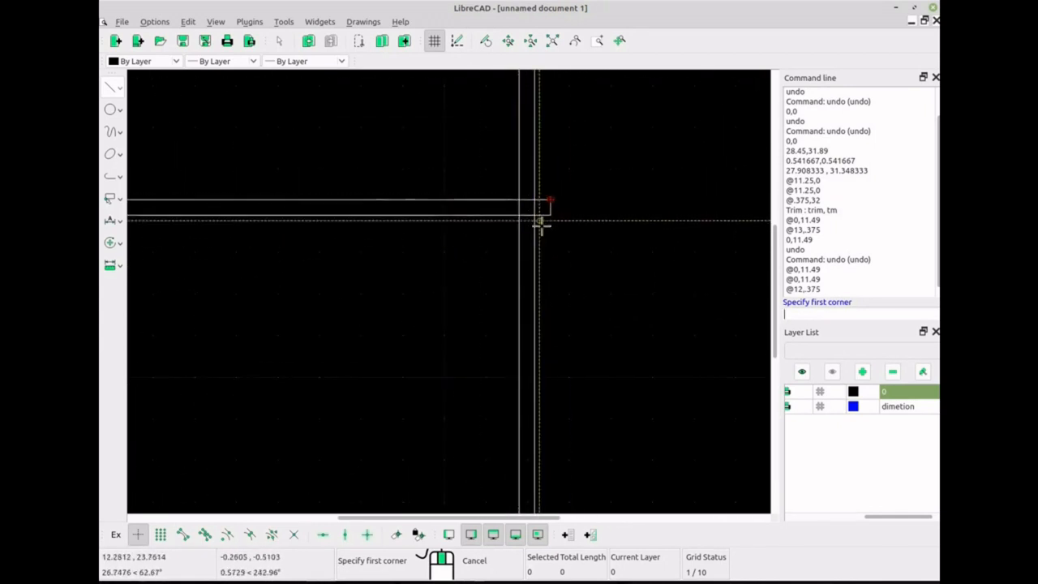
pyautogui.scroll(-5, 560, 438)
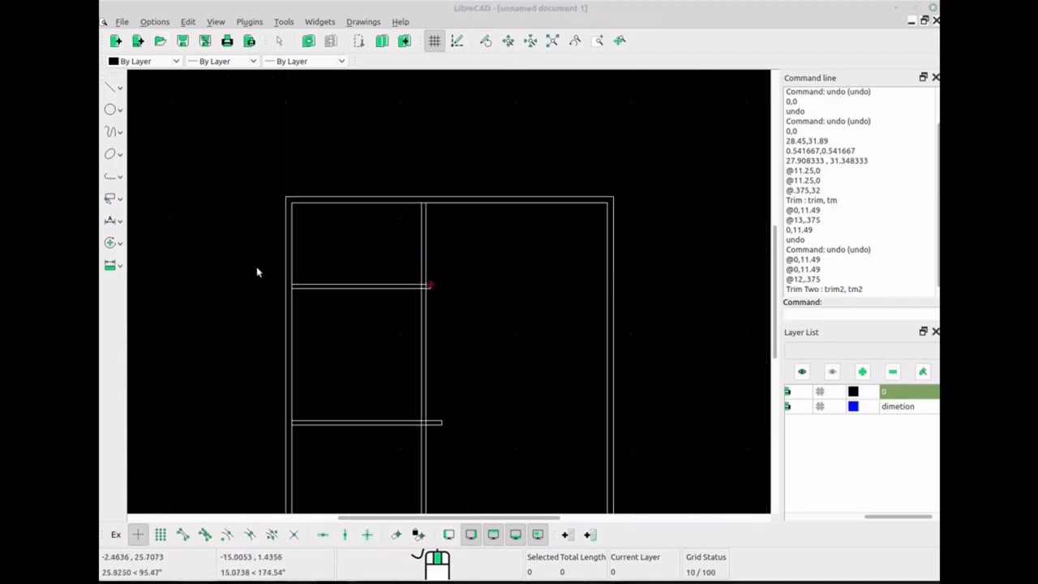
pyautogui.moveTo(257, 266)
pyautogui.mouseDown()
pyautogui.moveTo(500, 445)
pyautogui.moveTo(500, 460)
pyautogui.mouseUp()
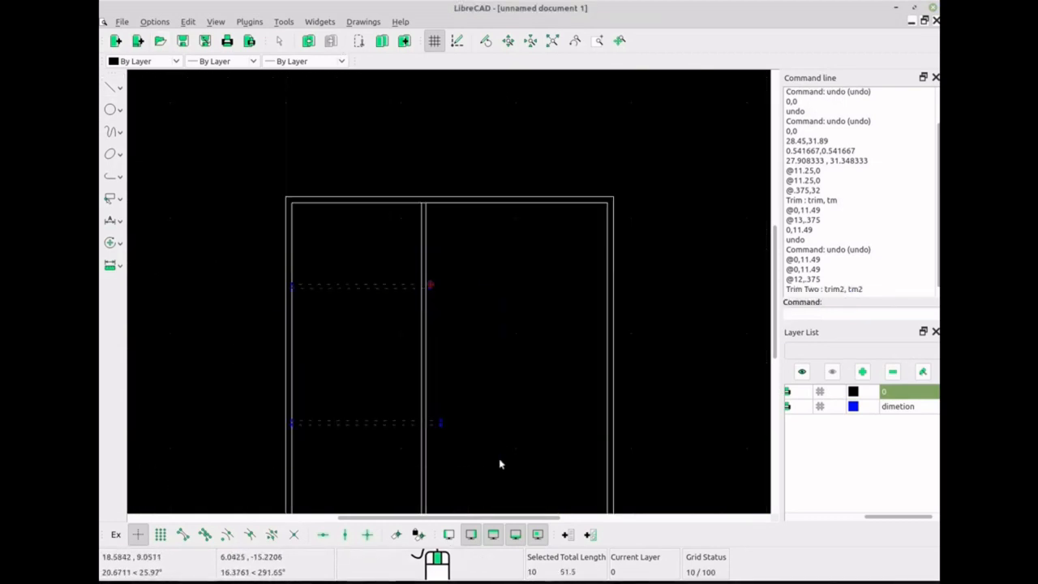
pyautogui.click(117, 243)
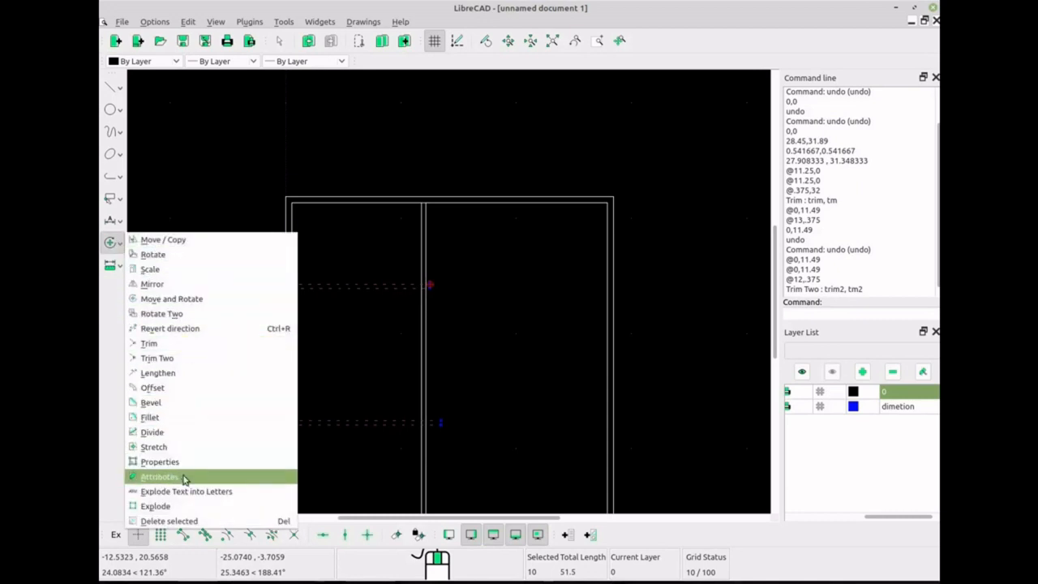
pyautogui.click(166, 506)
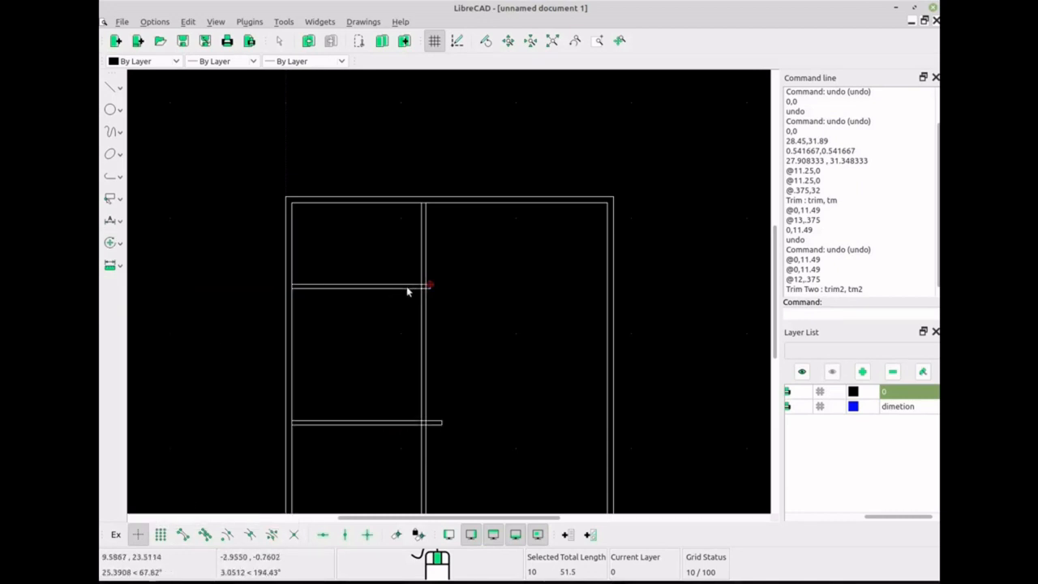
# Trim both lines of the upper horizontal interior wall back to the left line of the vertical interior wall
pyautogui.scroll(8, 408, 292)
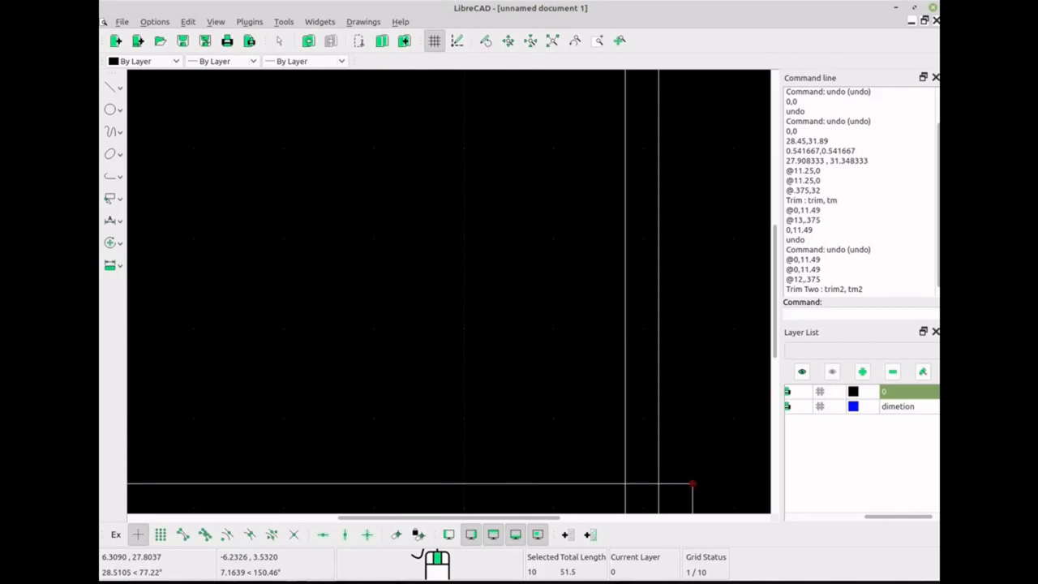
pyautogui.click(110, 242)
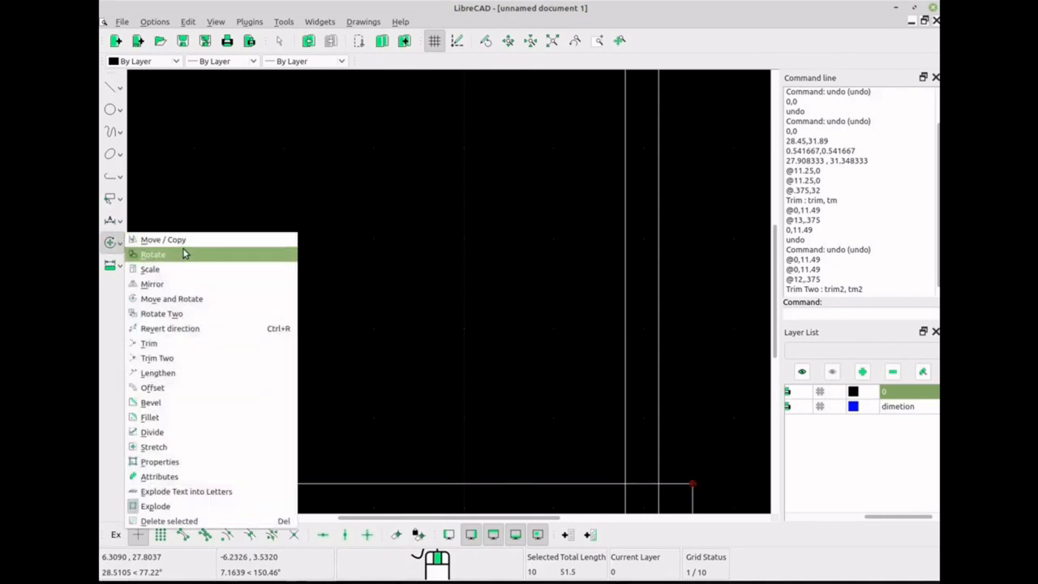
pyautogui.click(186, 343)
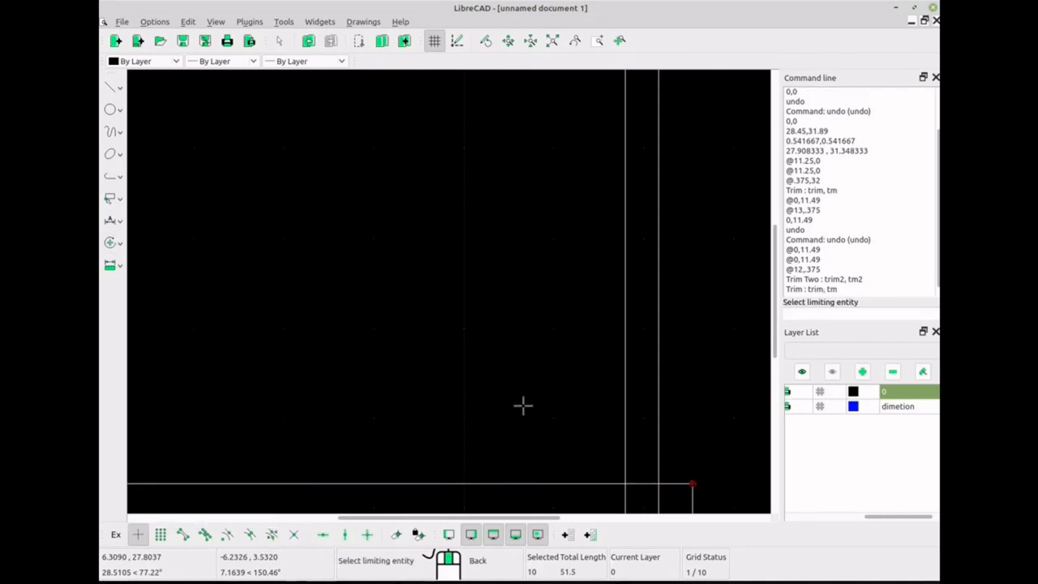
pyautogui.click(625, 425)
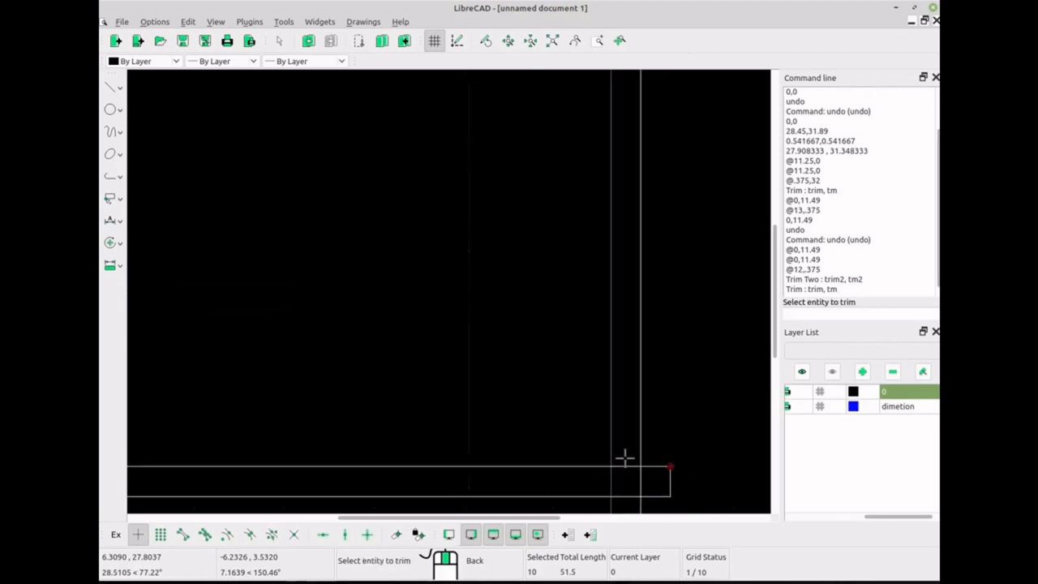
pyautogui.scroll(5, 576, 433)
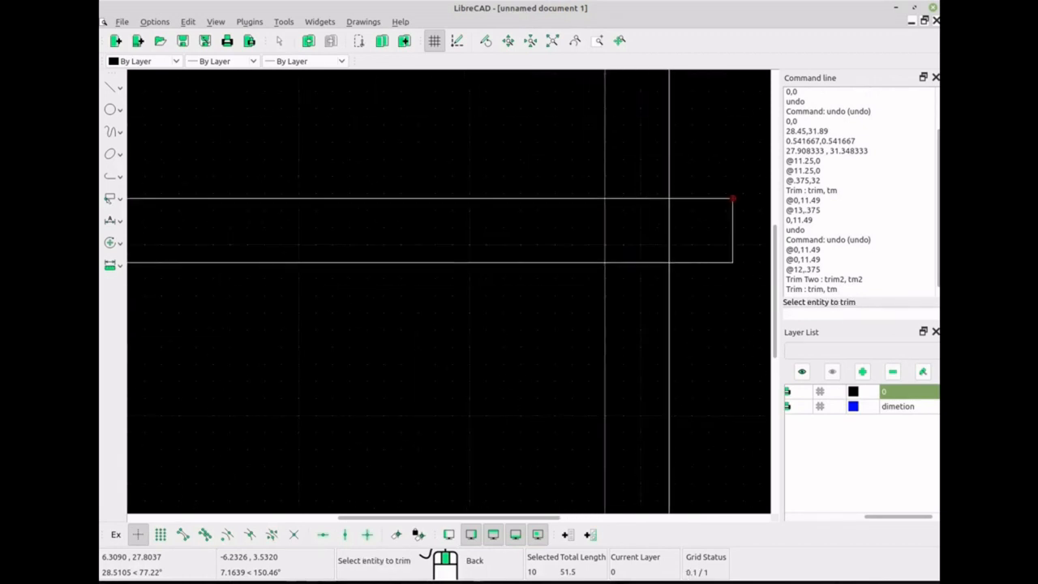
pyautogui.click(554, 198)
pyautogui.click(565, 262)
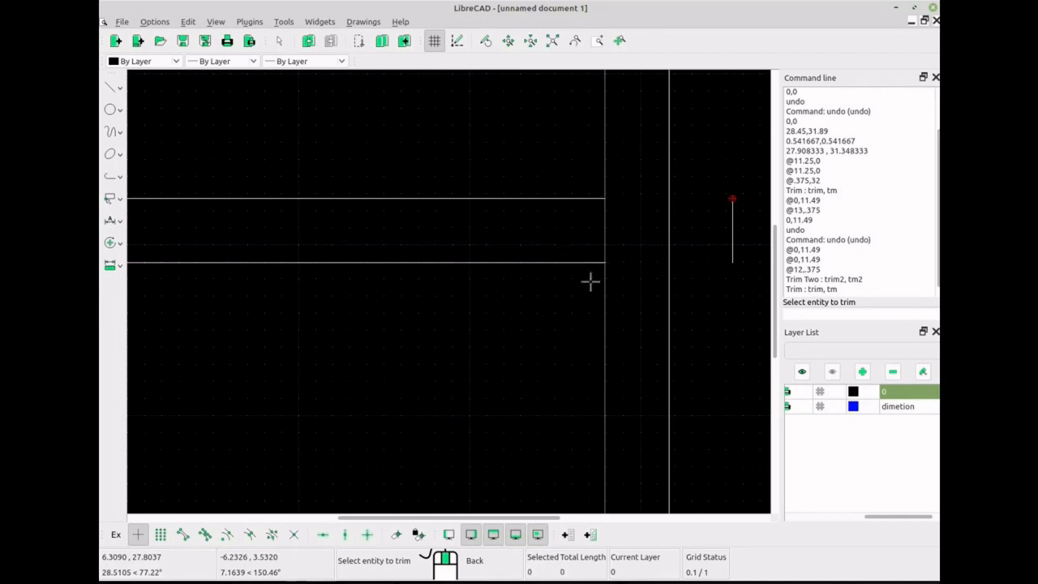
# Trim both lines of the lower horizontal wall to the same vertical wall line and delete its leftover short end line
pyautogui.scroll(-5, 576, 382)
pyautogui.scroll(5, 478, 420)
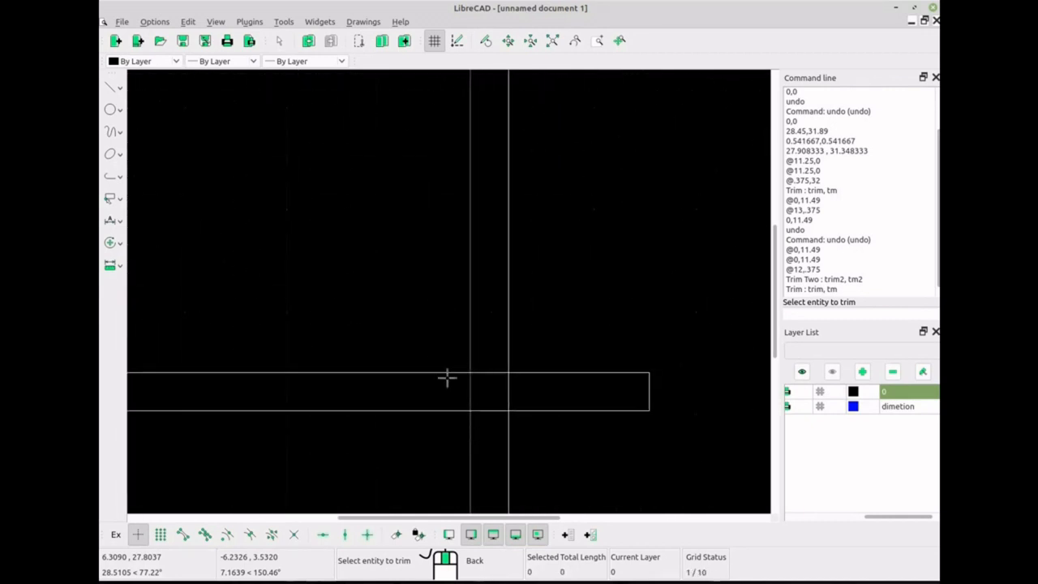
pyautogui.click(441, 372)
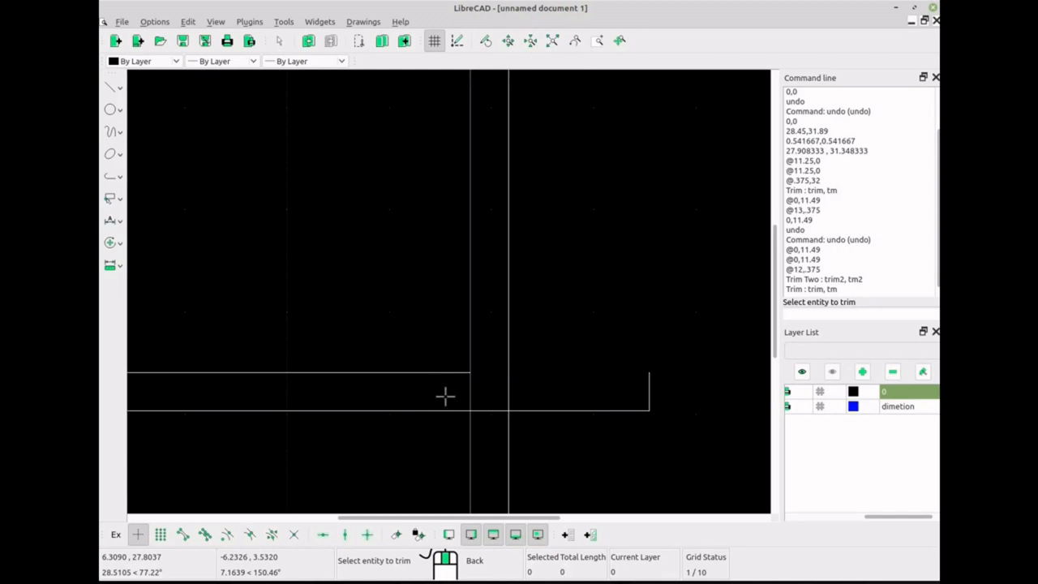
pyautogui.click(447, 410)
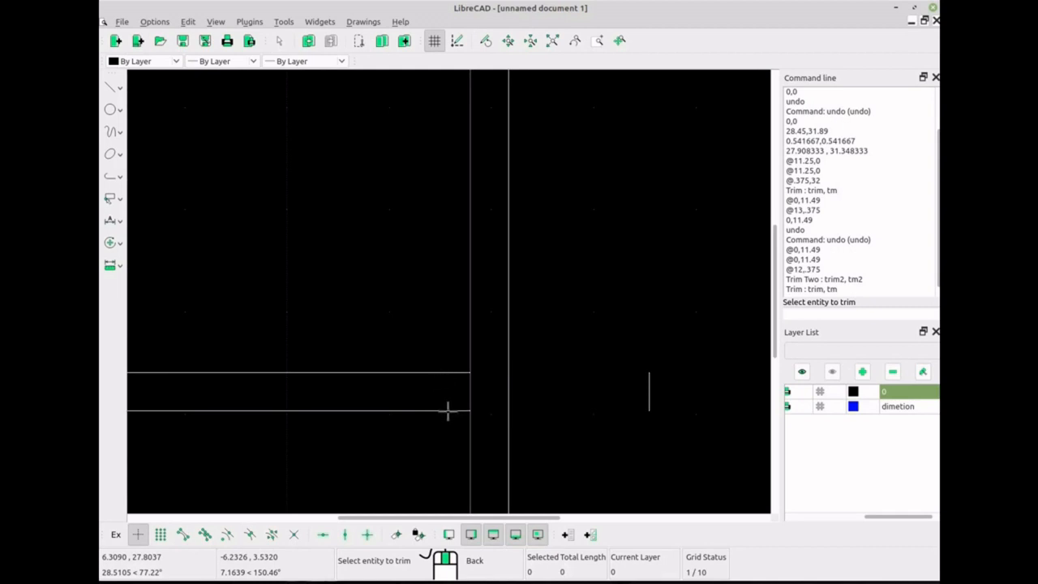
pyautogui.rightClick(646, 394)
pyautogui.click(648, 396)
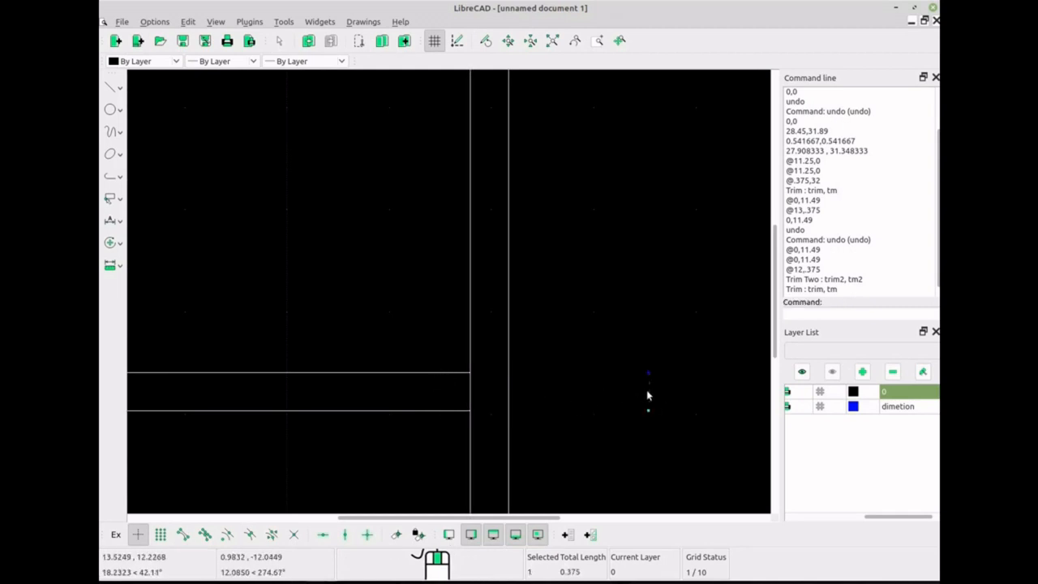
pyautogui.press('Delete')
# Start a new horizontal wall rectangle with its first corner at @0,-7.8 from the top end of the vertical interior wall's right line
pyautogui.scroll(5, 274, 238)
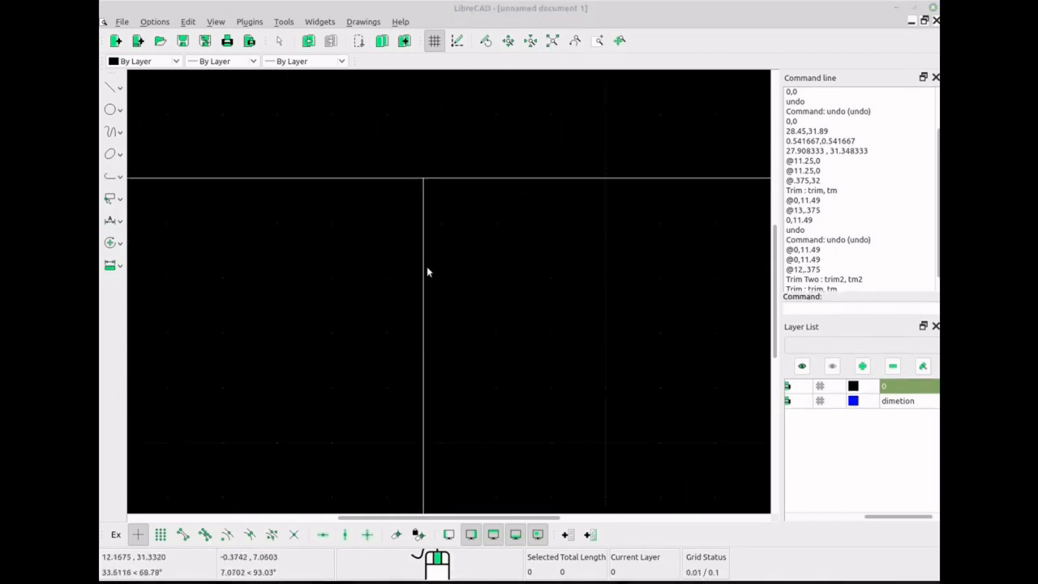
pyautogui.scroll(15, 406, 227)
pyautogui.click(116, 89)
pyautogui.click(150, 141)
pyautogui.click(371, 257)
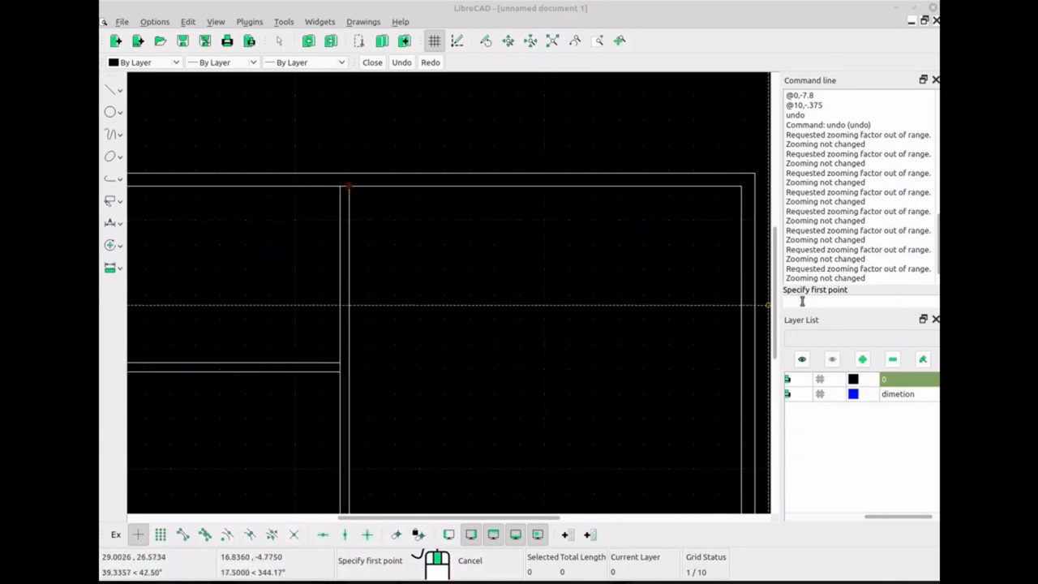
pyautogui.click(111, 90)
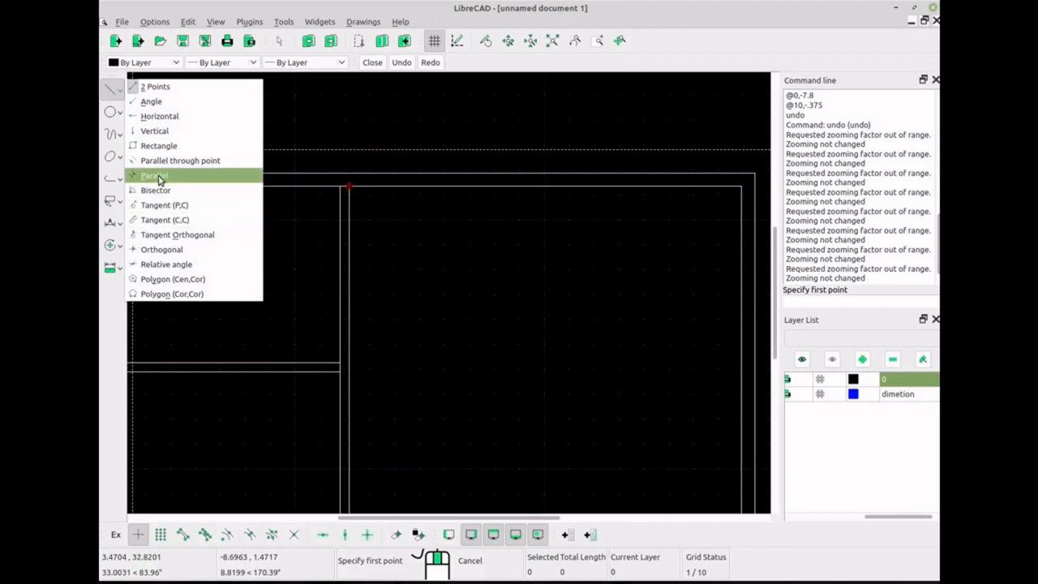
pyautogui.click(162, 146)
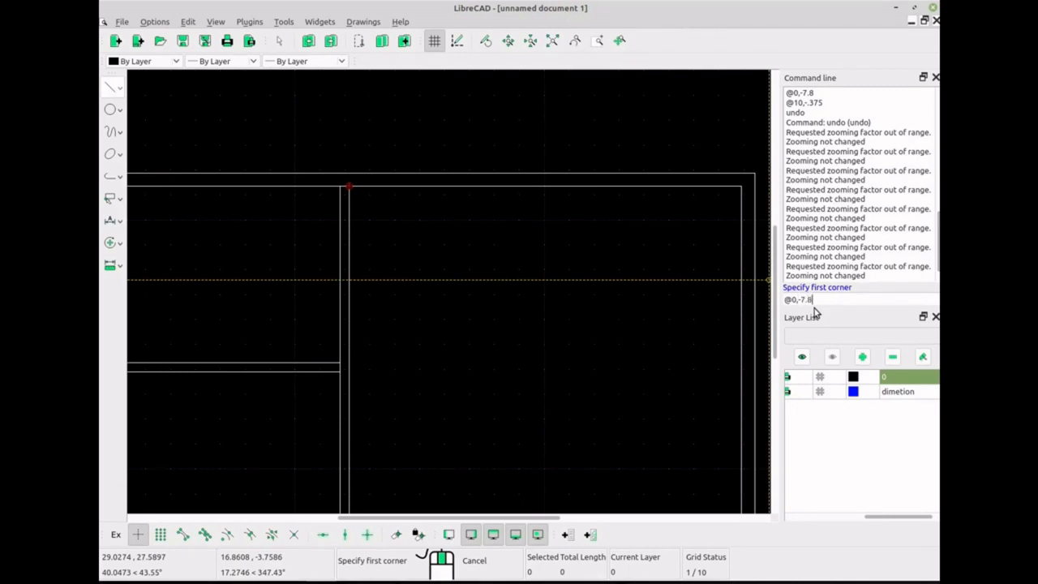
pyautogui.press('Return')
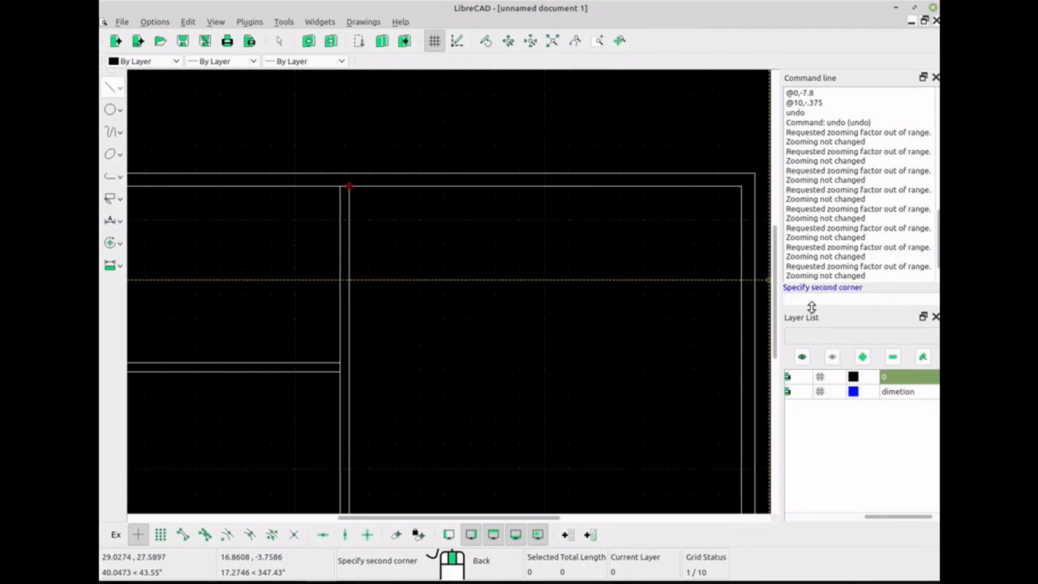
# Complete the horizontal wall rectangle with a second corner 20 ft across, extending past the right exterior wall
pyautogui.scroll(-2, 655, 372)
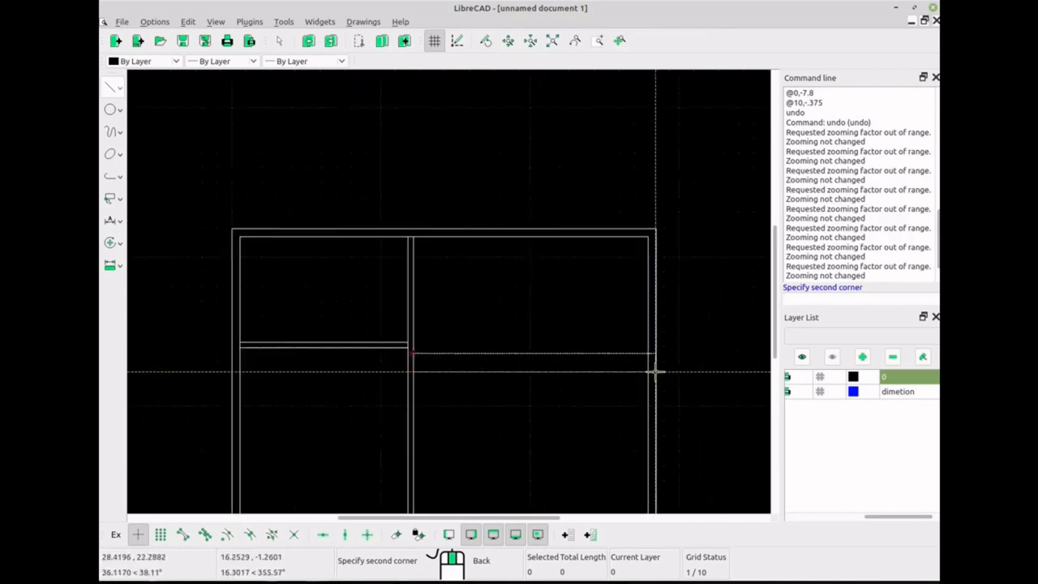
pyautogui.scroll(-1, 655, 371)
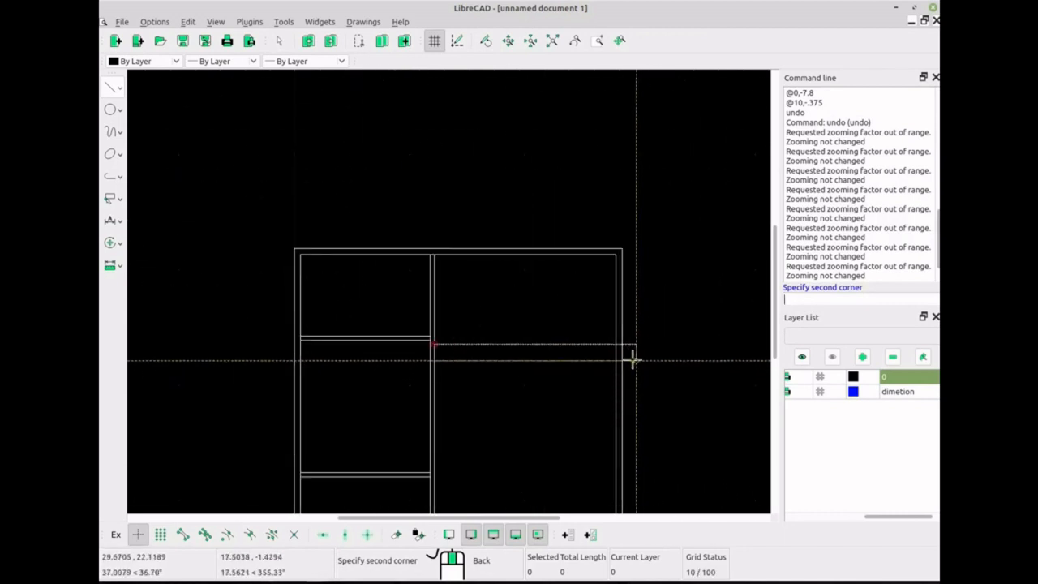
pyautogui.click(800, 295)
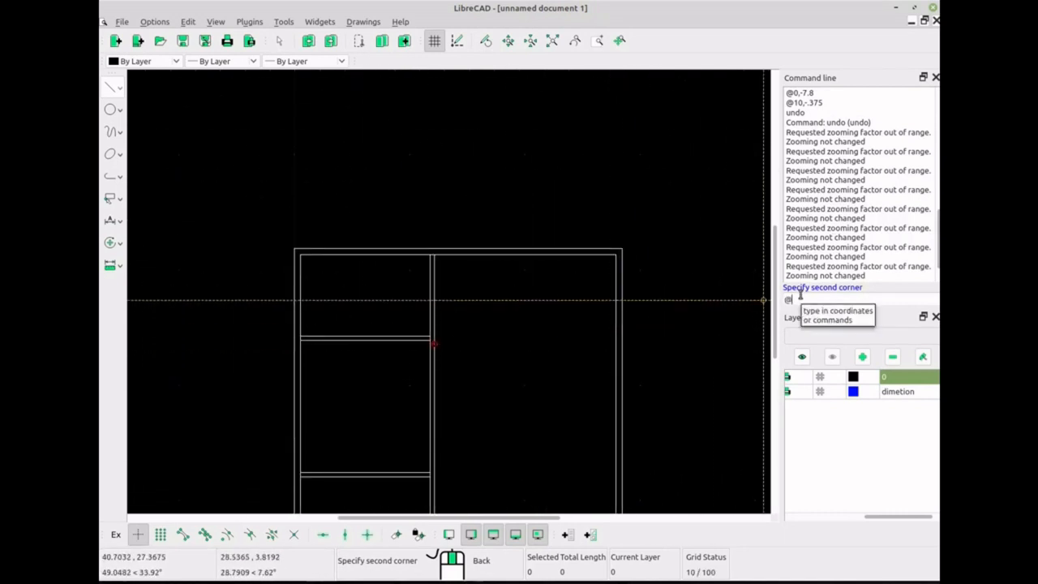
pyautogui.press('BackSpace')
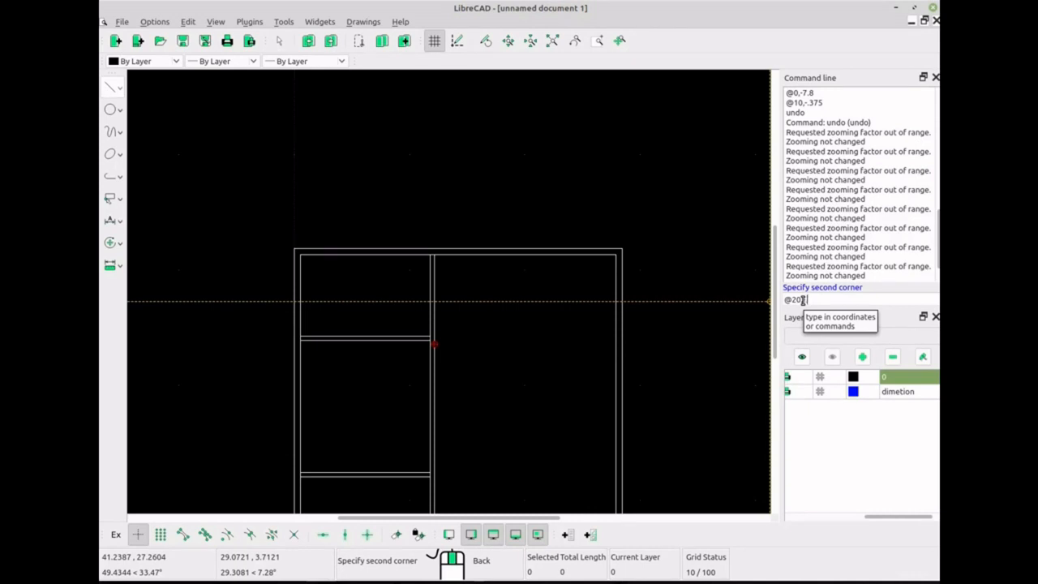
pyautogui.press('Return')
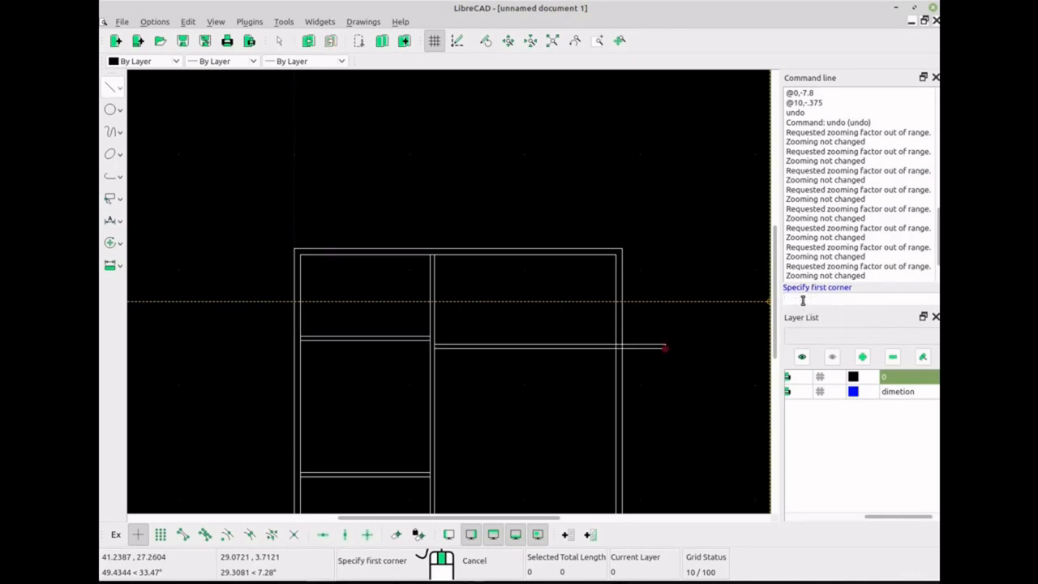
pyautogui.scroll(4, 653, 336)
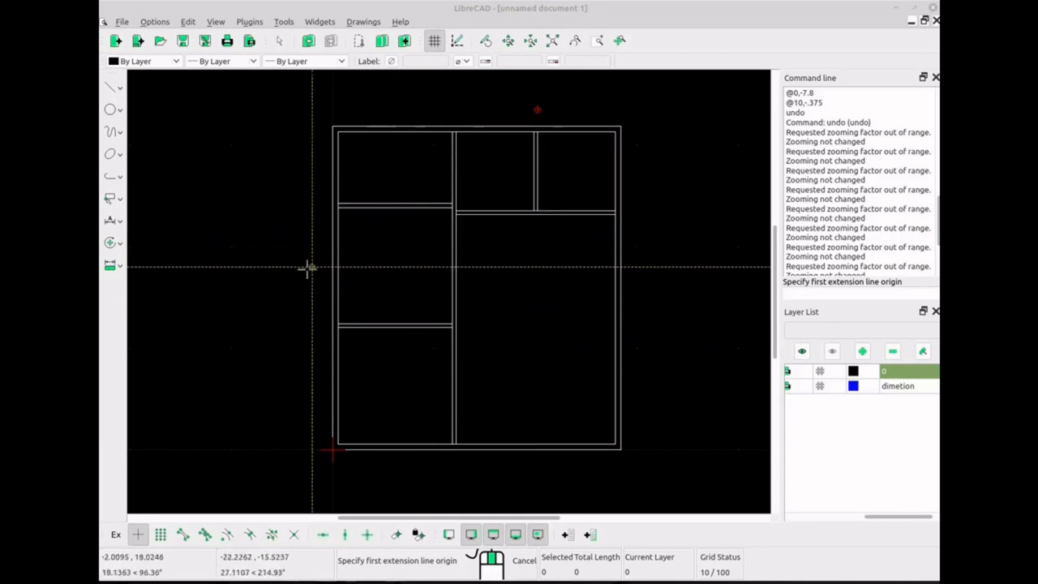
# On the dimetion layer, add an aligned dimension across the top exterior wall's outer corners, placed about 1.4 ft above the wall
pyautogui.click(900, 386)
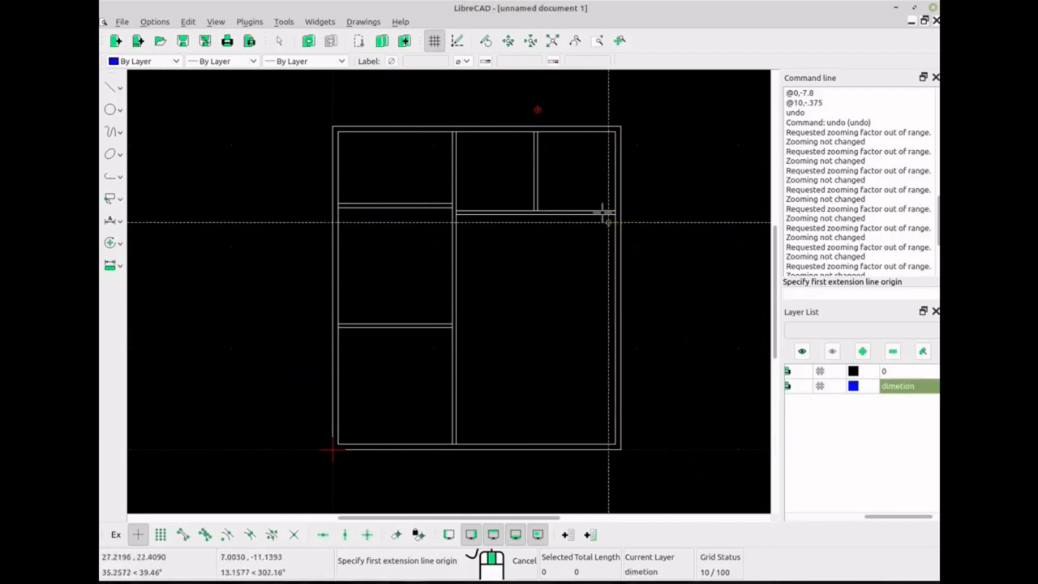
pyautogui.scroll(2, 591, 180)
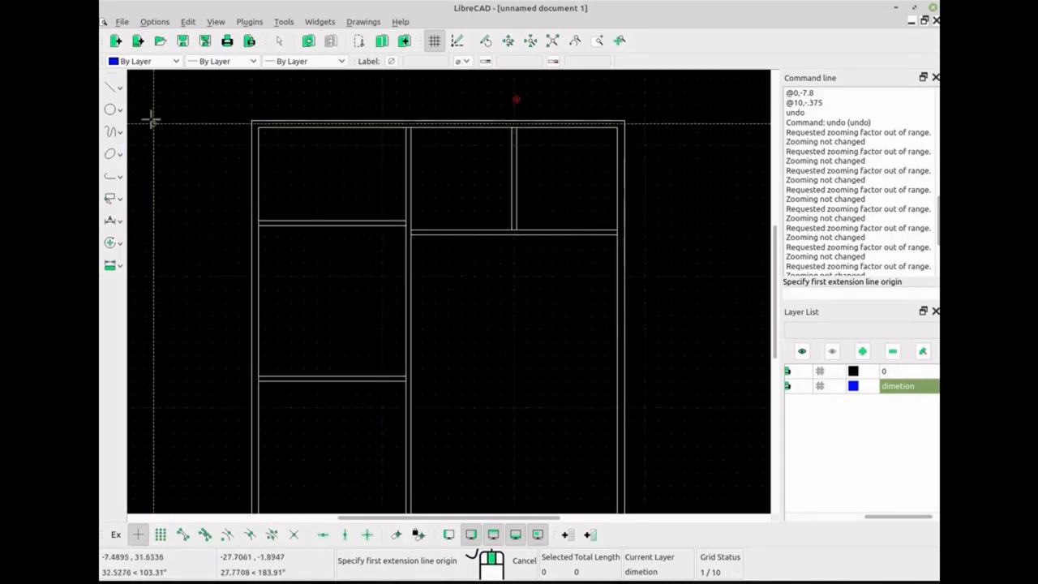
pyautogui.click(112, 218)
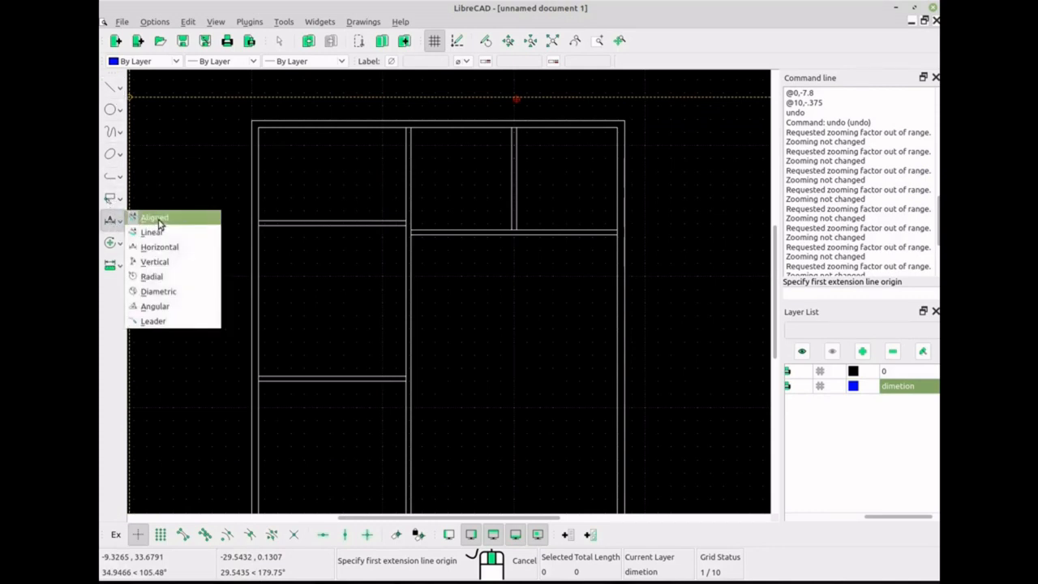
pyautogui.click(157, 220)
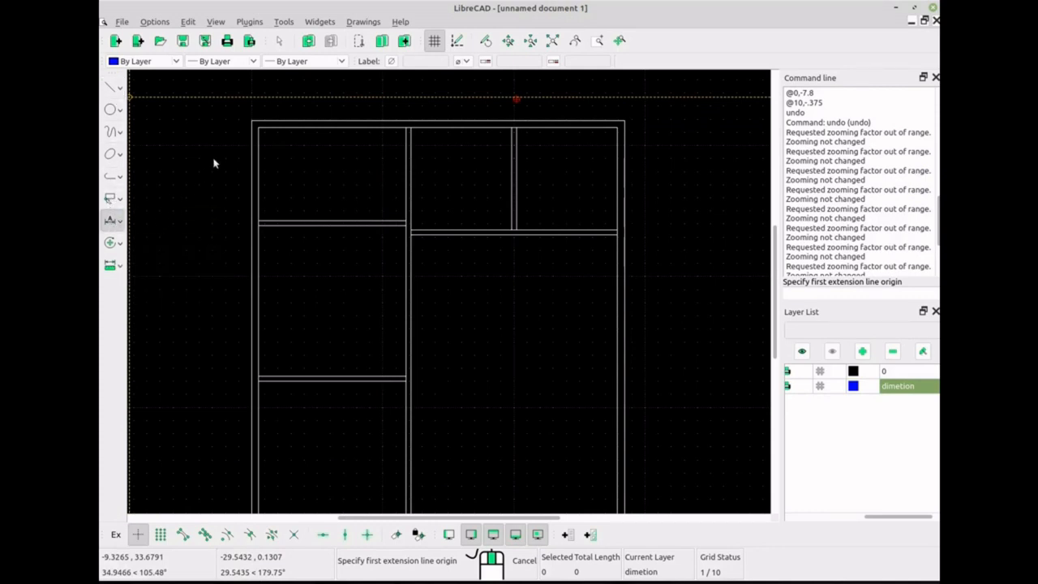
pyautogui.click(251, 121)
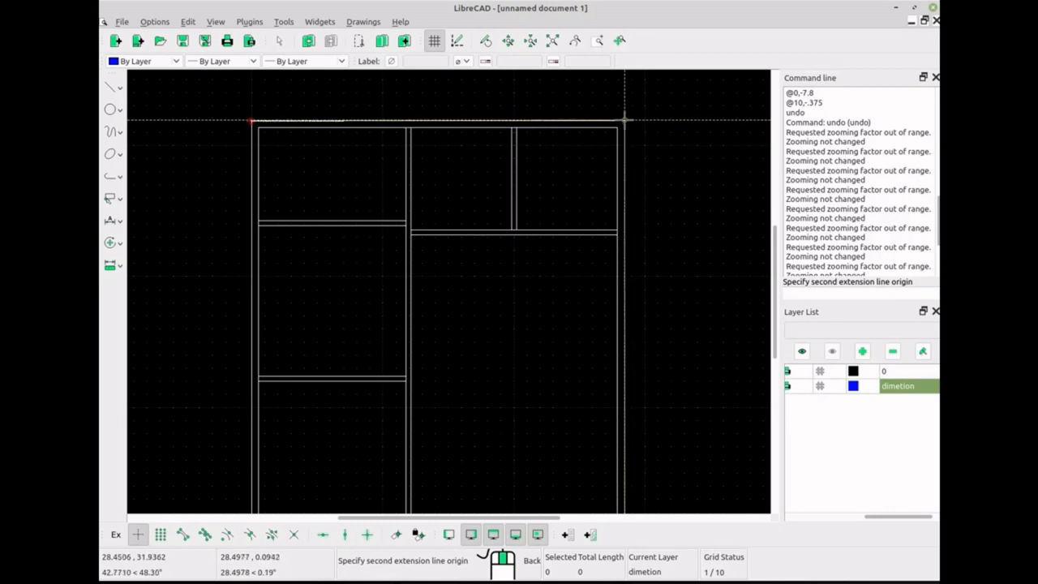
pyautogui.click(595, 102)
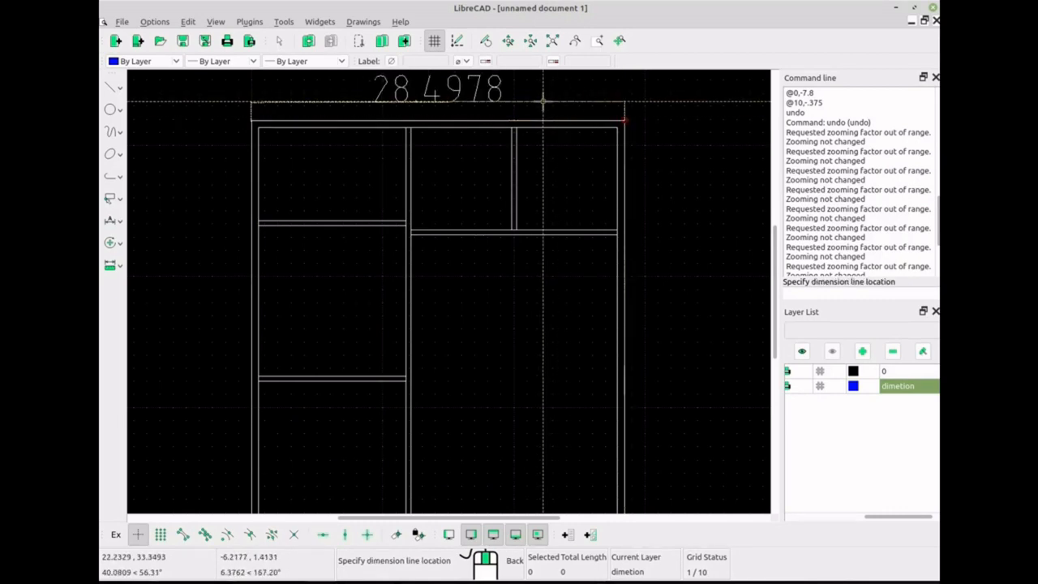
pyautogui.click(592, 108)
pyautogui.scroll(-2, 560, 101)
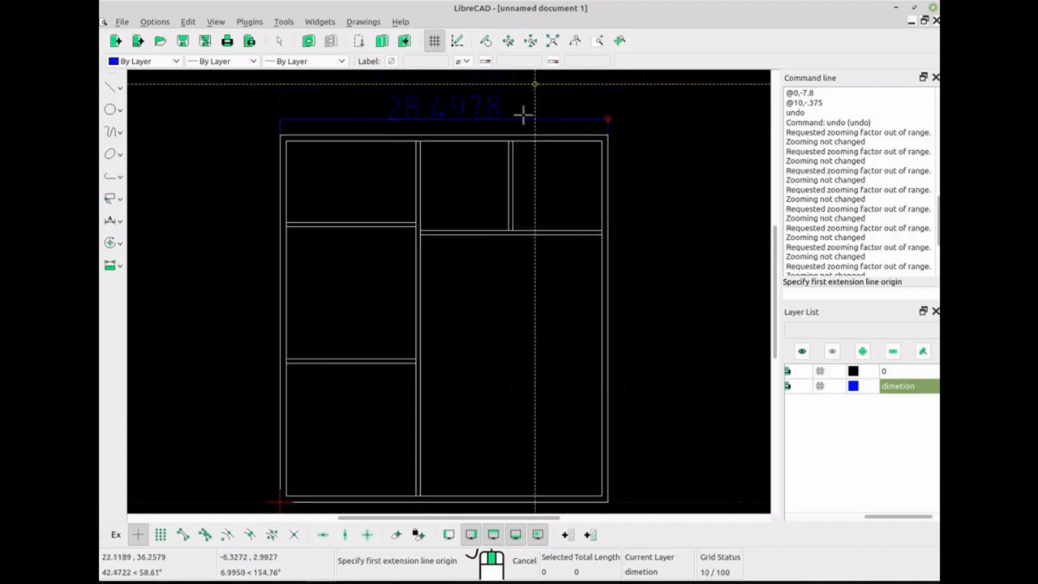
pyautogui.scroll(-1, 466, 120)
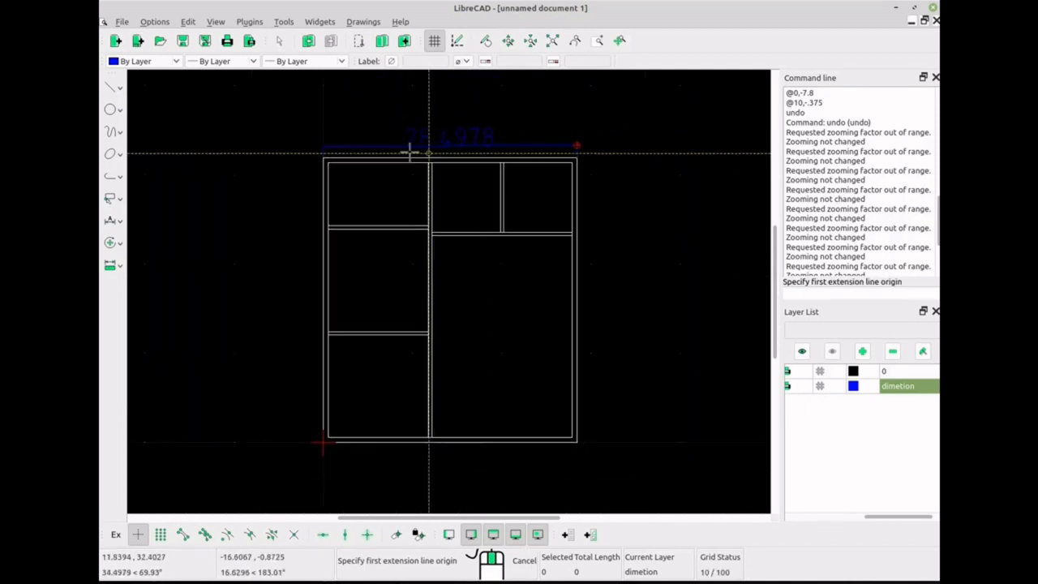
# Set the current drawing's dimension text height to 1
pyautogui.click(154, 22)
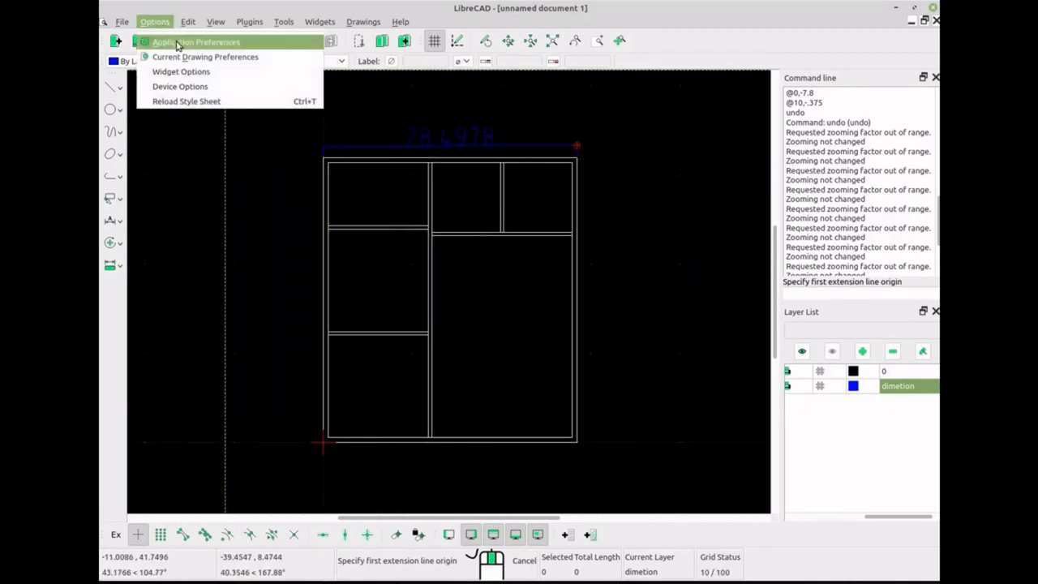
pyautogui.click(194, 58)
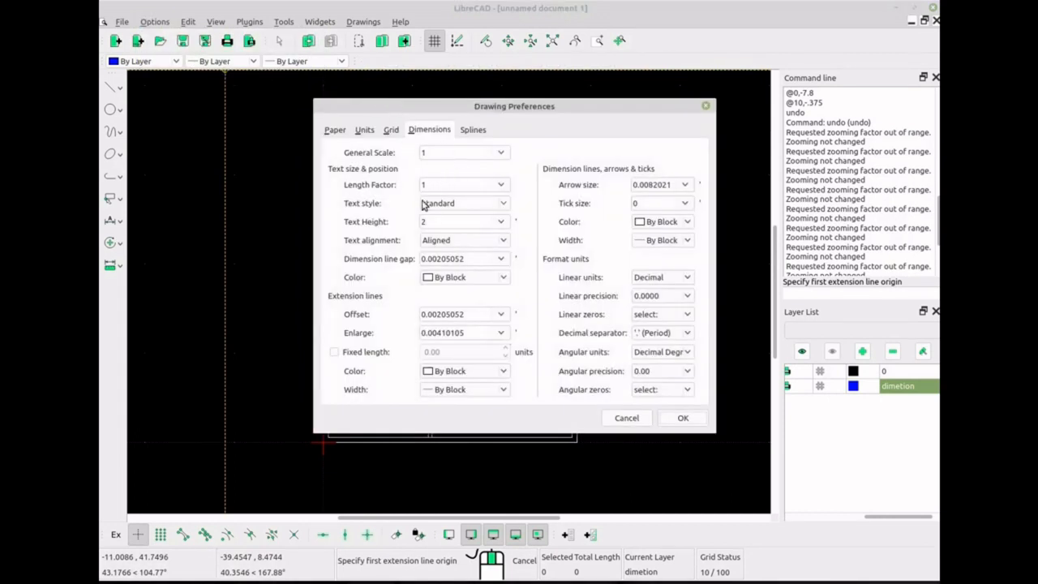
pyautogui.click(499, 224)
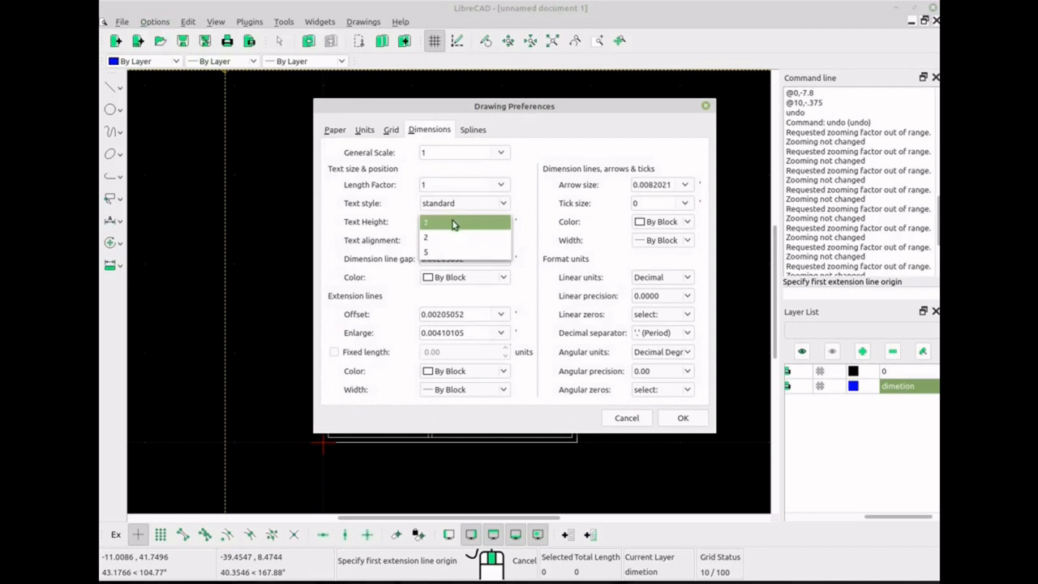
pyautogui.click(455, 224)
pyautogui.click(685, 418)
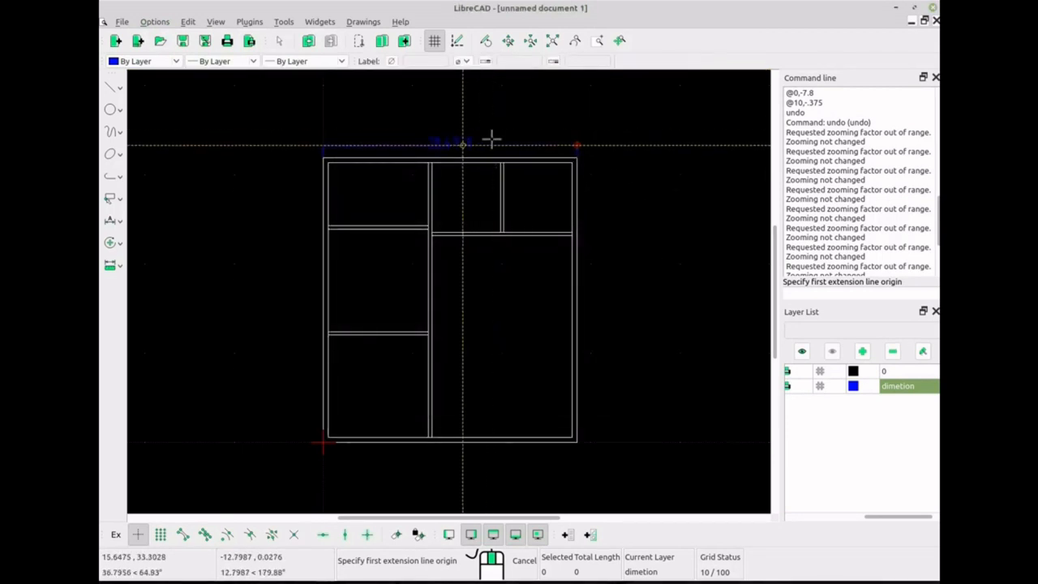
# Add an aligned dimension between the right exterior wall's outer top and bottom corners, placed about 5 ft outside the wall
pyautogui.scroll(-1, 491, 138)
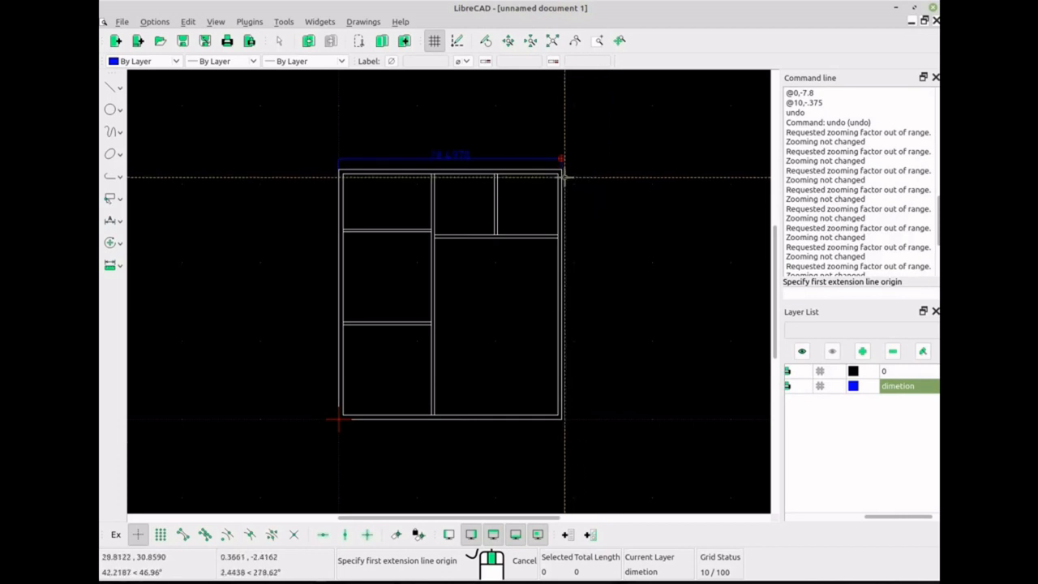
pyautogui.scroll(-1, 577, 172)
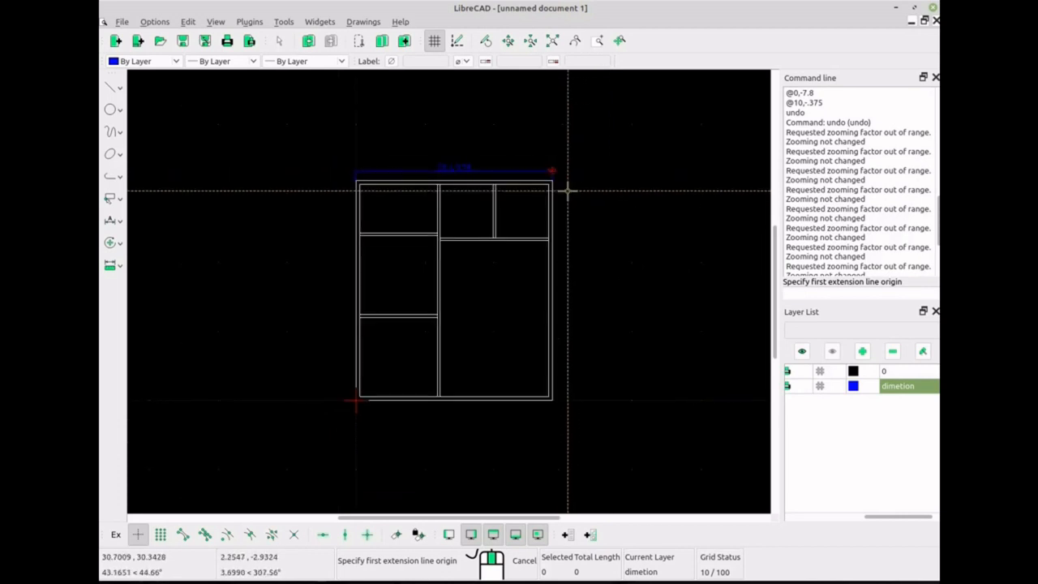
pyautogui.scroll(1, 568, 191)
pyautogui.scroll(1, 559, 193)
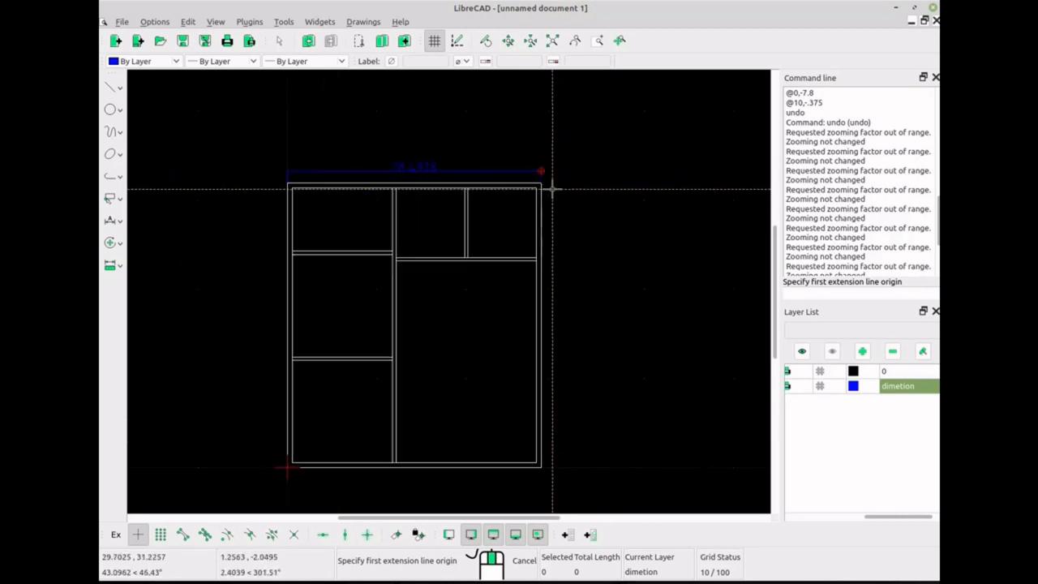
pyautogui.scroll(2, 545, 189)
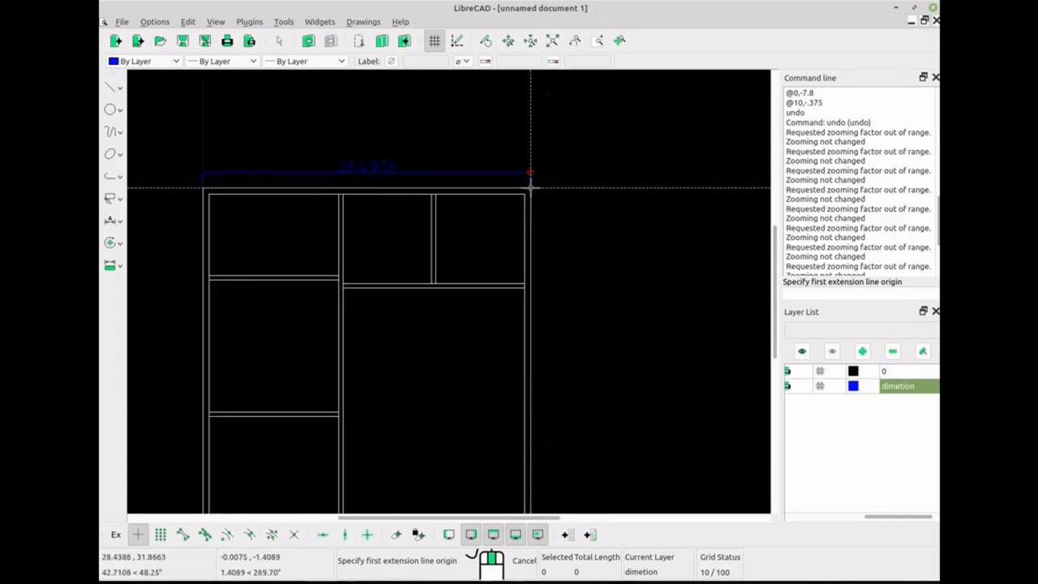
pyautogui.click(530, 188)
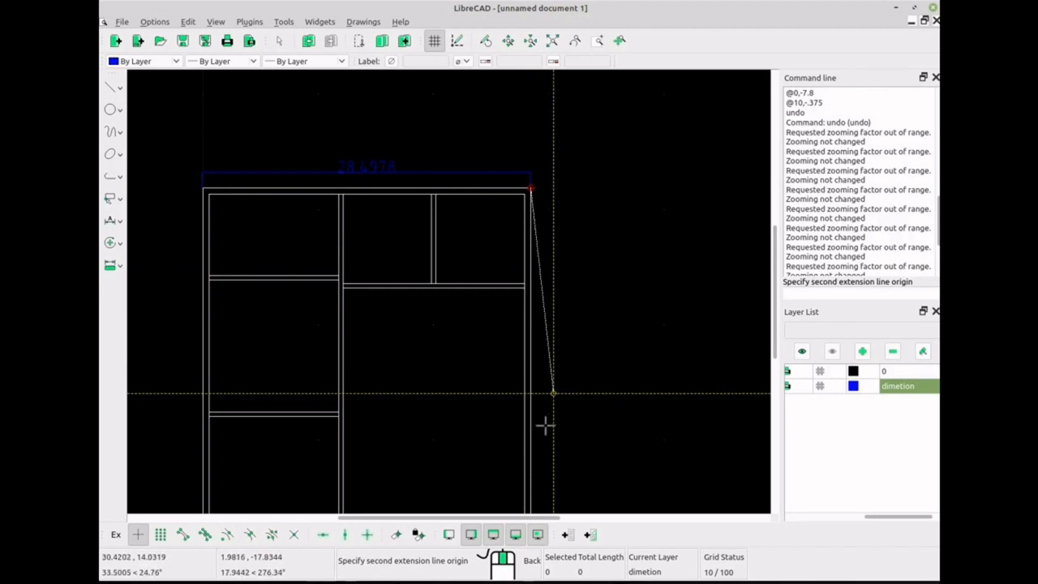
pyautogui.scroll(-1, 543, 429)
pyautogui.scroll(-1, 548, 486)
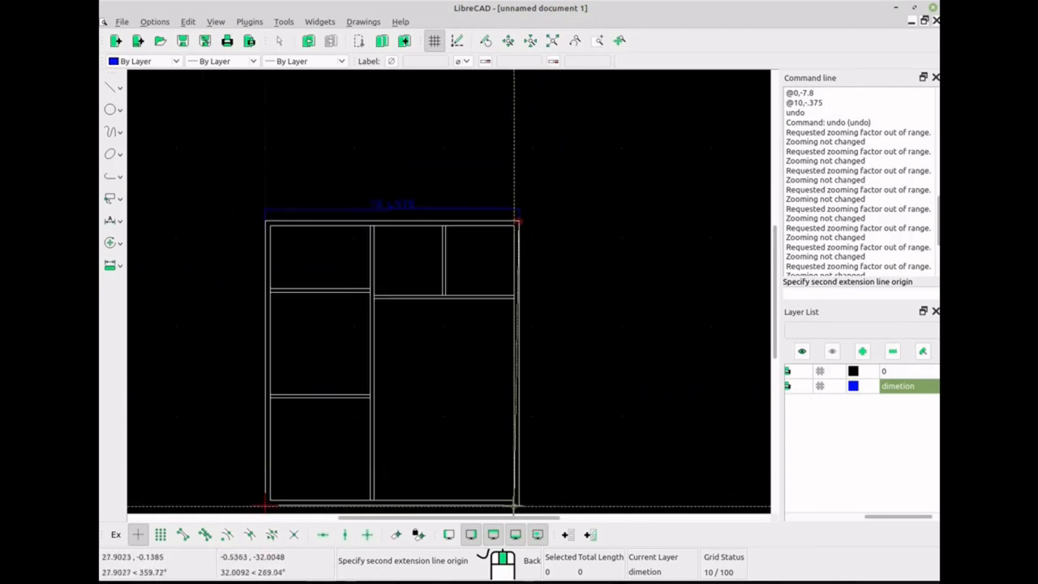
pyautogui.scroll(-1, 520, 495)
pyautogui.scroll(2, 514, 483)
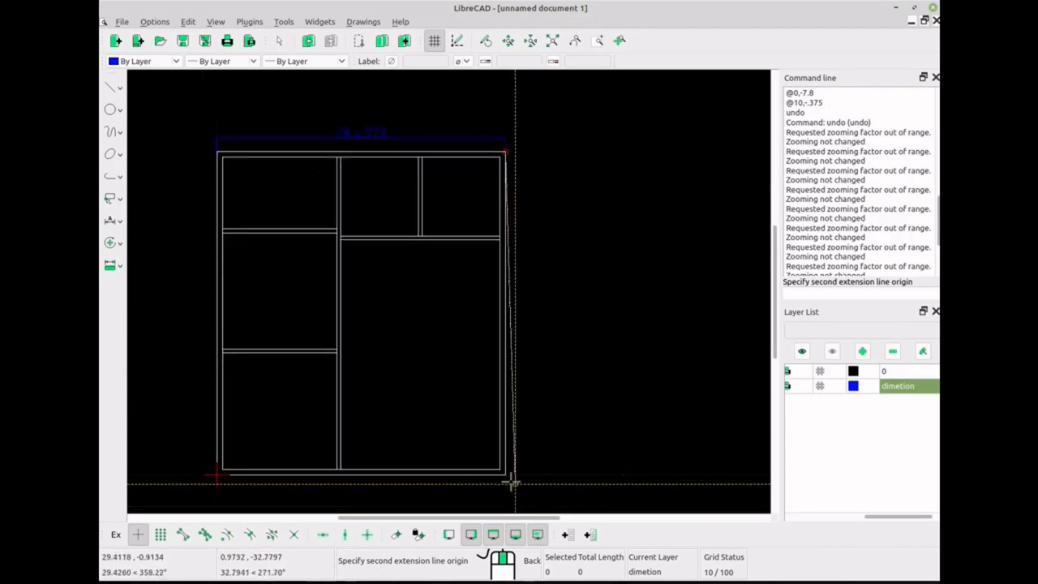
pyautogui.scroll(3, 512, 484)
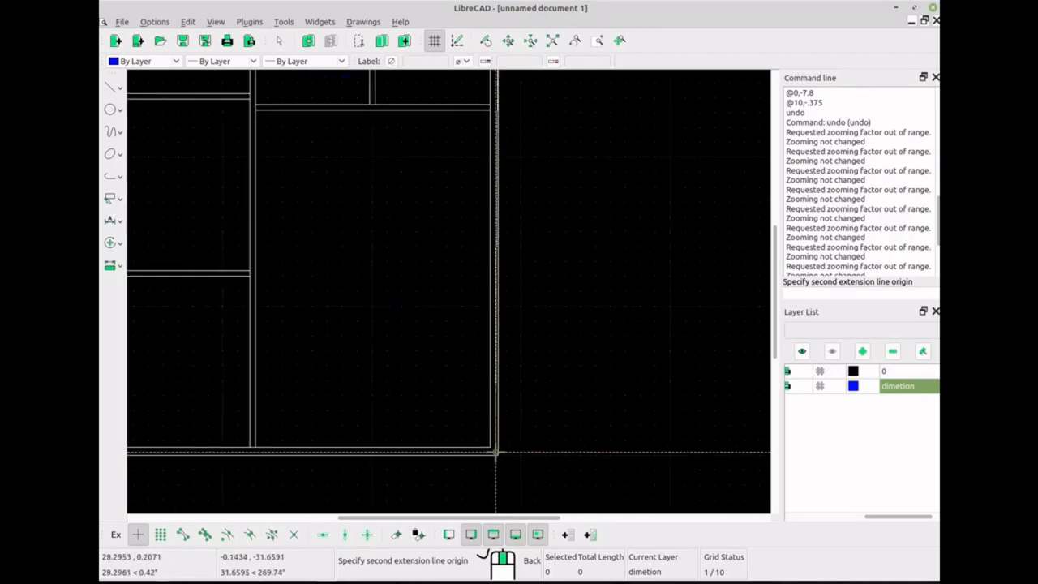
pyautogui.scroll(1, 497, 454)
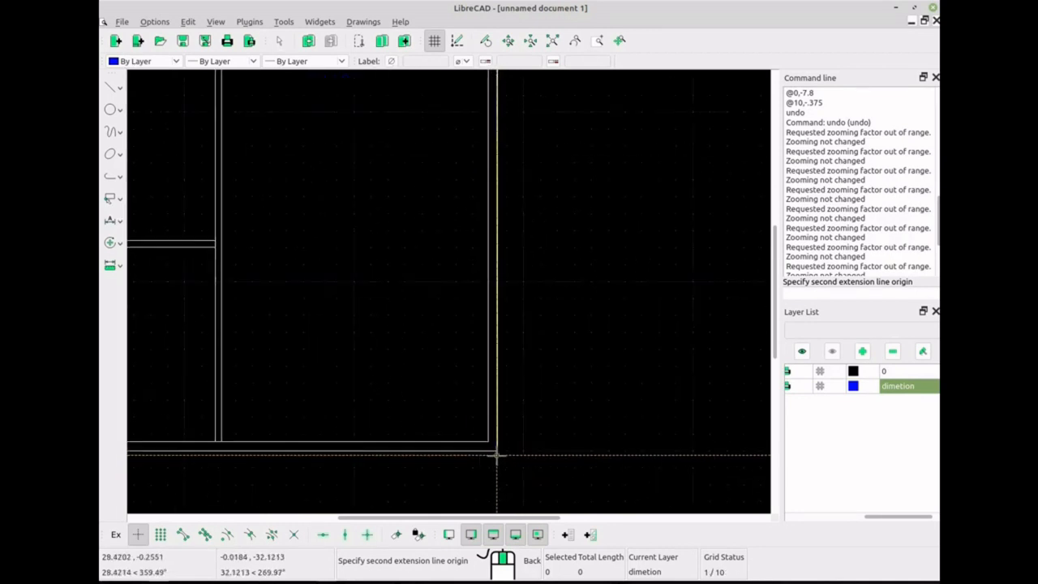
pyautogui.scroll(1, 498, 448)
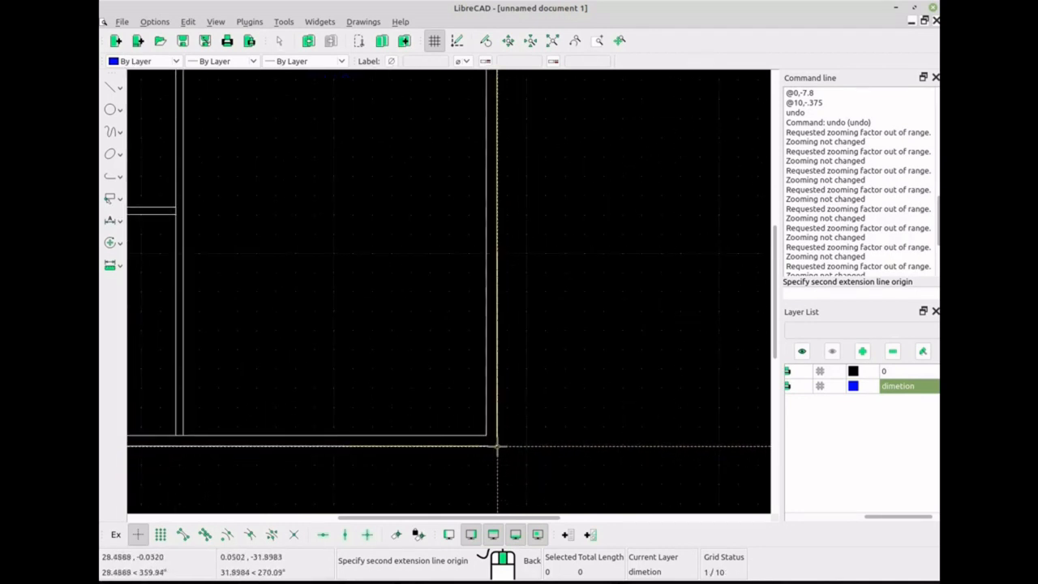
pyautogui.click(497, 445)
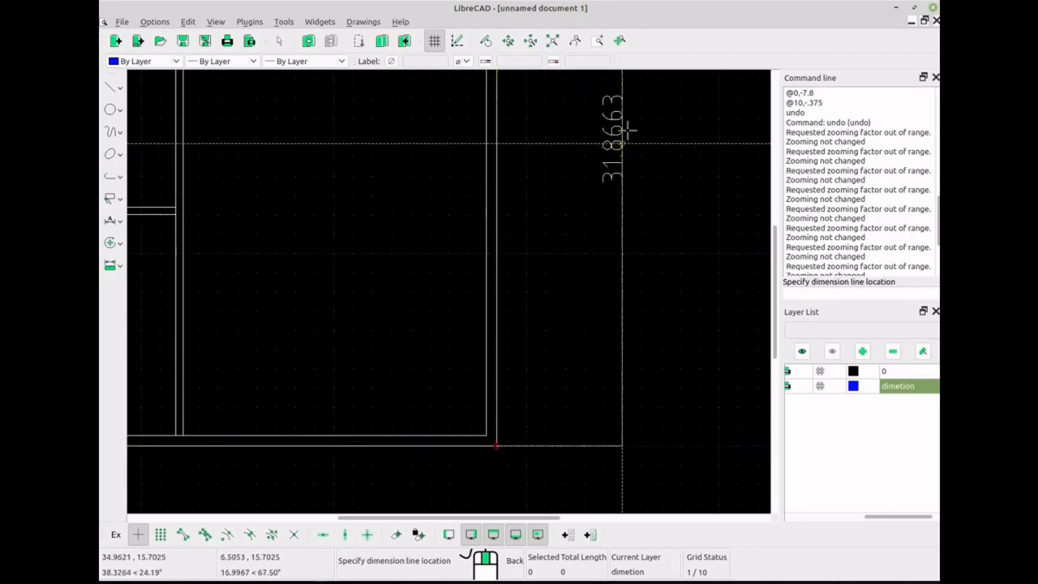
pyautogui.scroll(2, 614, 142)
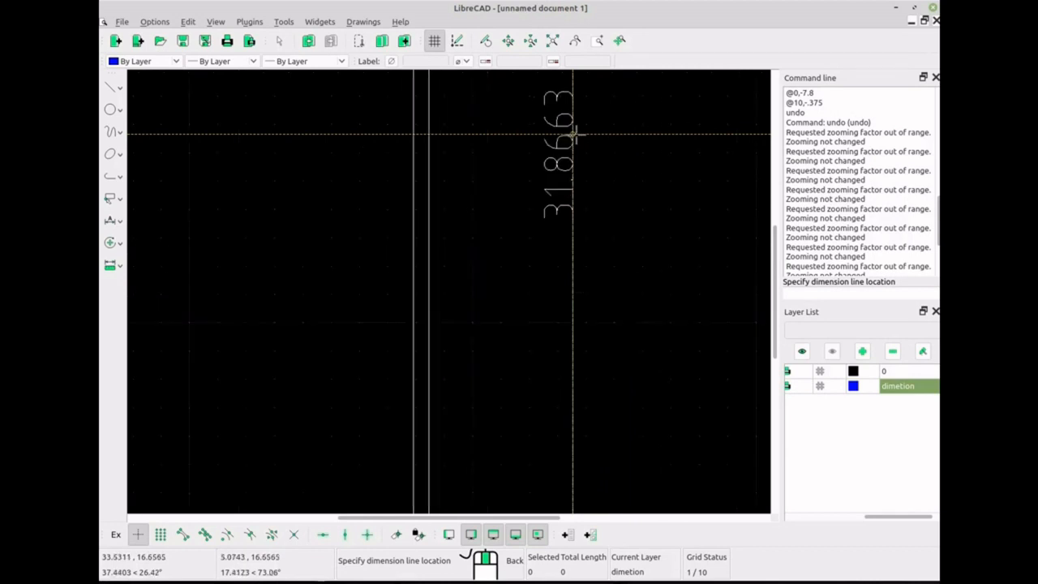
pyautogui.click(573, 137)
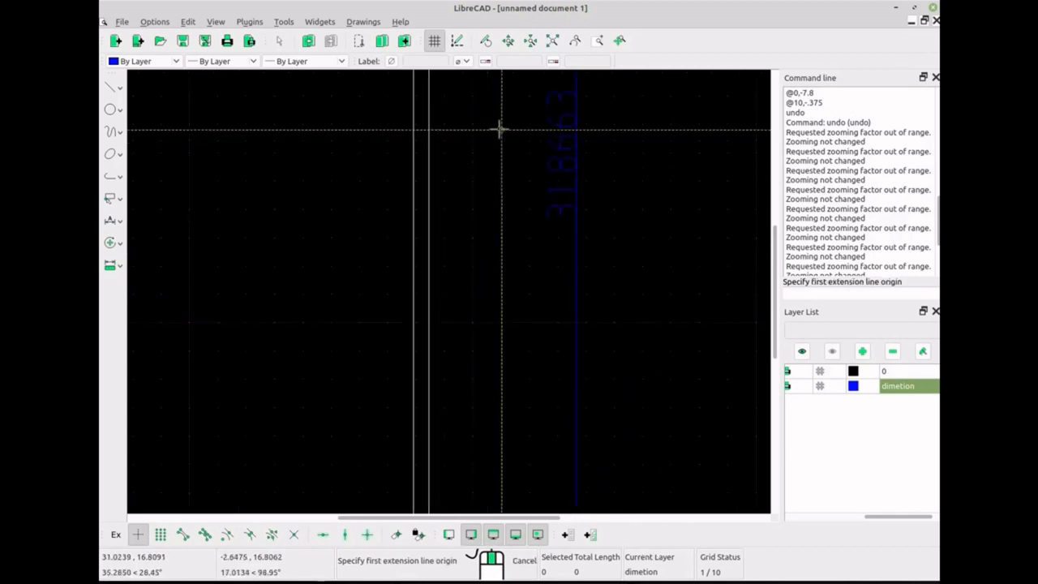
pyautogui.rightClick(125, 96)
pyautogui.scroll(-4, 312, 183)
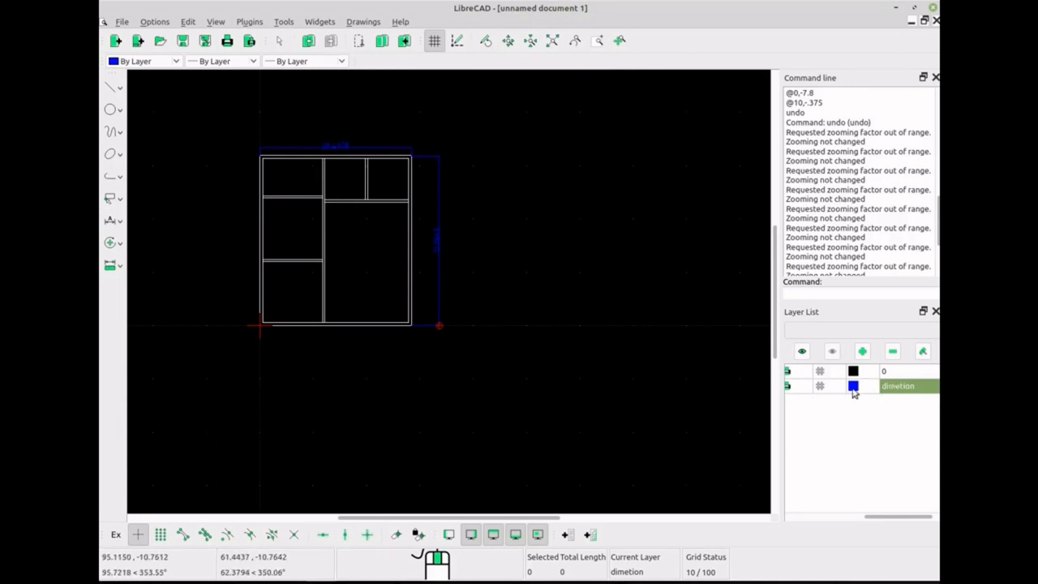
# Hide the dimetion layer and show it again
pyautogui.rightClick(897, 389)
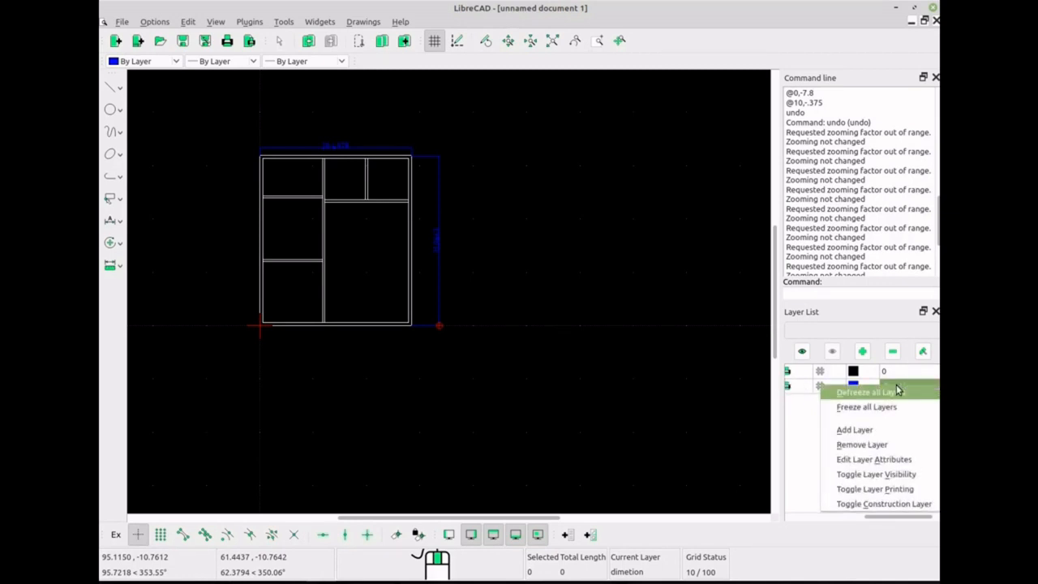
pyautogui.click(919, 476)
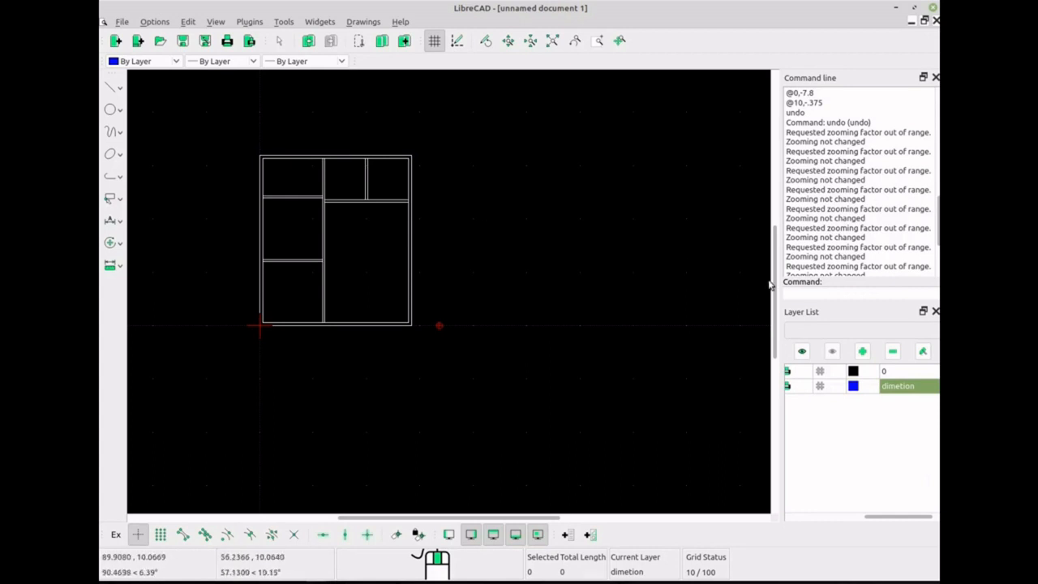
pyautogui.rightClick(899, 389)
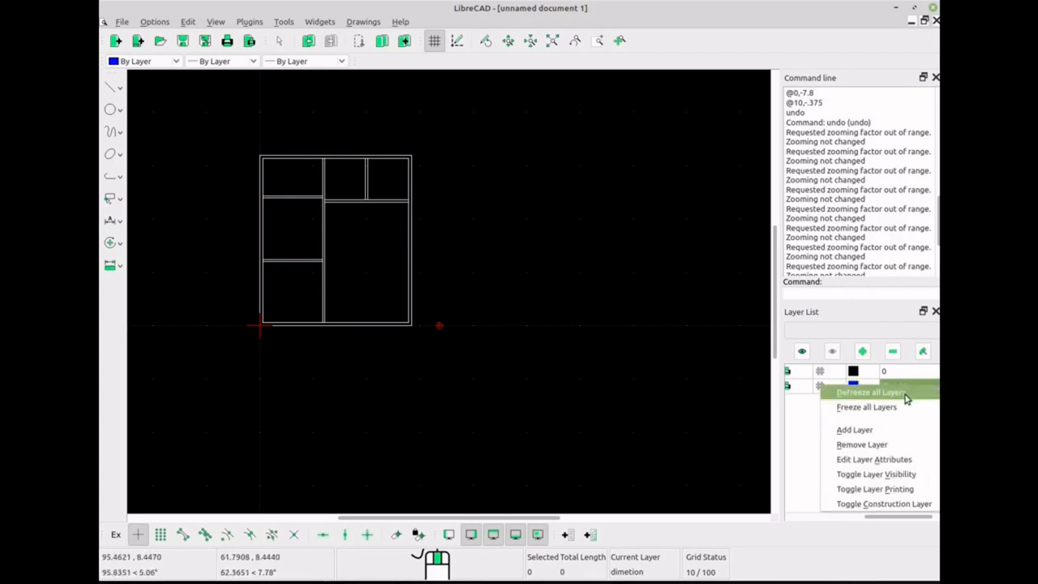
pyautogui.click(921, 475)
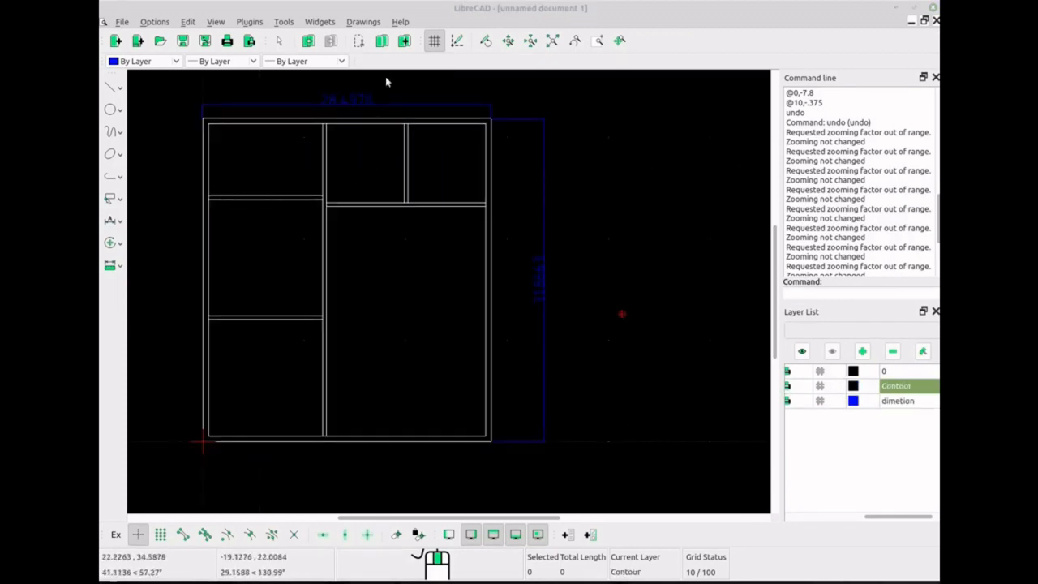
# Close the command line and layer list and show the Library Browser
pyautogui.click(935, 77)
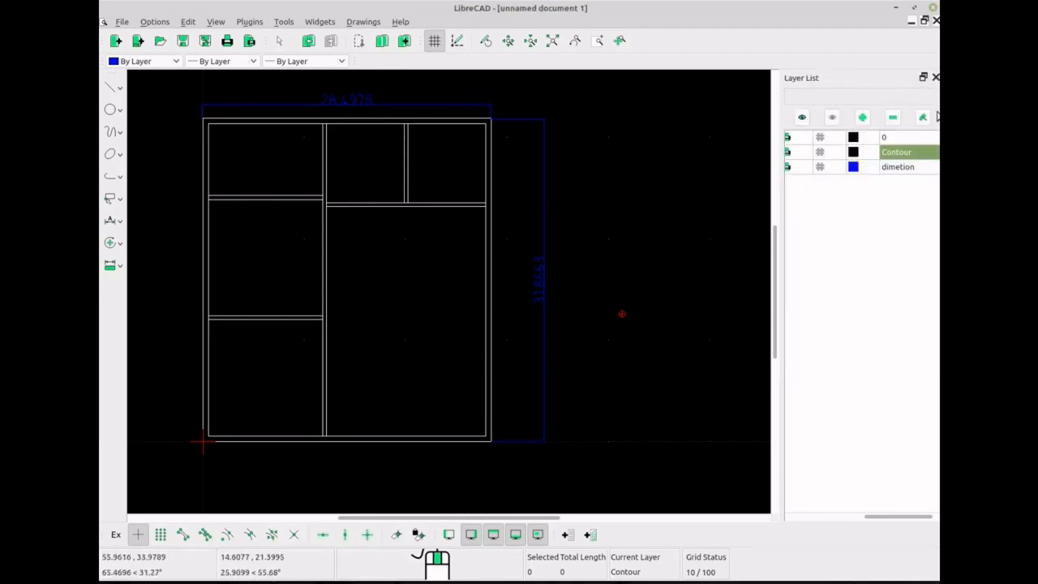
pyautogui.click(935, 77)
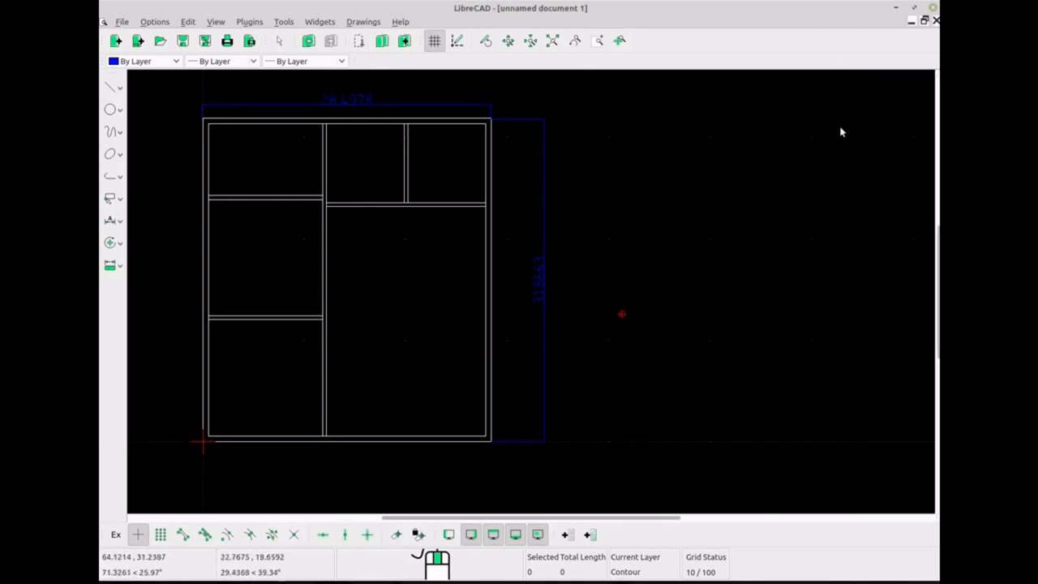
pyautogui.click(321, 22)
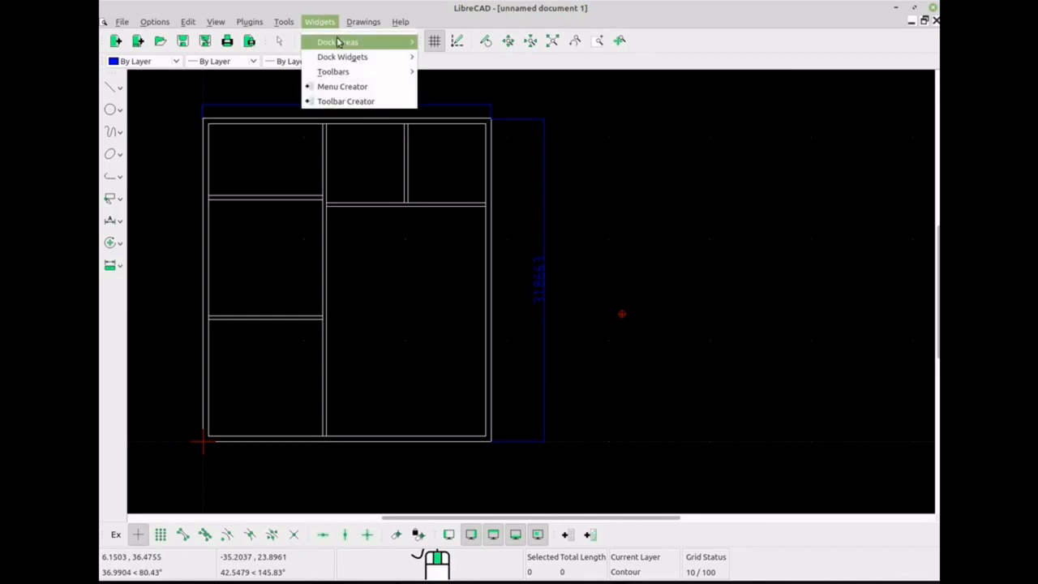
pyautogui.moveTo(364, 61)
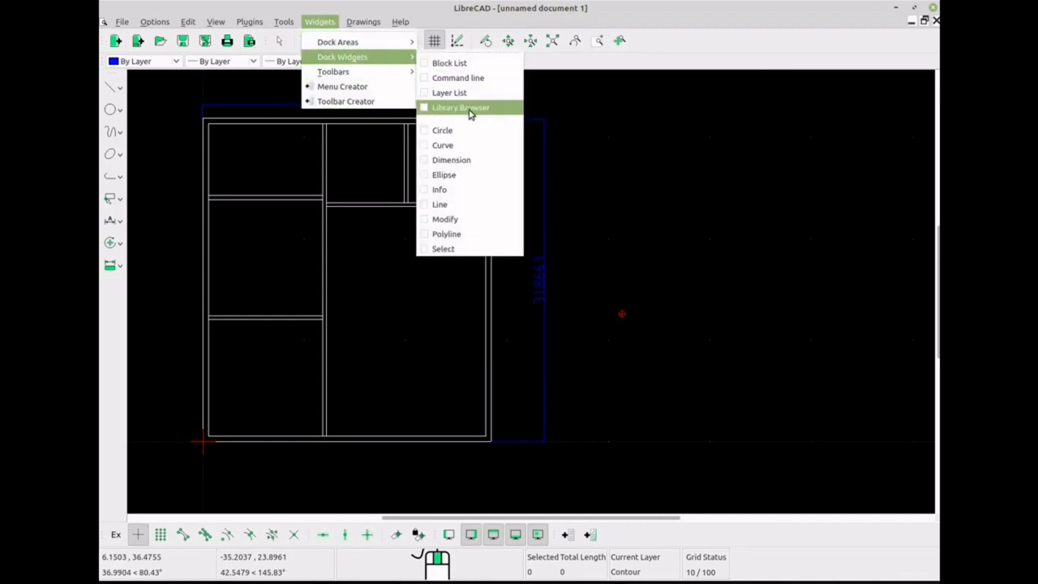
pyautogui.click(461, 108)
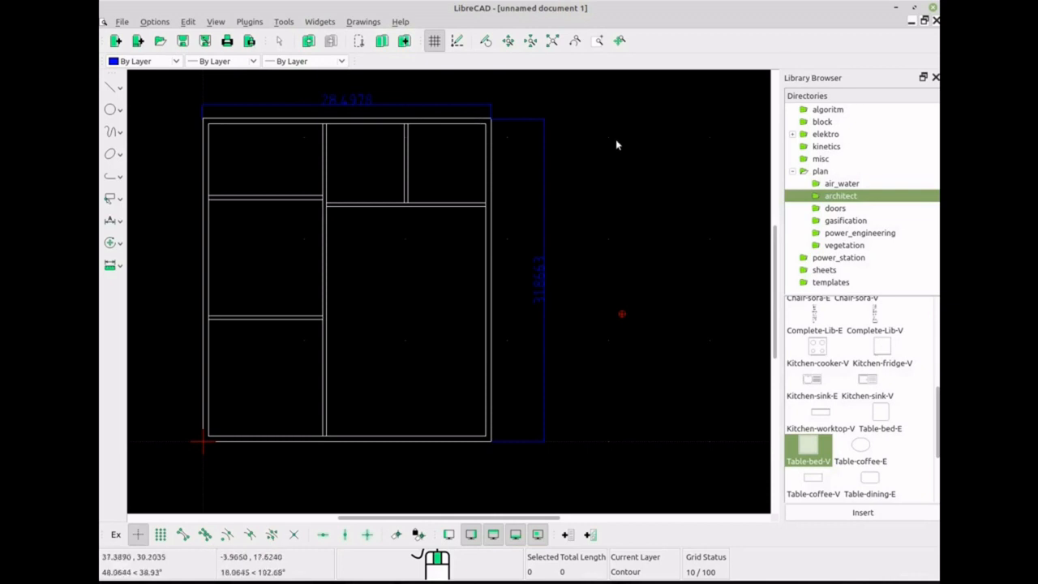
# Insert the Bathroom-sink-E block from the plan/architect library about 9 ft outside the right exterior wall
pyautogui.click(793, 172)
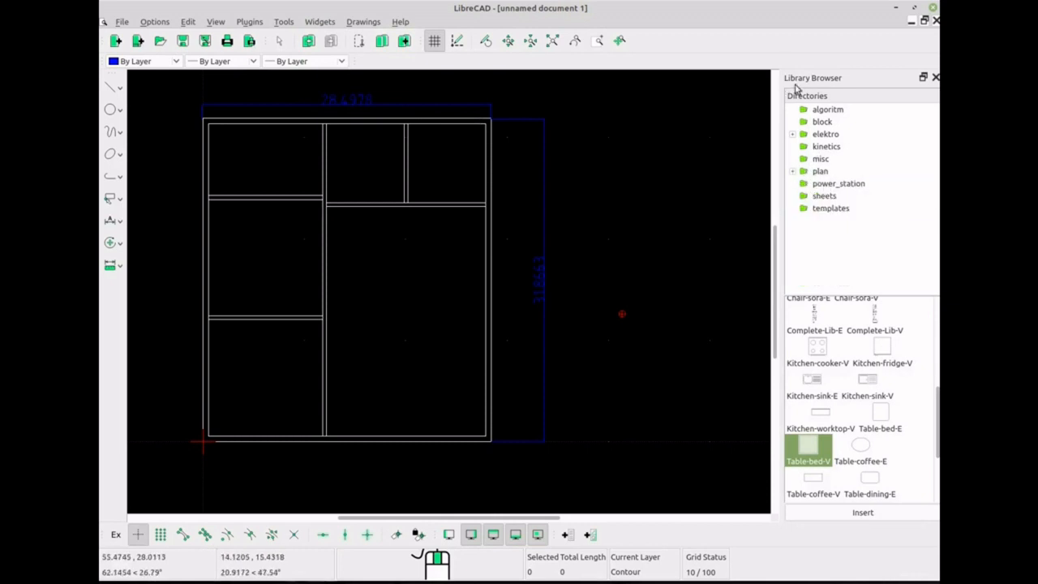
pyautogui.click(793, 171)
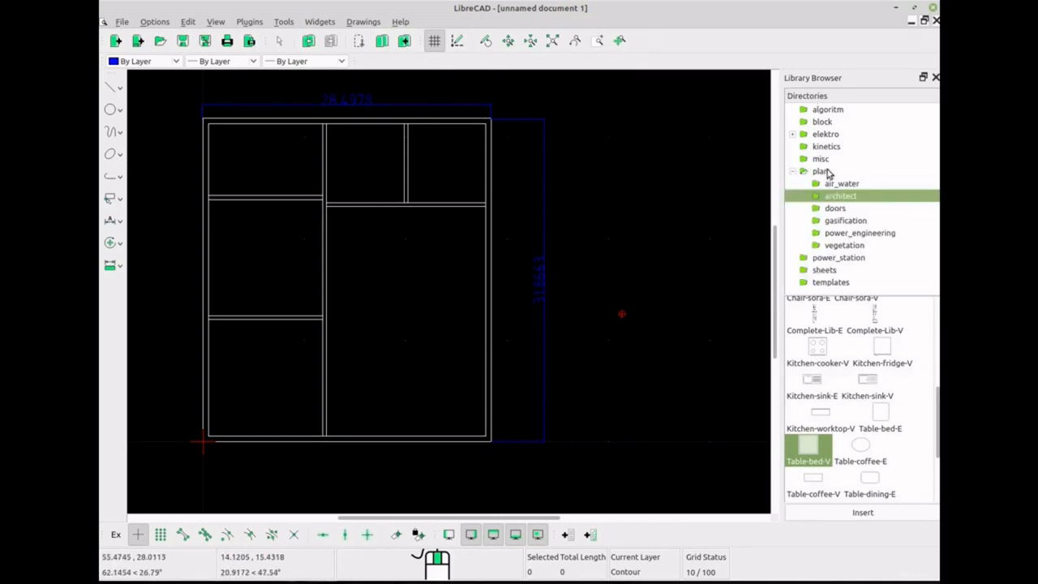
pyautogui.click(836, 208)
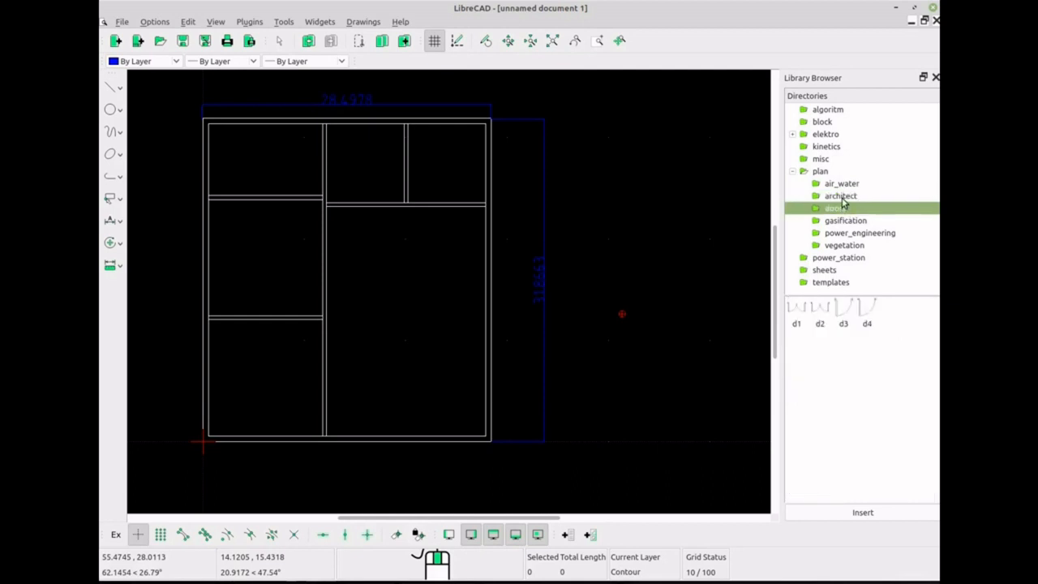
pyautogui.click(841, 197)
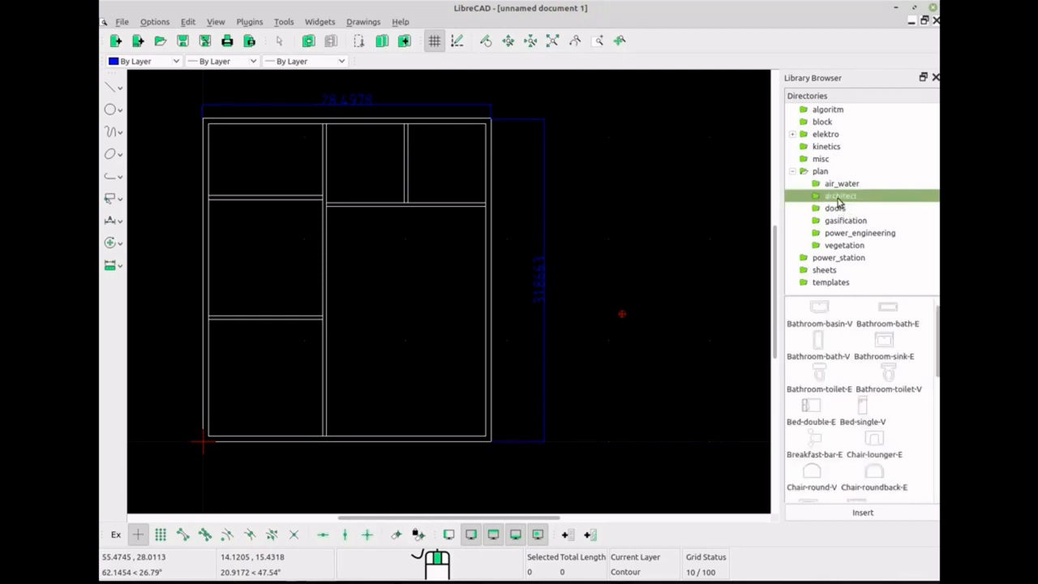
pyautogui.click(884, 347)
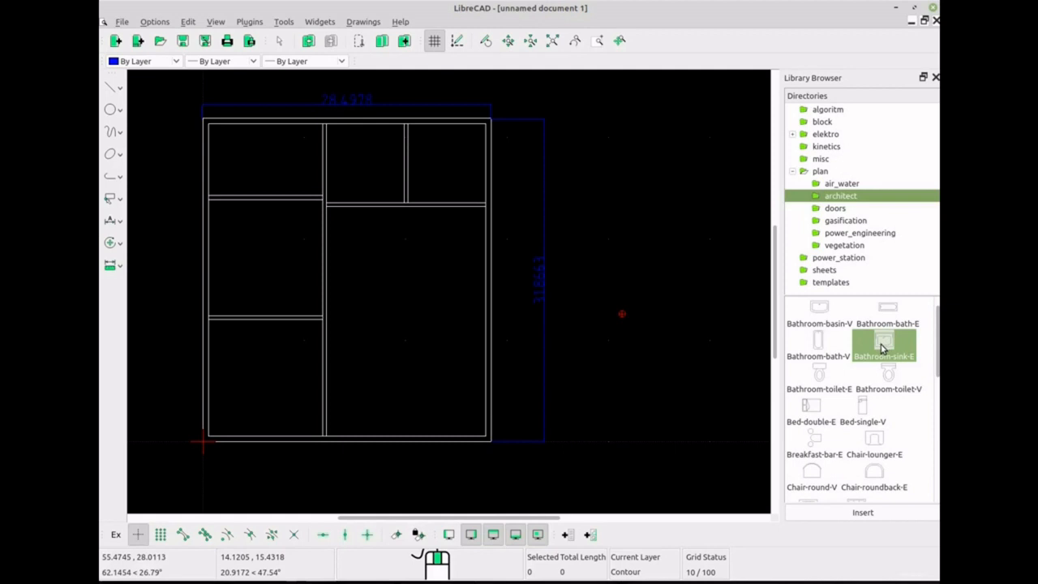
pyautogui.click(863, 514)
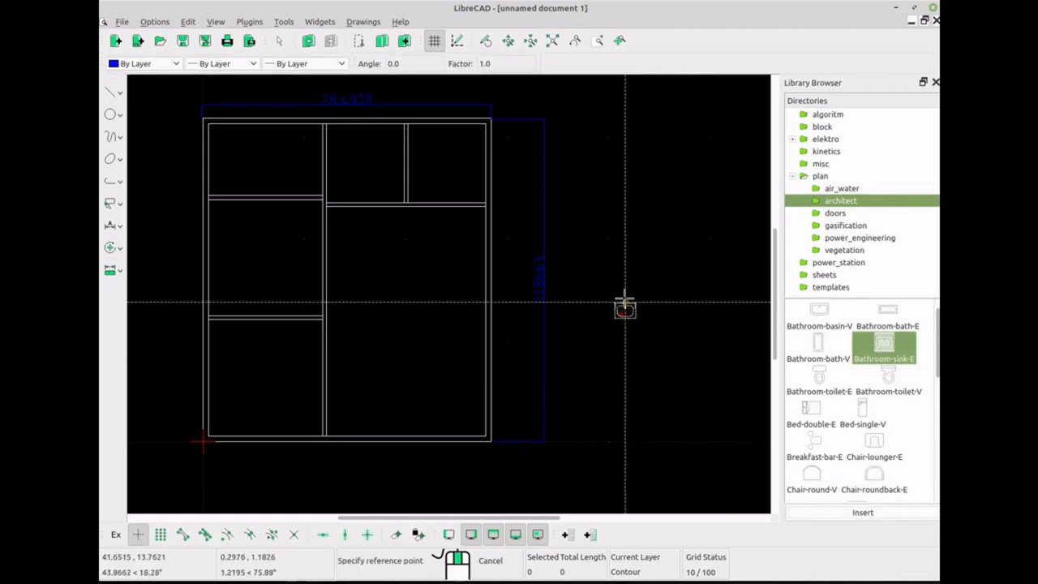
pyautogui.click(584, 199)
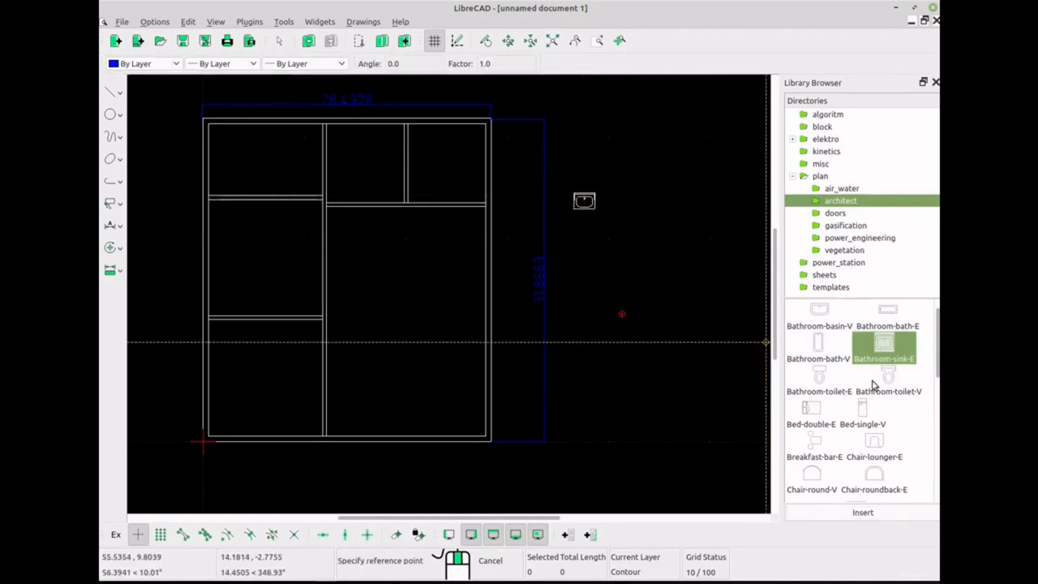
# Insert the Bathroom-toilet-E block from the architect library about 2 ft below the bathroom sink
pyautogui.click(890, 381)
pyautogui.click(812, 365)
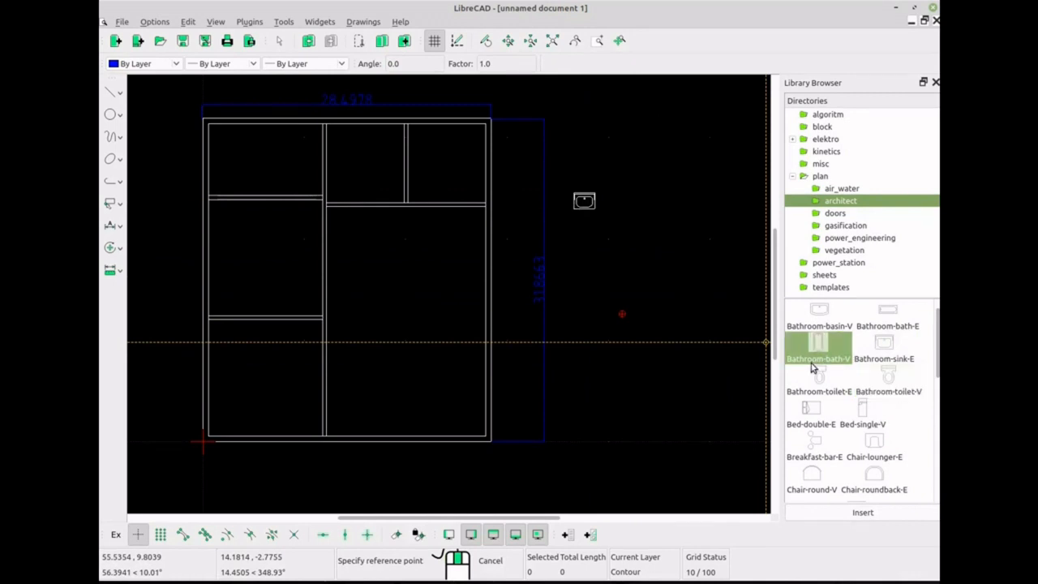
pyautogui.click(819, 375)
pyautogui.click(864, 513)
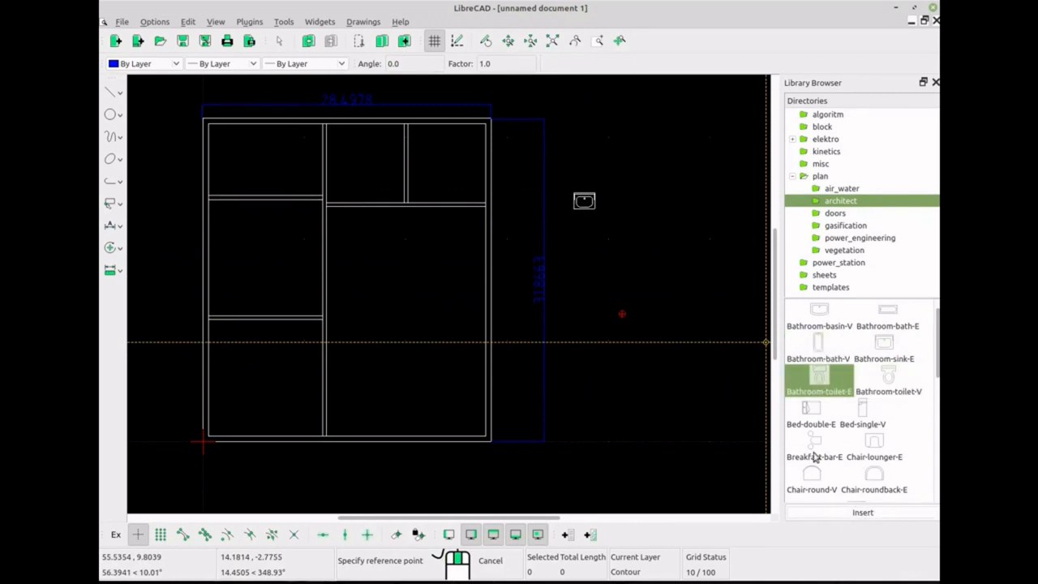
pyautogui.click(584, 235)
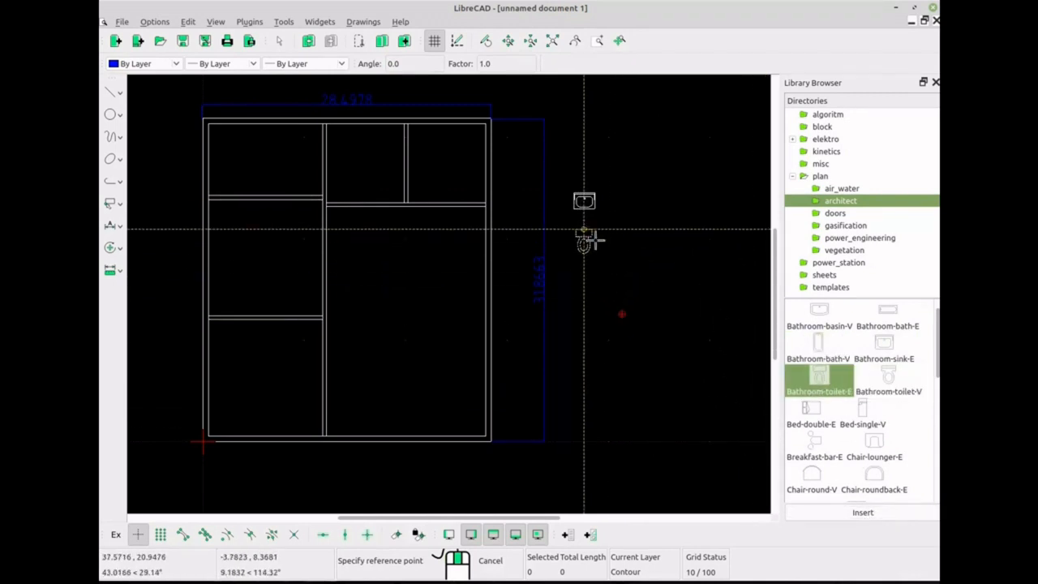
# Insert the Kitchen-fridge-V block from the architect library about 1.7 ft below the toilet
pyautogui.scroll(-10, 858, 405)
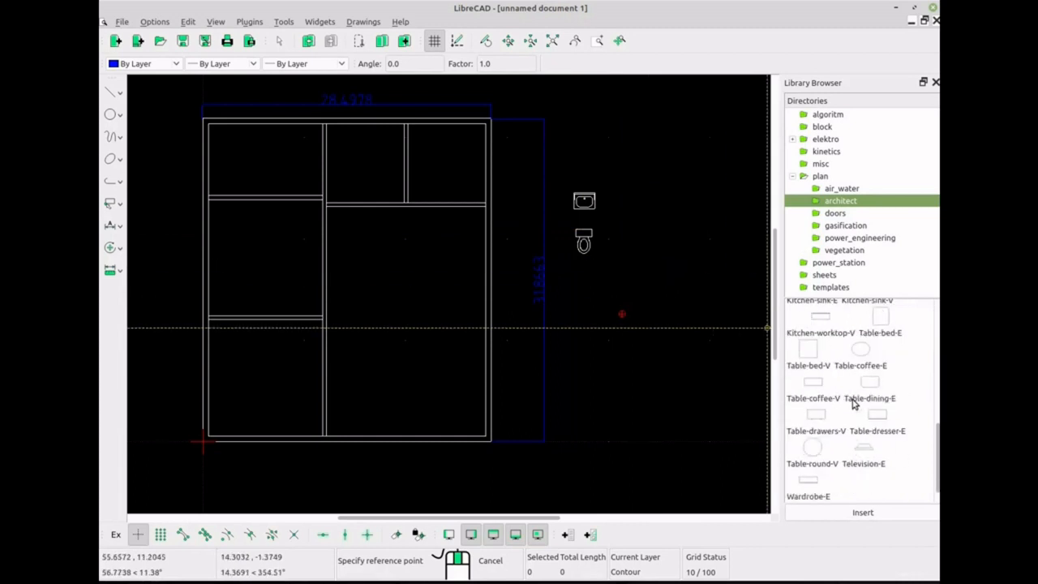
pyautogui.scroll(3, 853, 404)
pyautogui.scroll(3, 882, 349)
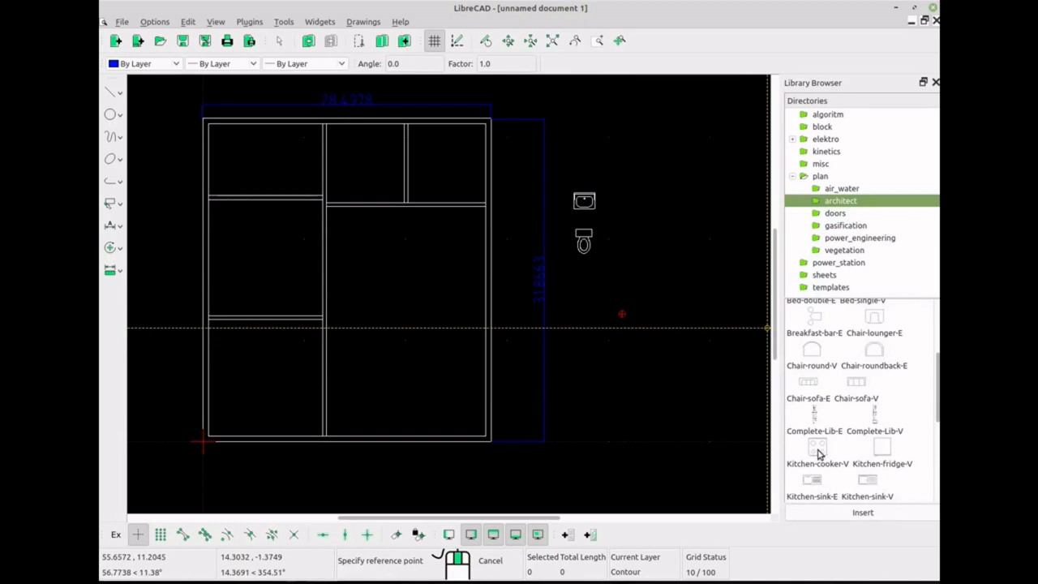
pyautogui.scroll(-3, 870, 443)
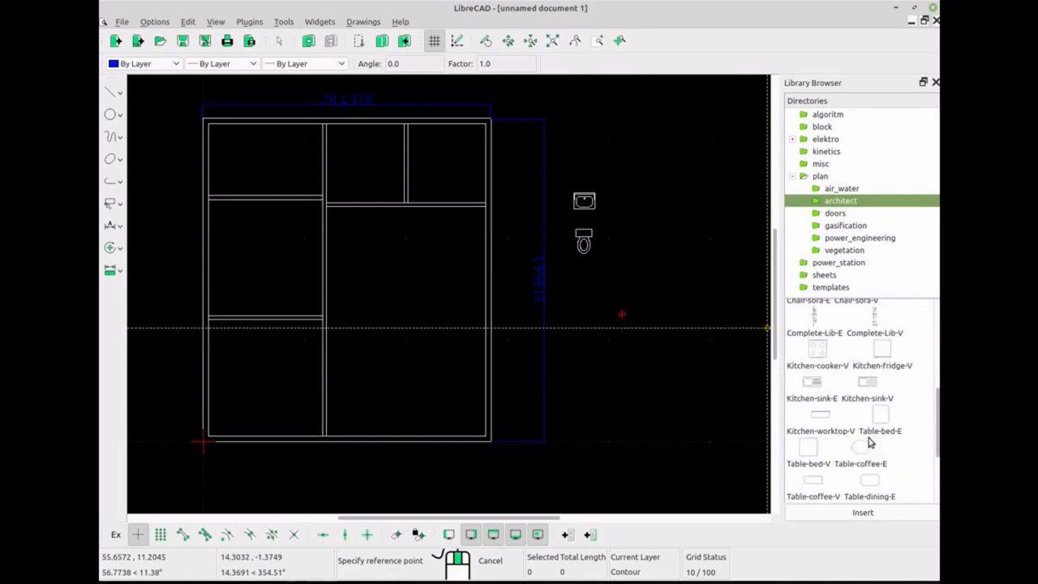
pyautogui.scroll(3, 870, 443)
pyautogui.click(885, 453)
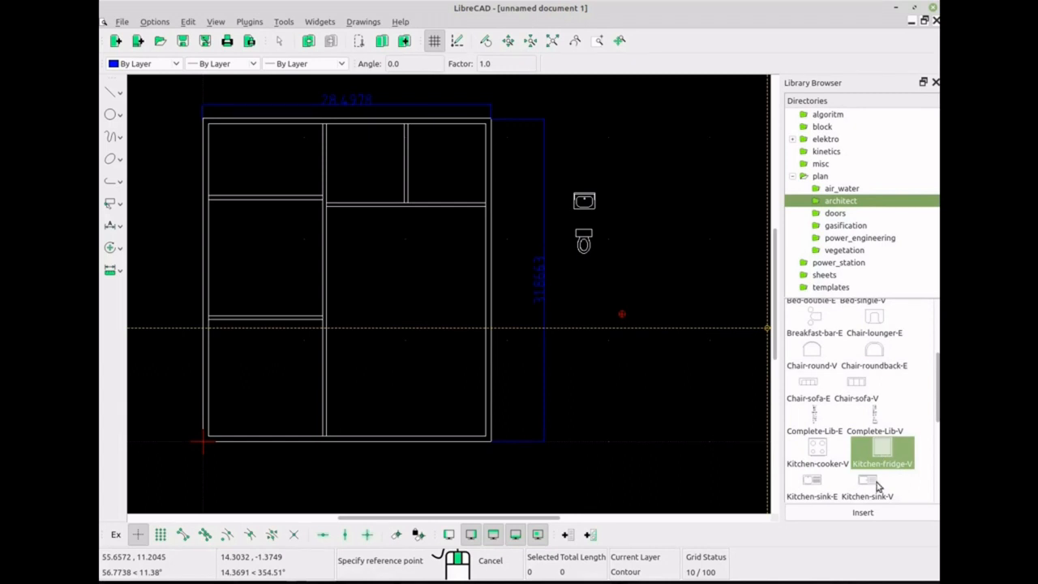
pyautogui.click(874, 513)
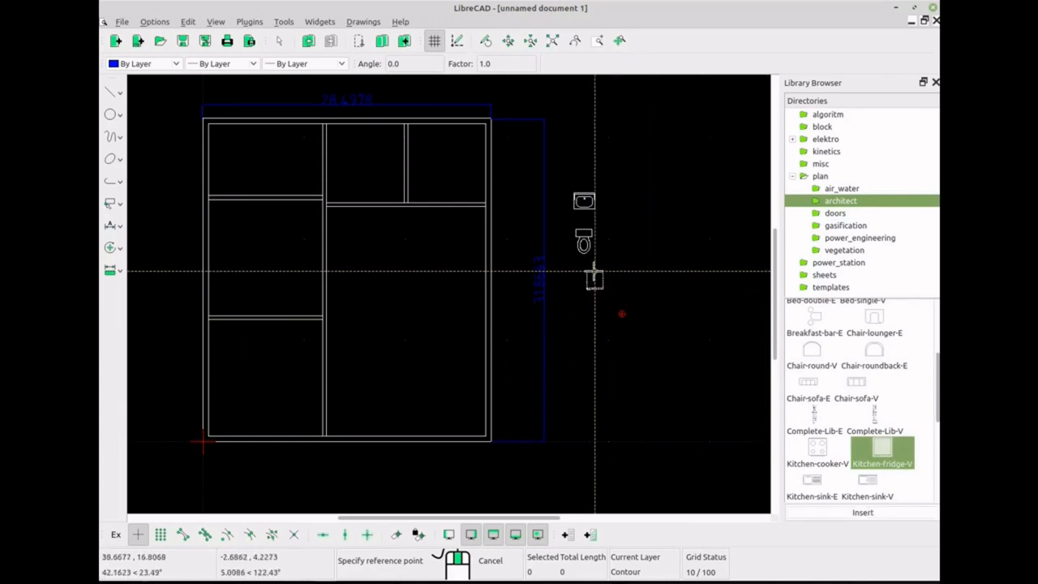
pyautogui.click(588, 271)
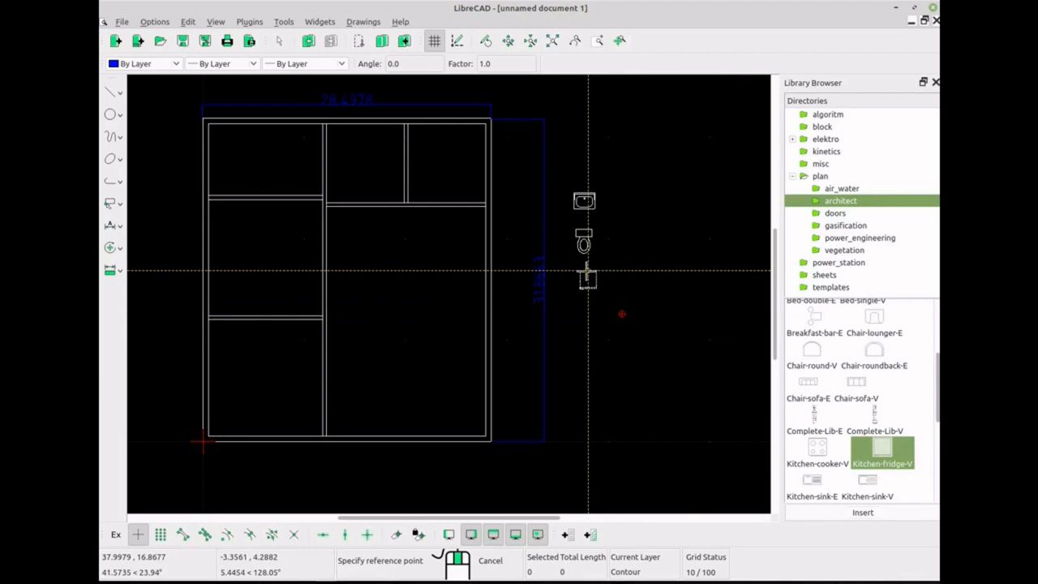
pyautogui.rightClick(705, 254)
# Insert the Table-bed-V block from the architect library about 1.3 ft below the fridge
pyautogui.scroll(3, 613, 296)
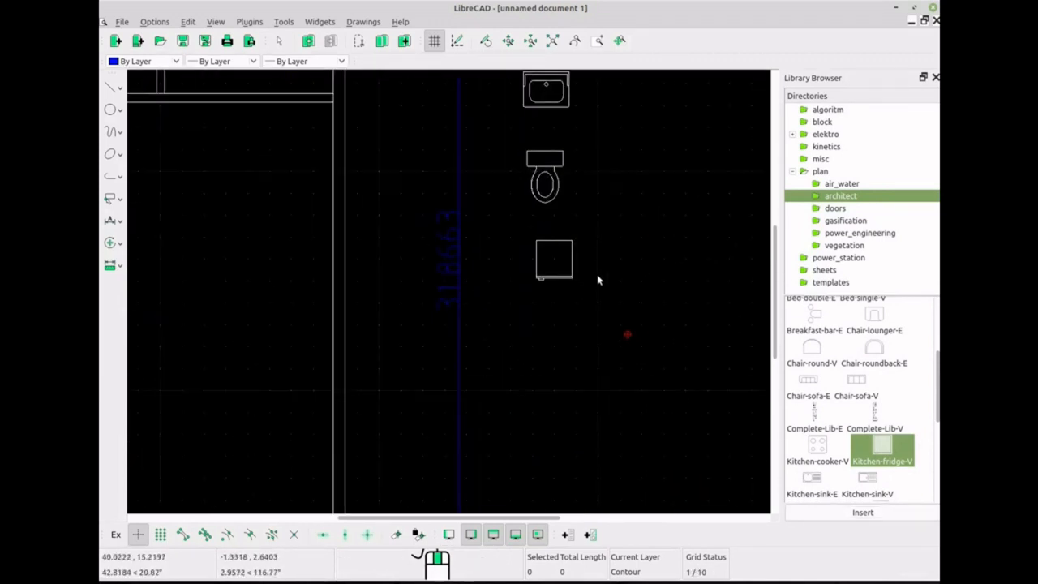
pyautogui.scroll(10, 540, 264)
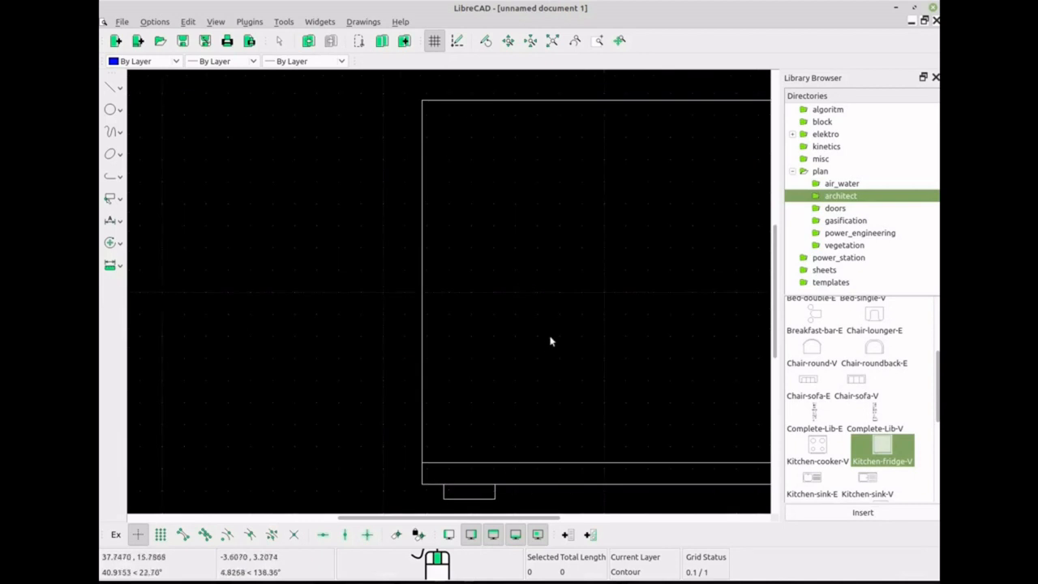
pyautogui.scroll(-5, 550, 341)
pyautogui.scroll(-3, 899, 430)
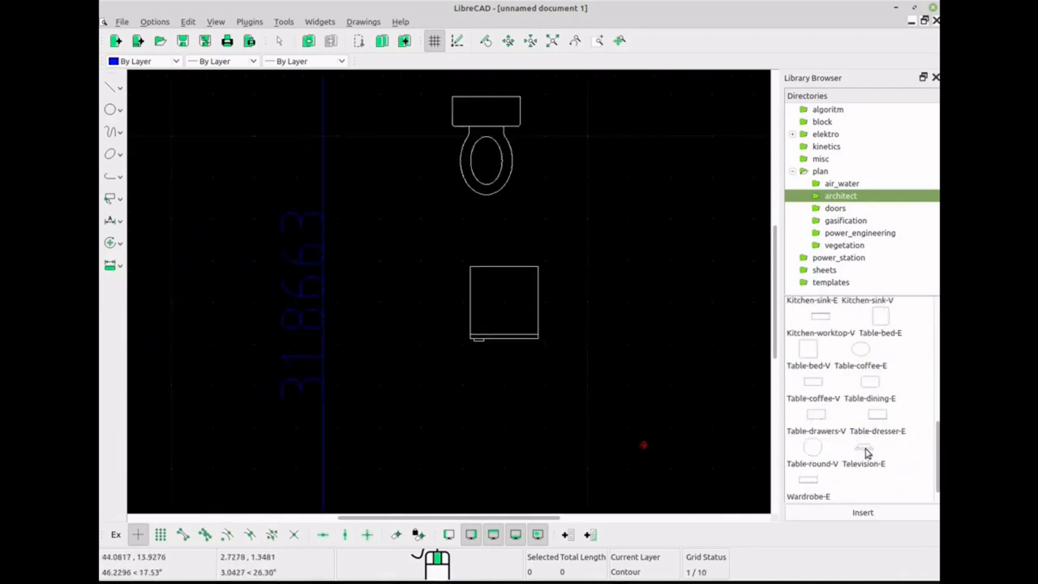
pyautogui.click(813, 353)
pyautogui.click(870, 518)
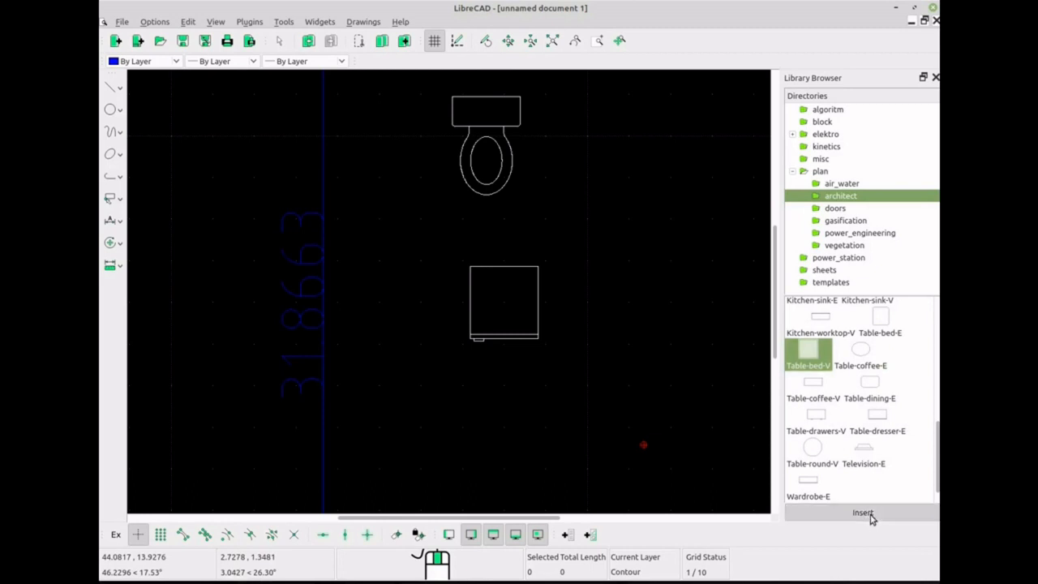
pyautogui.click(489, 392)
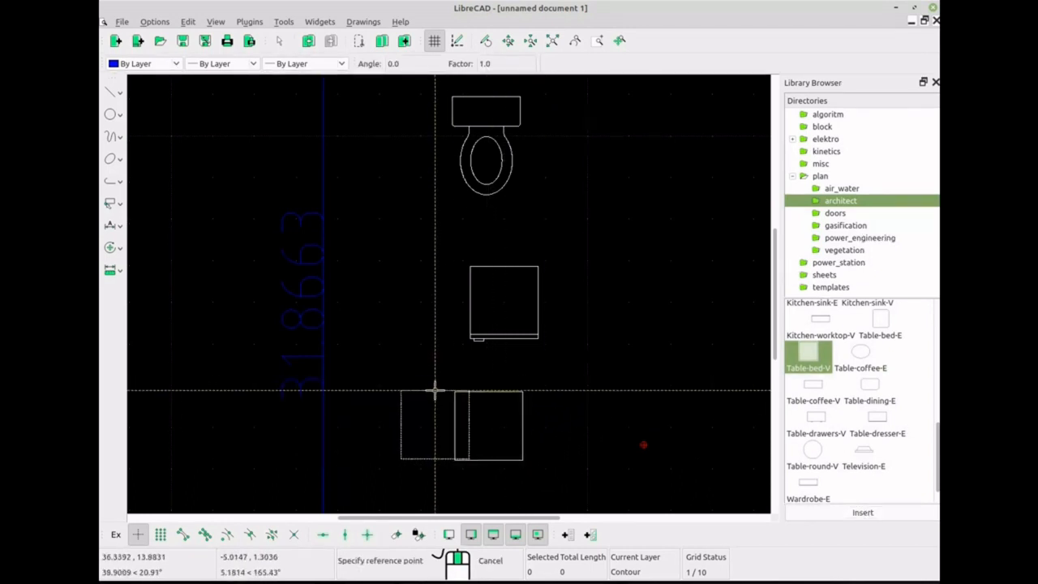
pyautogui.scroll(2, 435, 389)
pyautogui.rightClick(436, 390)
# Add an aligned dimension for the bed table's left side, placed about 0.4 ft outside the table
pyautogui.scroll(6, 453, 386)
pyautogui.scroll(1, 453, 386)
pyautogui.scroll(-5, 529, 449)
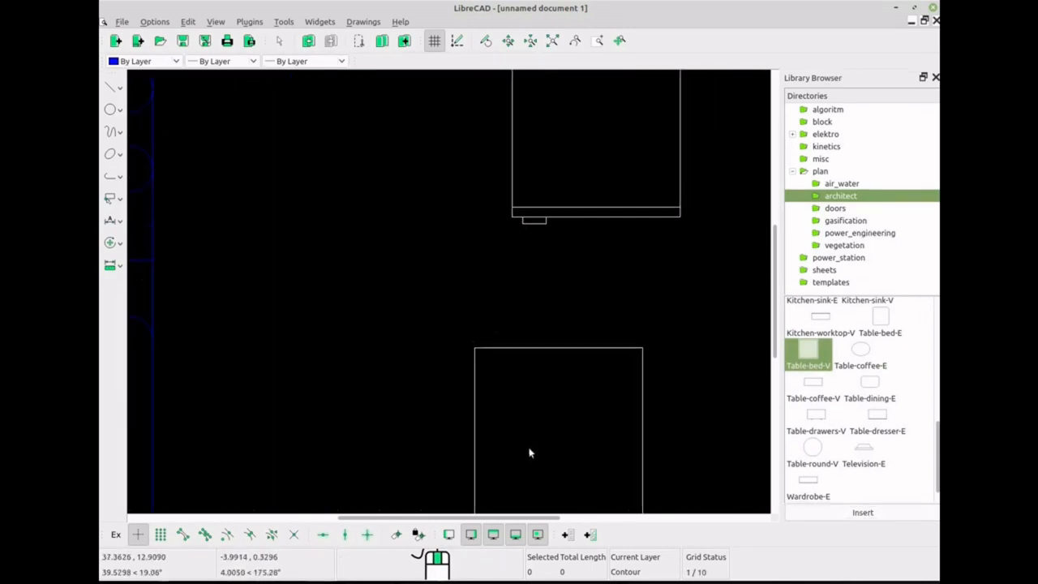
pyautogui.scroll(8, 527, 424)
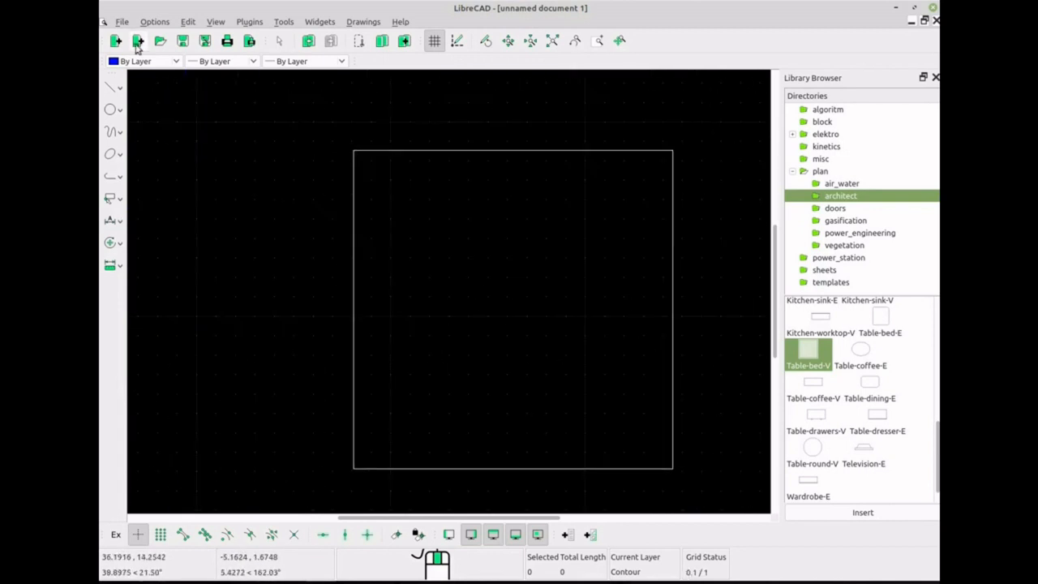
pyautogui.click(113, 220)
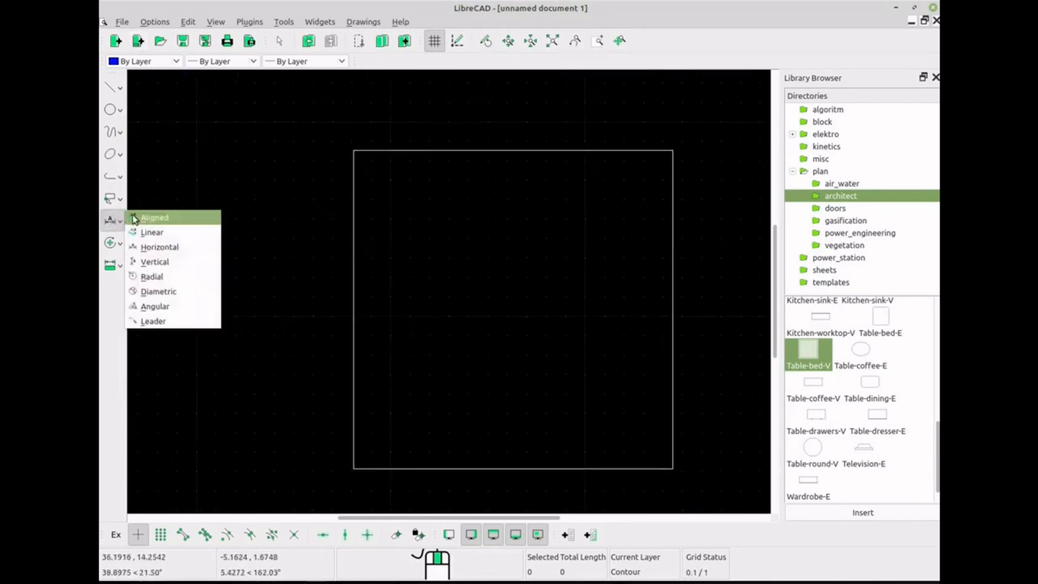
pyautogui.click(174, 221)
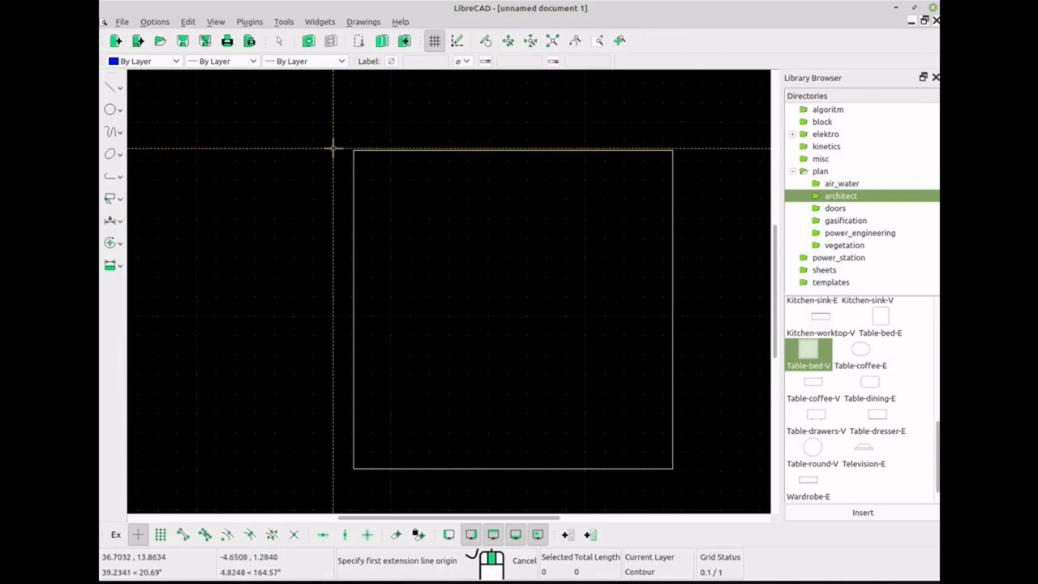
pyautogui.click(332, 456)
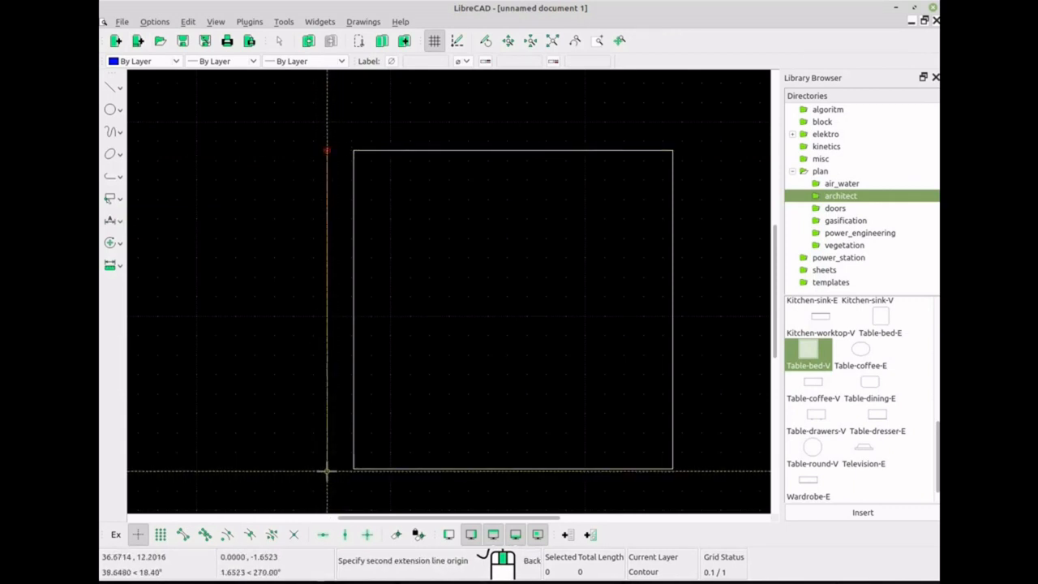
pyautogui.click(304, 405)
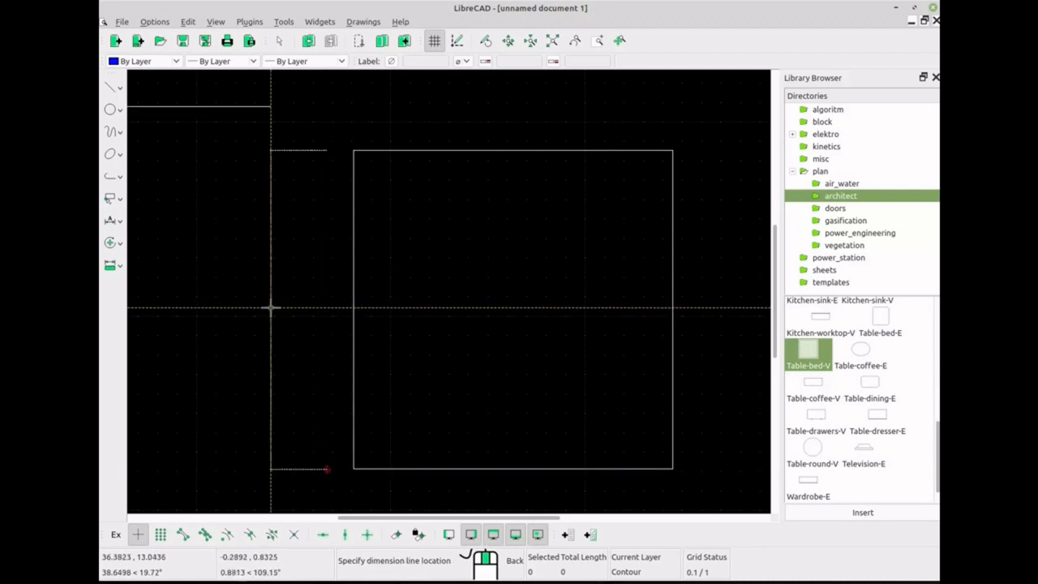
pyautogui.click(237, 281)
pyautogui.scroll(-1, 306, 341)
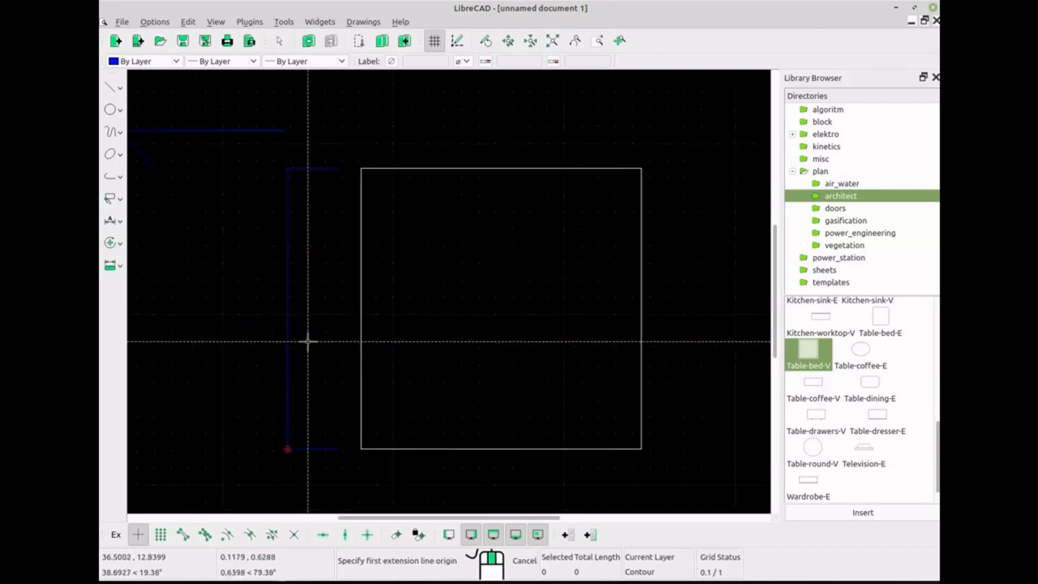
pyautogui.scroll(-3, 309, 345)
pyautogui.scroll(-2, 324, 324)
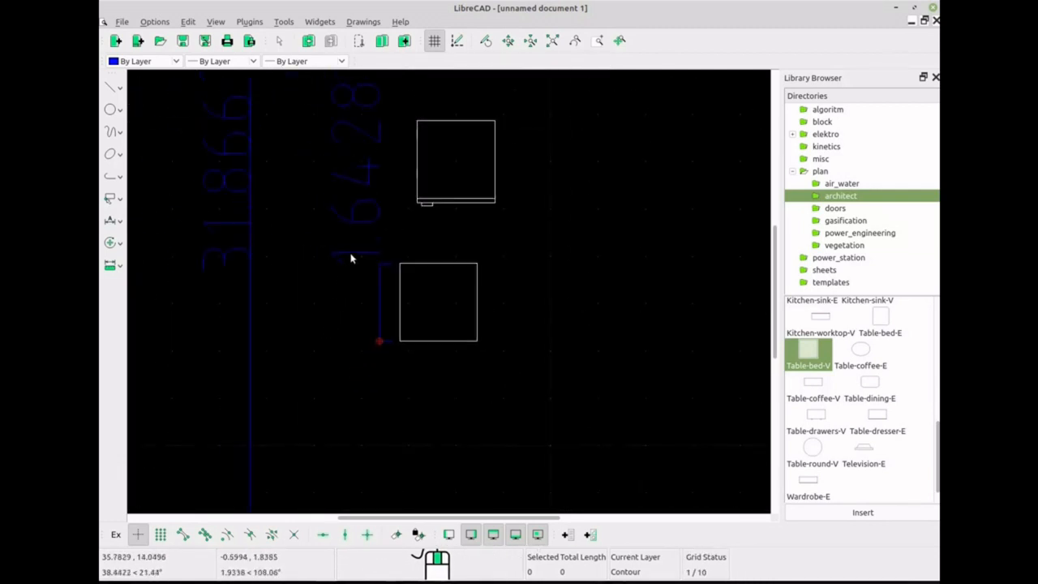
# Examine the bed table's side dimension and compare the table's size with the fridge
pyautogui.scroll(5, 419, 277)
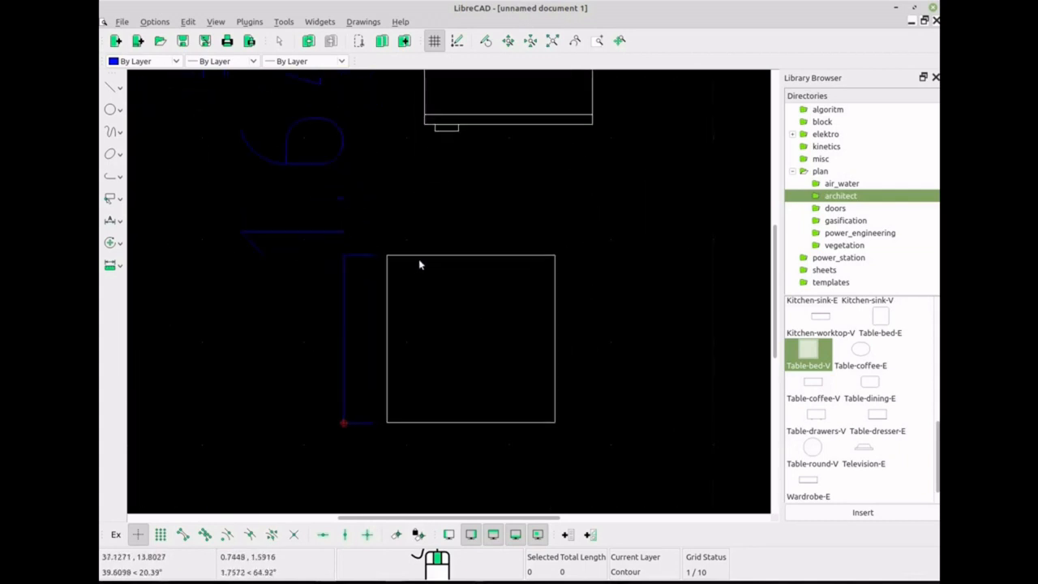
pyautogui.scroll(-2, 497, 459)
pyautogui.scroll(1, 511, 450)
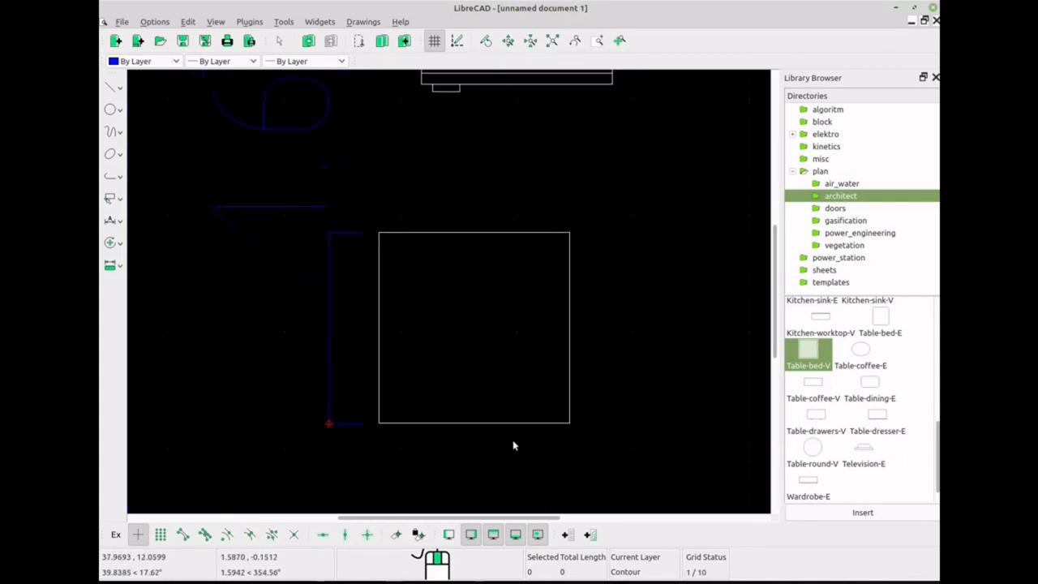
pyautogui.scroll(-3, 438, 272)
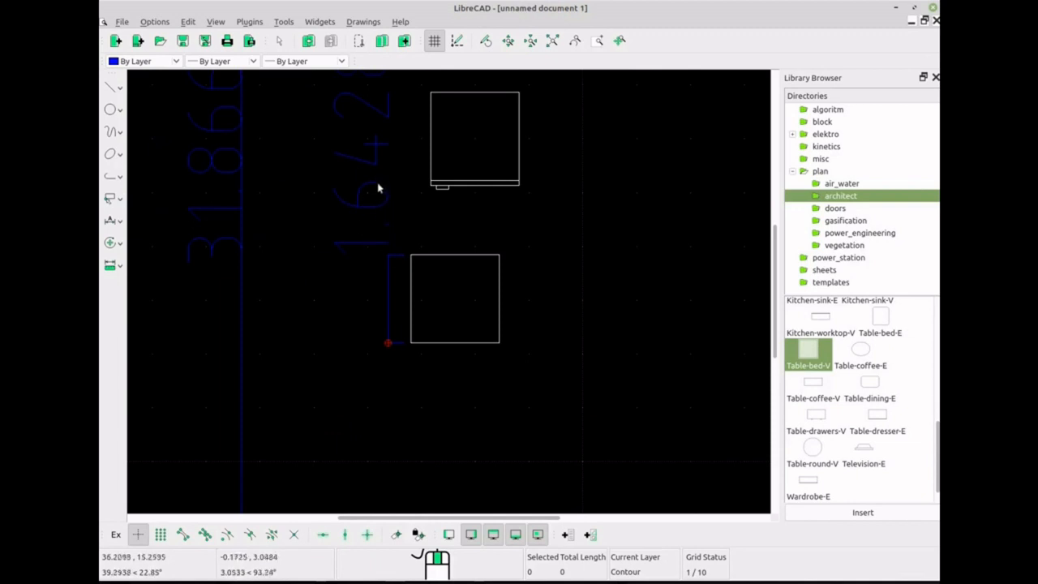
pyautogui.scroll(3, 486, 329)
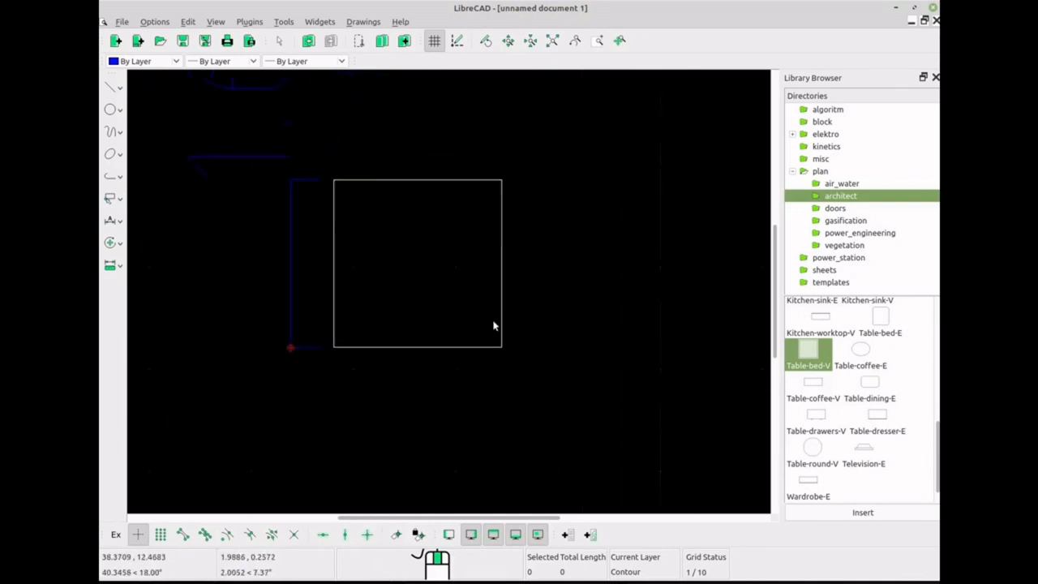
pyautogui.scroll(3, 372, 276)
pyautogui.scroll(-2, 359, 256)
pyautogui.scroll(2, 353, 247)
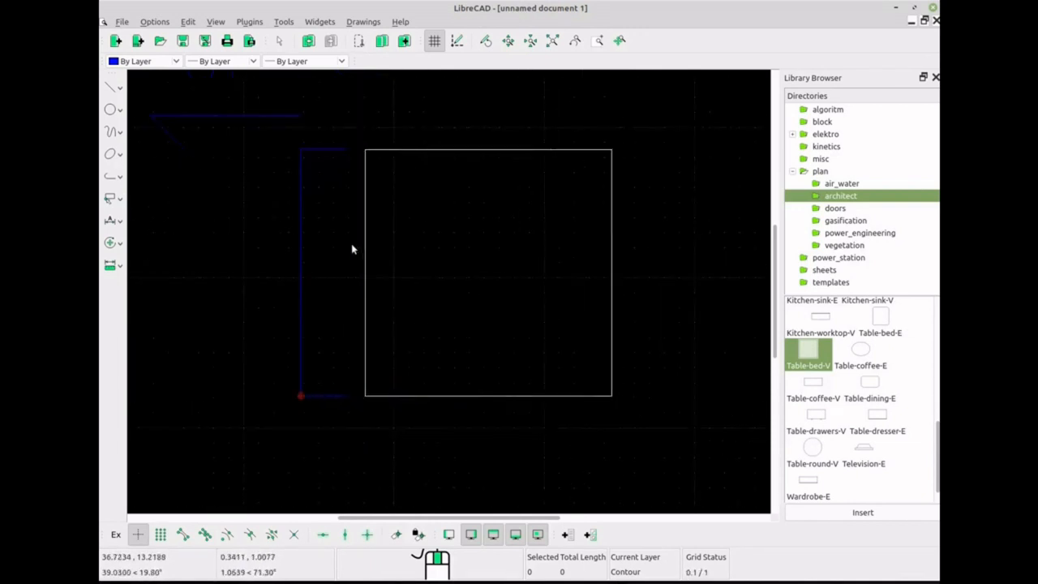
pyautogui.click(111, 243)
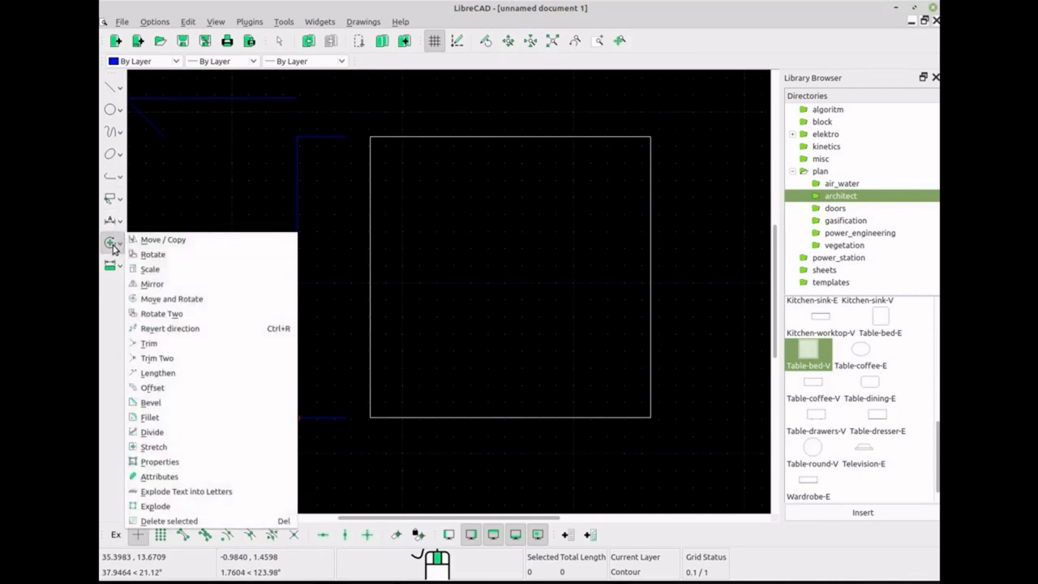
pyautogui.click(151, 269)
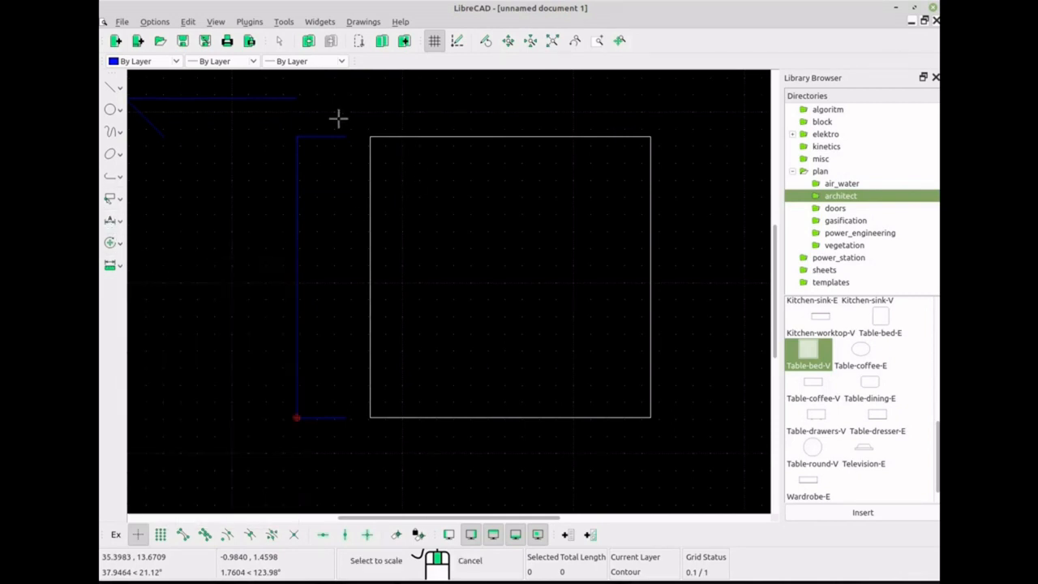
pyautogui.rightClick(633, 398)
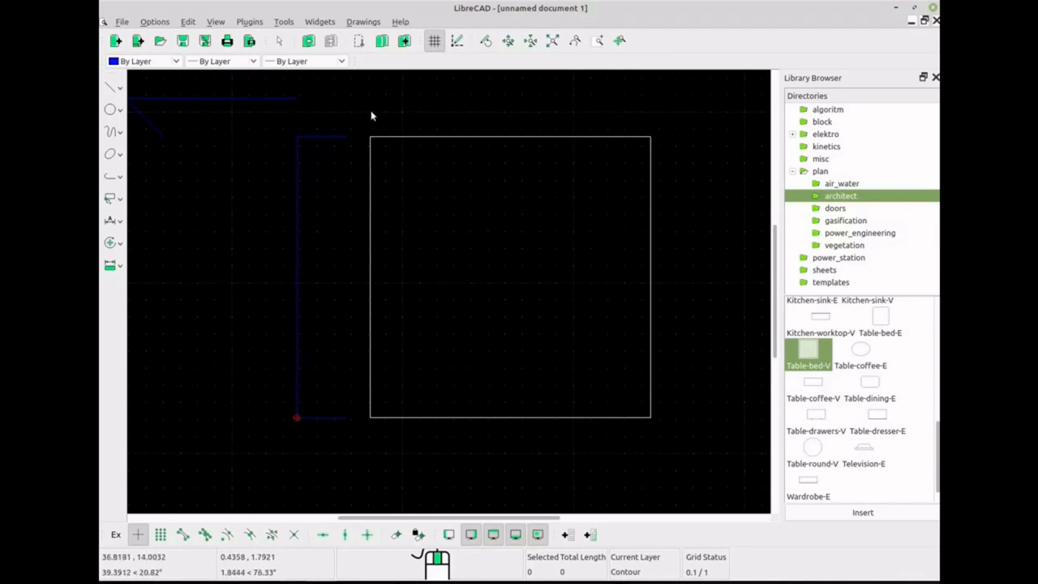
# Scale the bed table isotropically to twice its size about a point inside it, keeping the original
pyautogui.moveTo(360, 114); pyautogui.dragTo(712, 460)
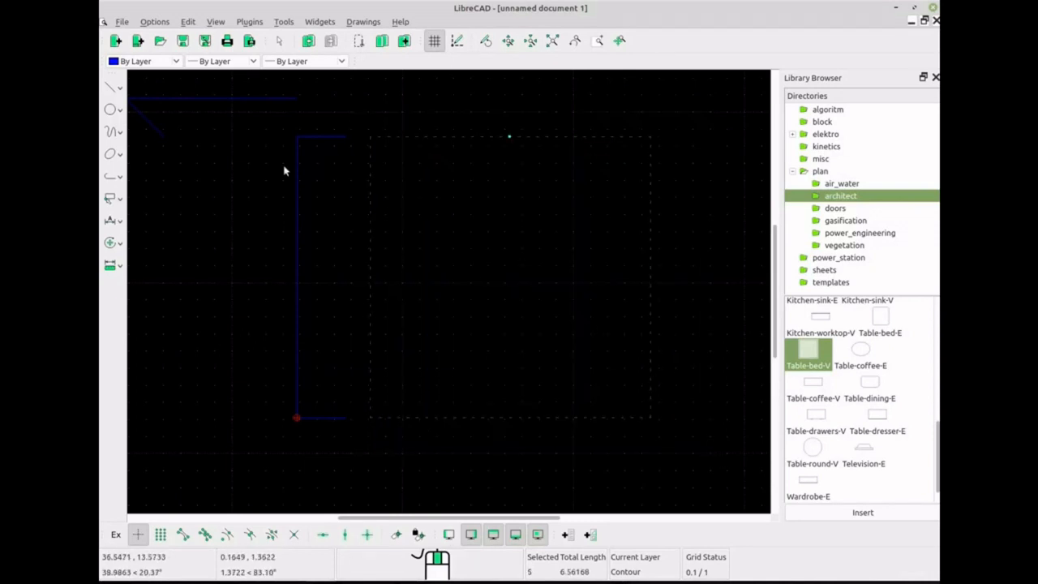
pyautogui.click(111, 243)
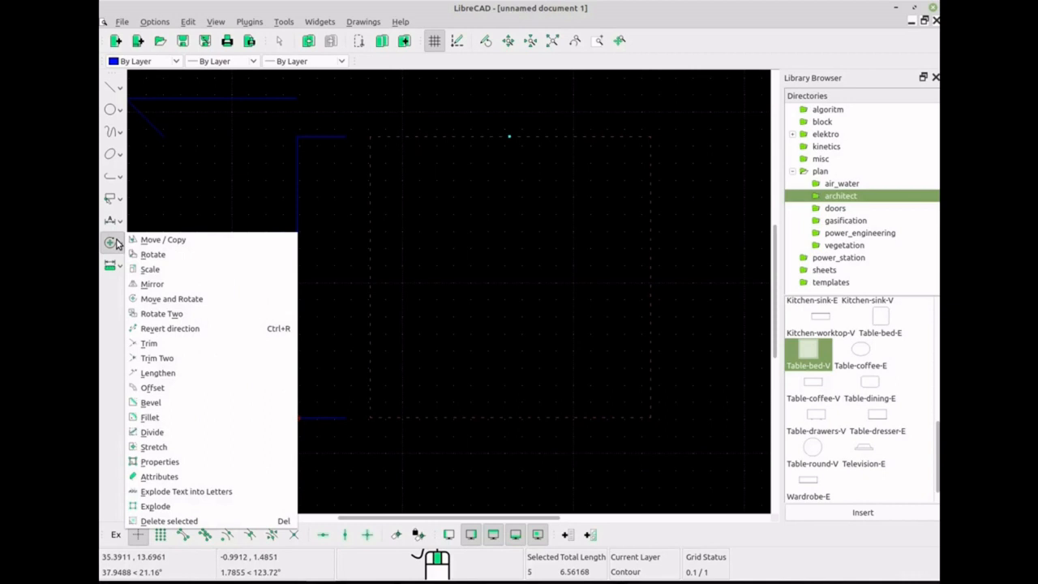
pyautogui.click(151, 270)
pyautogui.click(442, 307)
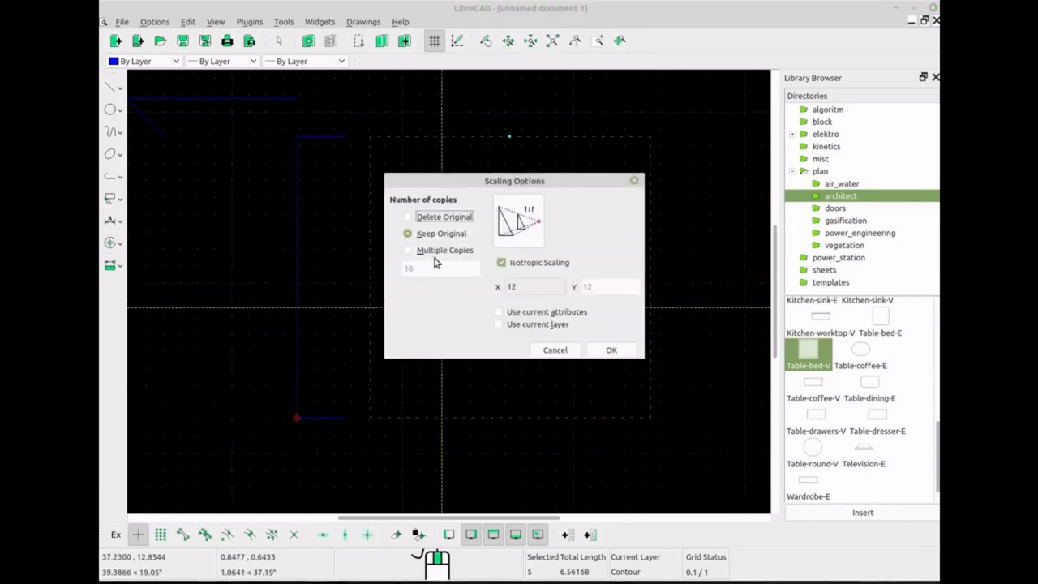
pyautogui.click(524, 287)
pyautogui.press('Return')
pyautogui.scroll(-1, 478, 296)
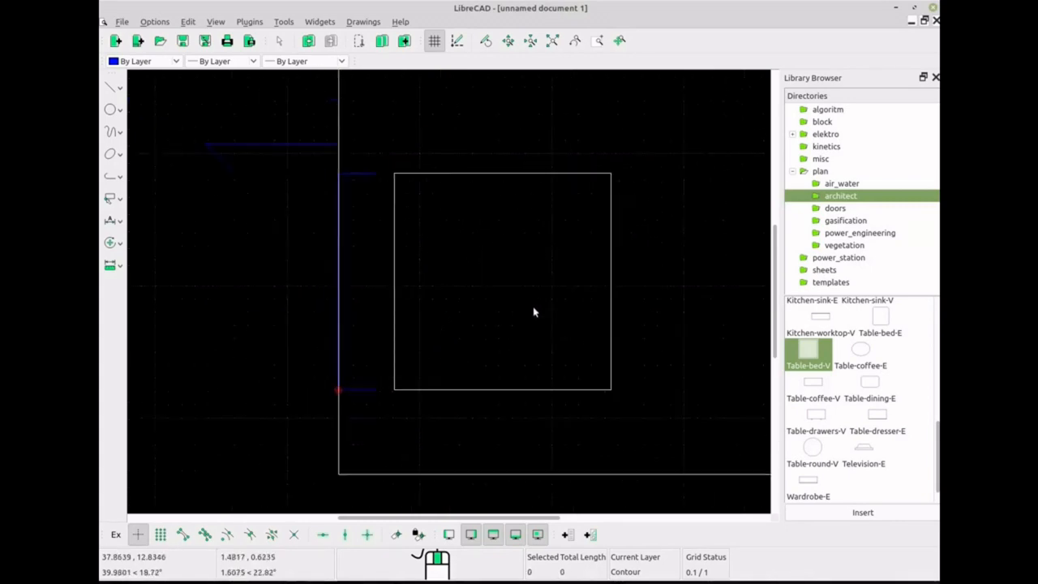
pyautogui.scroll(-6, 533, 312)
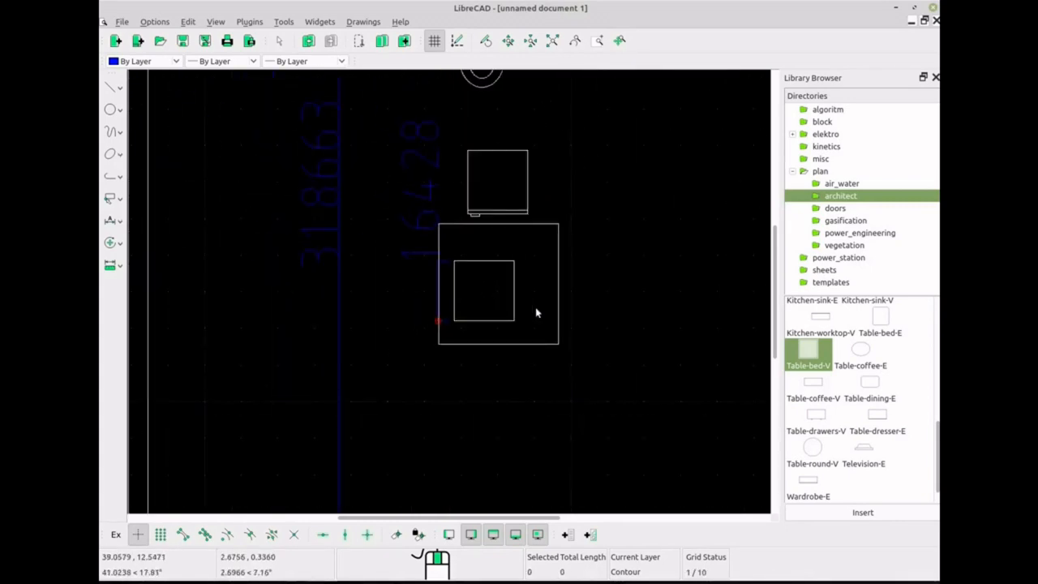
# Move the original small bed table out of the enlarged copy and delete it together with its side dimension
pyautogui.click(500, 261)
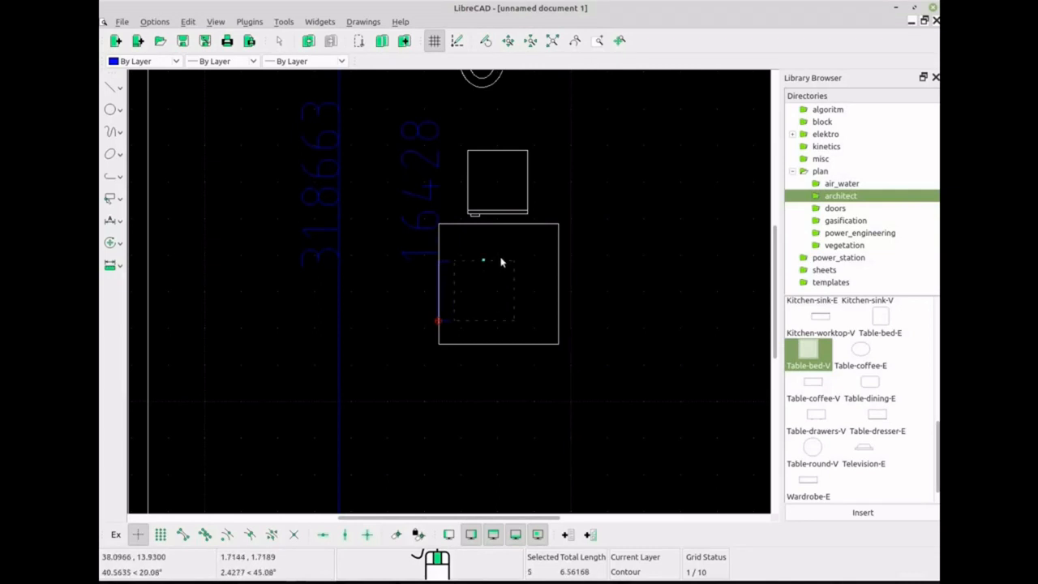
pyautogui.moveTo(483, 260); pyautogui.dragTo(641, 138)
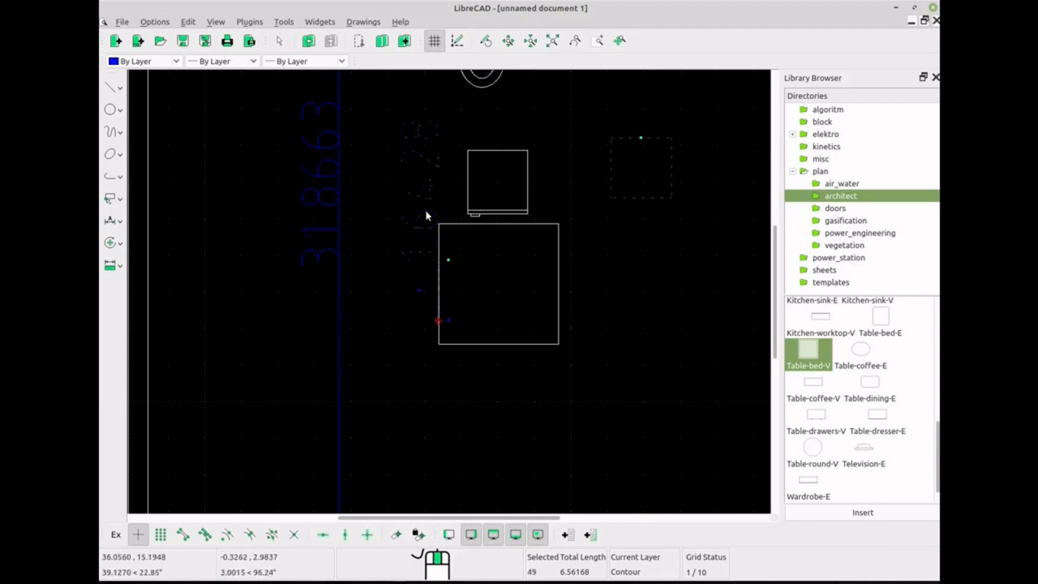
pyautogui.scroll(3, 467, 299)
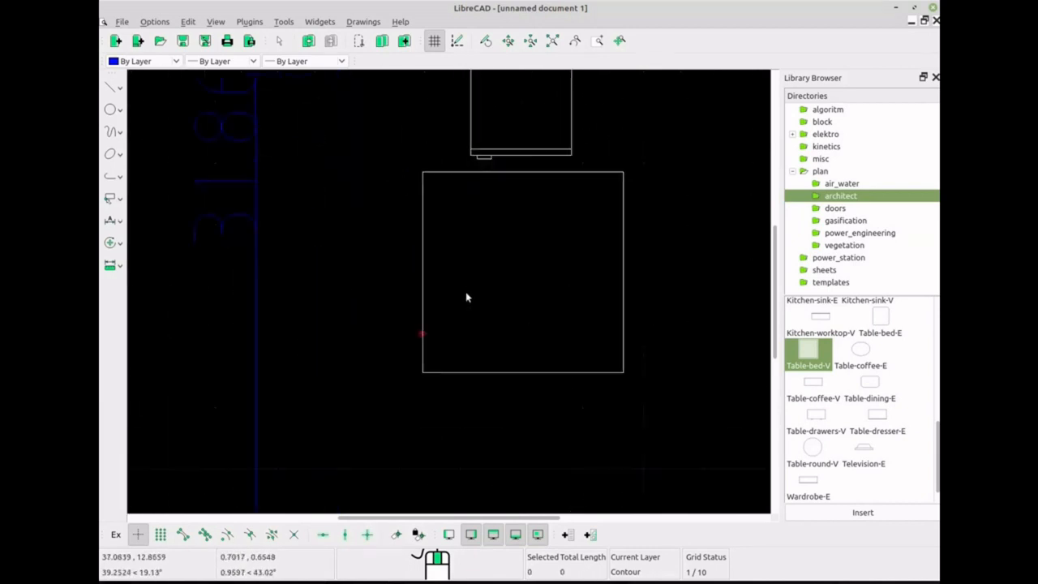
# Add an aligned dimension for the enlarged bed table's left side, placed about 0.9 ft outside the table
pyautogui.click(111, 220)
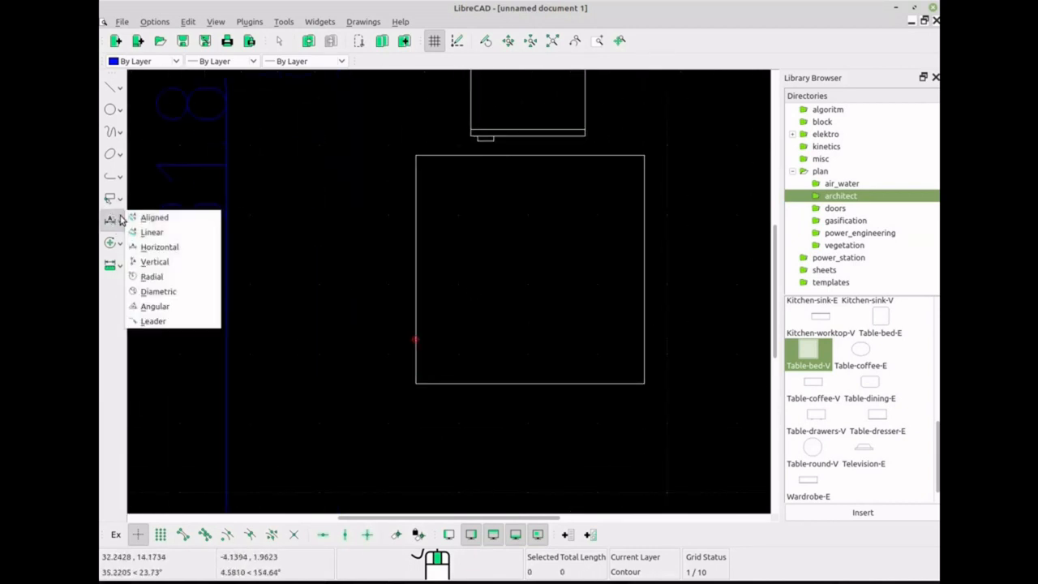
pyautogui.click(150, 216)
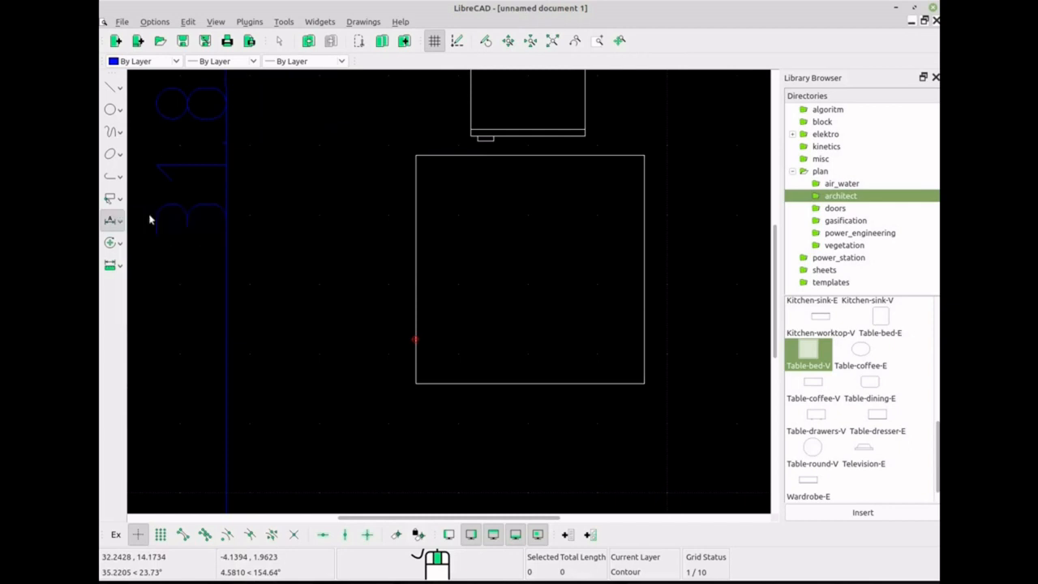
pyautogui.click(407, 154)
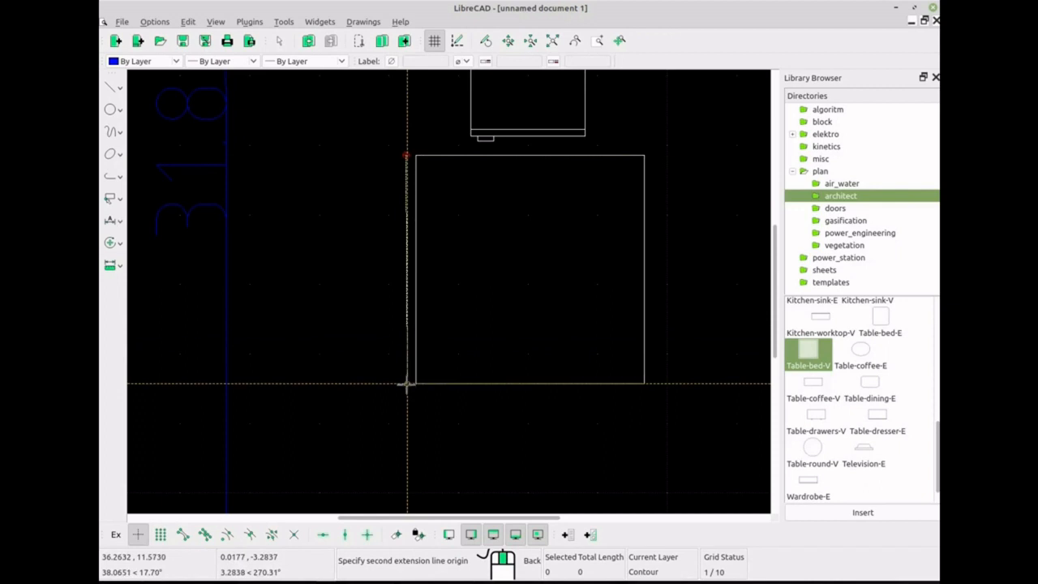
pyautogui.click(388, 312)
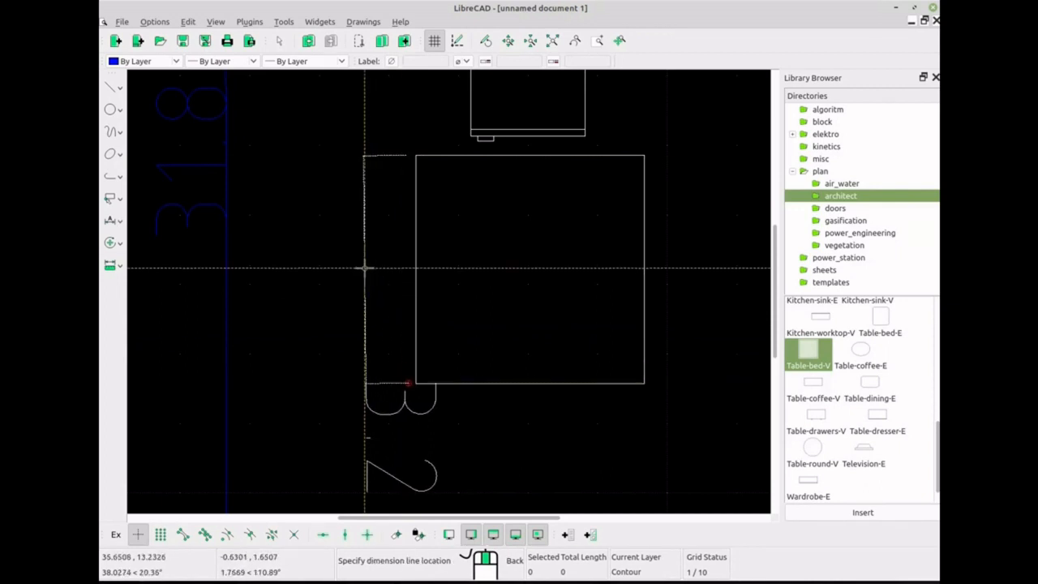
pyautogui.scroll(-1, 362, 276)
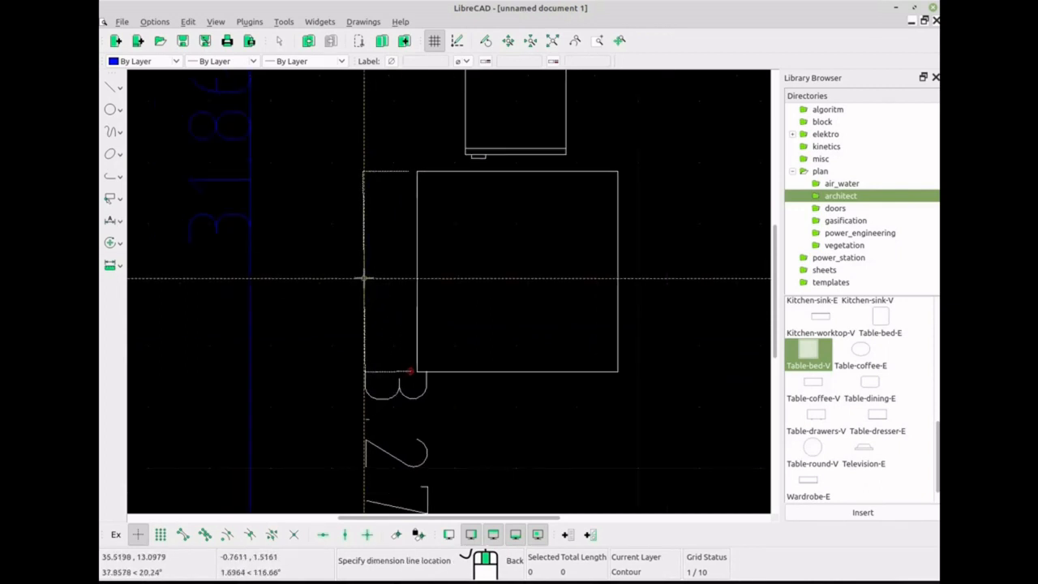
pyautogui.click(438, 417)
pyautogui.scroll(-1, 446, 438)
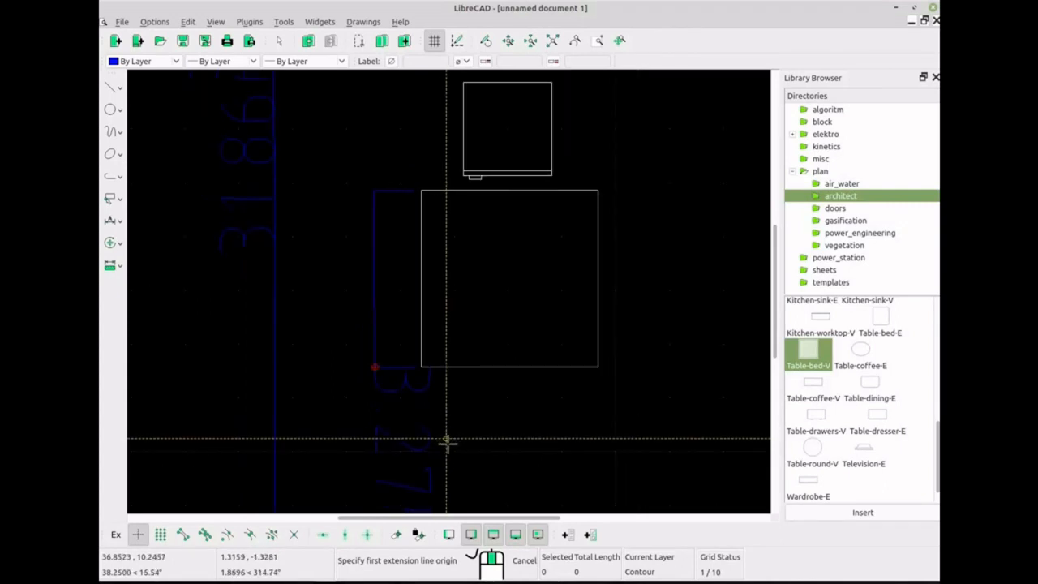
pyautogui.scroll(-1, 447, 429)
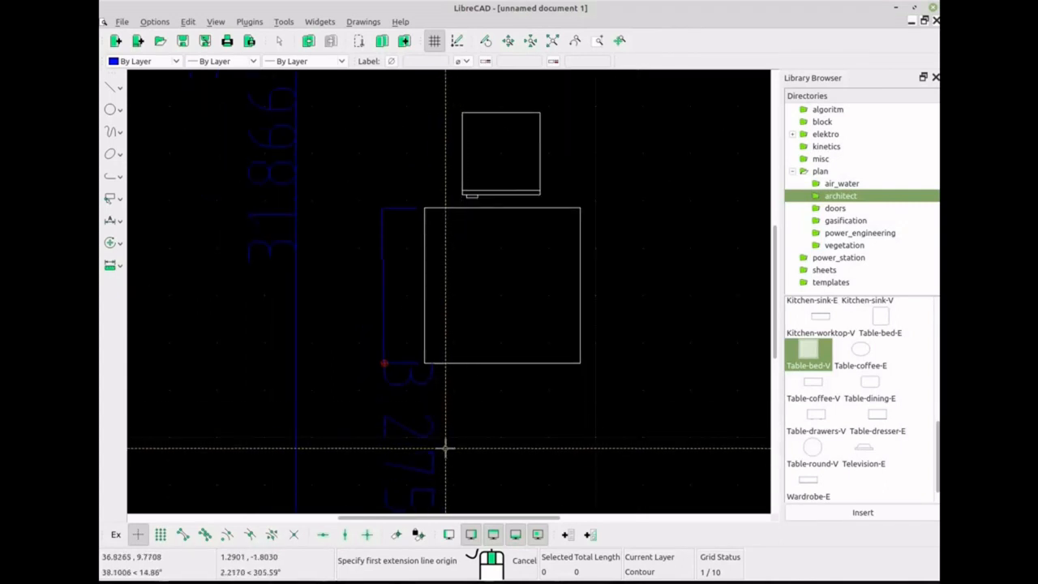
pyautogui.scroll(-1, 447, 451)
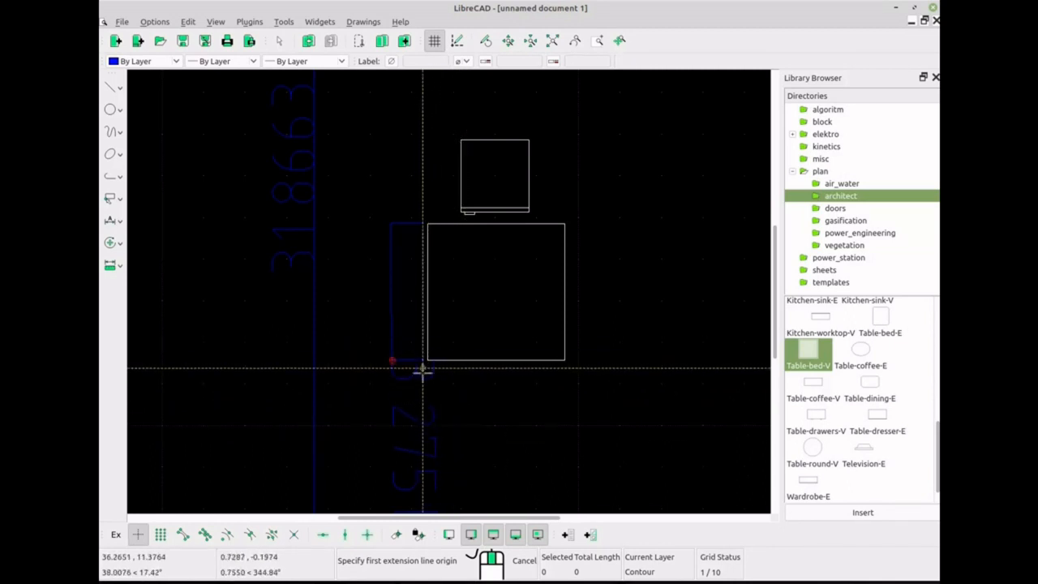
# Delete the vertical dimension next to the large square outside the floor plan
pyautogui.scroll(-1, 447, 316)
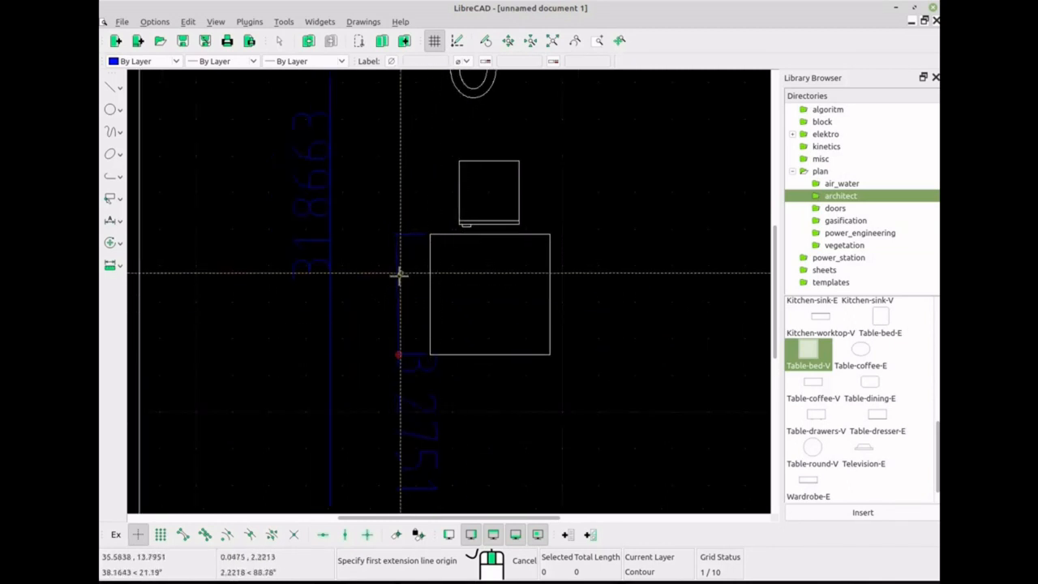
pyautogui.rightClick(403, 362)
pyautogui.click(403, 364)
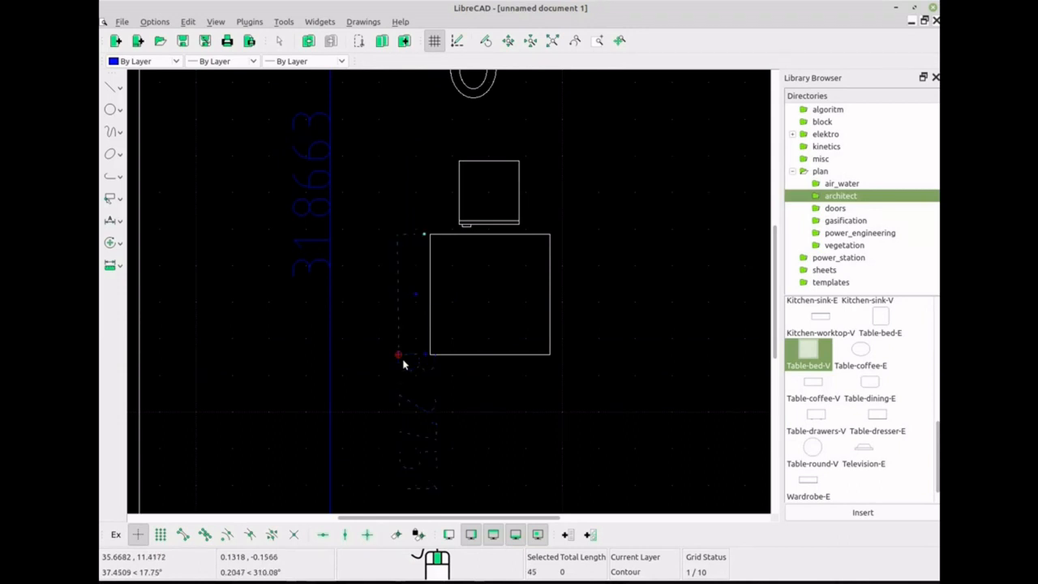
pyautogui.scroll(-5, 463, 360)
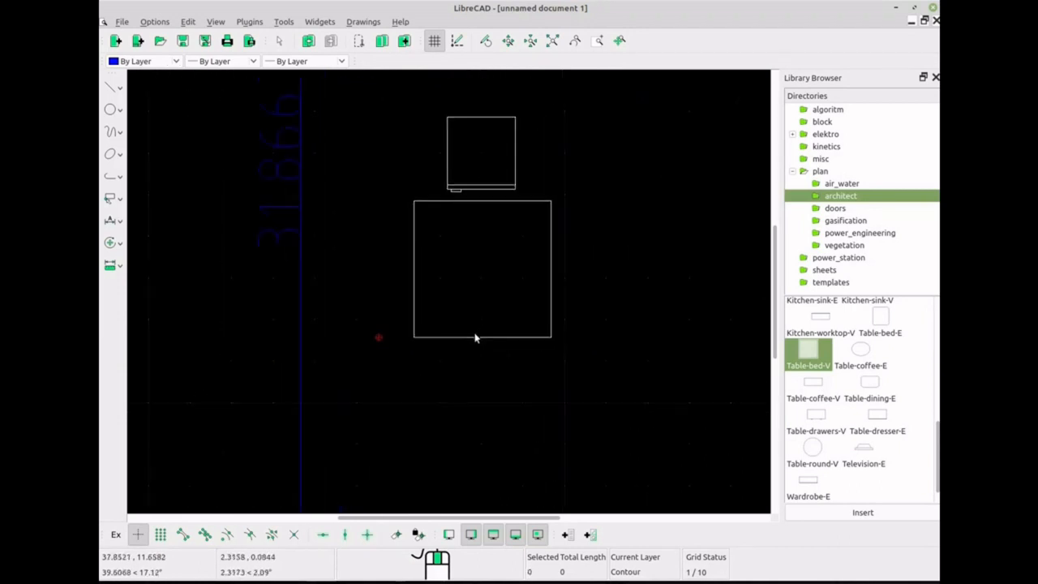
# Copy the large square into the upper middle room, close to the top wall and right partition, keeping the original
pyautogui.scroll(-2, 459, 321)
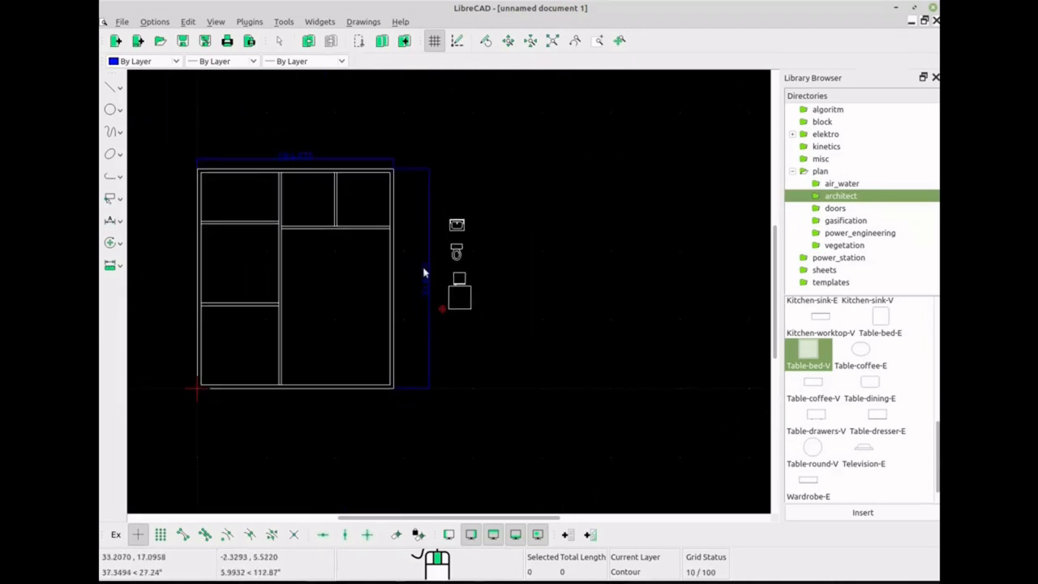
pyautogui.scroll(8, 454, 302)
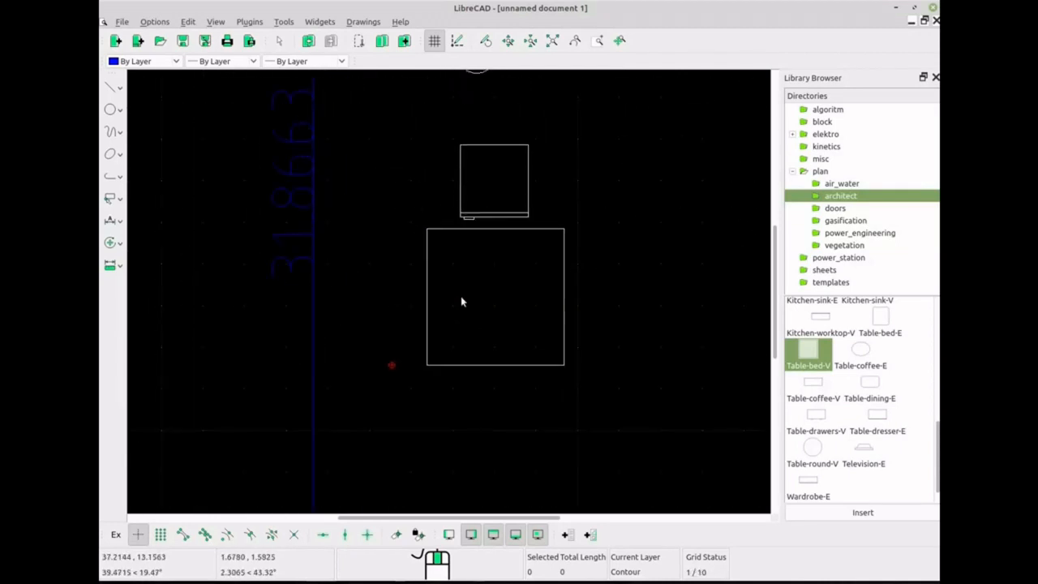
pyautogui.moveTo(417, 225); pyautogui.dragTo(599, 393)
pyautogui.click(113, 242)
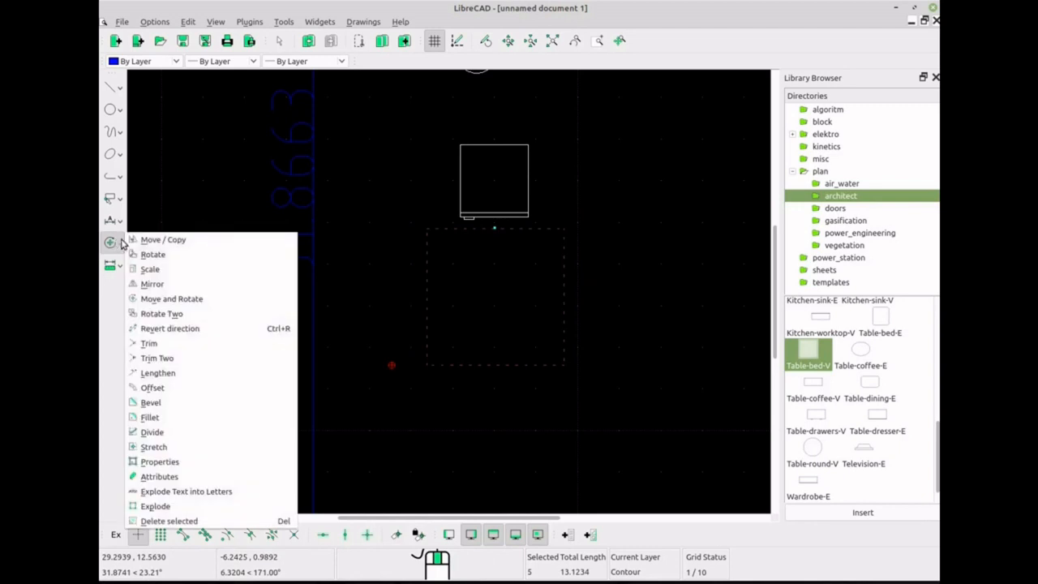
pyautogui.click(161, 241)
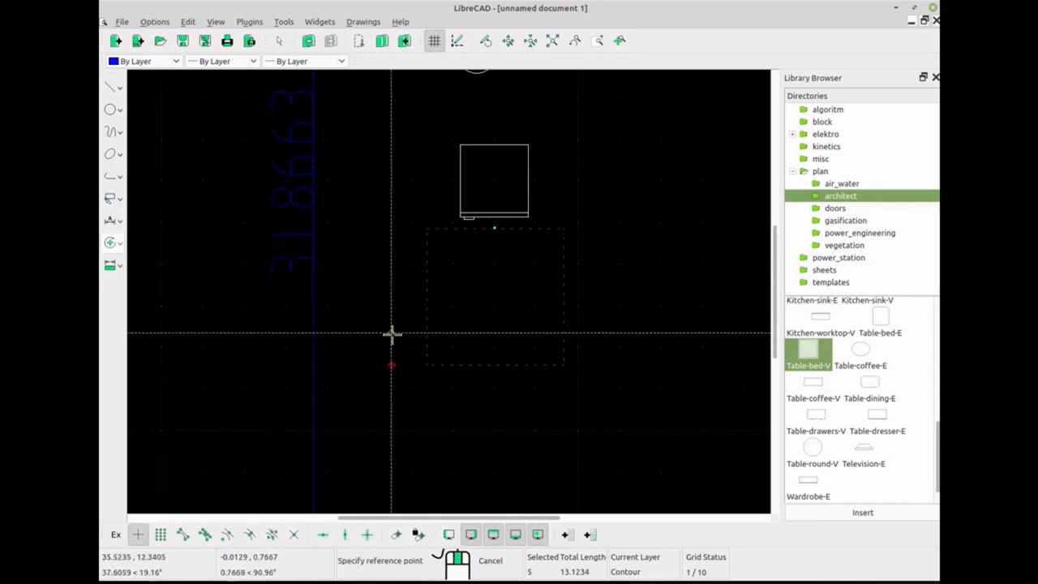
pyautogui.click(422, 366)
pyautogui.scroll(-10, 268, 289)
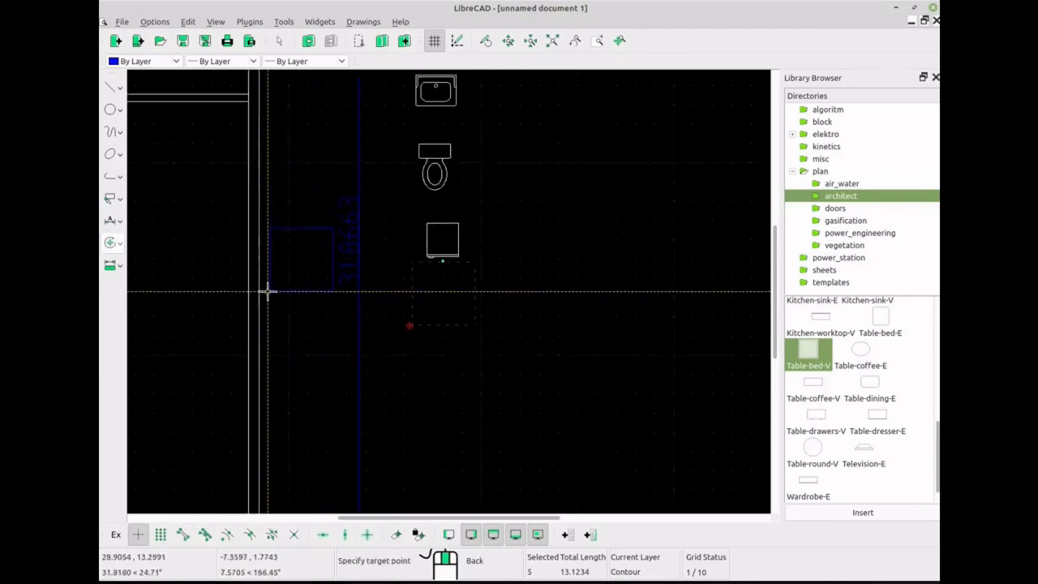
pyautogui.scroll(10, 255, 225)
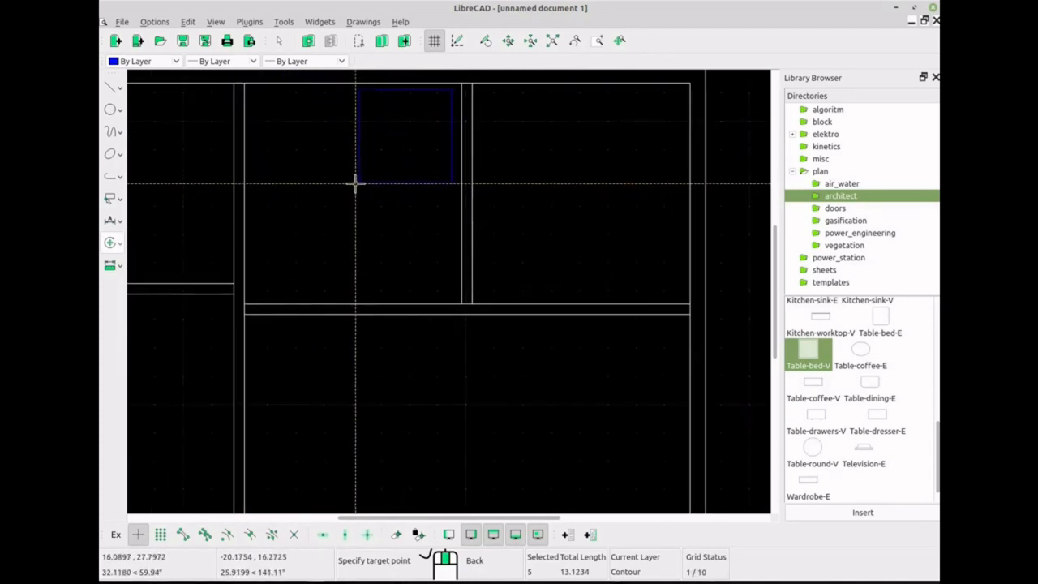
pyautogui.click(355, 183)
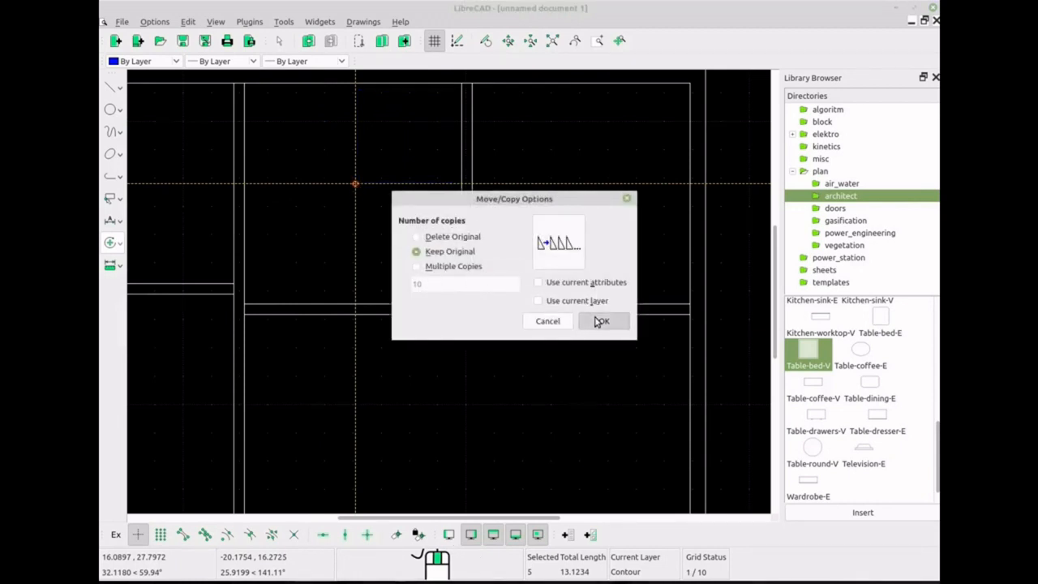
pyautogui.click(600, 321)
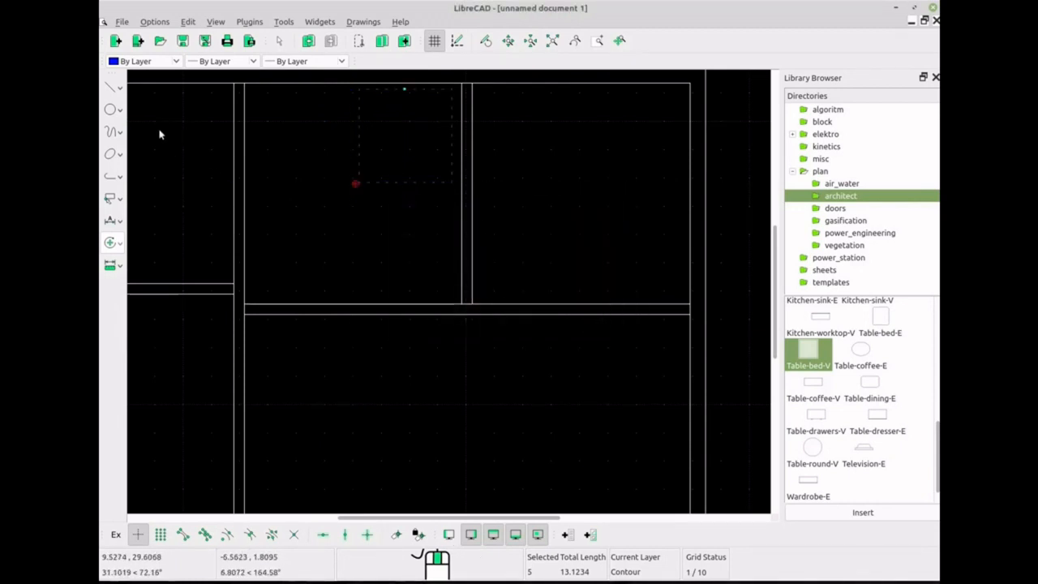
pyautogui.click(111, 87)
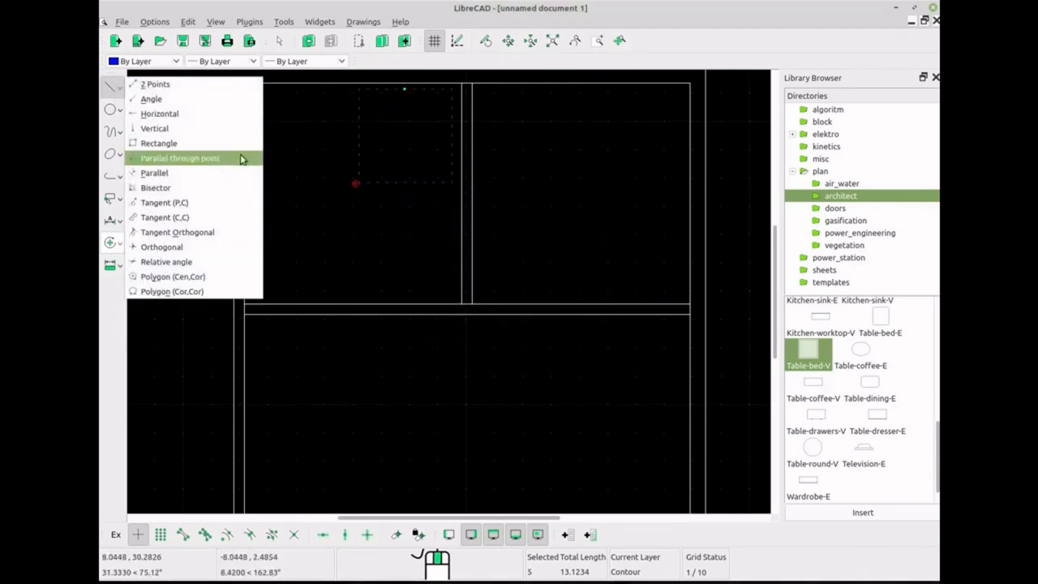
pyautogui.click(170, 85)
pyautogui.press('Escape')
pyautogui.press('Escape')
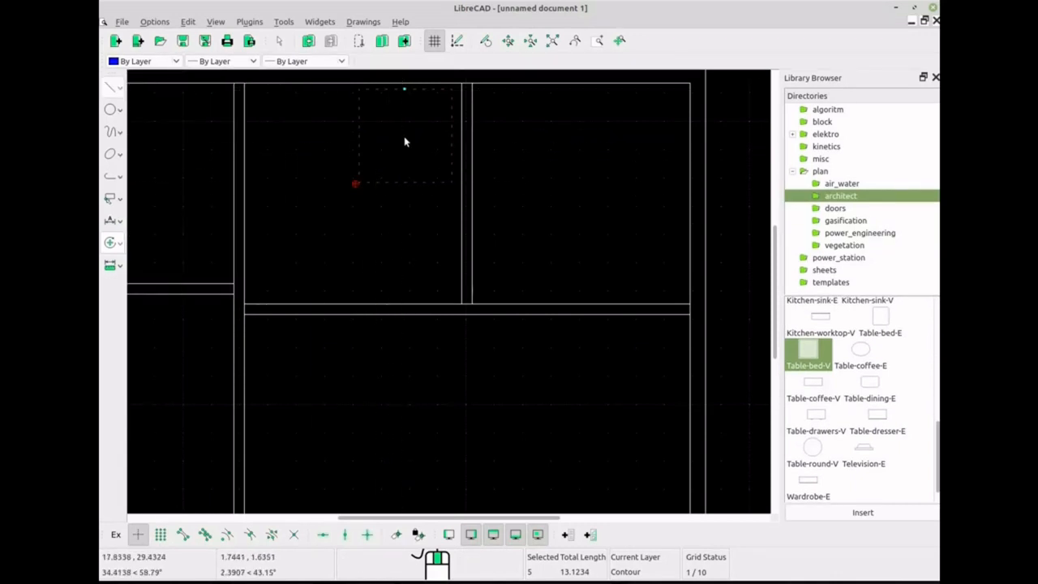
# Deselect the copied square and draw two crossing diagonal lines inside it, about 1.6 and 2.4 units long
pyautogui.moveTo(421, 120); pyautogui.dragTo(391, 145)
pyautogui.click(111, 86)
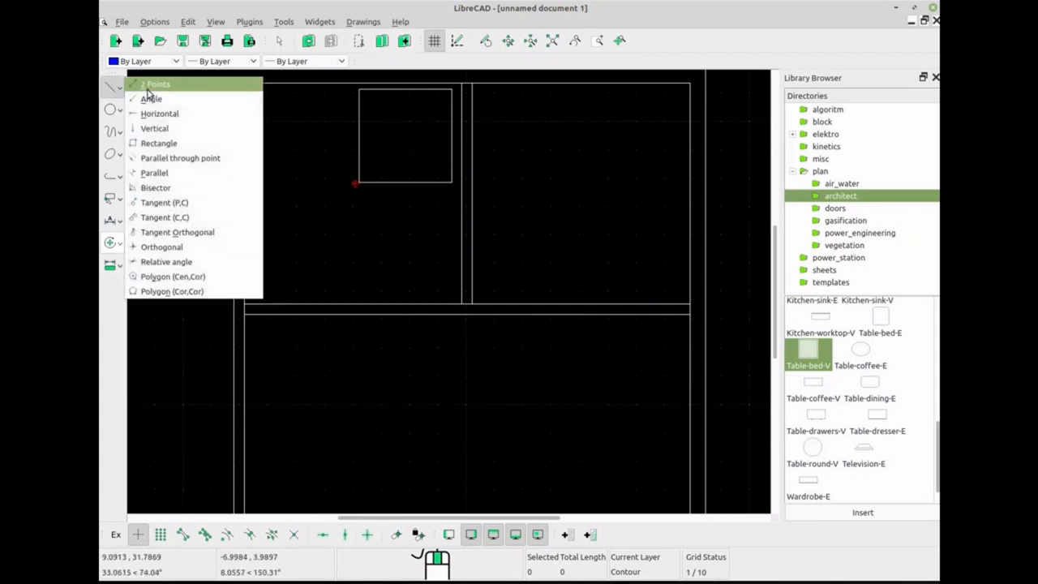
pyautogui.click(146, 86)
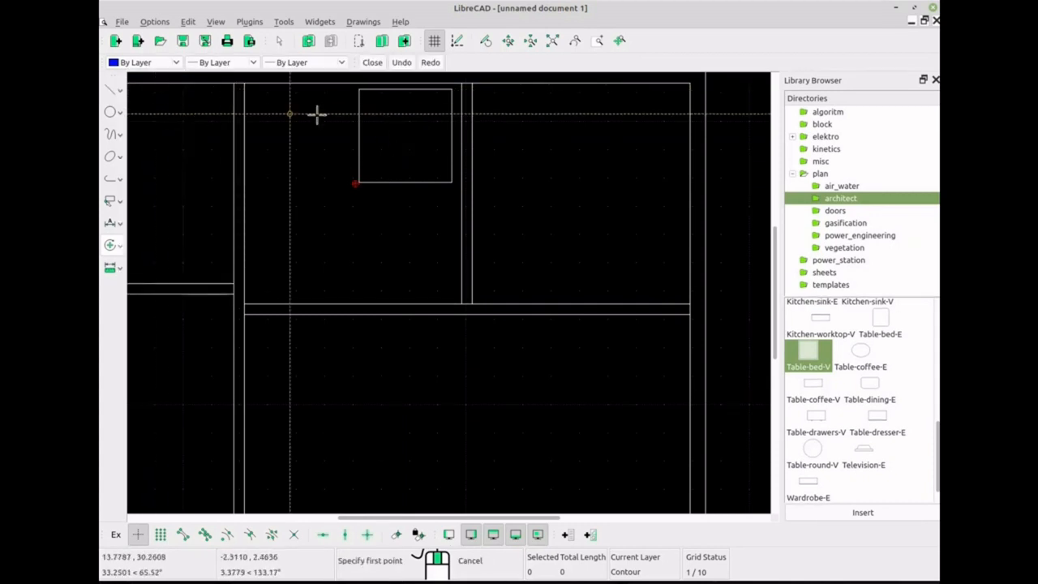
pyautogui.click(420, 119)
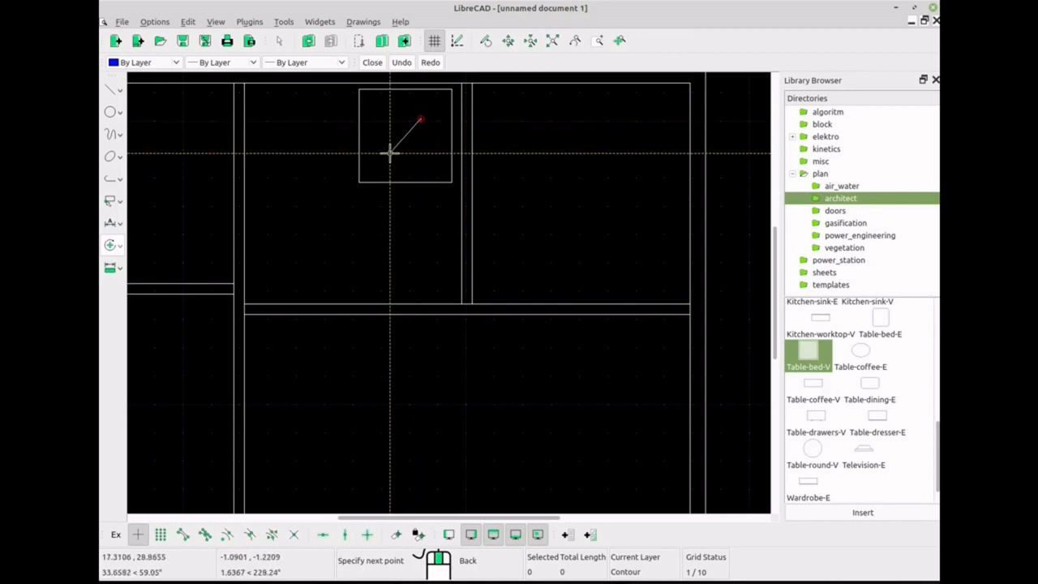
pyautogui.click(390, 152)
pyautogui.rightClick(379, 117)
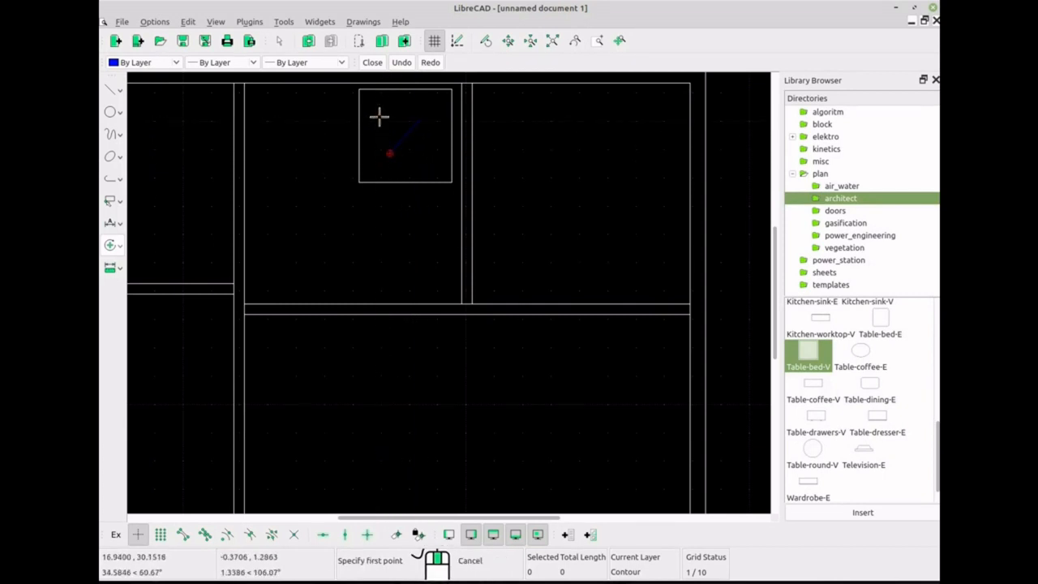
pyautogui.click(380, 116)
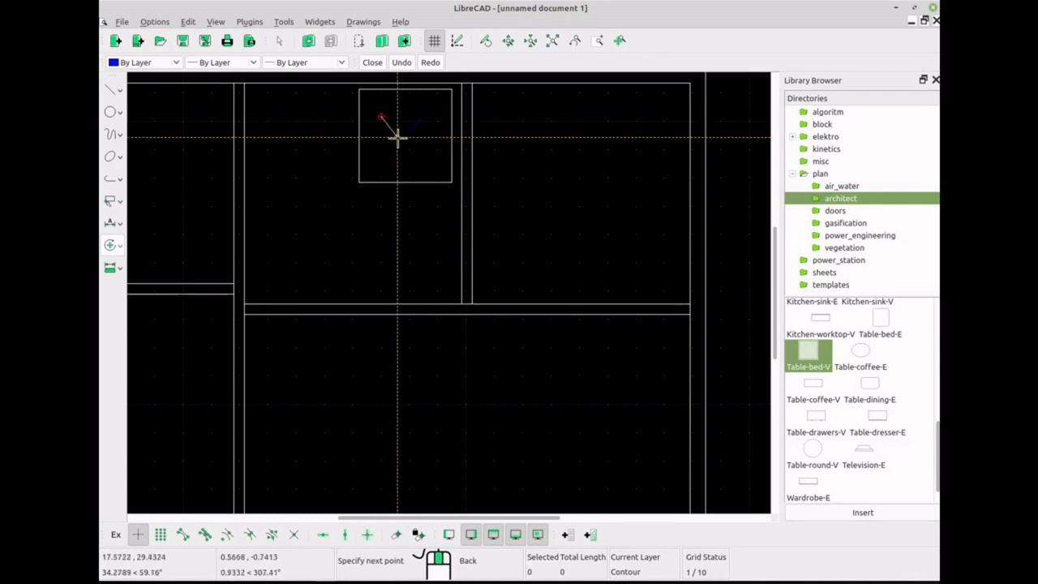
pyautogui.click(431, 159)
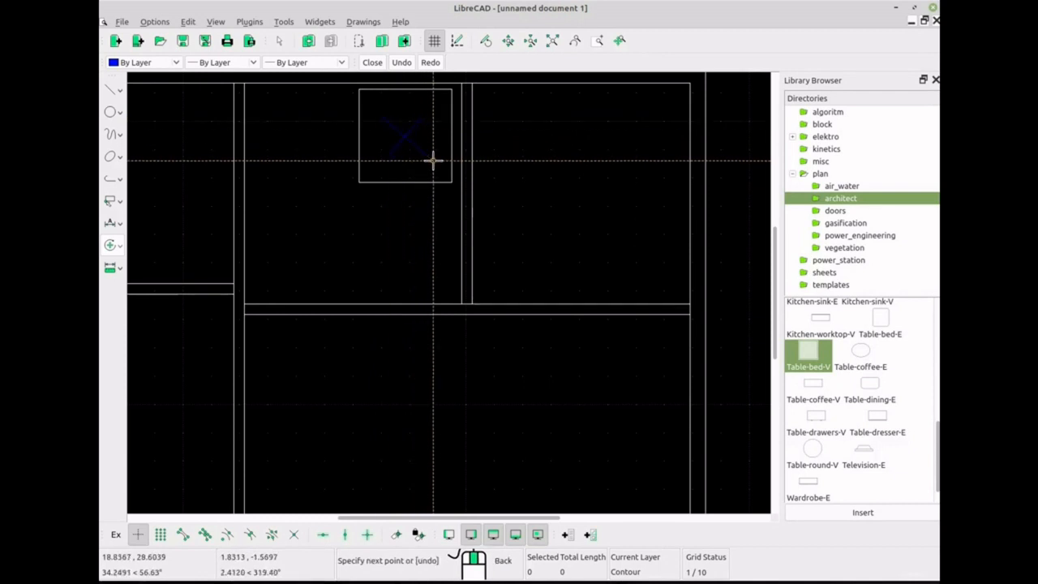
pyautogui.rightClick(430, 160)
pyautogui.rightClick(431, 160)
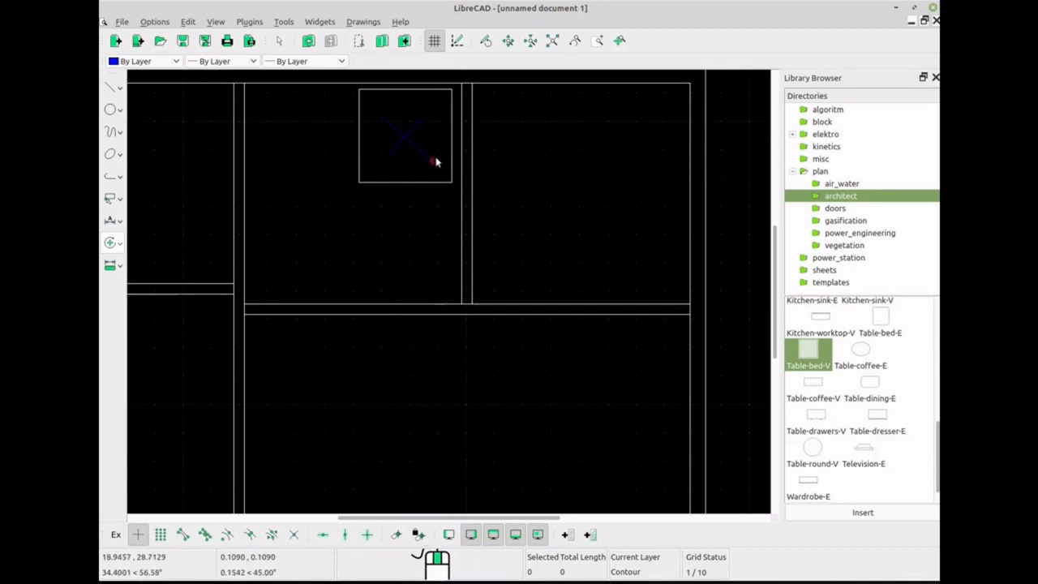
# Move the toilet into the upper middle room, to the left of the crossed square, deleting the original
pyautogui.scroll(-3, 432, 162)
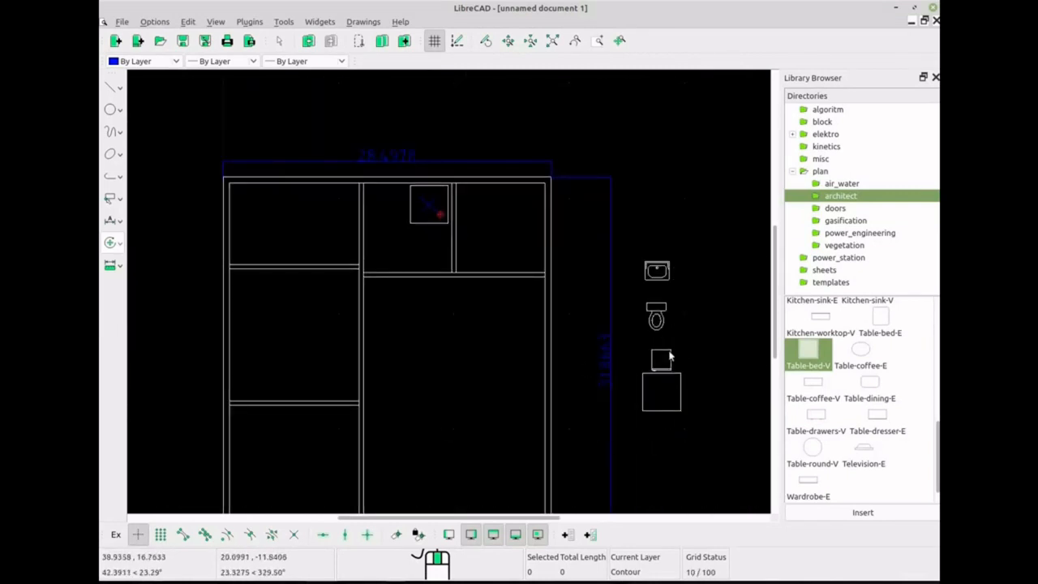
pyautogui.moveTo(637, 291); pyautogui.dragTo(674, 341)
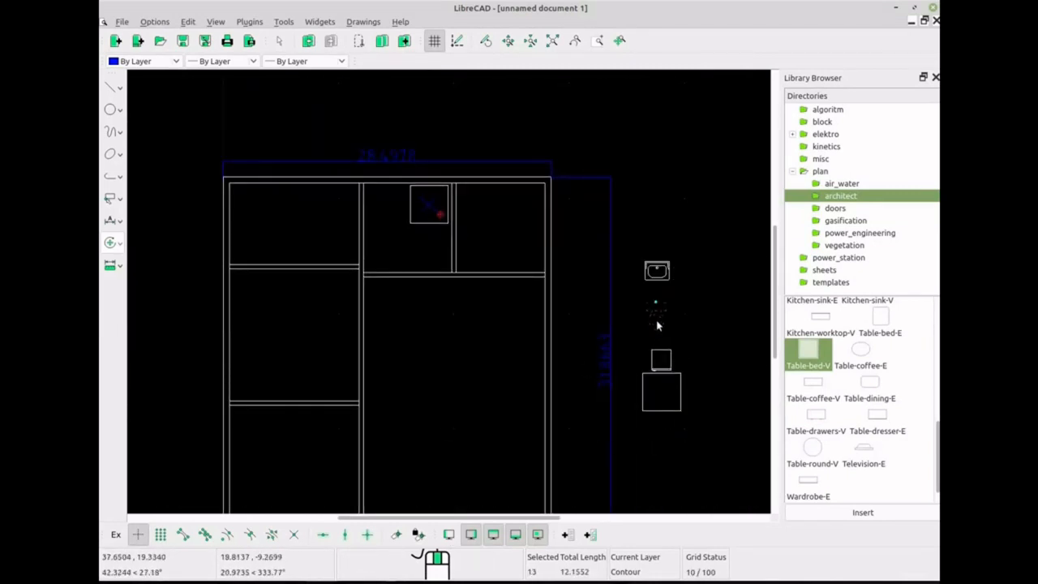
pyautogui.click(114, 242)
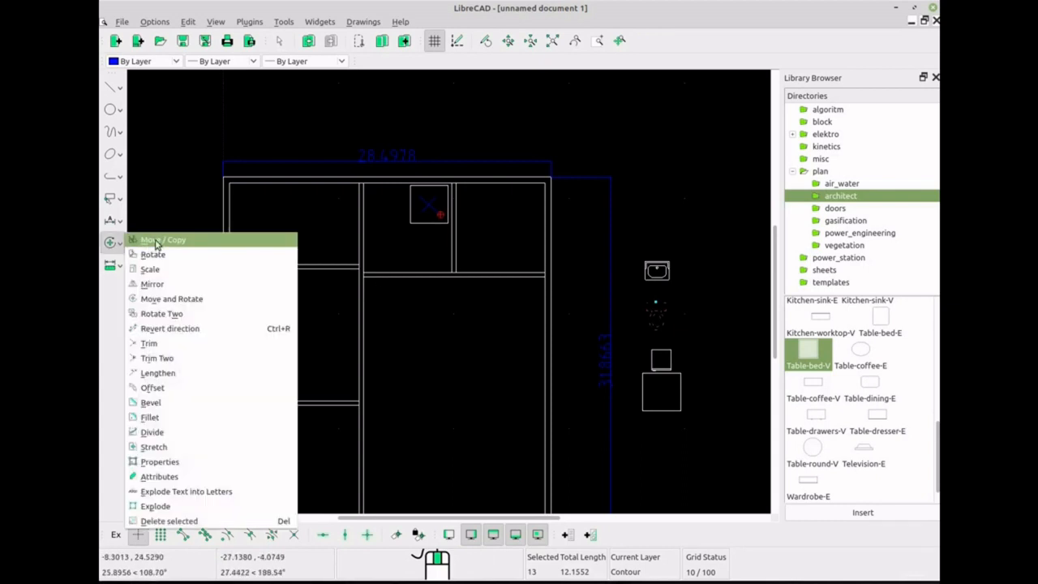
pyautogui.click(156, 243)
pyautogui.click(653, 308)
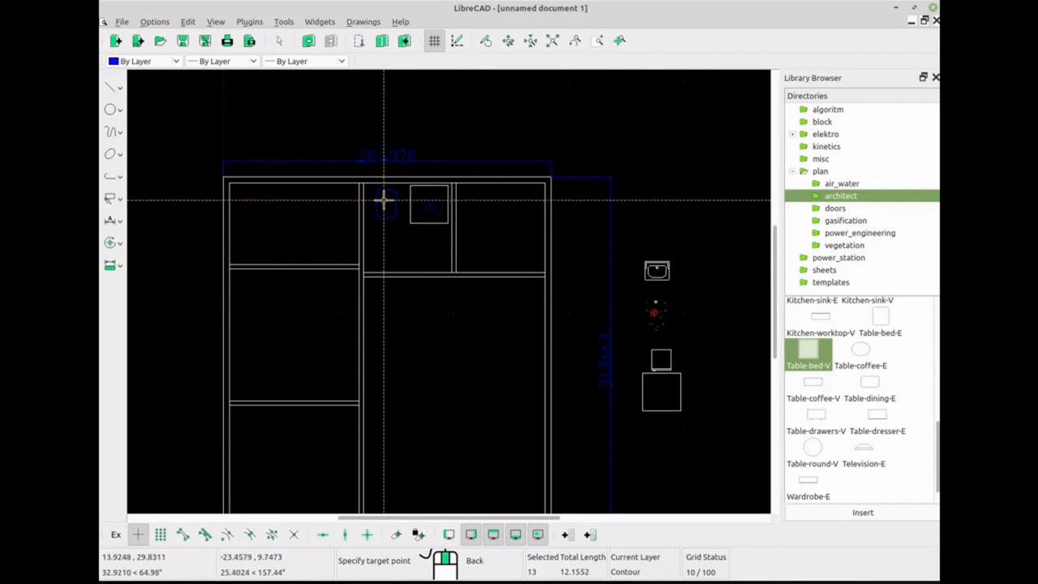
pyautogui.click(383, 200)
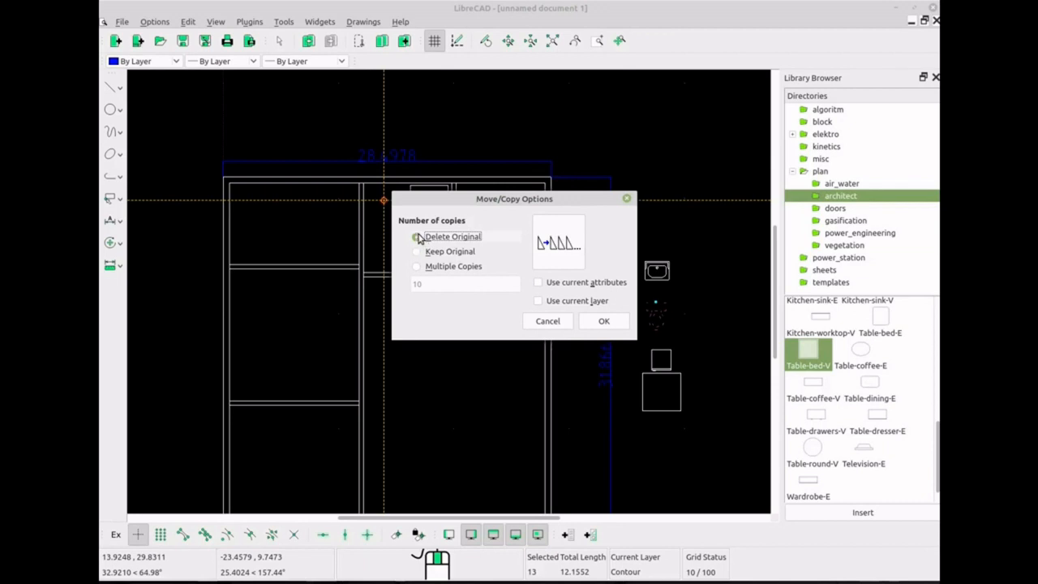
pyautogui.click(604, 322)
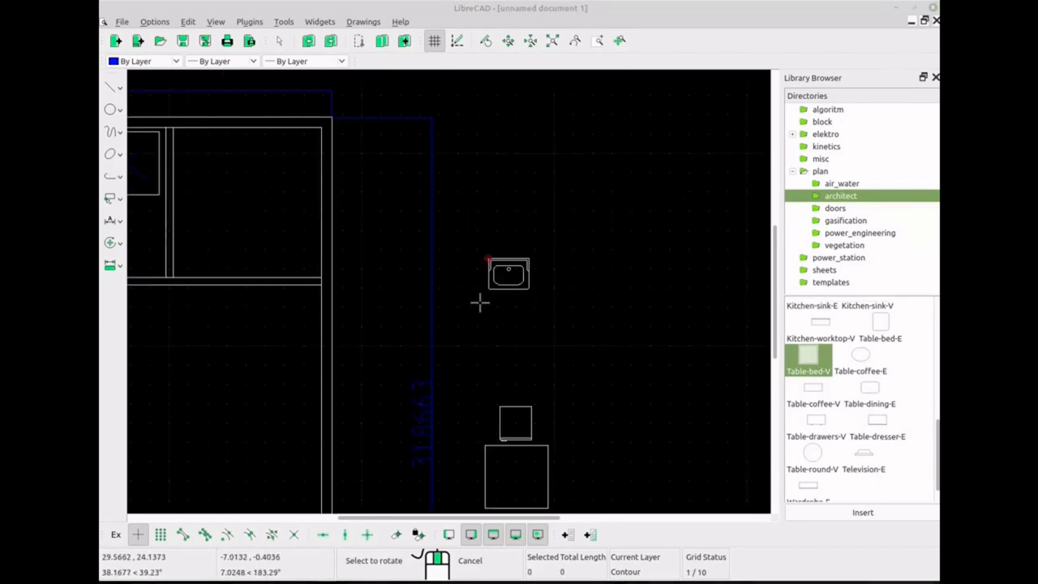
# Rotate the sink by 180° about a point near its upper-left corner, keeping the original
pyautogui.scroll(-2, 483, 280)
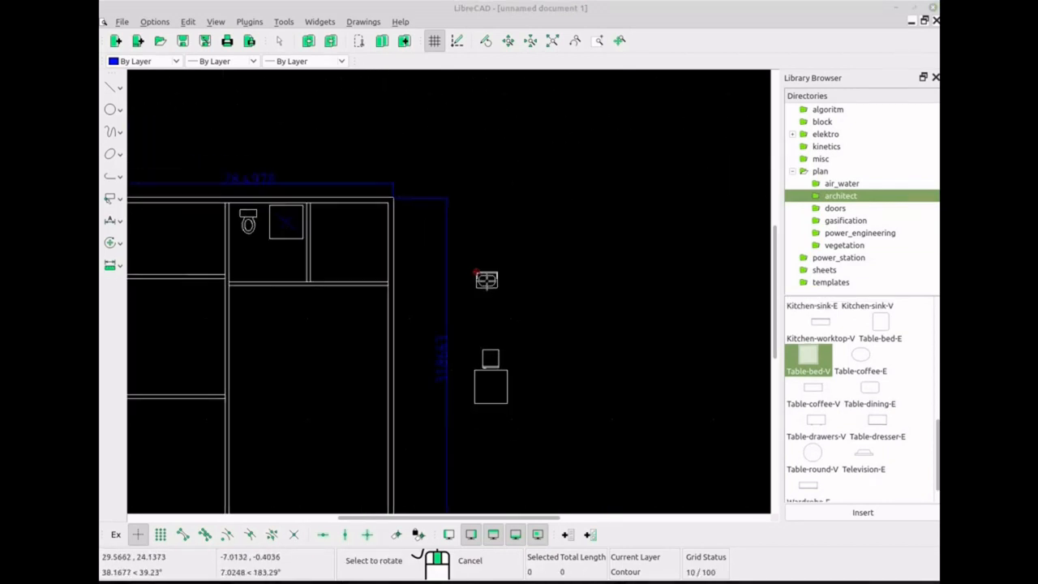
pyautogui.scroll(1, 499, 277)
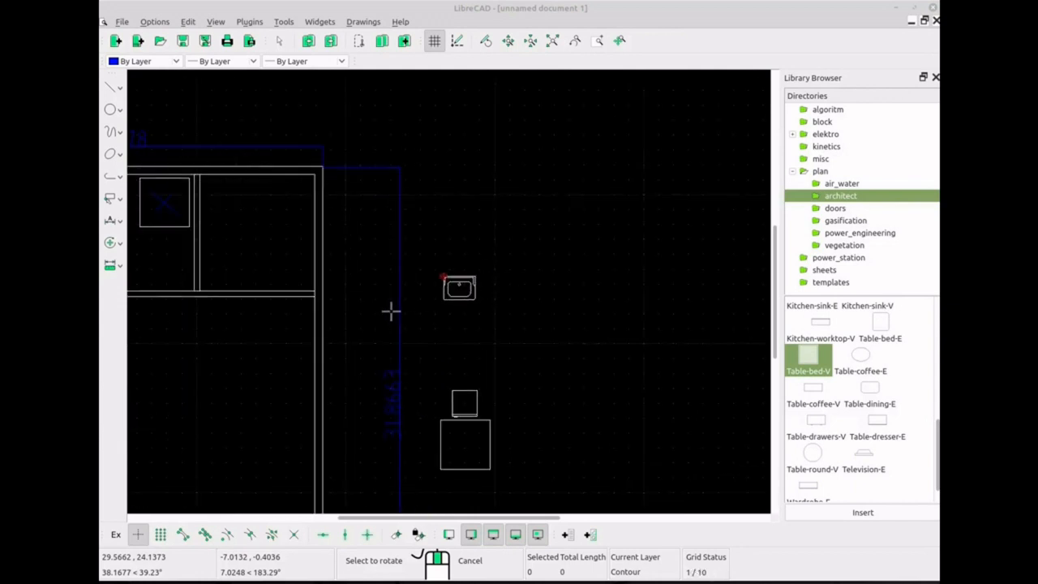
pyautogui.scroll(6, 491, 271)
pyautogui.scroll(-2, 503, 272)
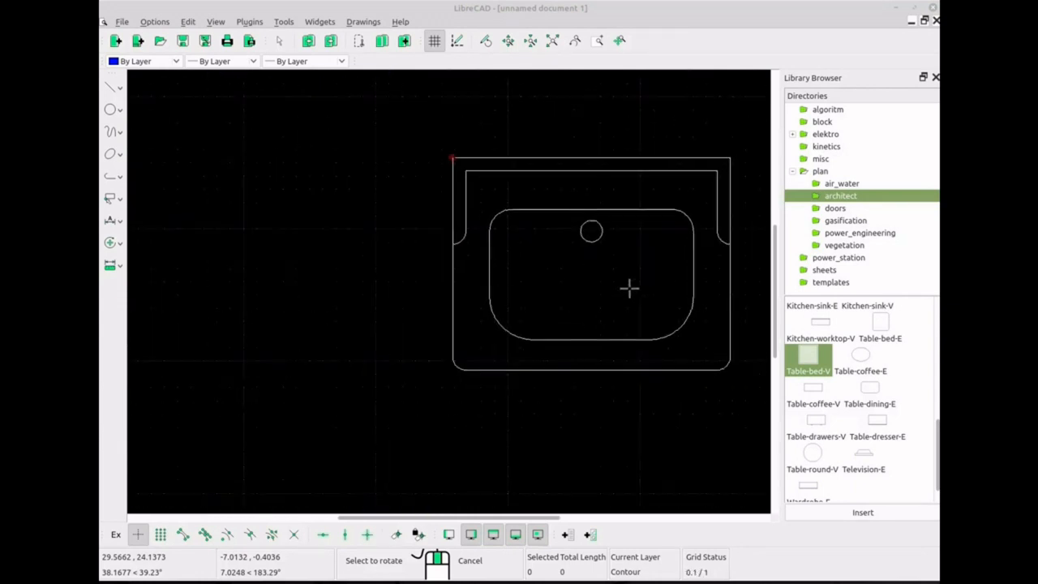
pyautogui.hotkey('ctrl', 'a')
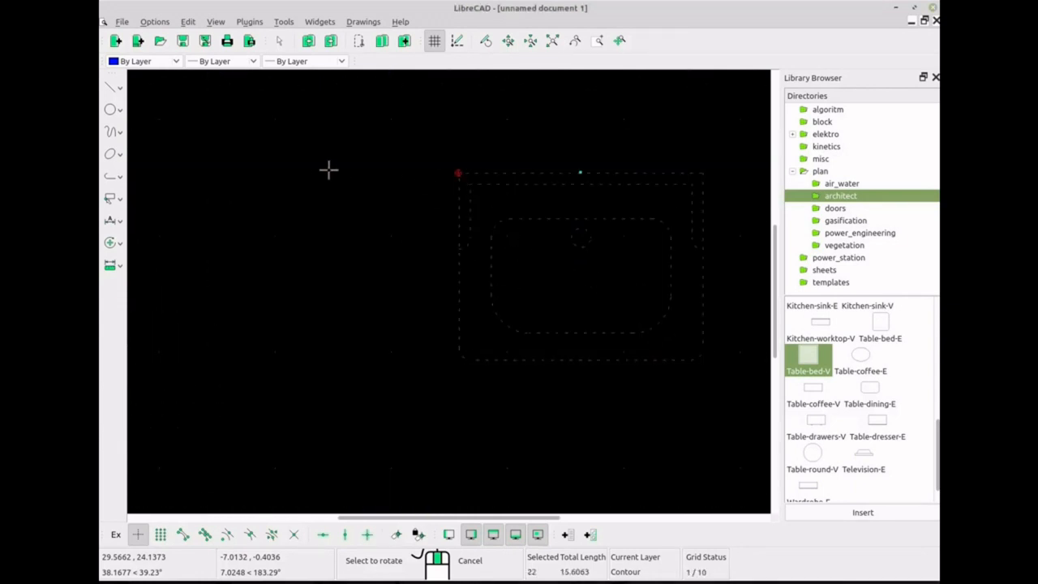
pyautogui.click(120, 242)
pyautogui.click(154, 255)
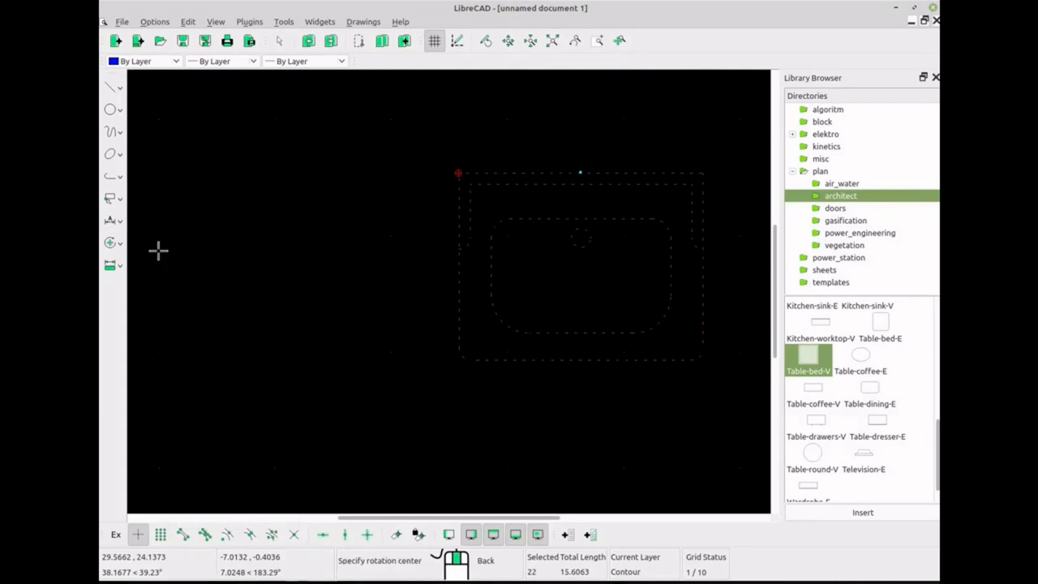
pyautogui.click(470, 170)
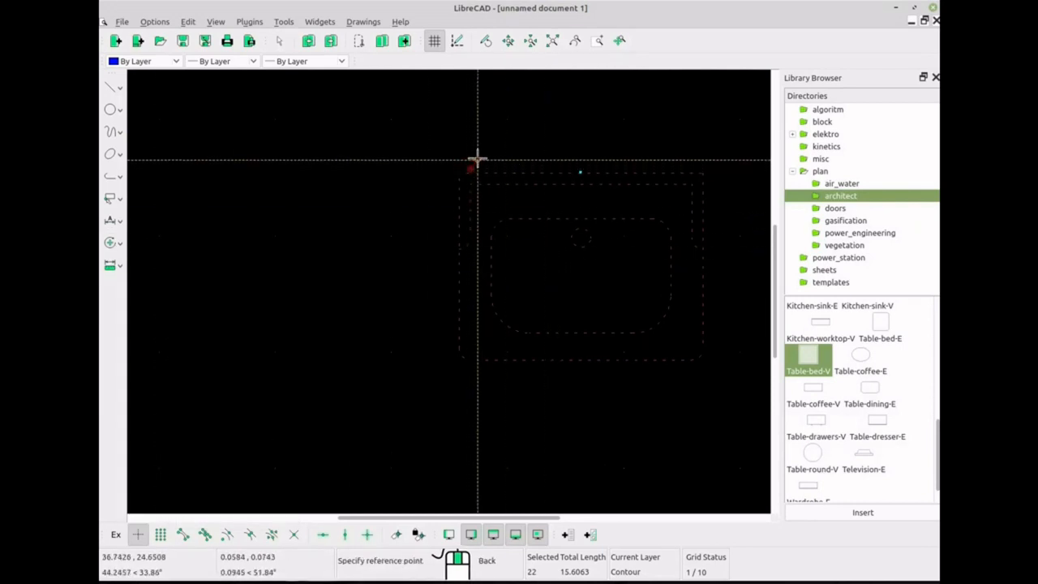
pyautogui.click(456, 220)
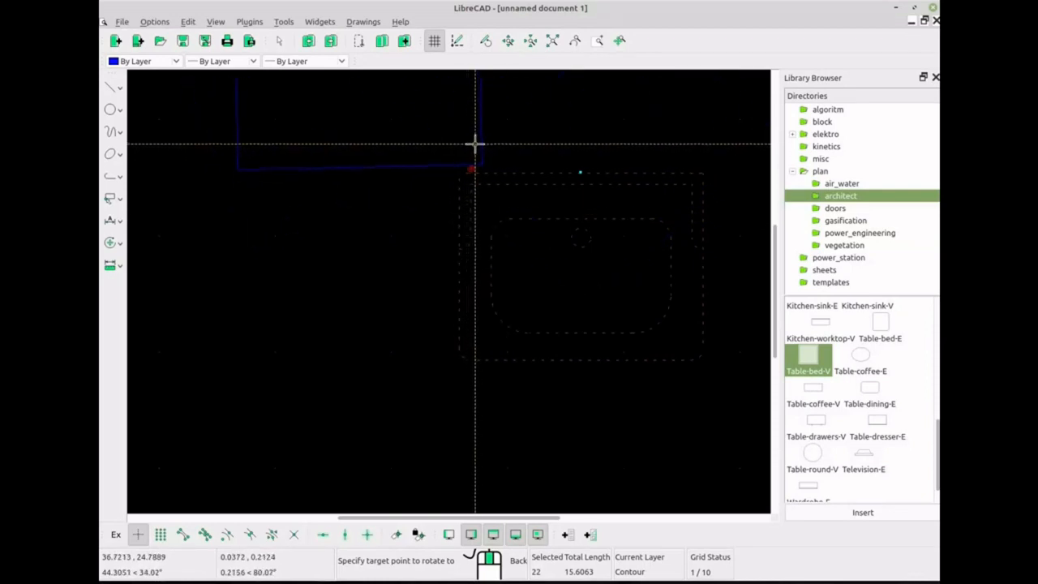
pyautogui.click(476, 145)
pyautogui.moveTo(591, 269); pyautogui.dragTo(482, 255)
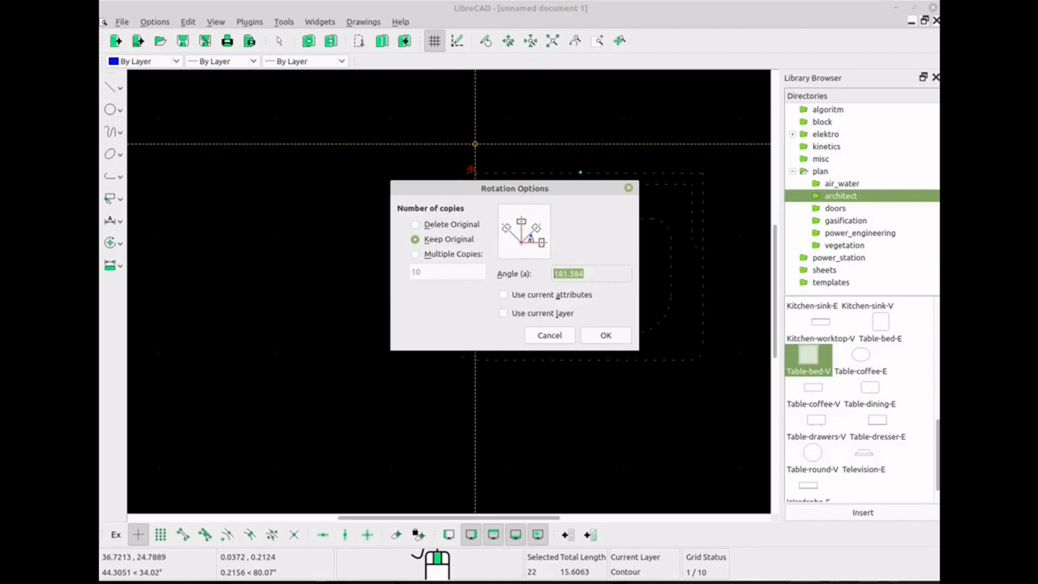
pyautogui.write('180')
pyautogui.press('Return')
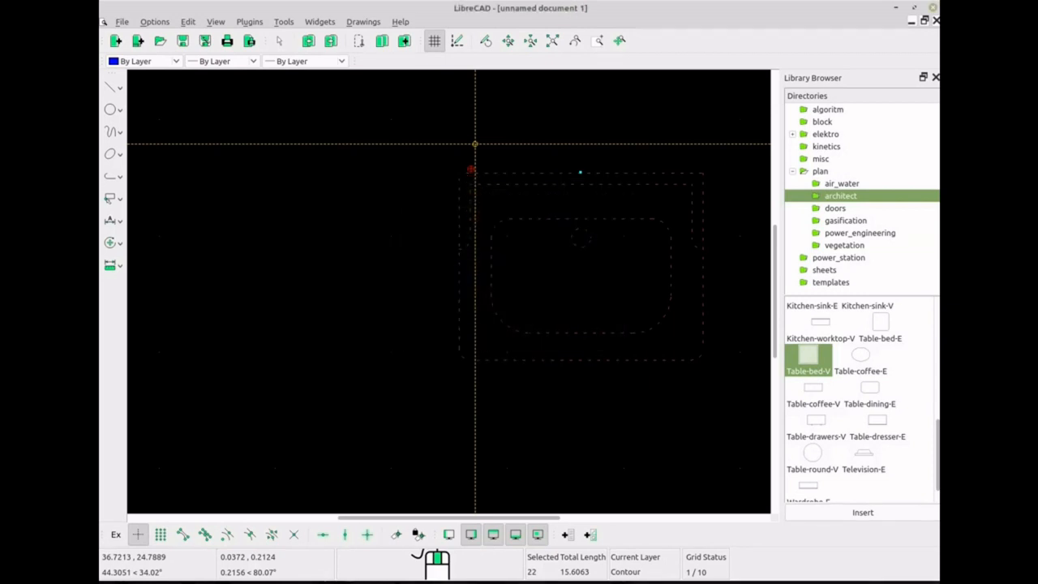
# Delete the original sink at the lower right of the pair, keeping the rotated copy
pyautogui.scroll(-5, 625, 223)
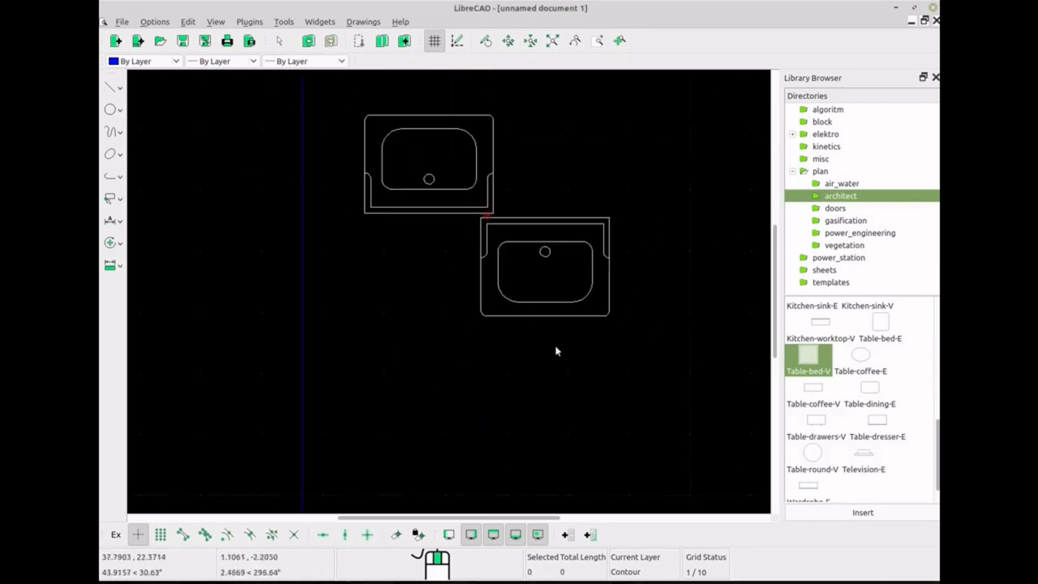
pyautogui.scroll(-2, 454, 188)
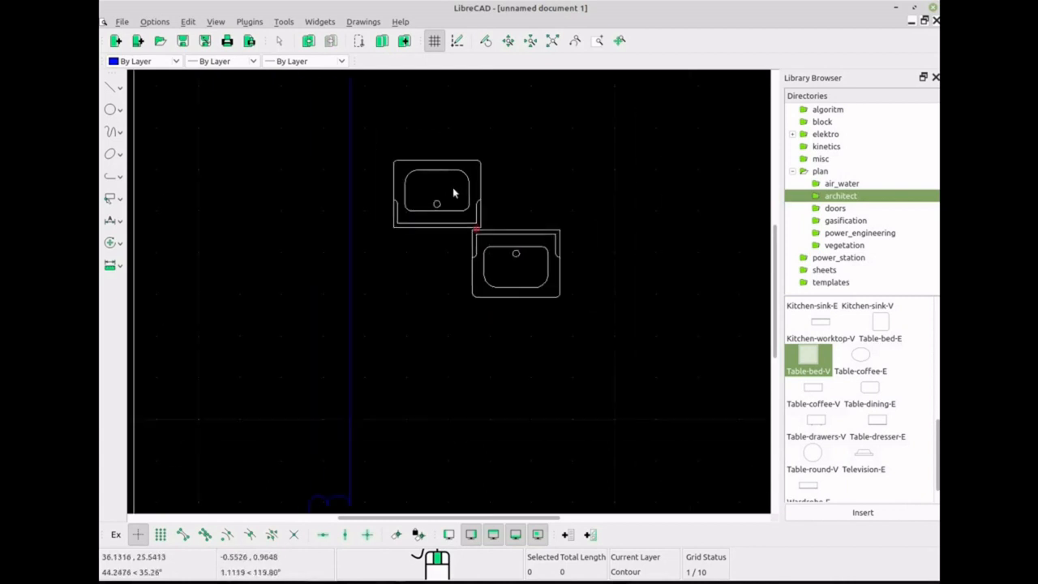
pyautogui.click(502, 254)
# Move the rotated sink into the upper middle room, just above its bottom wall and below the toilet and crossed square, deleting the original
pyautogui.moveTo(502, 253); pyautogui.dragTo(436, 204)
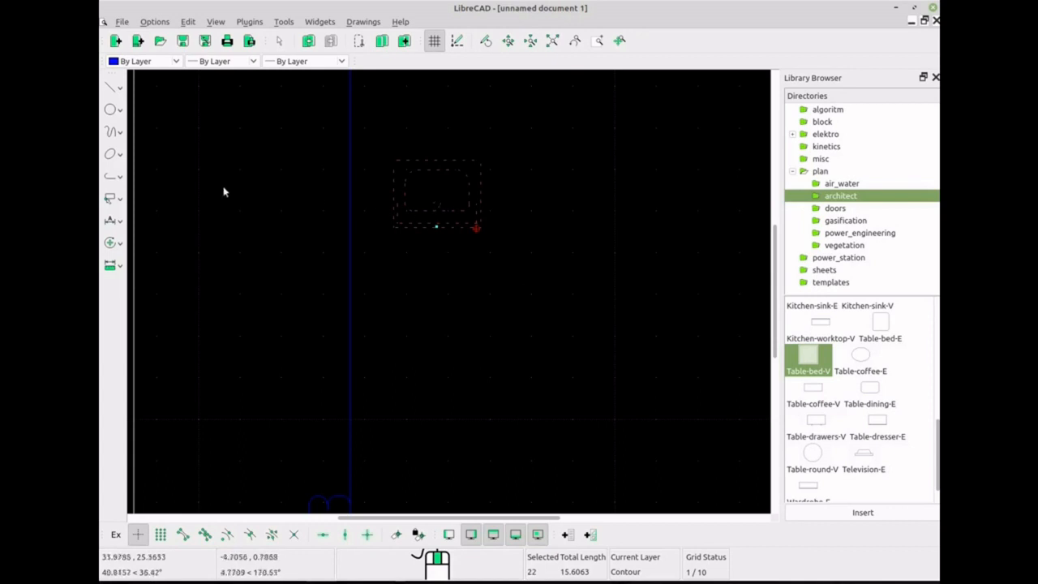
pyautogui.click(111, 242)
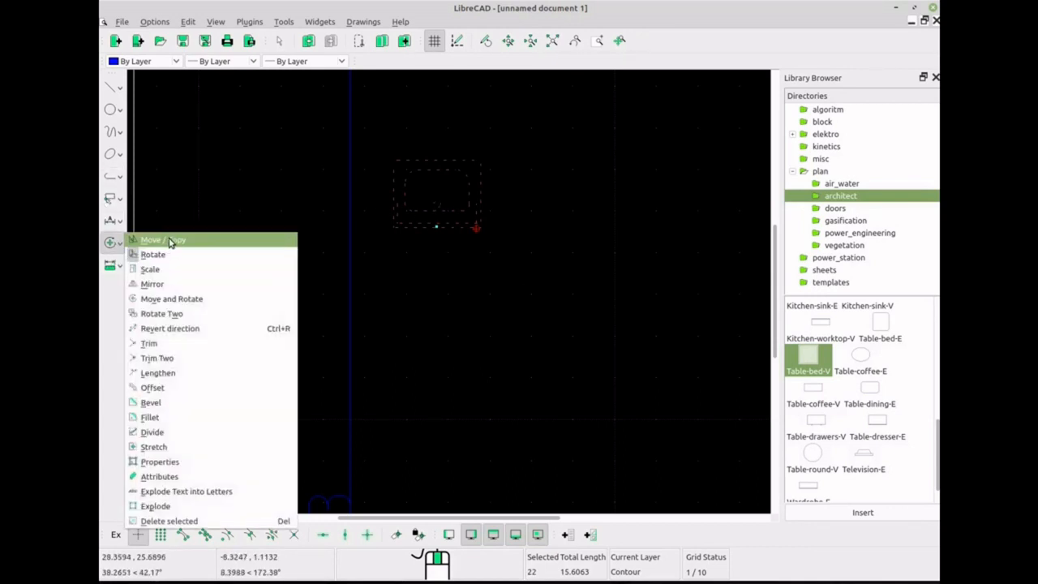
pyautogui.click(170, 241)
pyautogui.scroll(-3, 405, 252)
pyautogui.click(446, 251)
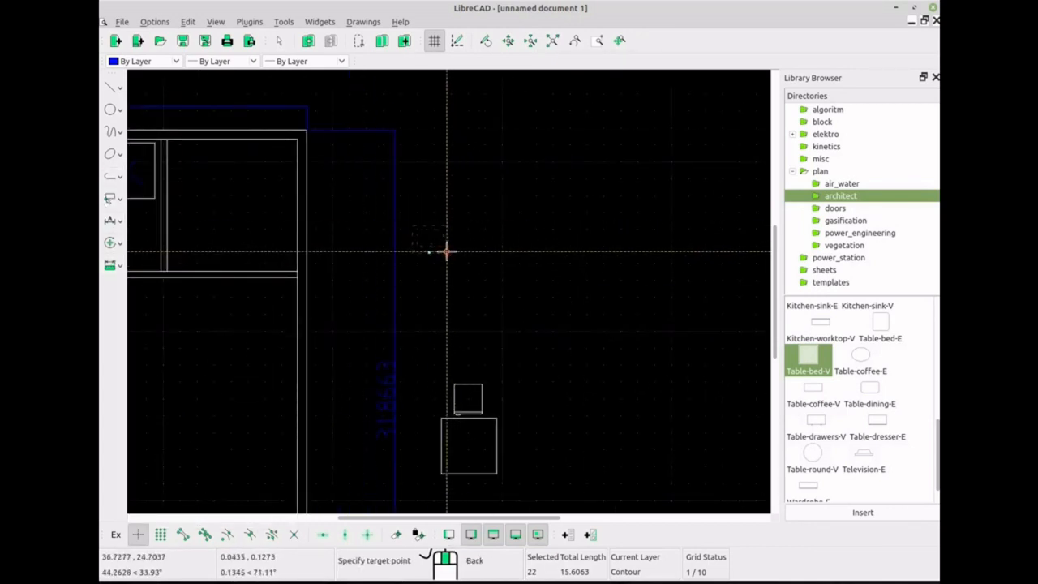
pyautogui.scroll(-3, 215, 219)
pyautogui.scroll(5, 257, 246)
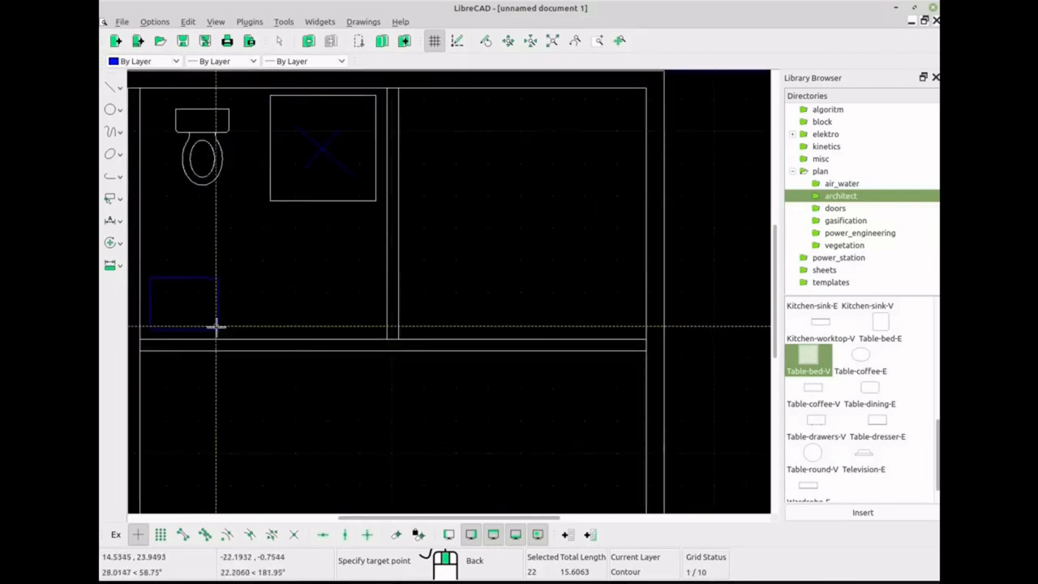
pyautogui.scroll(5, 328, 333)
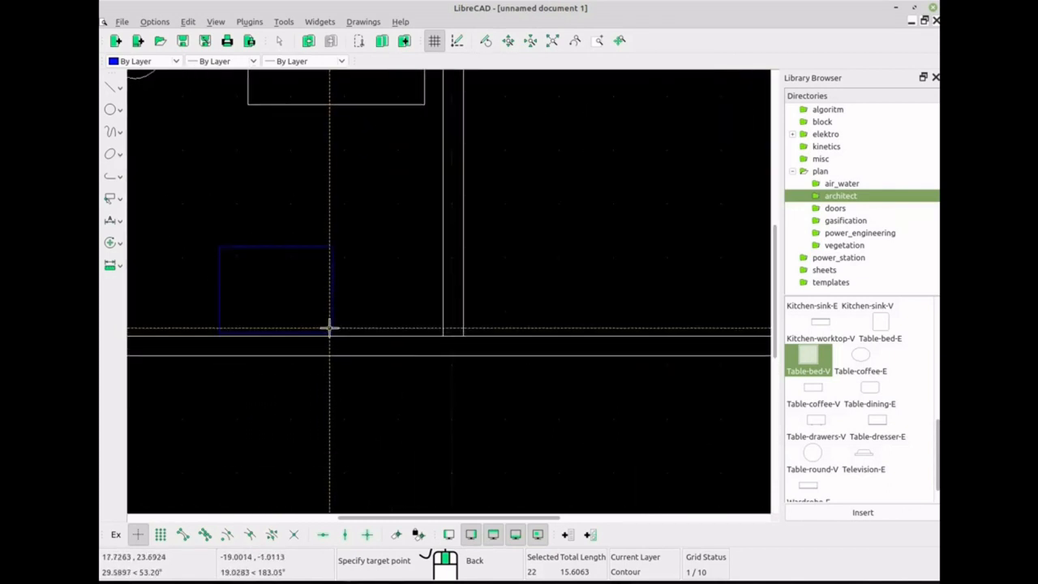
pyautogui.click(329, 325)
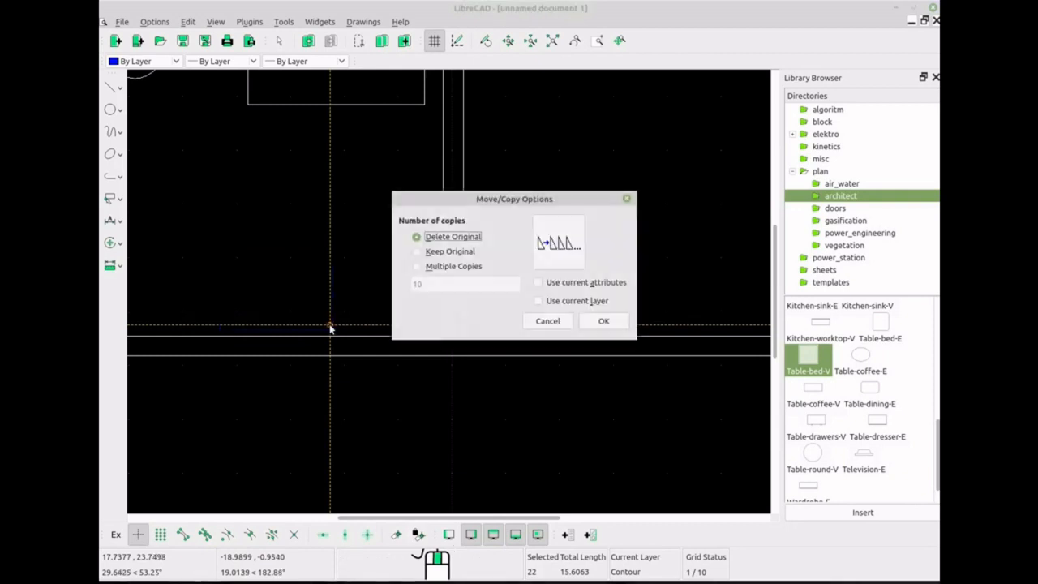
pyautogui.click(601, 322)
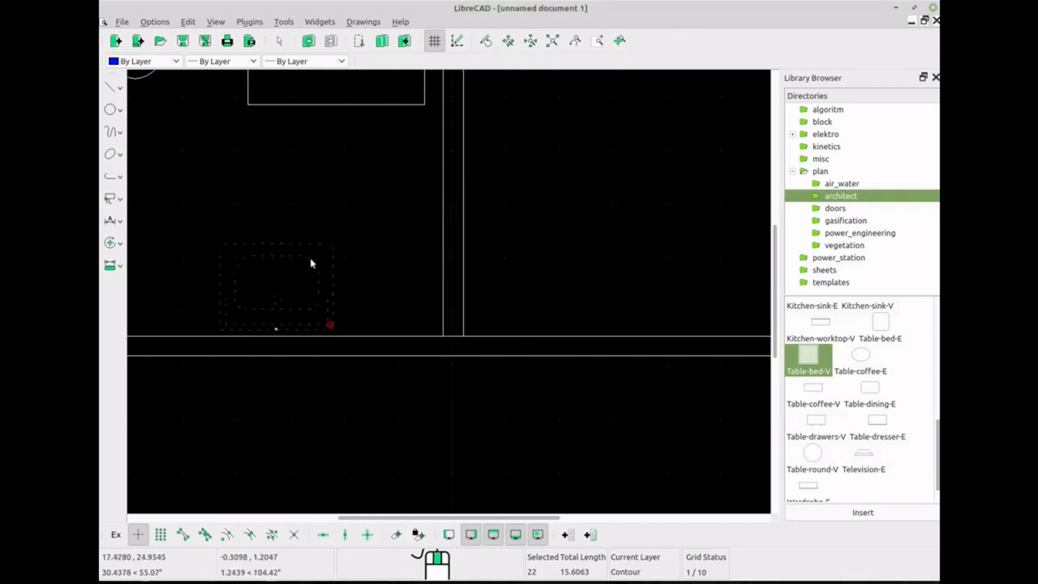
pyautogui.scroll(-3, 362, 265)
pyautogui.press('Escape')
pyautogui.scroll(-3, 364, 265)
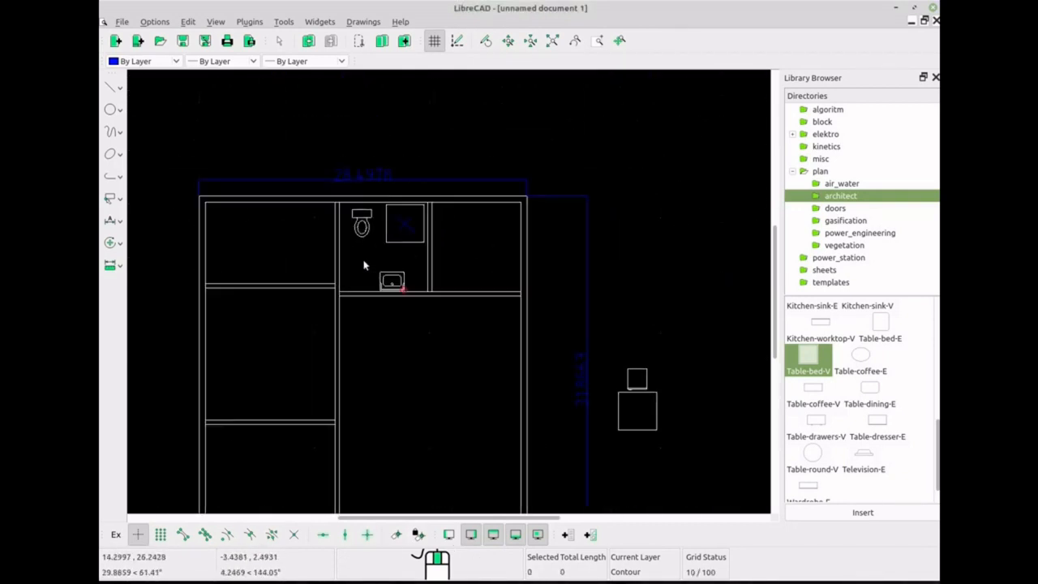
# Insert door d4 from the library's doors folder into the empty area to the right of the floor plan
pyautogui.scroll(-3, 486, 325)
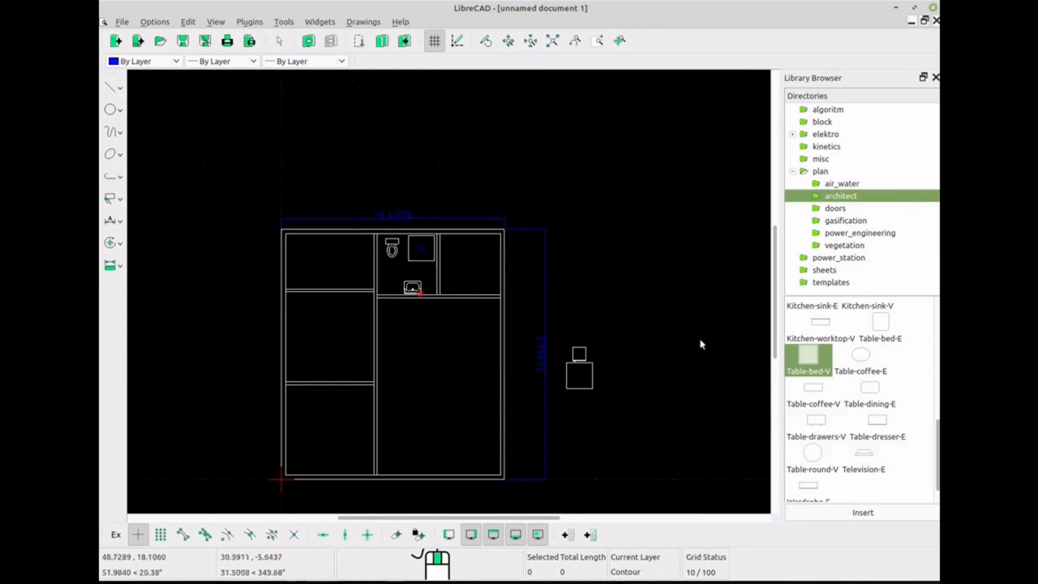
pyautogui.click(837, 213)
pyautogui.click(868, 315)
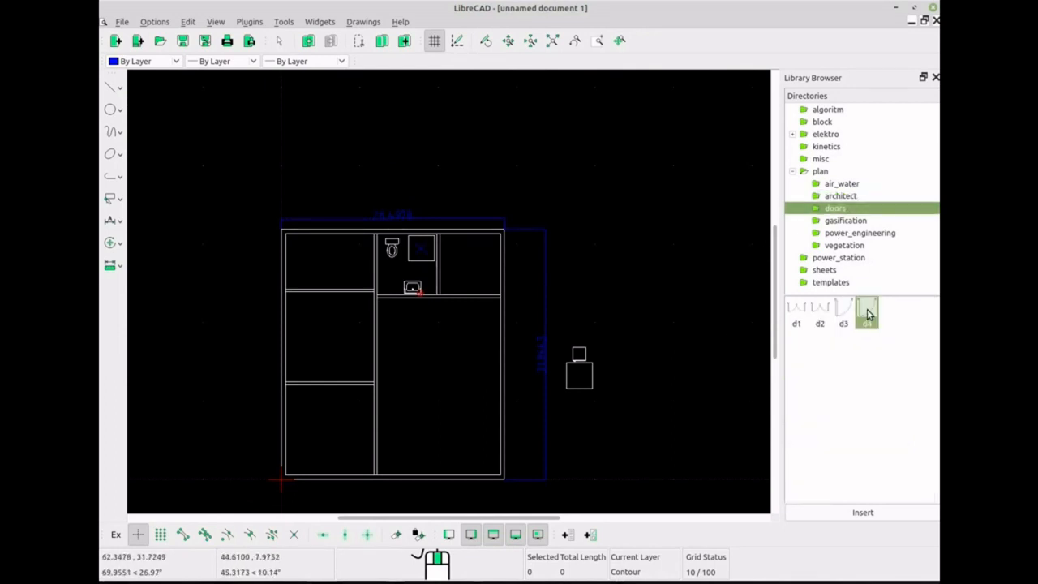
pyautogui.click(873, 516)
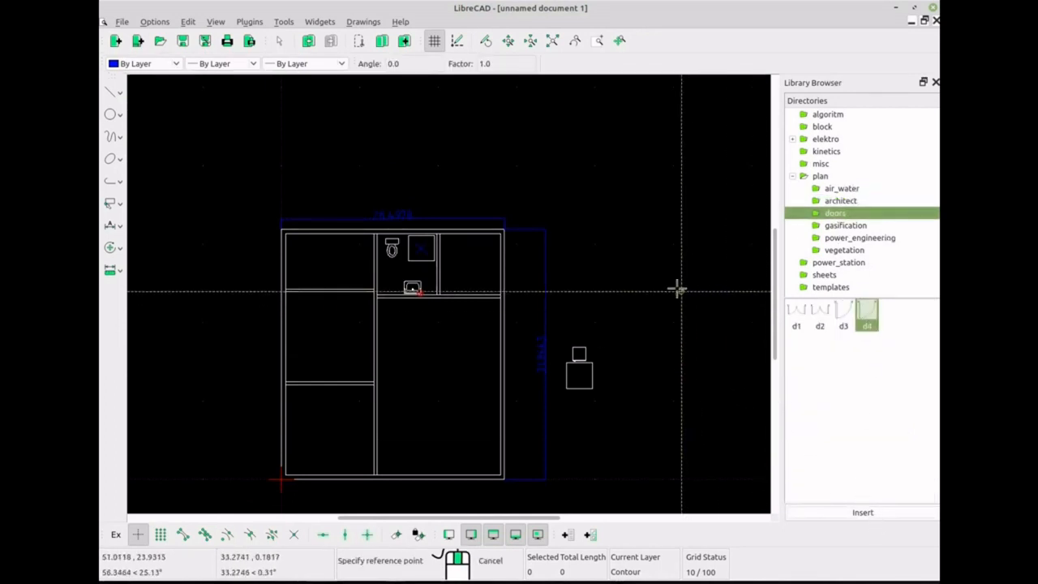
pyautogui.scroll(4, 630, 259)
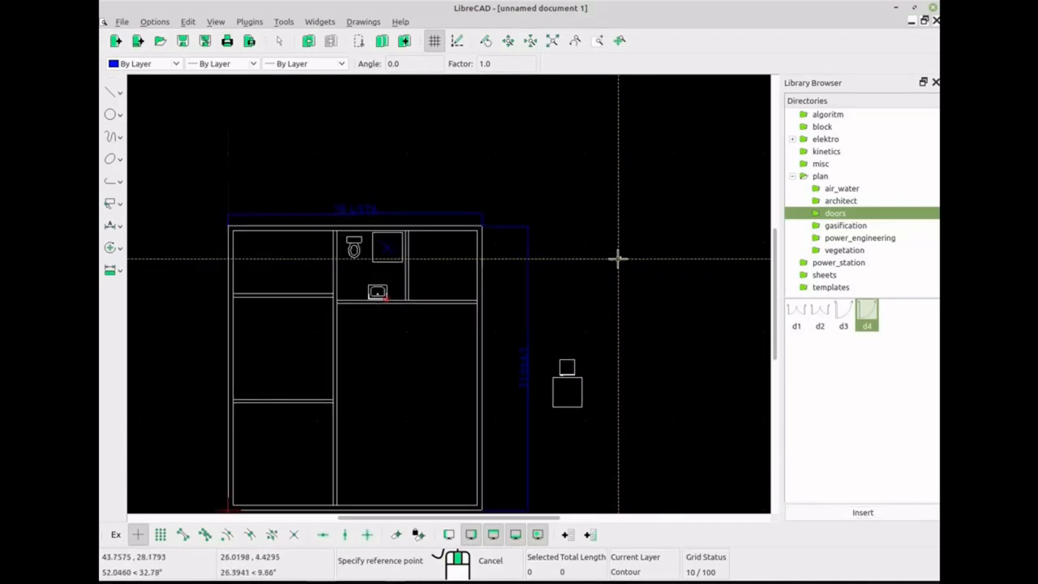
pyautogui.scroll(5, 594, 260)
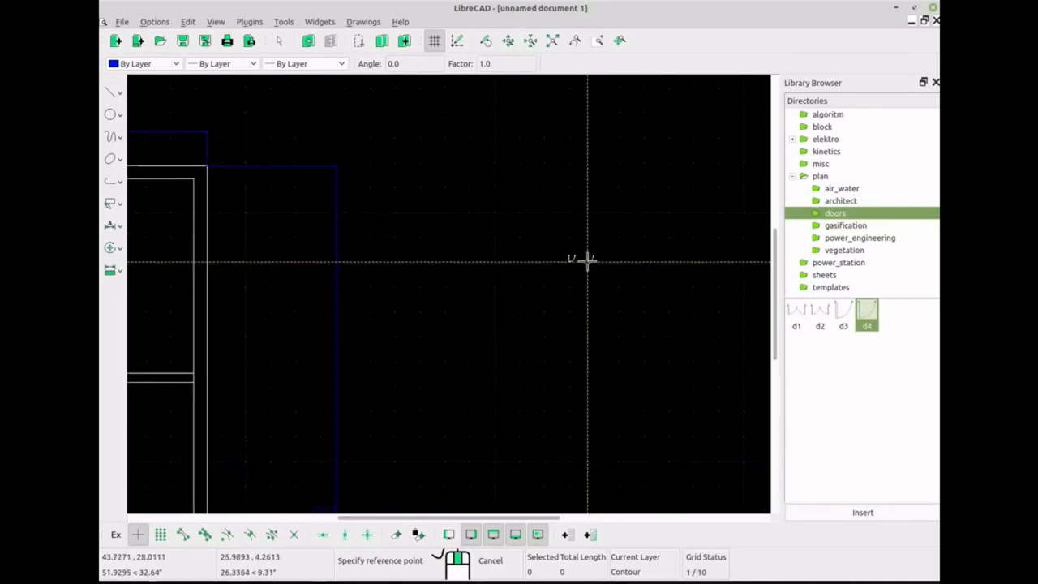
pyautogui.scroll(4, 541, 259)
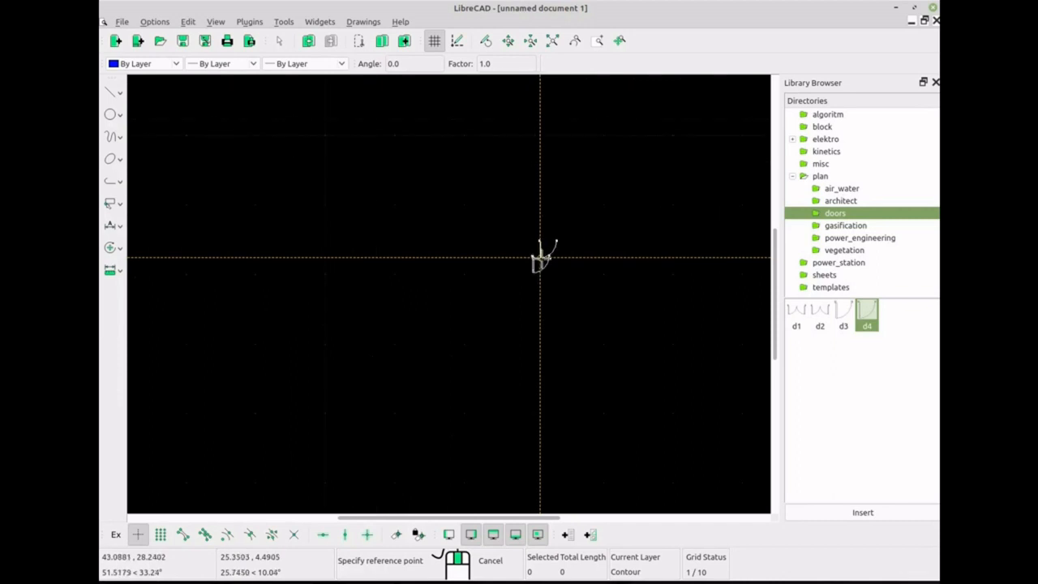
pyautogui.rightClick(545, 269)
# Add an aligned dimension on the door symbol's left side, spanning from its frame's top edge to the leaf's bottom end
pyautogui.scroll(15, 546, 271)
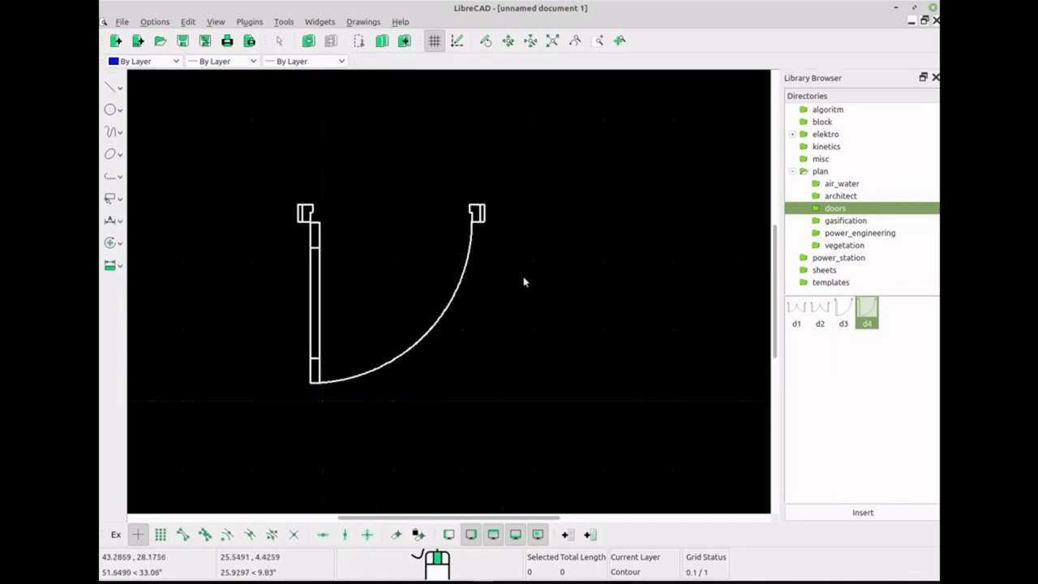
pyautogui.scroll(-6, 258, 296)
pyautogui.scroll(6, 261, 288)
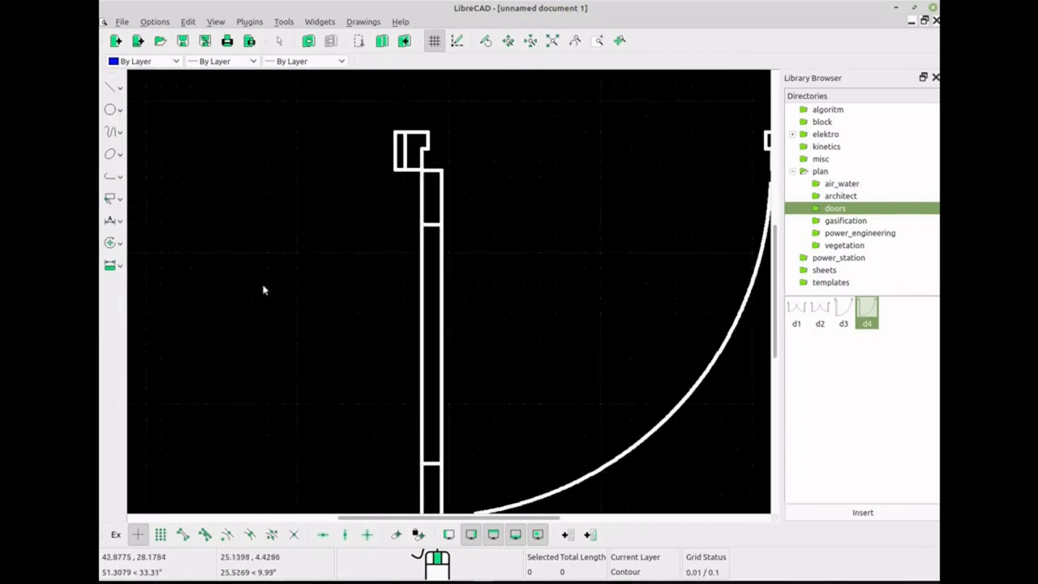
pyautogui.scroll(-3, 178, 306)
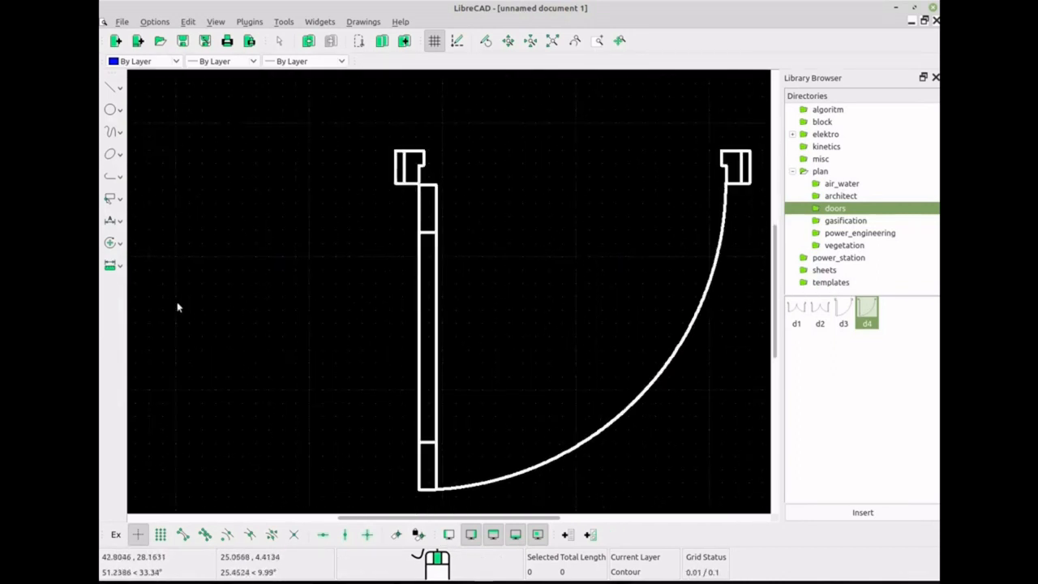
pyautogui.click(119, 228)
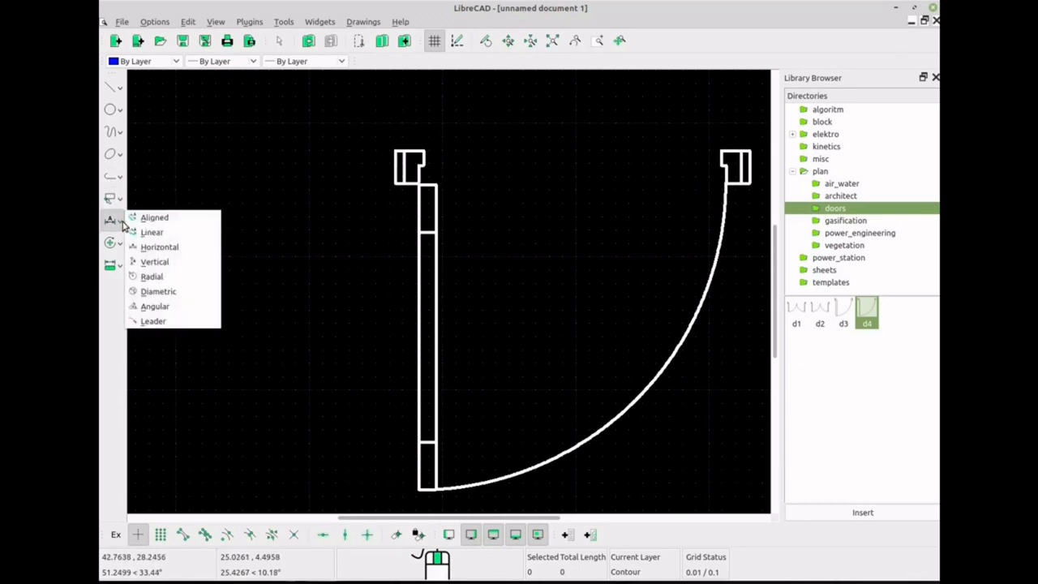
pyautogui.click(156, 218)
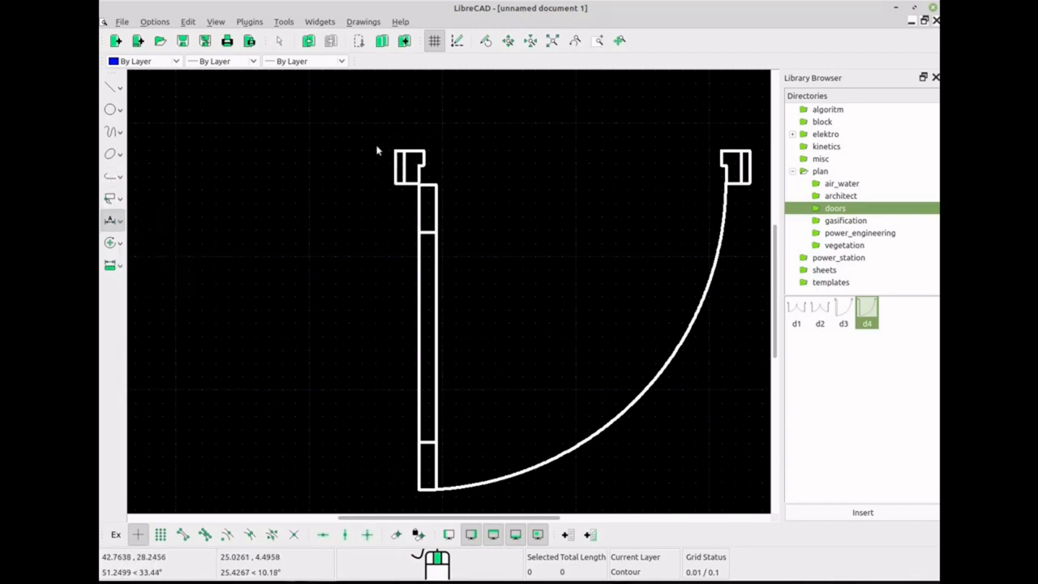
pyautogui.click(382, 247)
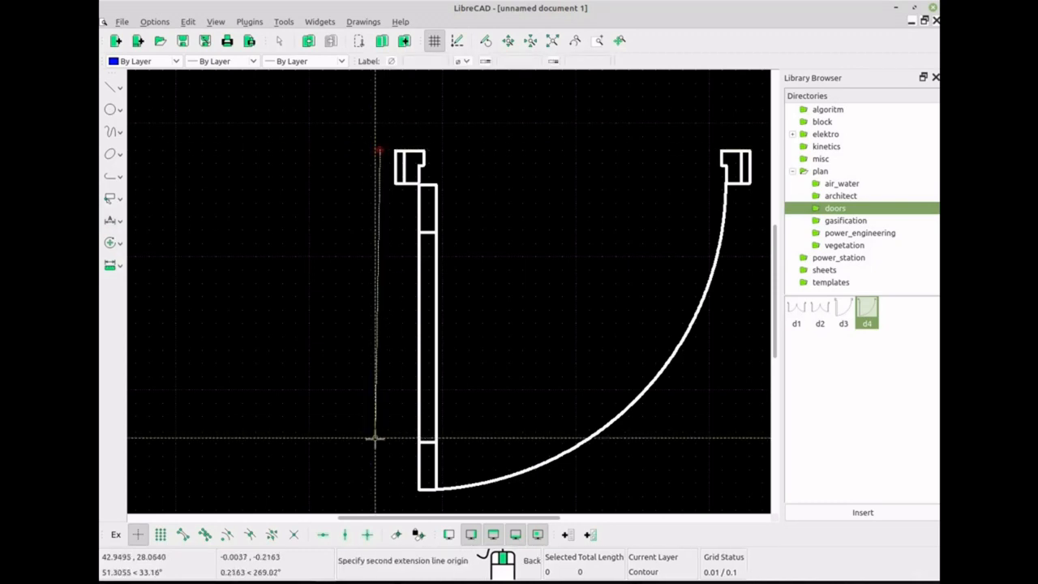
pyautogui.click(381, 490)
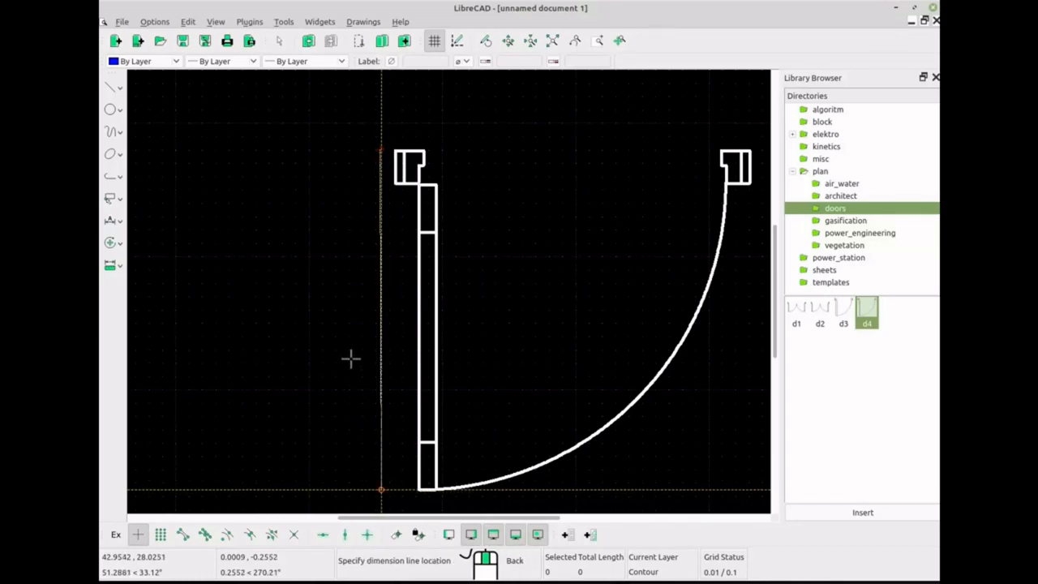
pyautogui.click(233, 266)
pyautogui.scroll(-1, 339, 276)
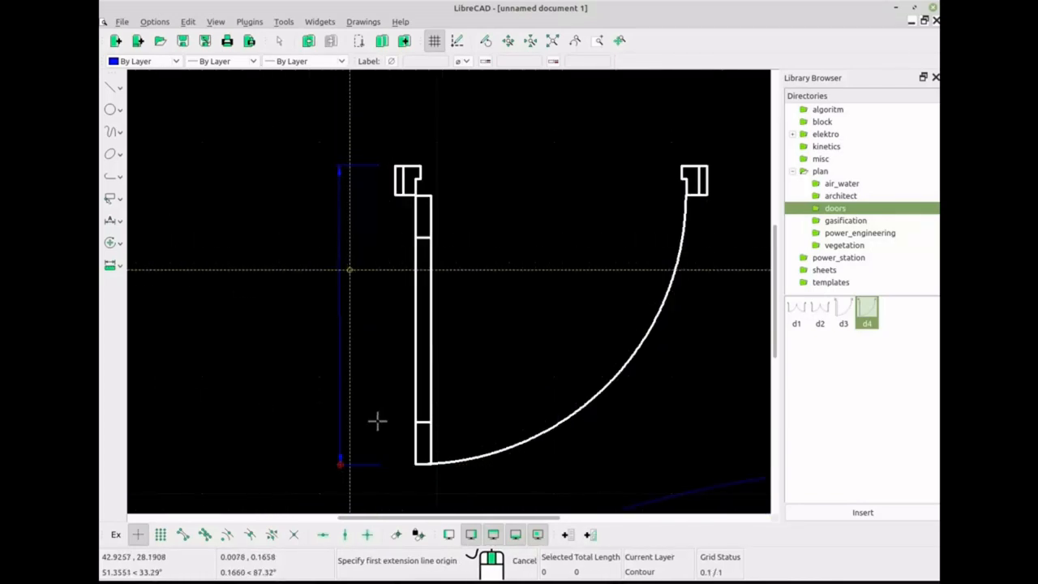
pyautogui.scroll(-2, 383, 412)
pyautogui.scroll(1, 385, 408)
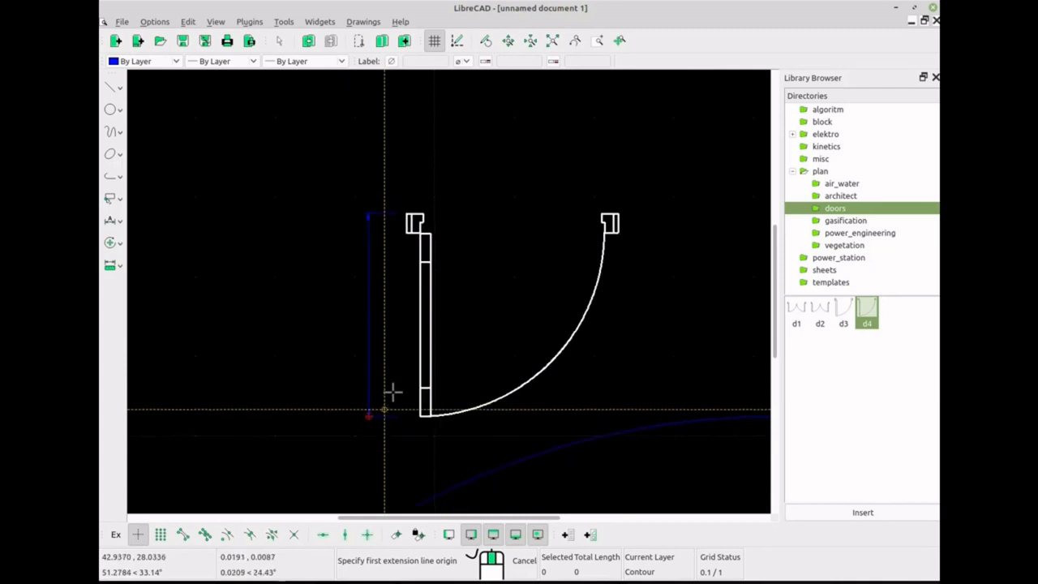
pyautogui.scroll(-2, 386, 396)
pyautogui.rightClick(389, 397)
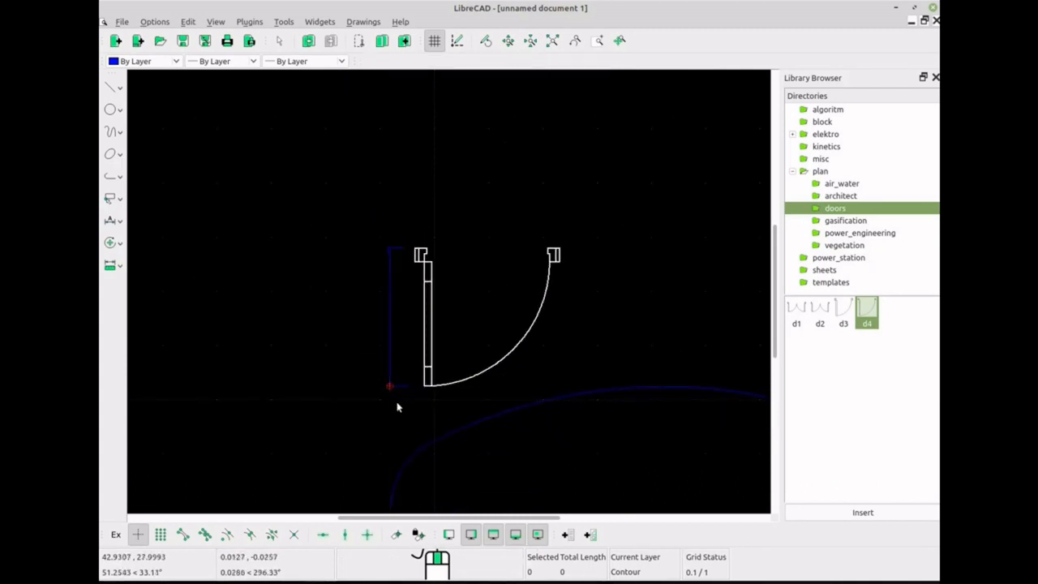
# Remove the aligned dimension beside the door symbol
pyautogui.scroll(-3, 397, 407)
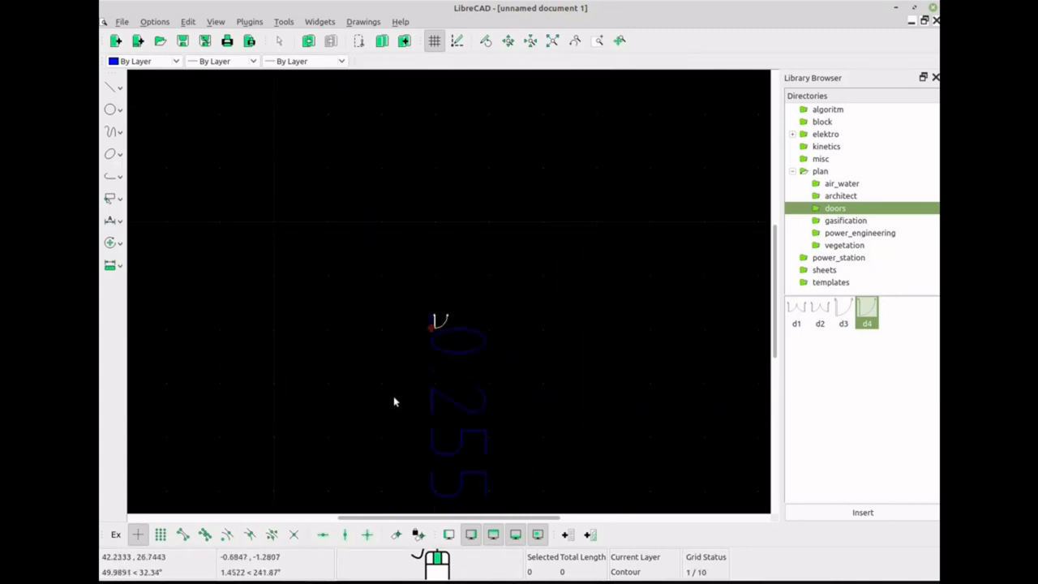
pyautogui.scroll(-1, 398, 400)
pyautogui.scroll(3, 514, 309)
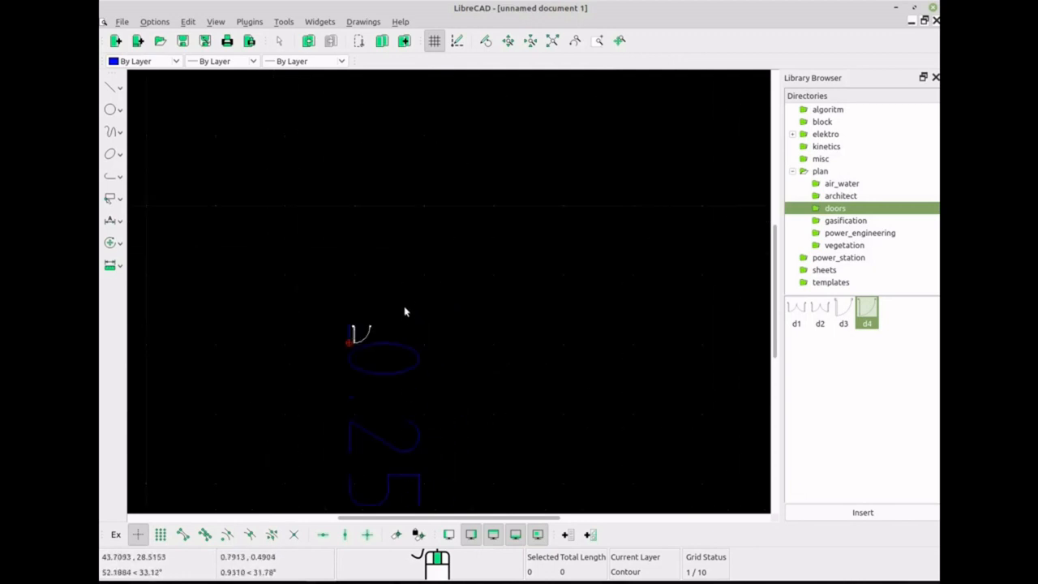
pyautogui.scroll(-4, 385, 300)
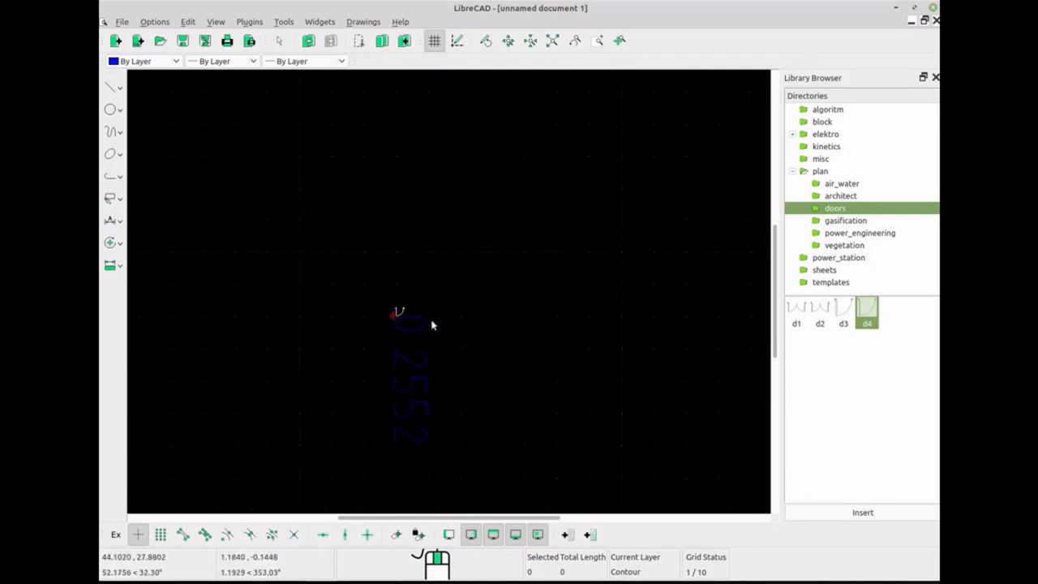
pyautogui.scroll(6, 433, 317)
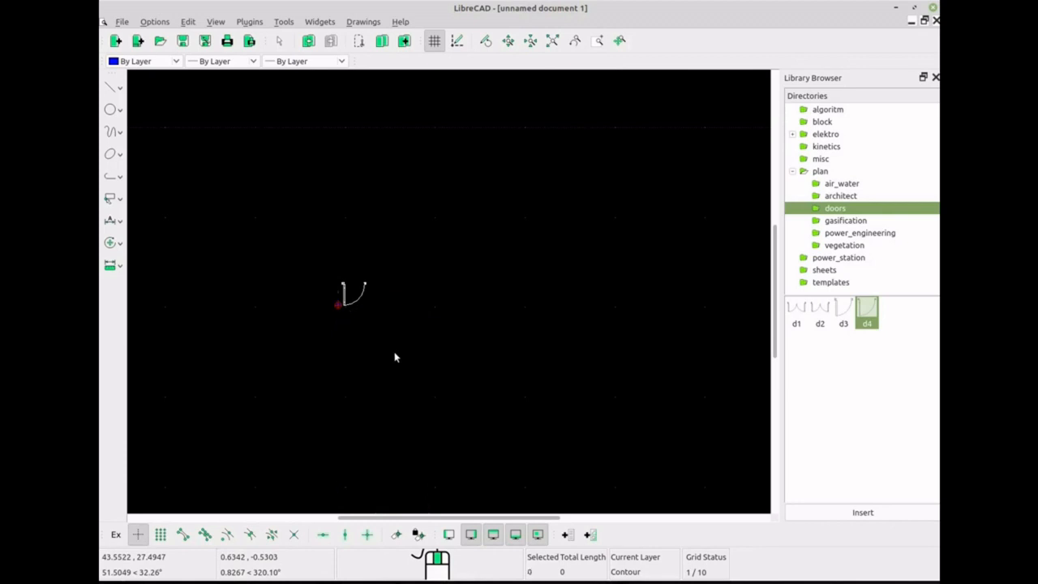
# Scale the whole door symbol isotropically about a reference point inside the door near its leaf, keeping the original
pyautogui.scroll(8, 395, 357)
pyautogui.scroll(-4, 419, 239)
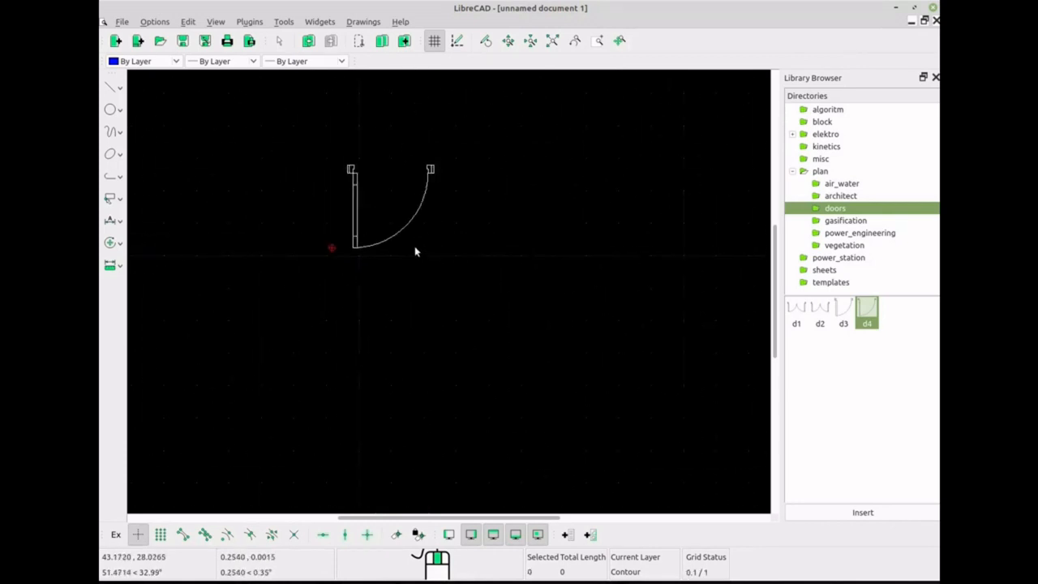
pyautogui.scroll(7, 415, 252)
pyautogui.scroll(-4, 435, 199)
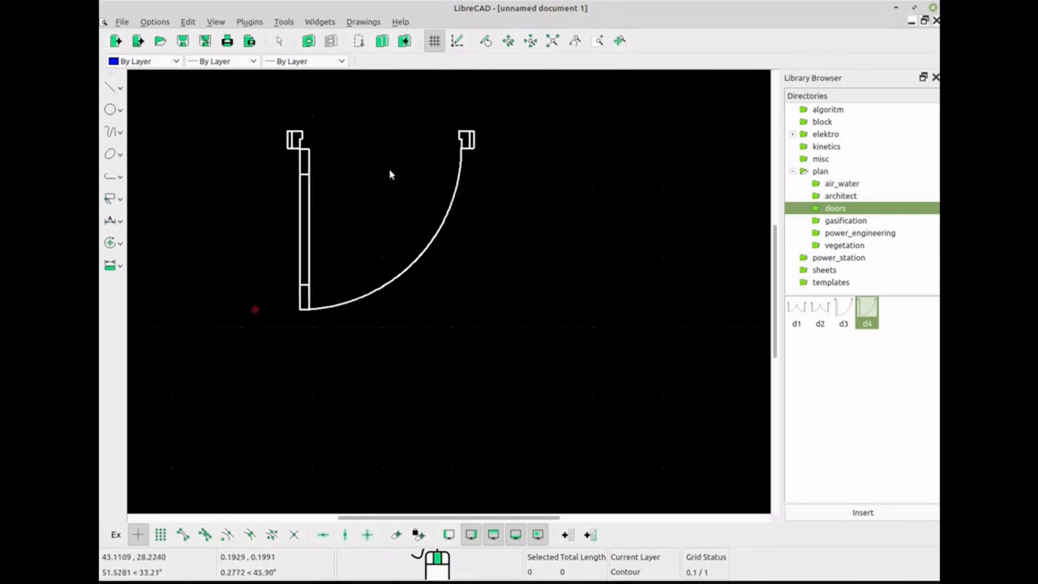
pyautogui.scroll(2, 375, 150)
pyautogui.moveTo(219, 134); pyautogui.dragTo(549, 399)
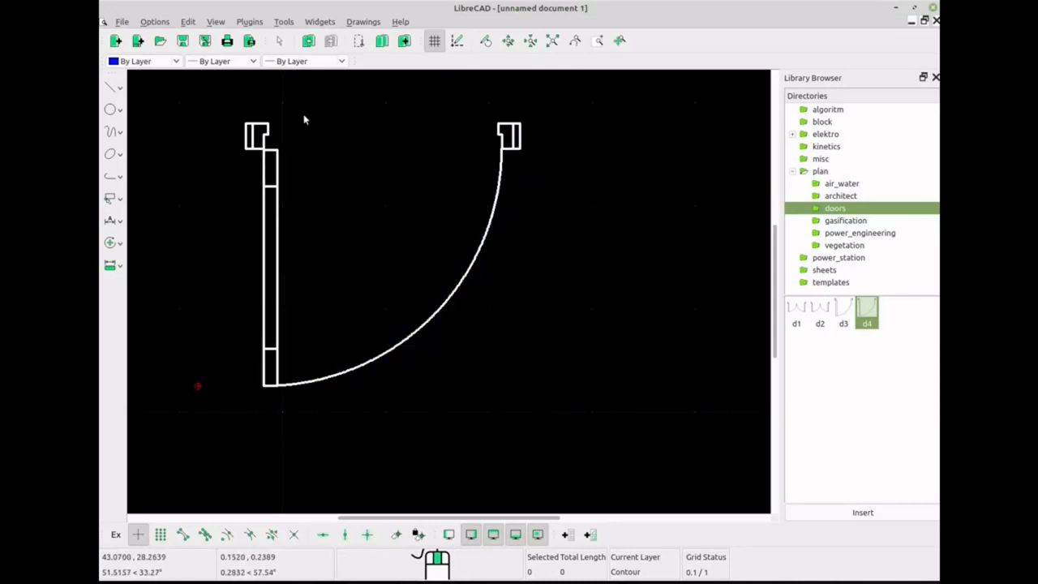
pyautogui.moveTo(214, 86); pyautogui.dragTo(566, 437)
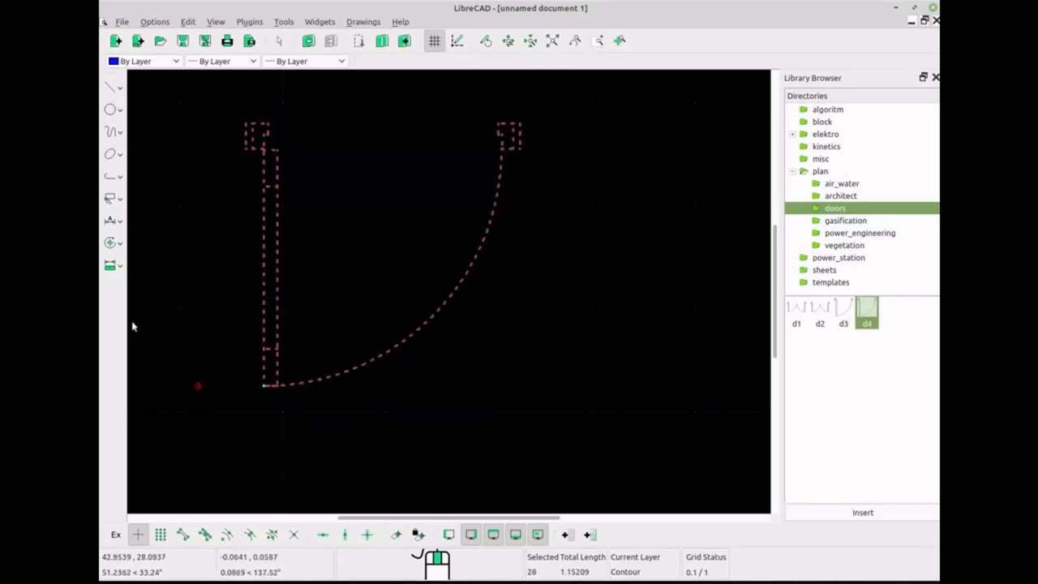
pyautogui.click(116, 247)
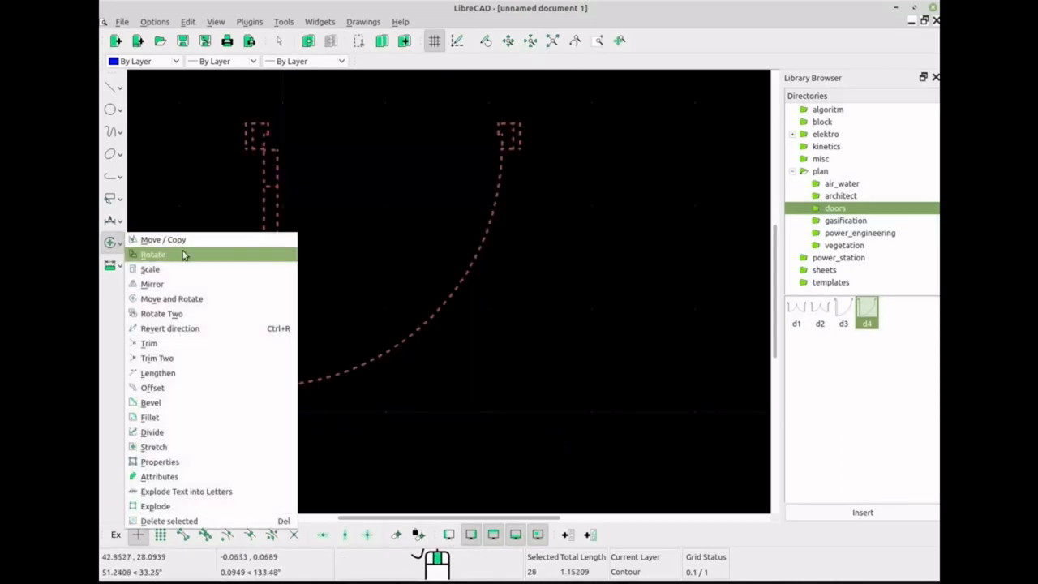
pyautogui.click(196, 274)
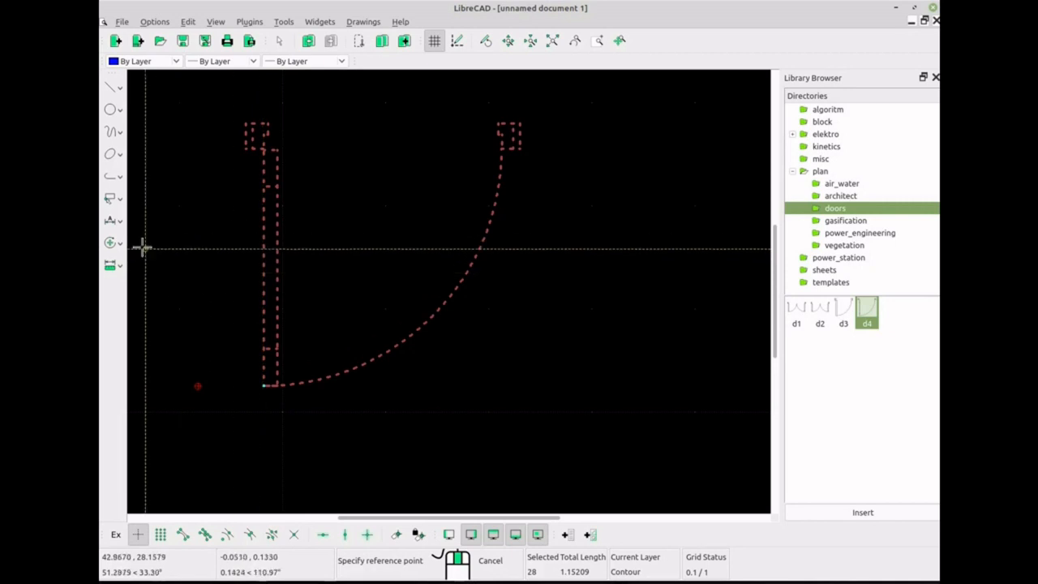
pyautogui.click(294, 209)
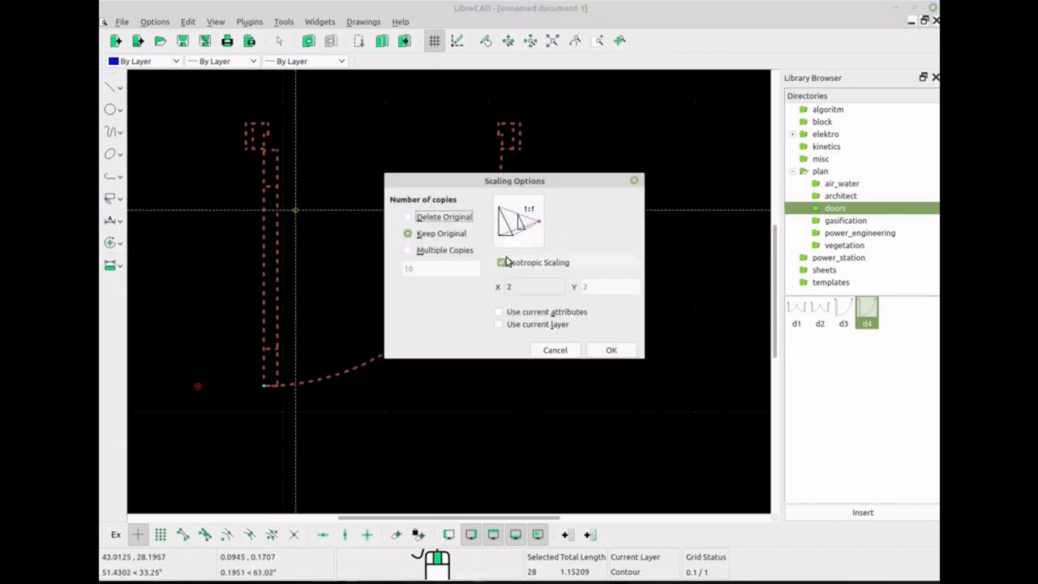
pyautogui.click(511, 287)
pyautogui.press('Return')
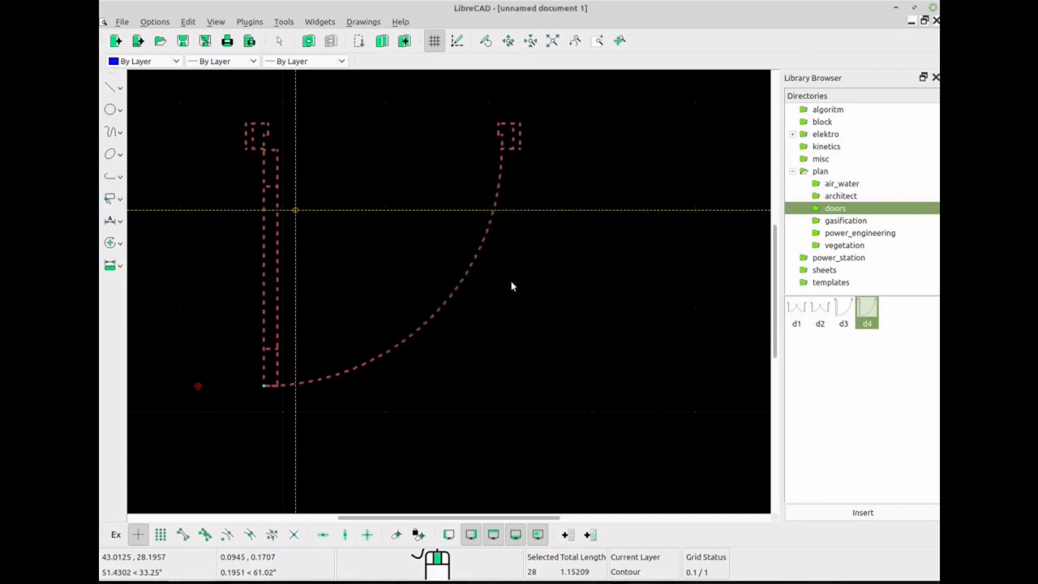
# Delete the small original door symbol, keeping only the enlarged copy beside the floor plan
pyautogui.scroll(-8, 428, 214)
pyautogui.scroll(5, 434, 219)
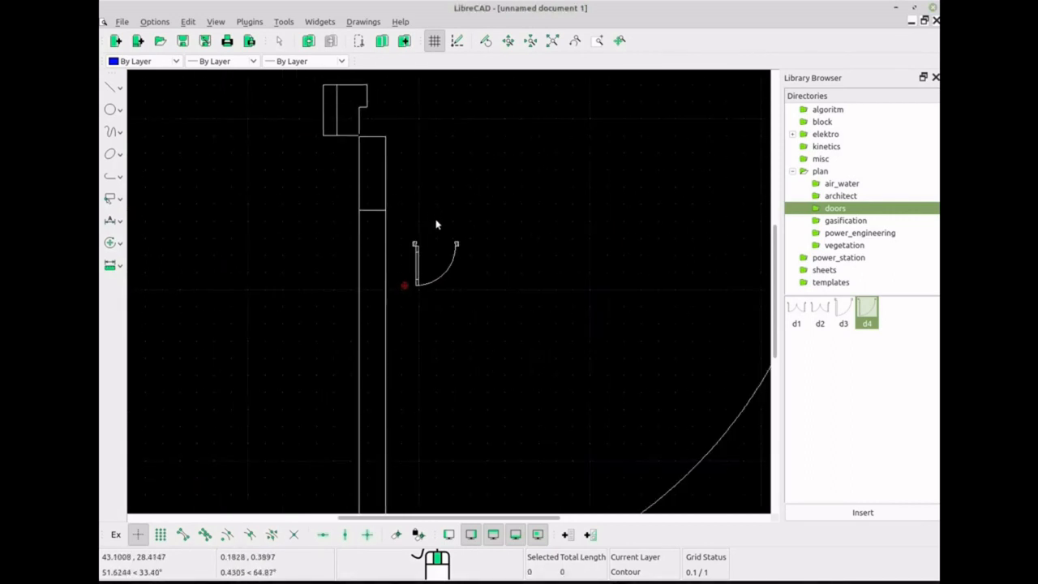
pyautogui.click(444, 264)
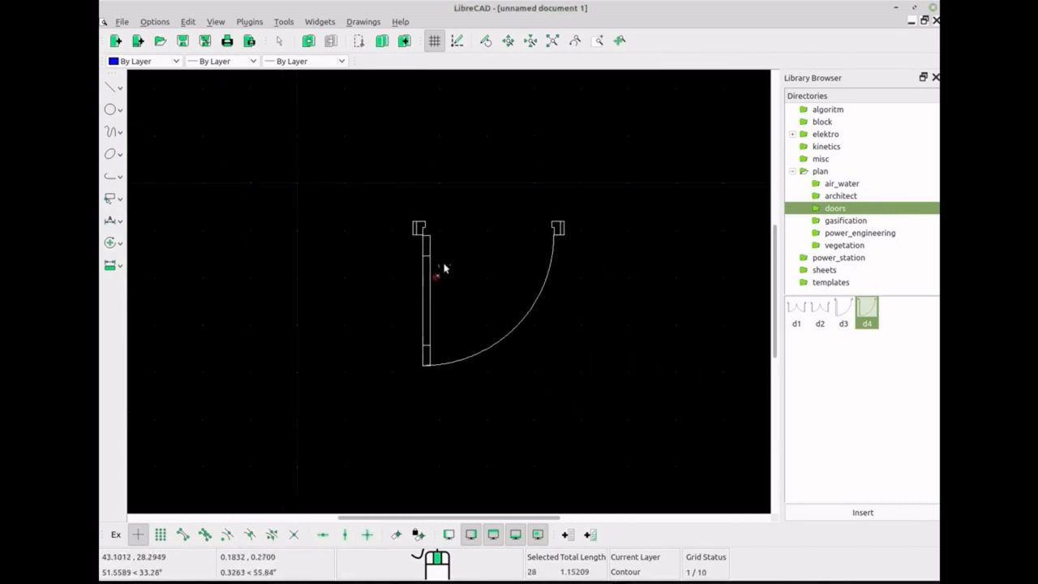
pyautogui.scroll(-7, 495, 308)
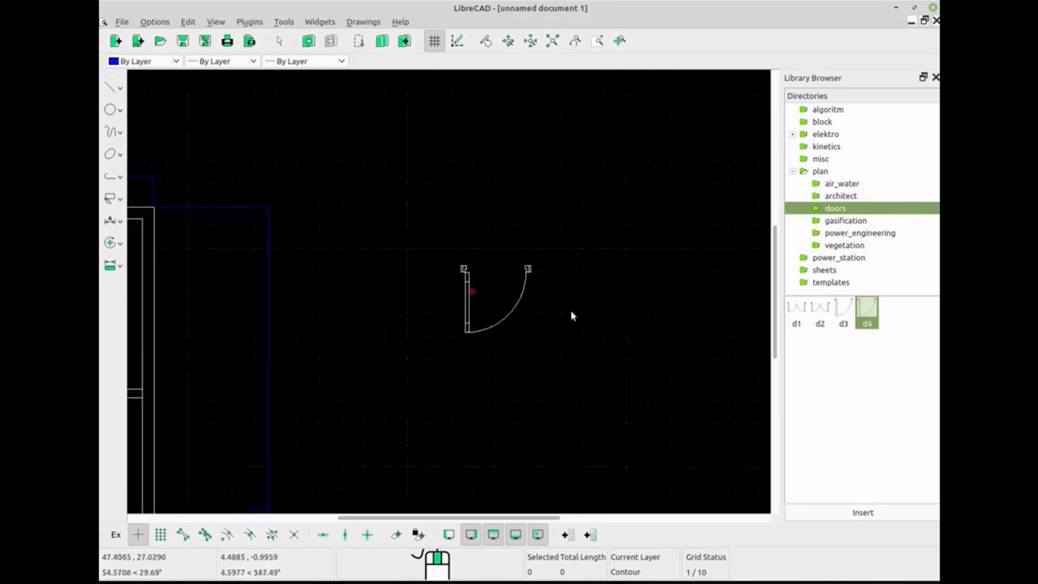
pyautogui.scroll(-1, 491, 321)
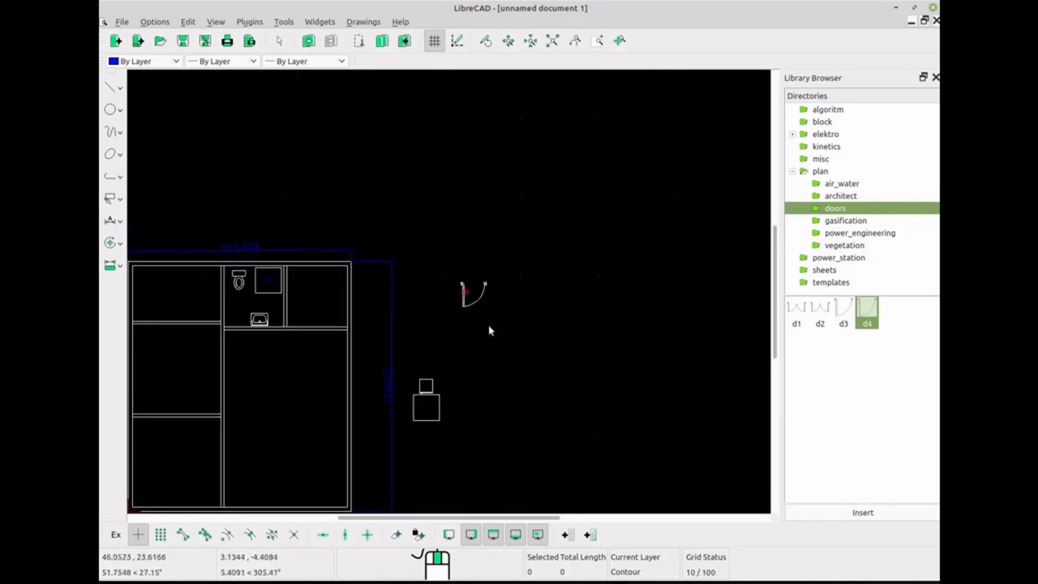
pyautogui.scroll(6, 465, 281)
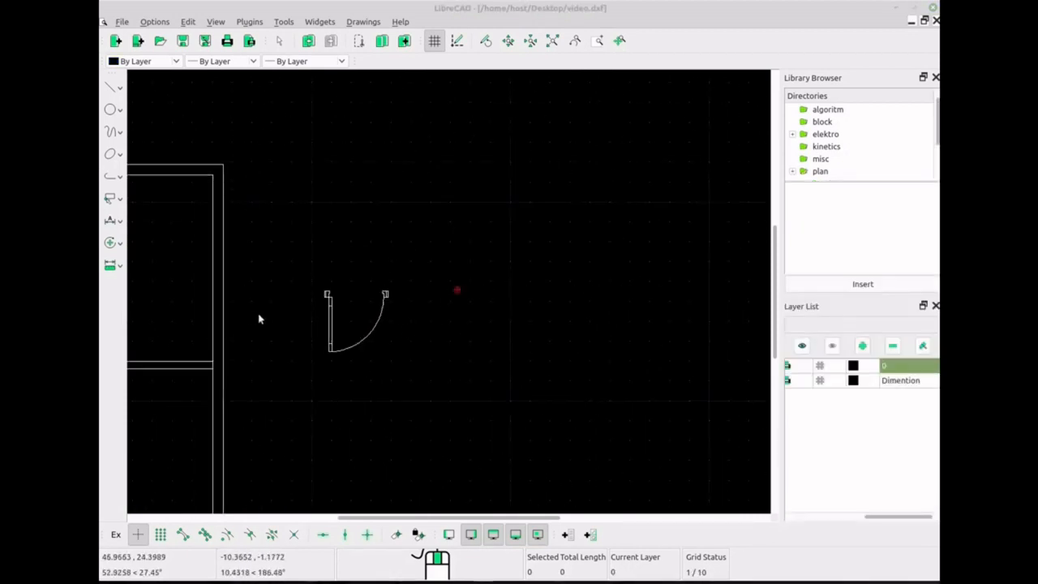
# Copy the door symbol about 7.4 units horizontally to its right, keeping the original
pyautogui.scroll(3, 414, 316)
pyautogui.scroll(2, 687, 278)
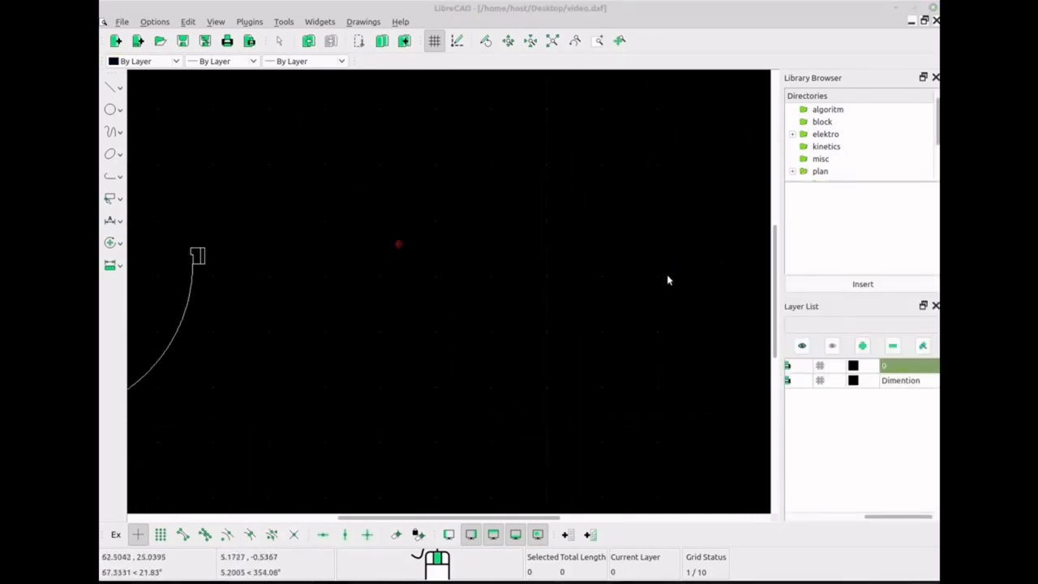
pyautogui.scroll(-1, 567, 285)
pyautogui.scroll(-1, 566, 280)
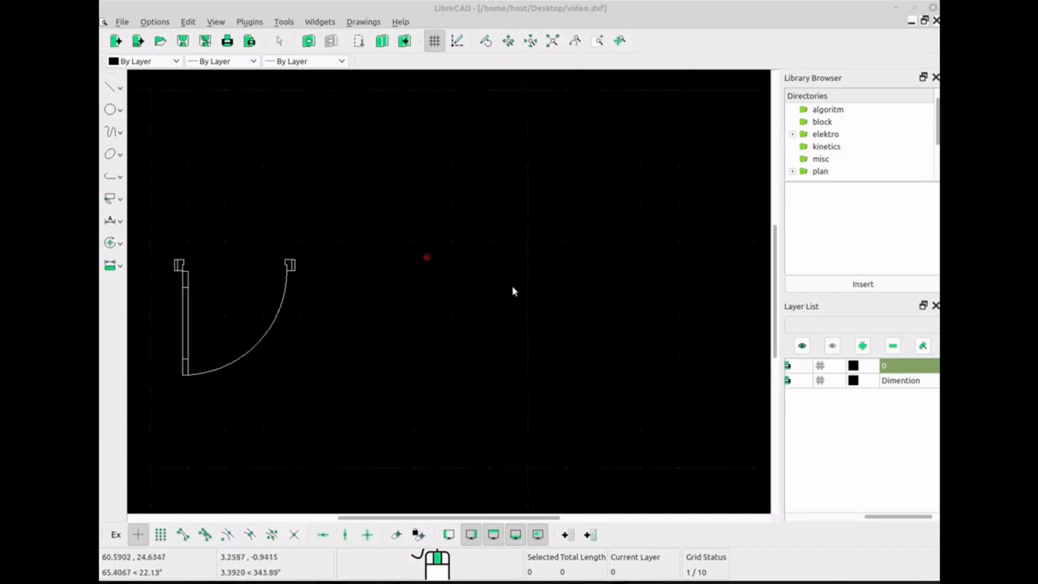
pyautogui.click(111, 242)
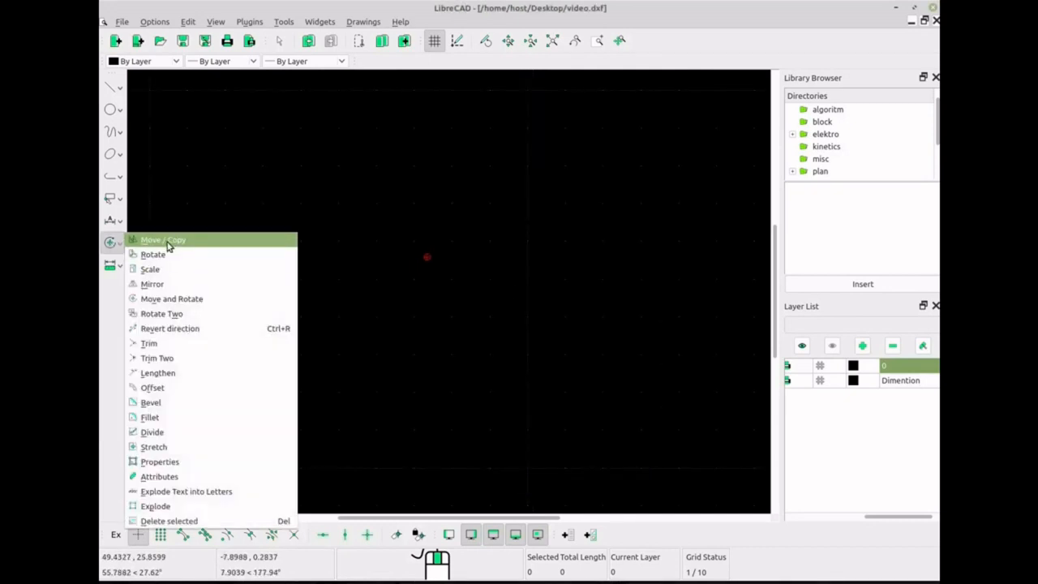
pyautogui.click(167, 241)
pyautogui.click(177, 261)
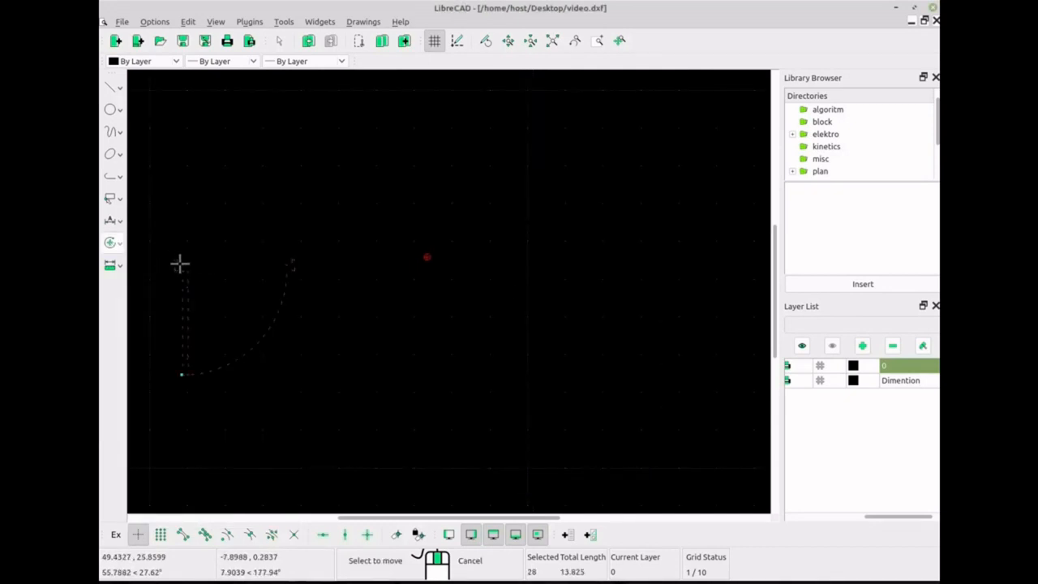
pyautogui.click(111, 243)
pyautogui.click(159, 240)
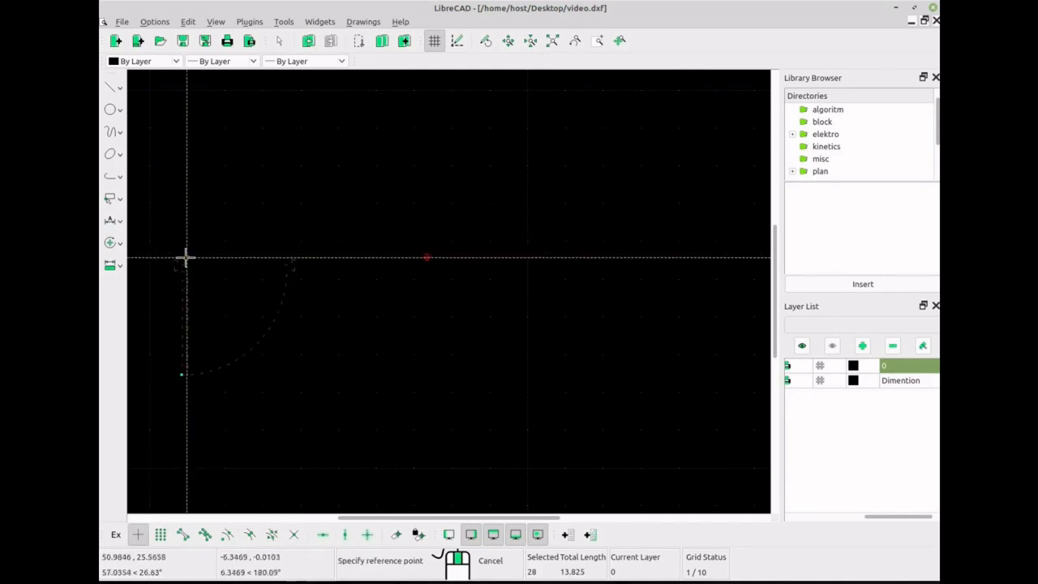
pyautogui.click(183, 260)
pyautogui.click(461, 261)
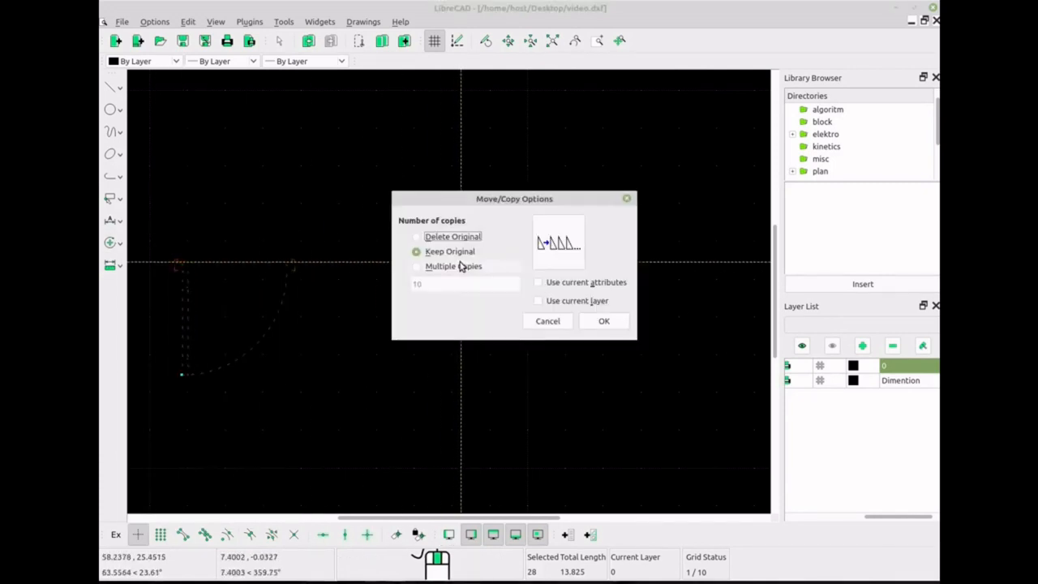
pyautogui.click(606, 321)
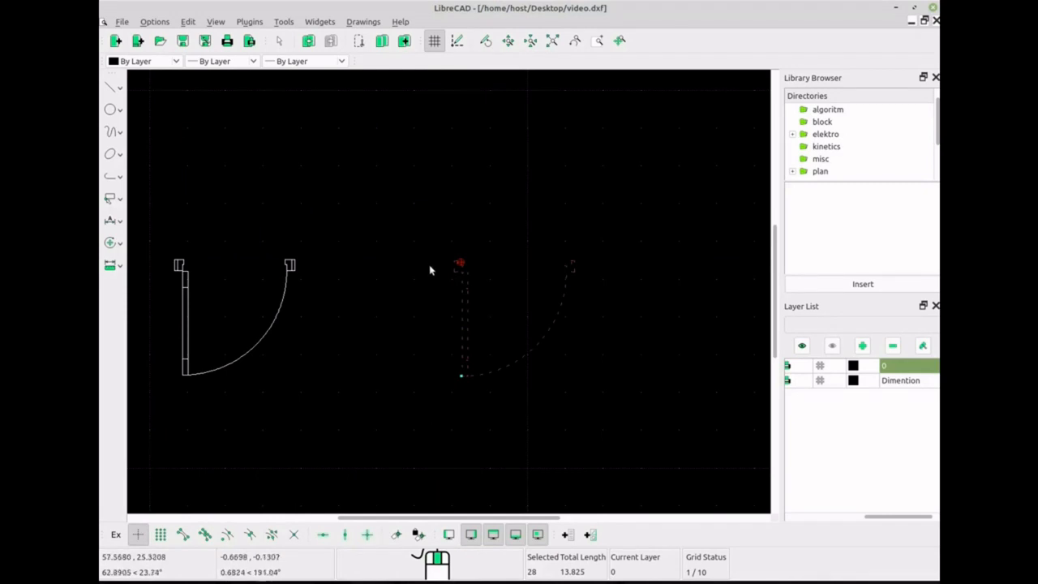
# Mirror the copied door across a 315° diagonal at its upper-left frame corner, deleting the original and using current attributes and layer
pyautogui.click(112, 242)
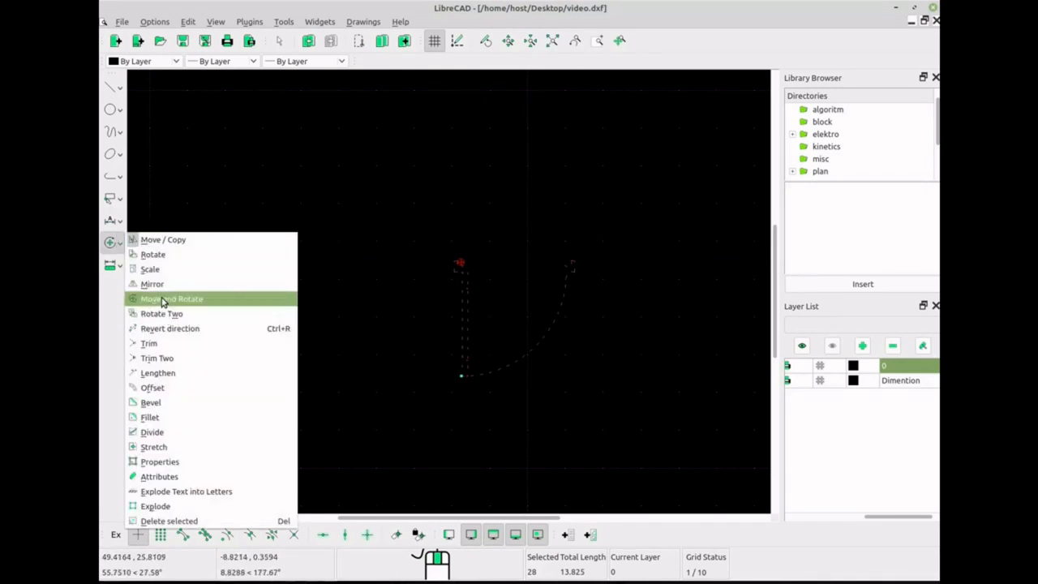
pyautogui.click(162, 285)
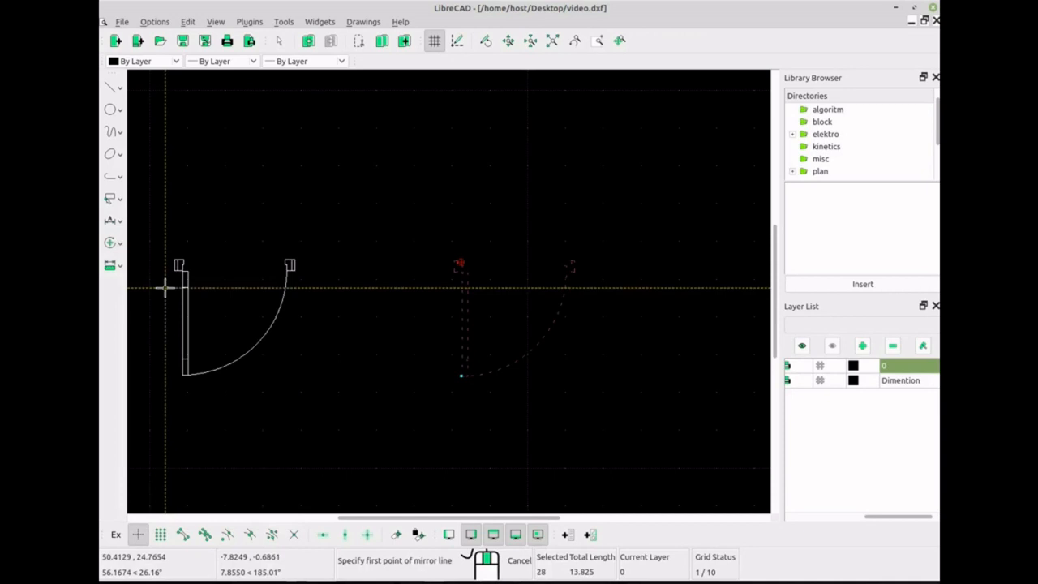
pyautogui.click(451, 263)
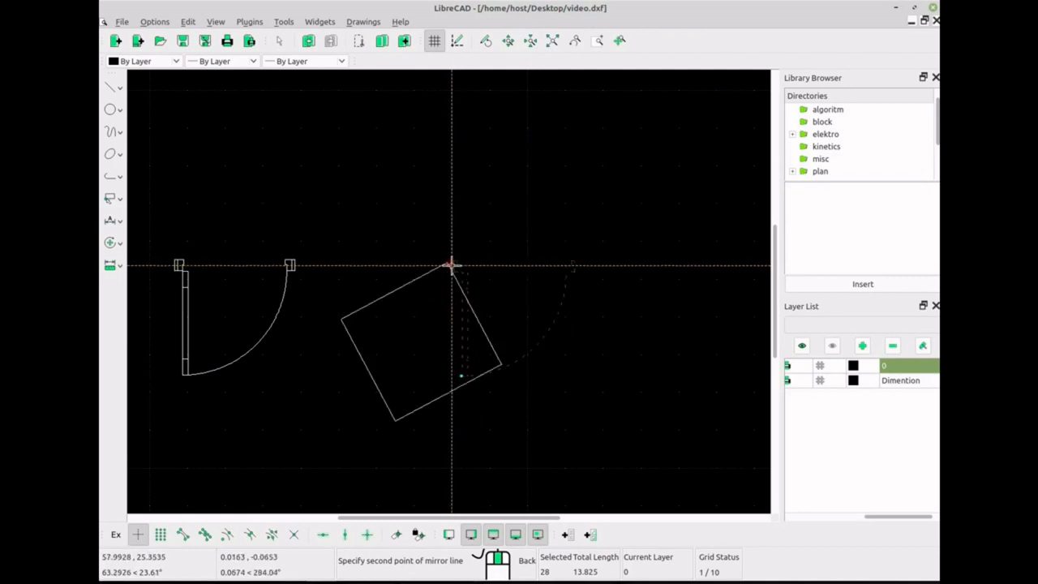
pyautogui.click(451, 264)
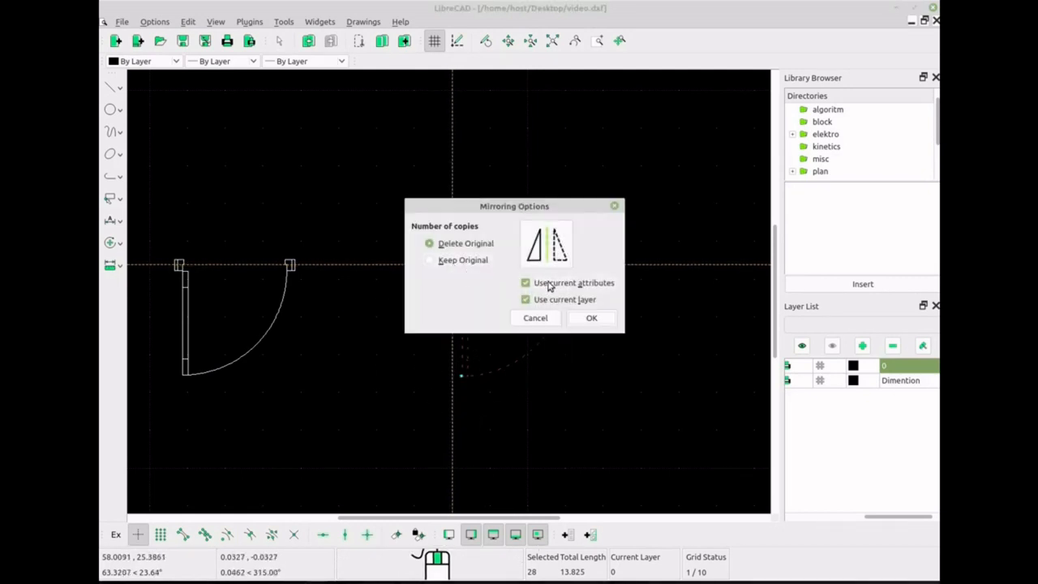
pyautogui.click(594, 319)
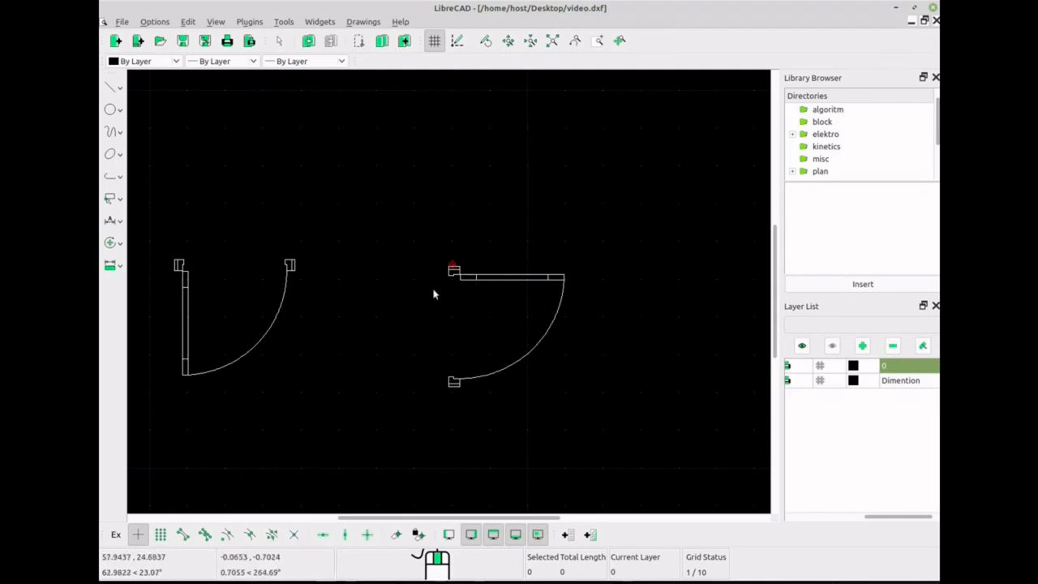
# Copy both door symbols about 6.4 units straight up, keeping the originals
pyautogui.scroll(-1, 375, 256)
pyautogui.moveTo(182, 219); pyautogui.dragTo(599, 393)
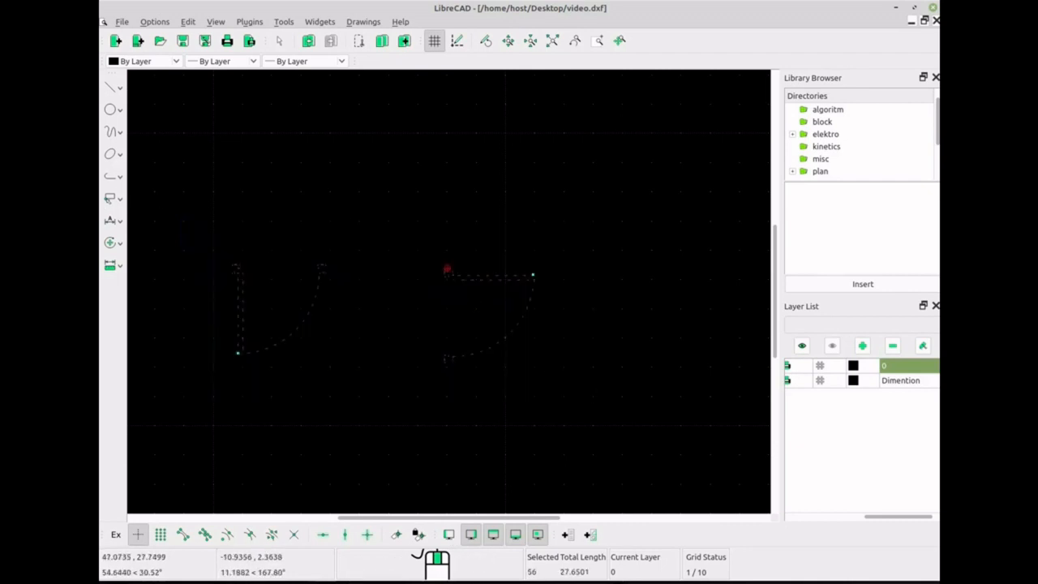
pyautogui.click(111, 243)
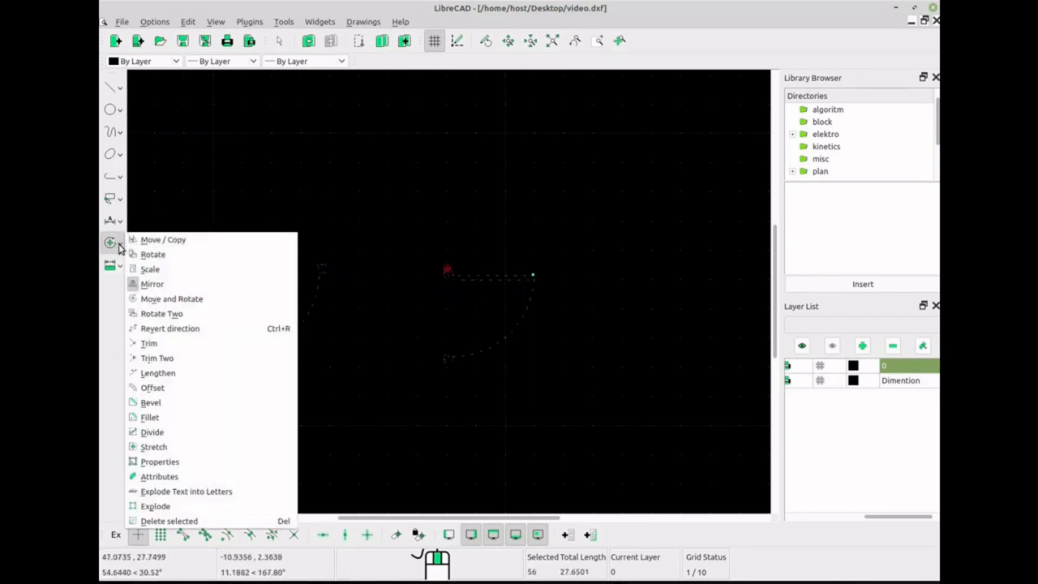
pyautogui.click(183, 241)
pyautogui.click(232, 260)
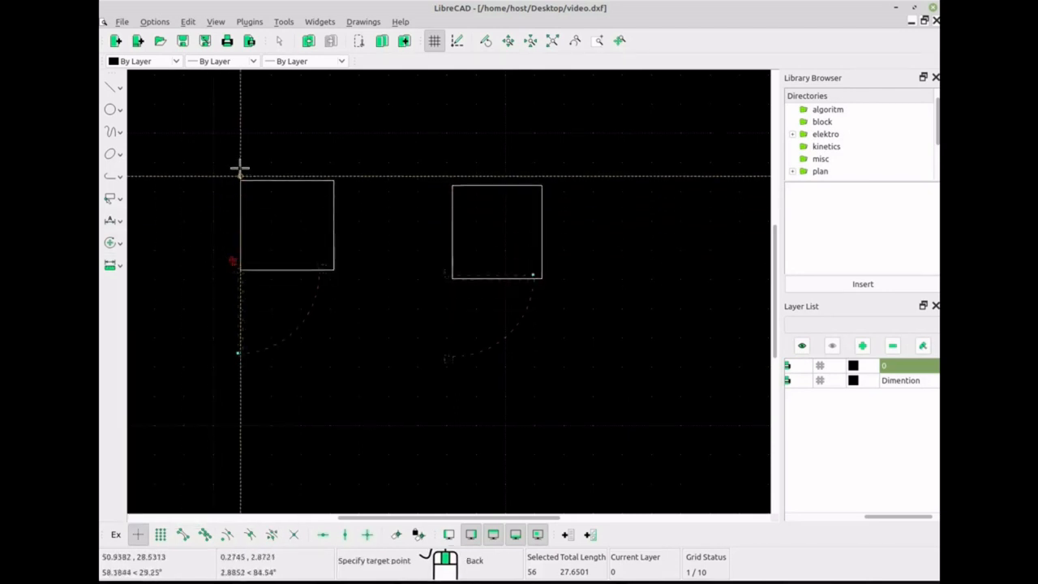
pyautogui.click(228, 75)
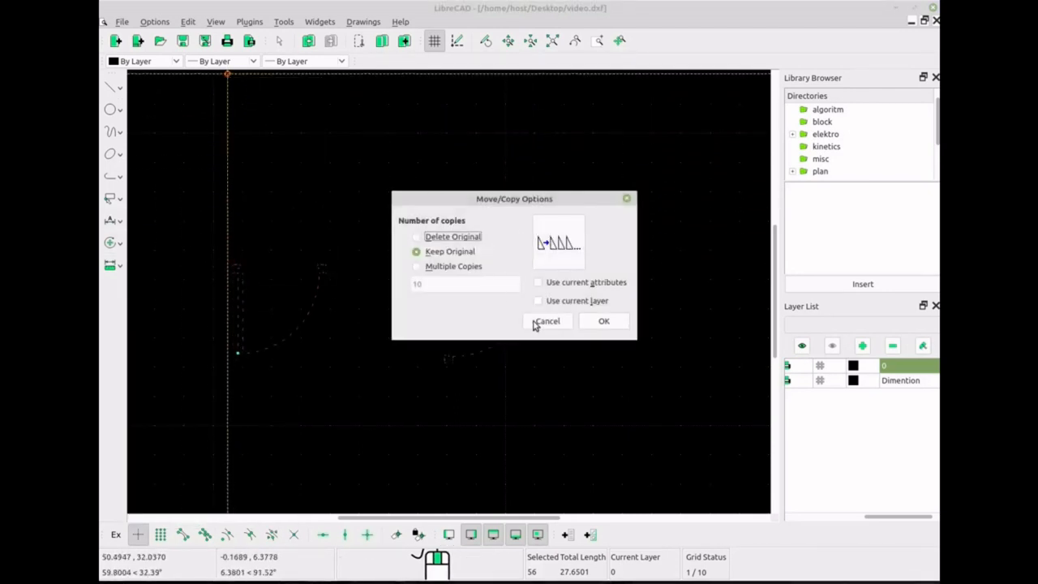
pyautogui.click(608, 322)
pyautogui.scroll(-2, 608, 268)
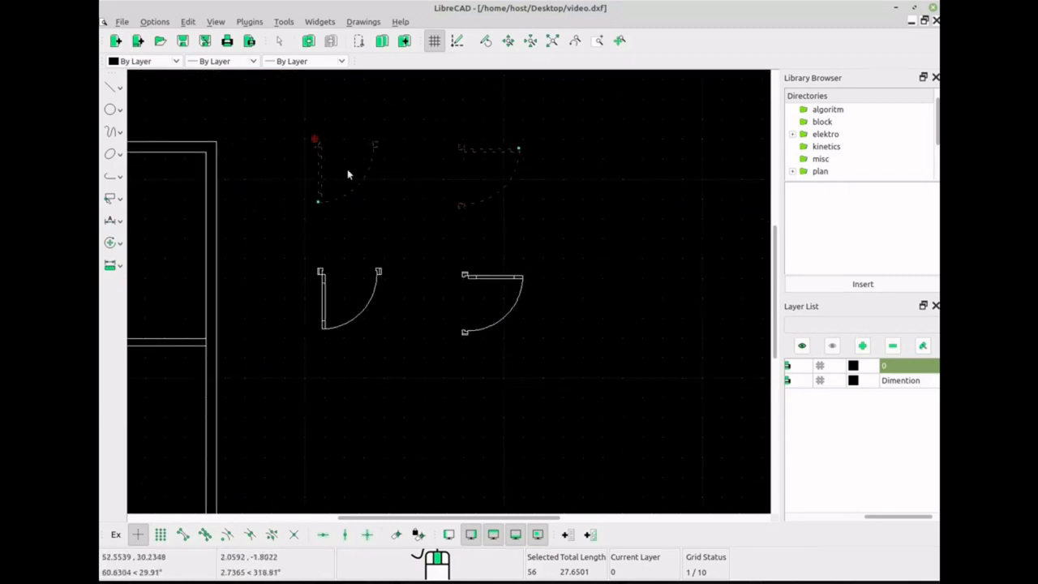
# Copy the four door symbols beside the floor plan about 15.9 units horizontally to the right, keeping the originals
pyautogui.moveTo(285, 127); pyautogui.dragTo(564, 358)
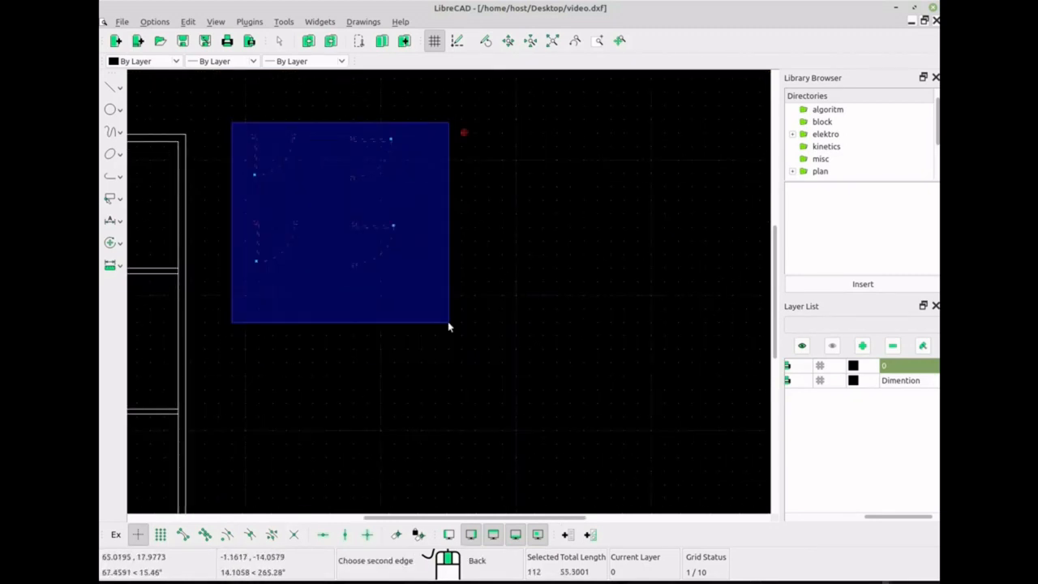
pyautogui.moveTo(230, 122); pyautogui.dragTo(448, 322)
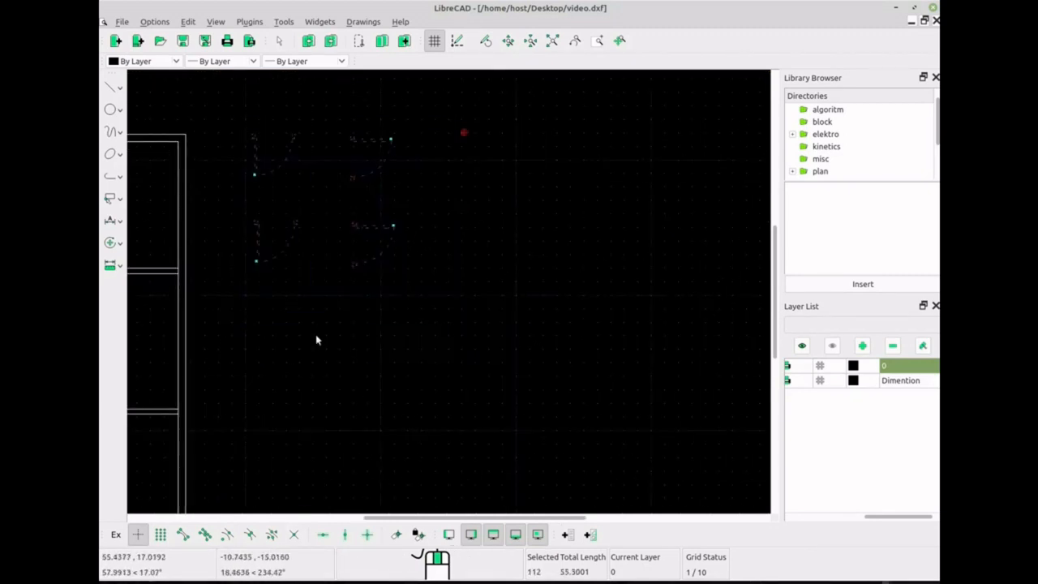
pyautogui.click(109, 242)
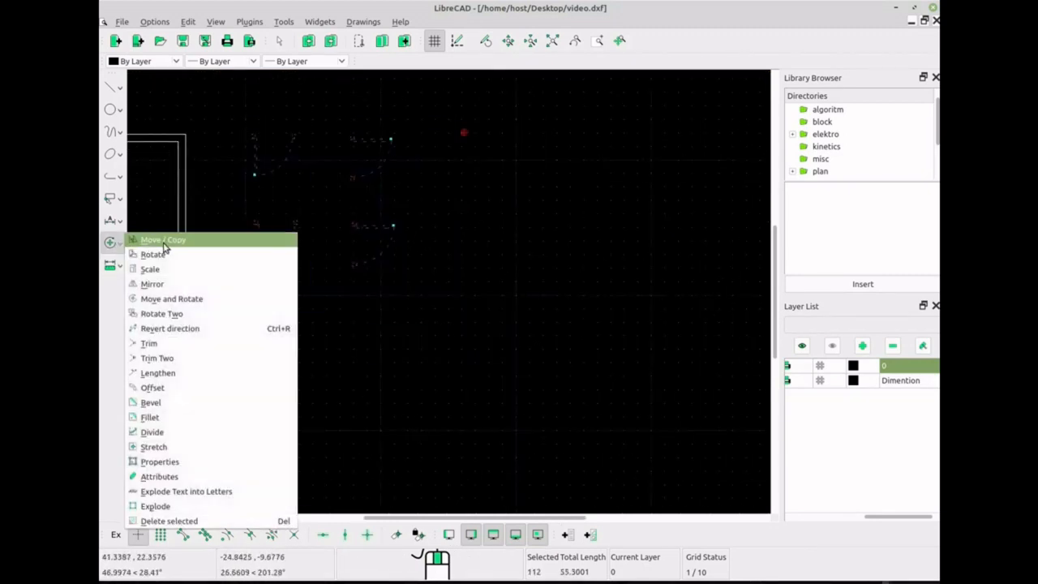
pyautogui.click(172, 240)
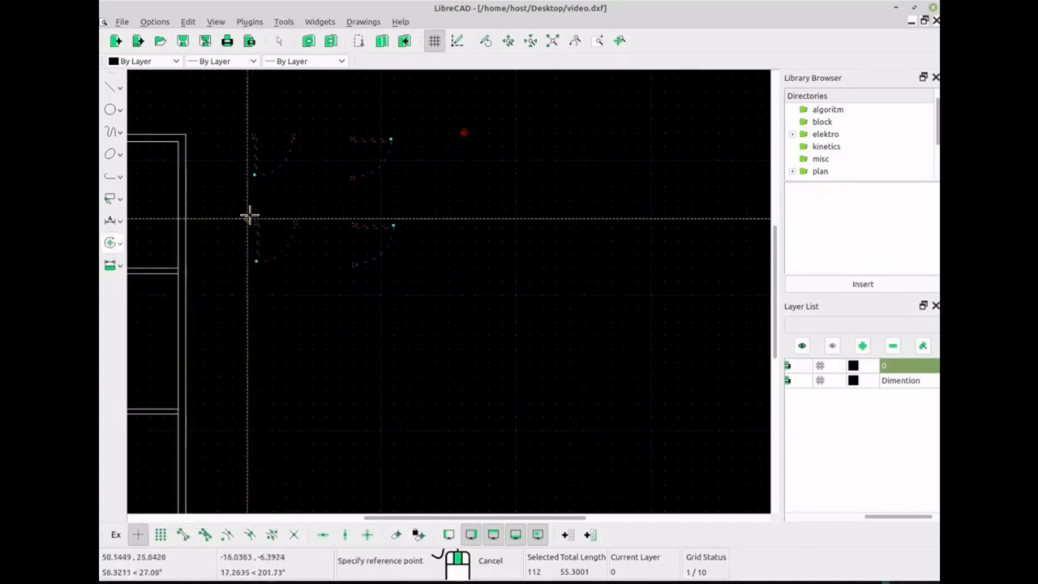
pyautogui.click(233, 127)
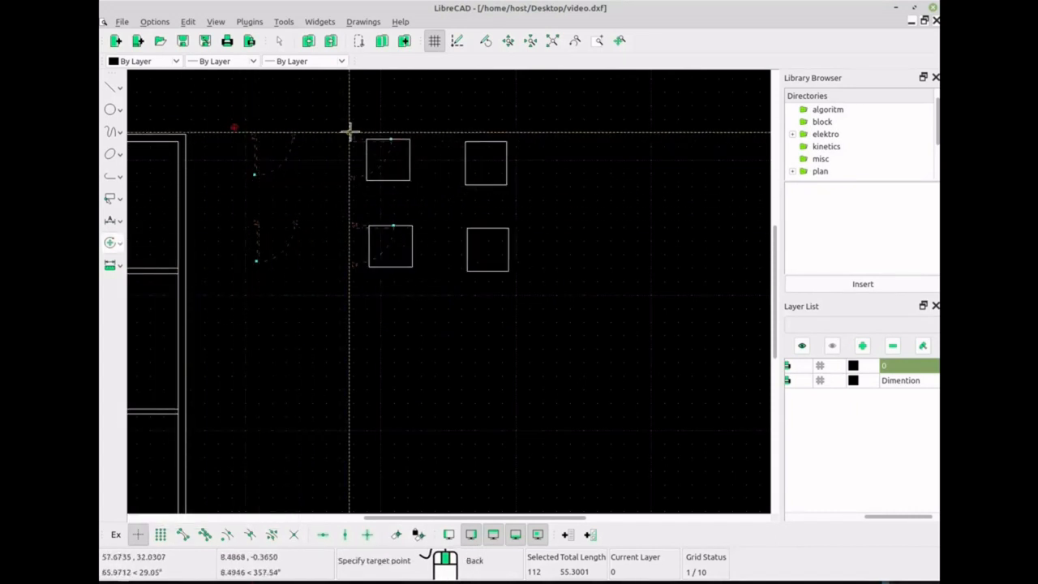
pyautogui.click(449, 127)
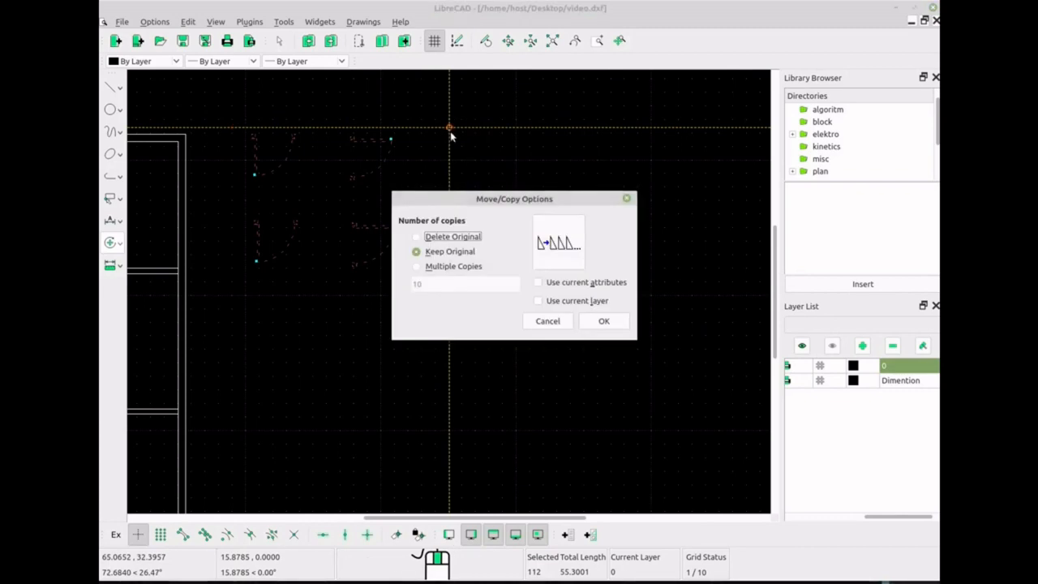
pyautogui.click(605, 321)
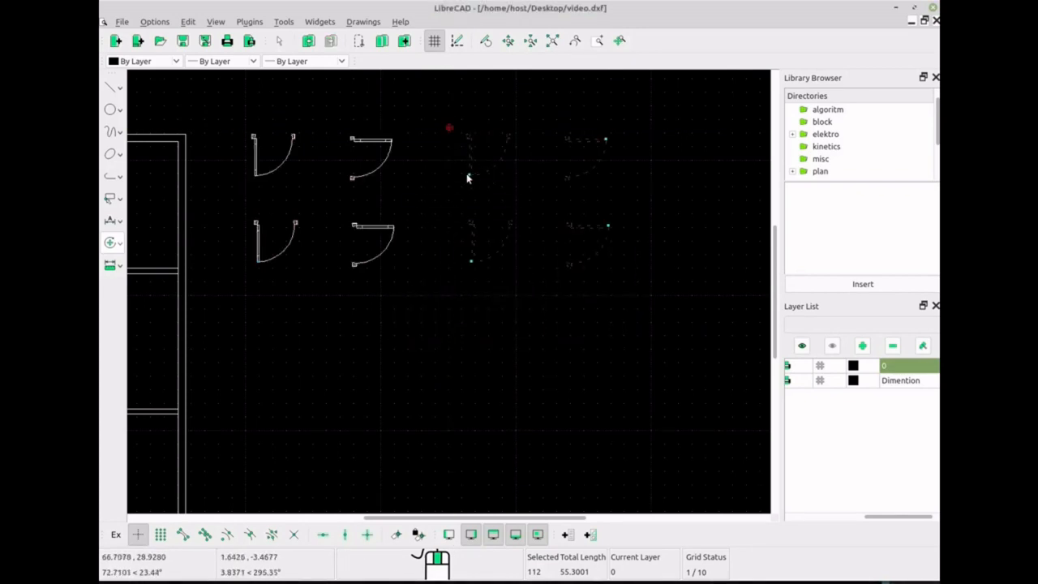
# Rotate the four copied door symbols by 90° about a point just above and left of them, keeping the originals
pyautogui.click(118, 244)
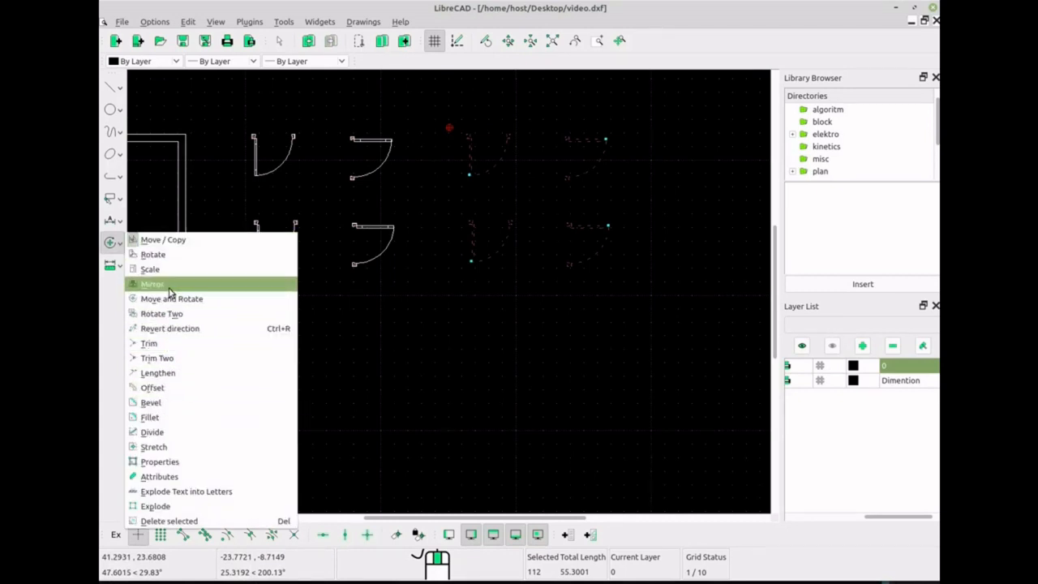
pyautogui.click(190, 254)
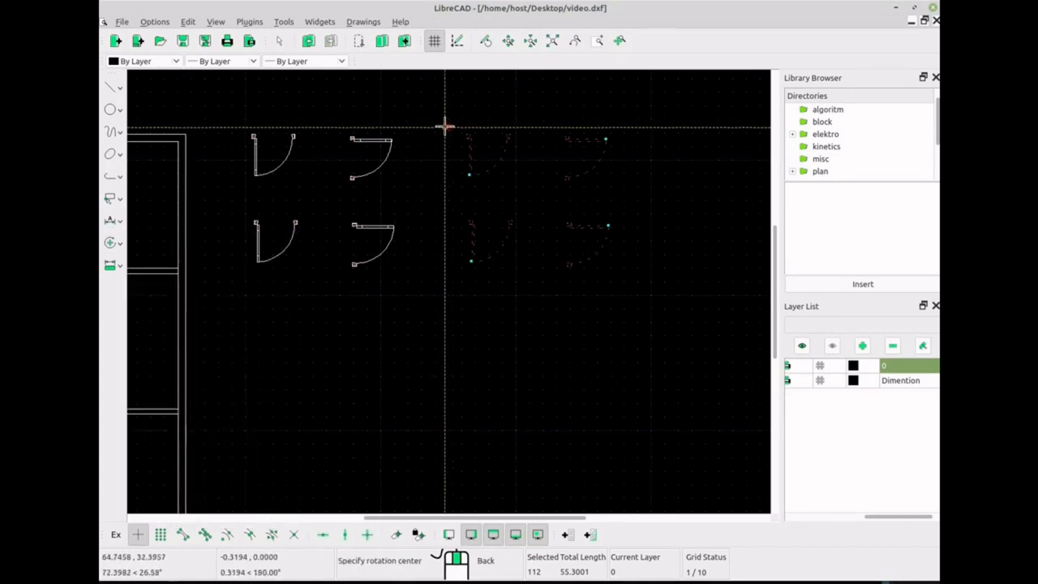
pyautogui.click(445, 125)
pyautogui.click(472, 114)
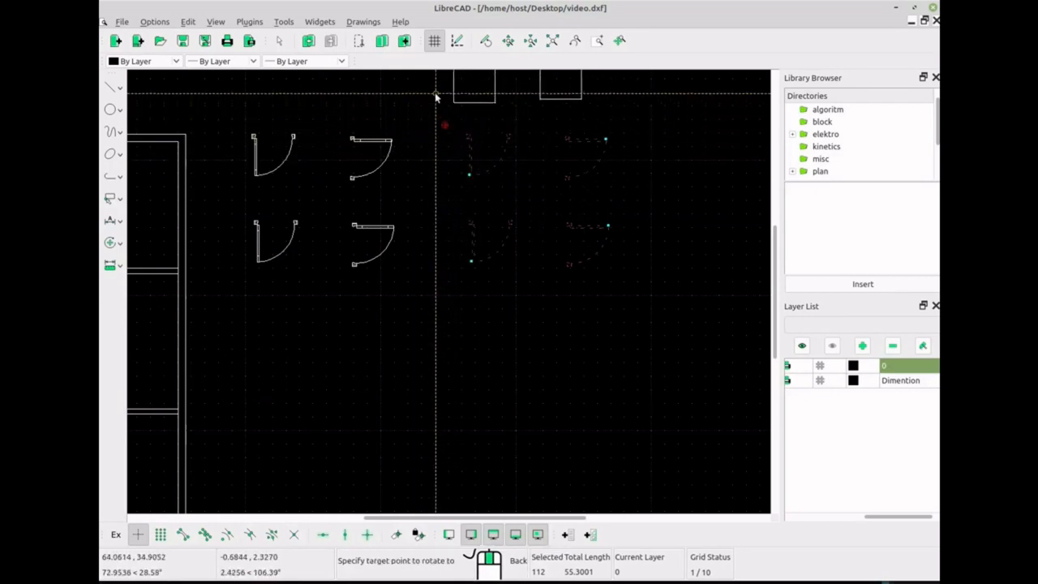
pyautogui.click(435, 95)
pyautogui.moveTo(593, 273); pyautogui.dragTo(513, 268)
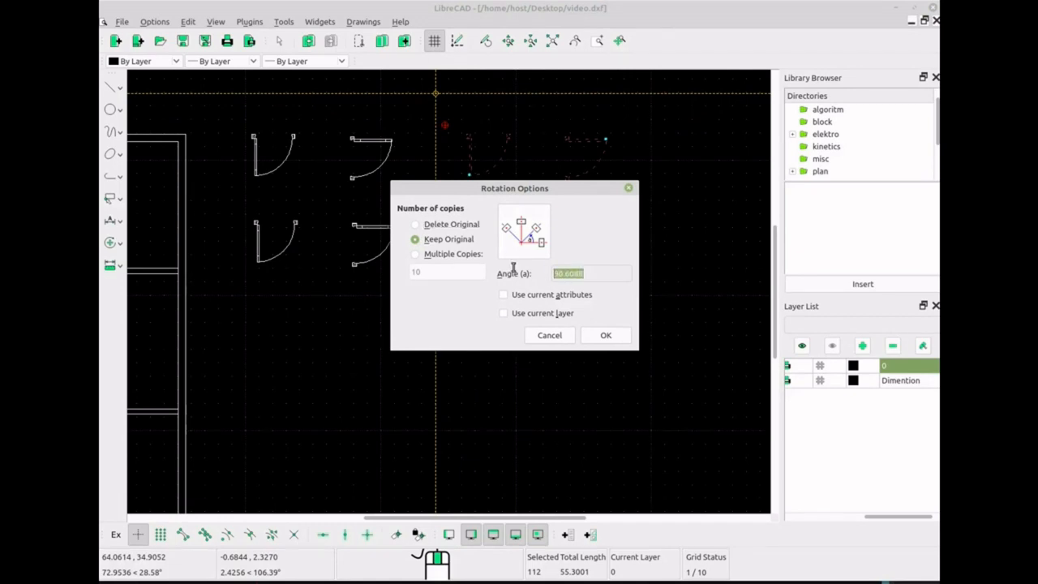
pyautogui.write('90')
pyautogui.press('Return')
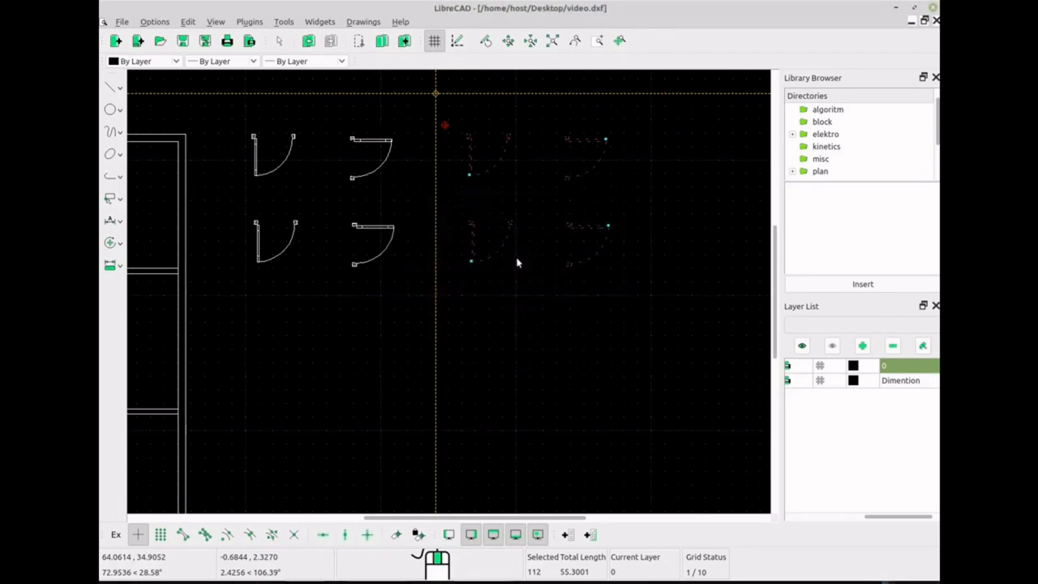
# Delete the four unrotated door copies below the rotated set
pyautogui.scroll(-3, 515, 207)
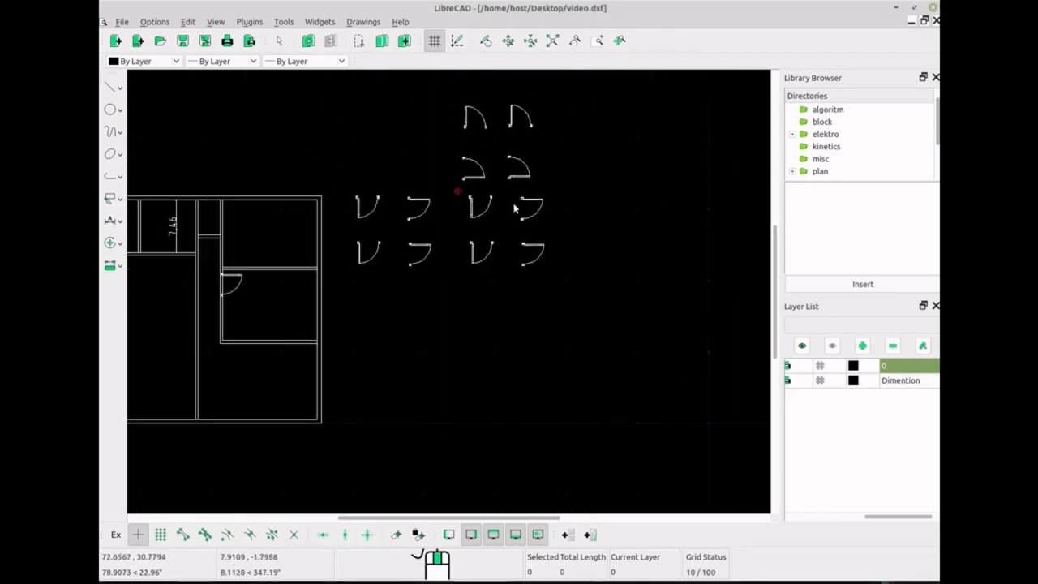
pyautogui.scroll(2, 515, 212)
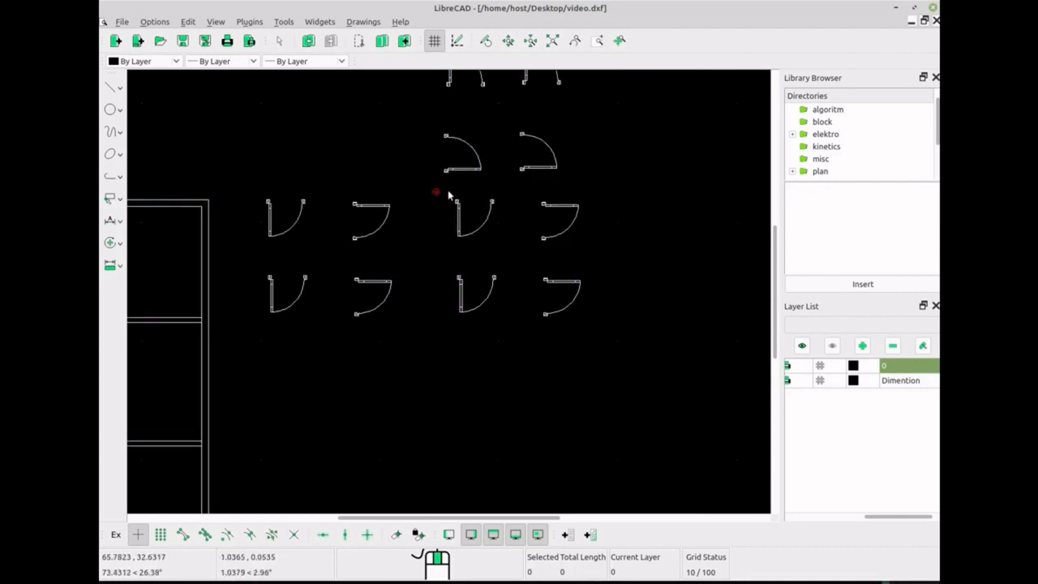
pyautogui.moveTo(448, 194); pyautogui.dragTo(634, 346)
pyautogui.press('Delete')
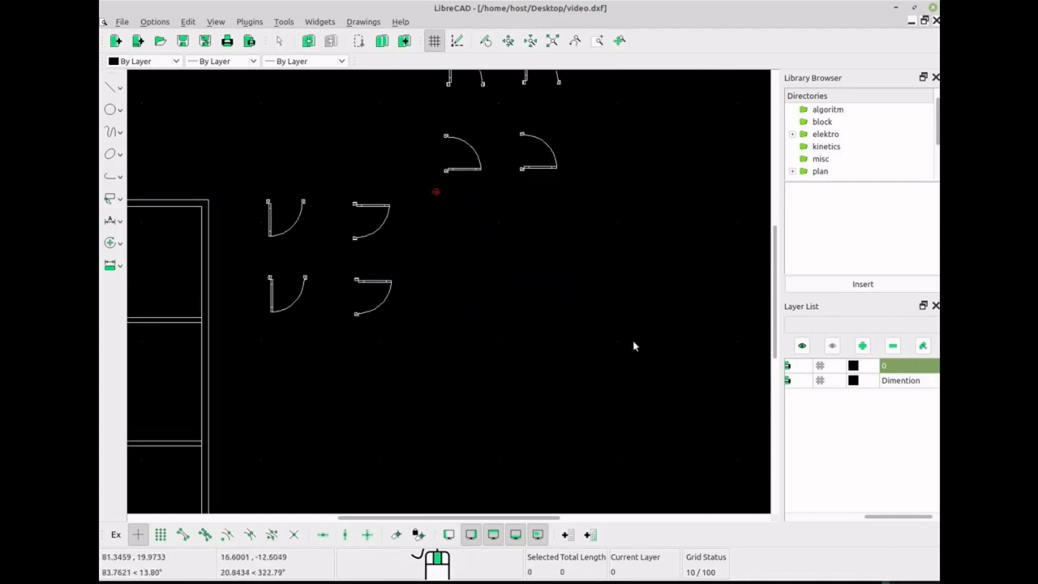
pyautogui.scroll(-2, 589, 218)
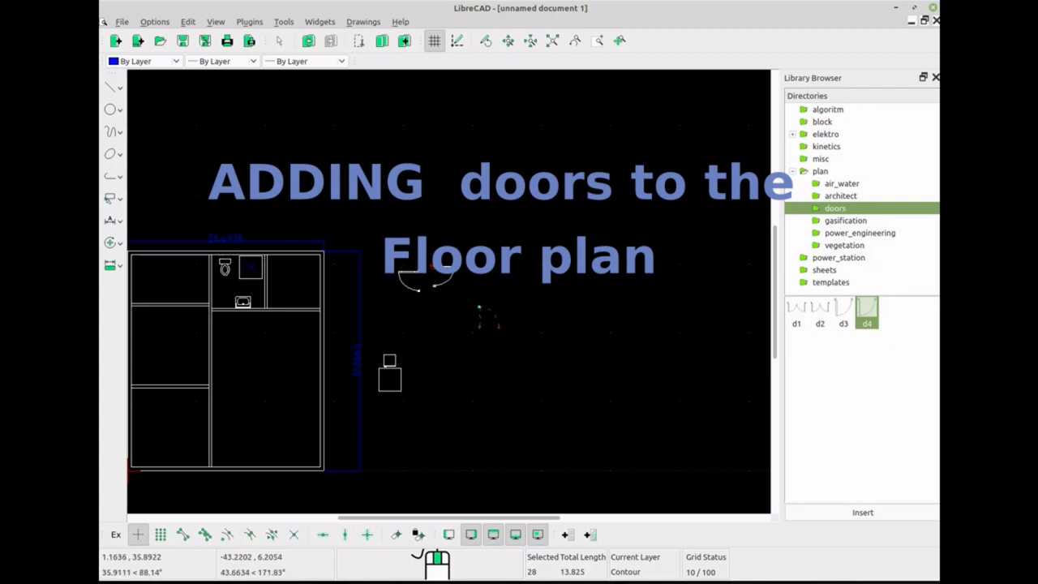
# Copy the selected door symbol by its lower-left frame corner onto the bathroom's lower wall, beside its left wall, keeping the original
pyautogui.click(114, 242)
pyautogui.click(160, 240)
pyautogui.scroll(6, 503, 325)
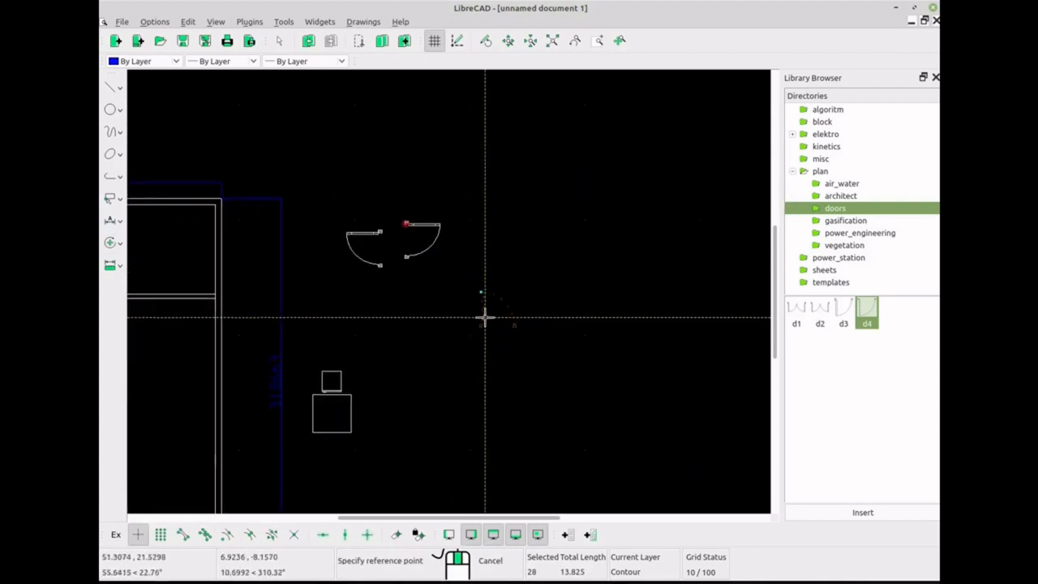
pyautogui.click(441, 350)
pyautogui.scroll(-6, 450, 324)
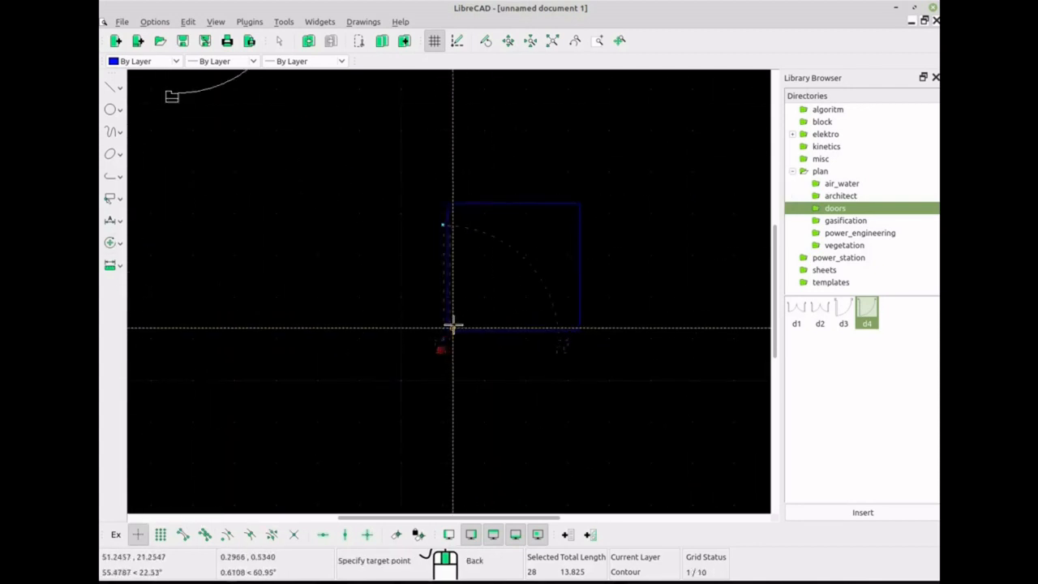
pyautogui.scroll(5, 272, 268)
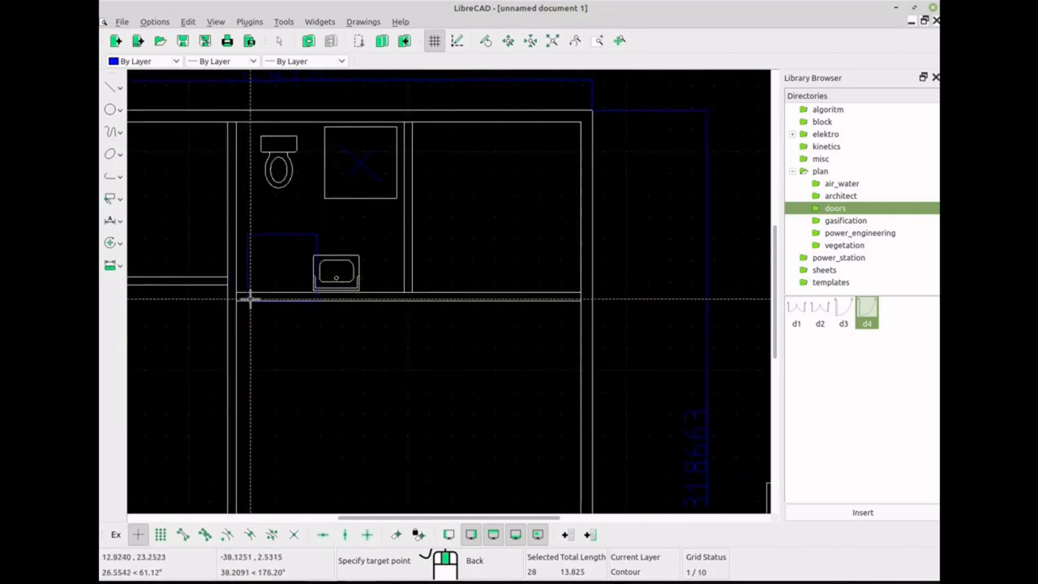
pyautogui.scroll(5, 243, 297)
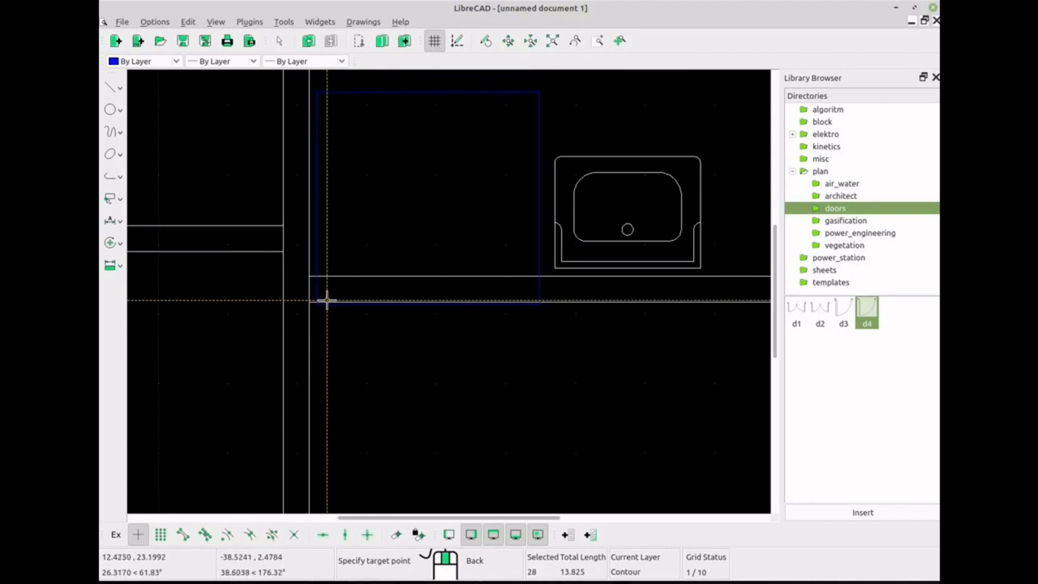
pyautogui.click(327, 300)
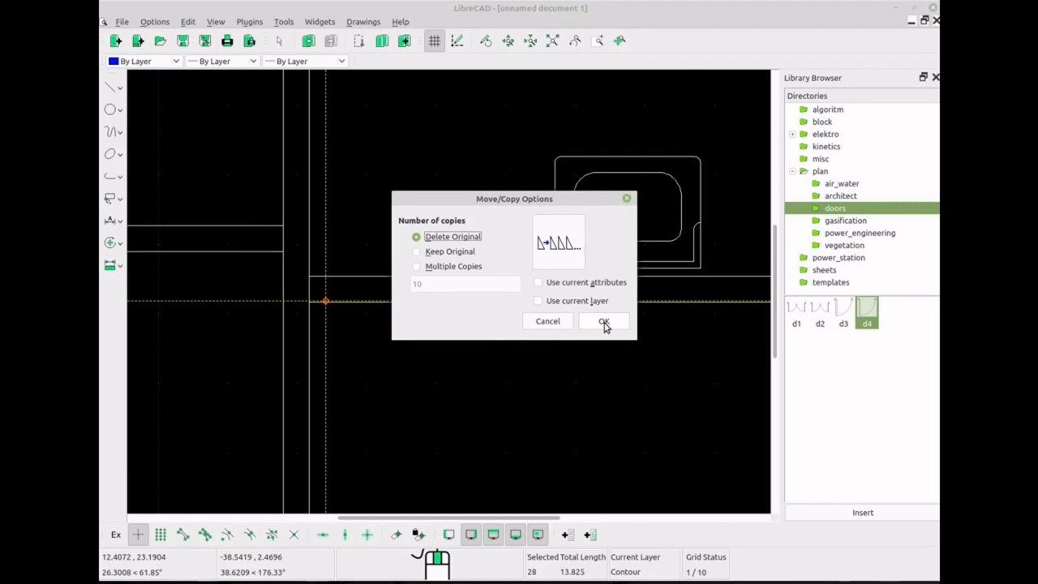
pyautogui.click(470, 254)
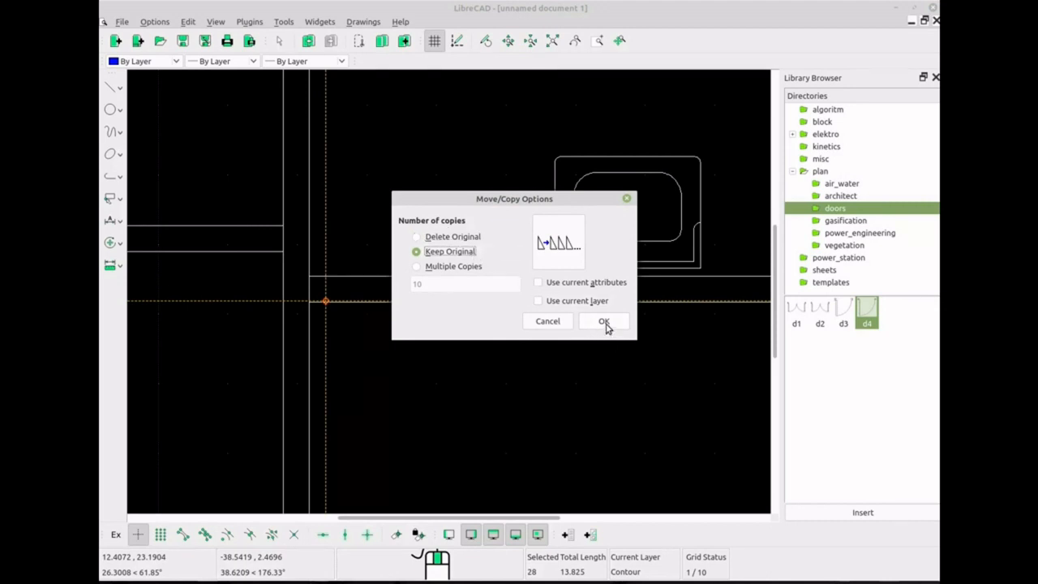
pyautogui.click(604, 322)
# Deselect the placed bathroom door and examine how both its frame ends fit within the wall thickness and the adjoining corner
pyautogui.scroll(-3, 616, 324)
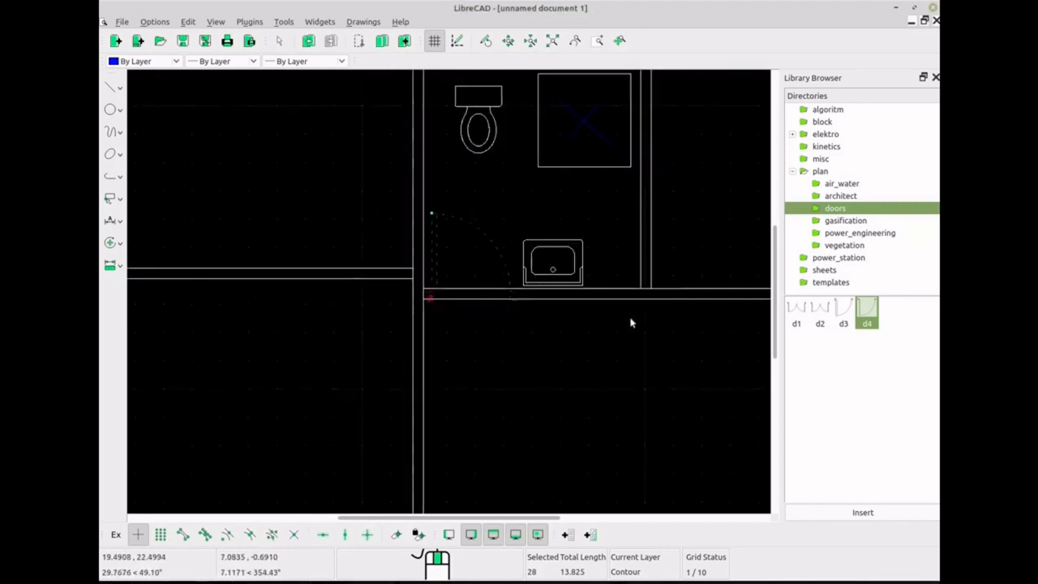
pyautogui.scroll(4, 614, 281)
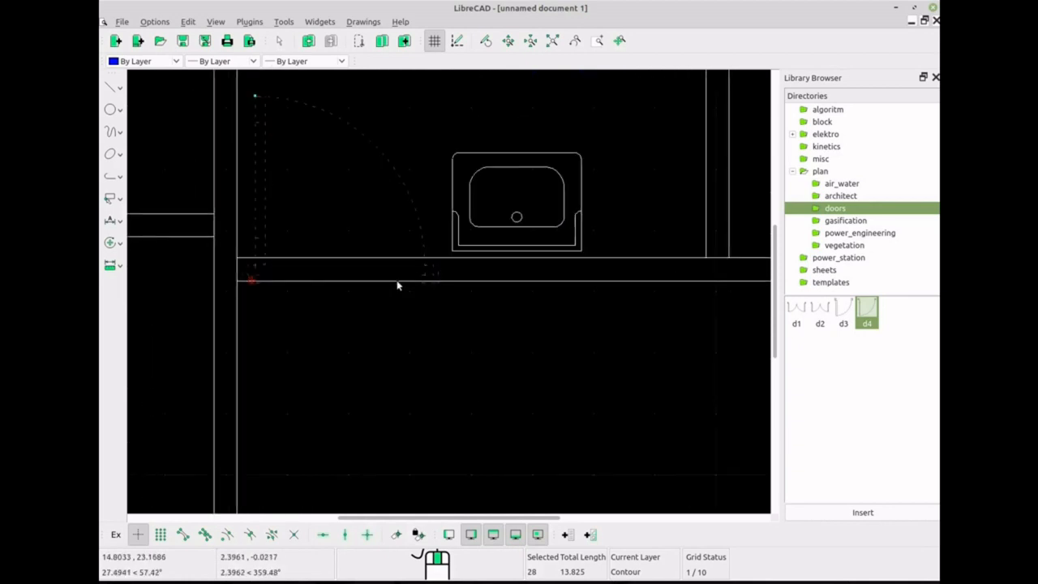
pyautogui.scroll(-2, 446, 271)
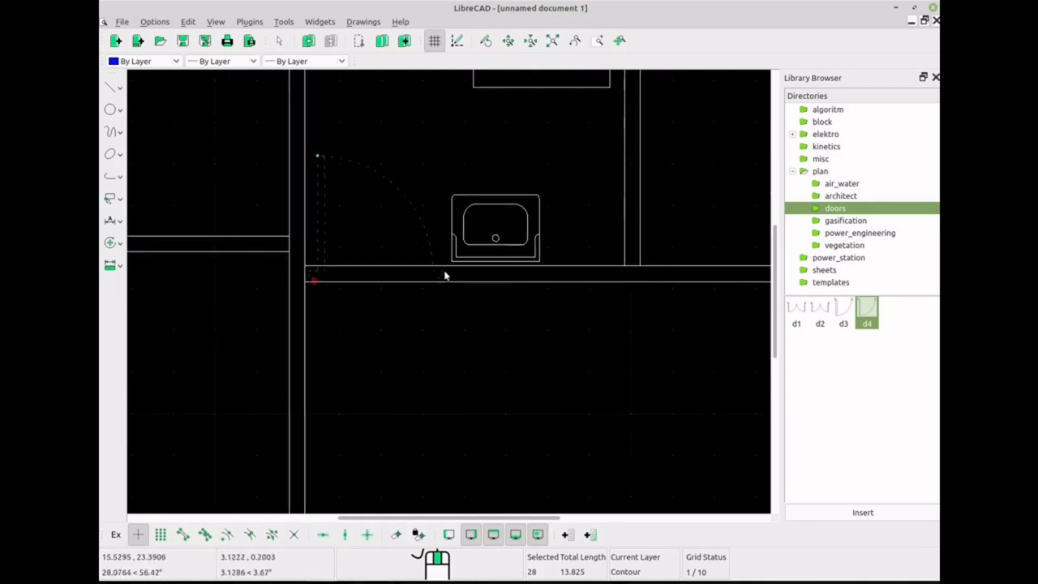
pyautogui.scroll(4, 446, 273)
pyautogui.press('Escape')
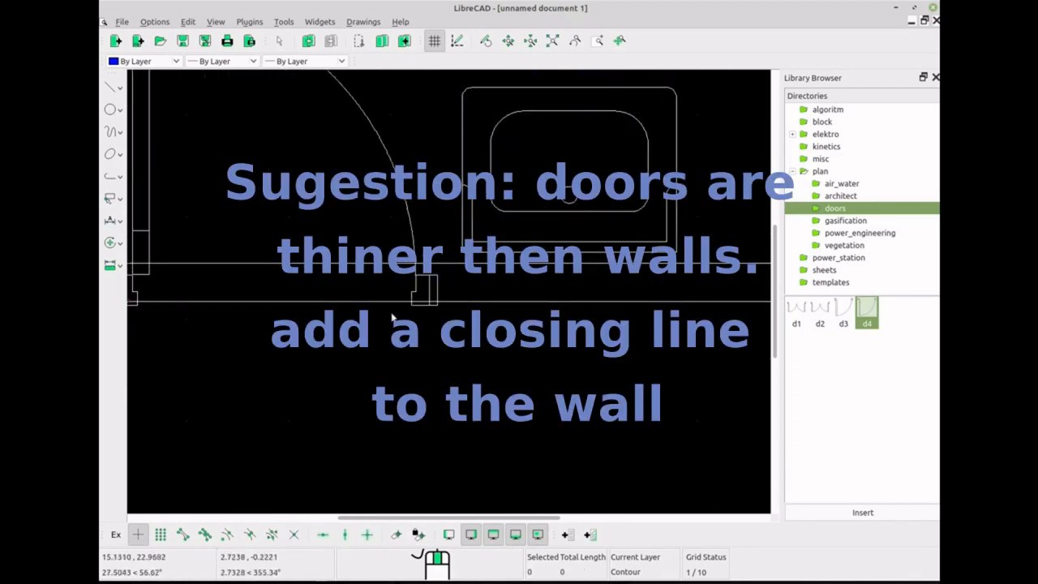
pyautogui.scroll(-2, 392, 318)
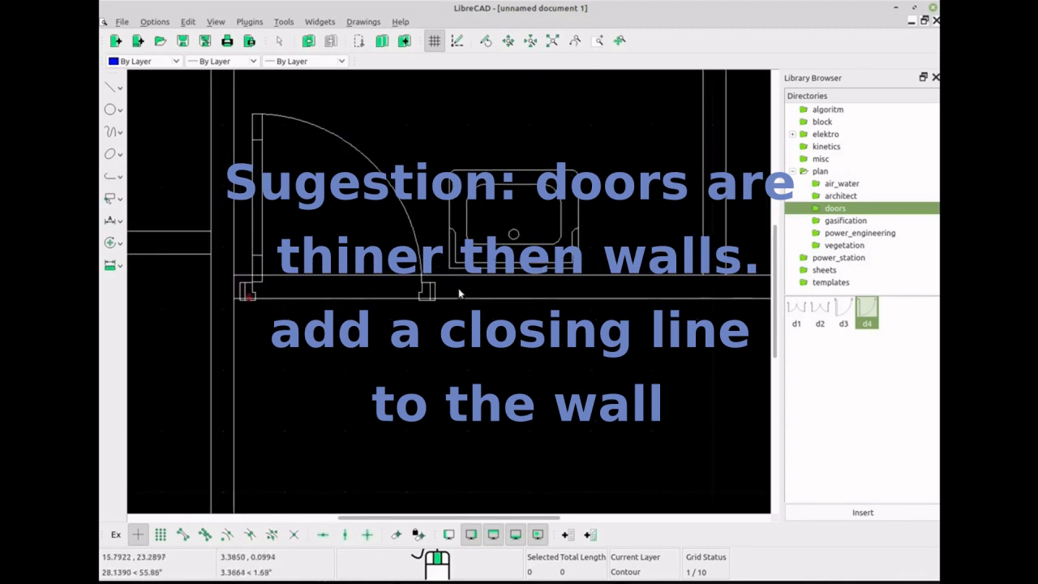
pyautogui.scroll(8, 459, 294)
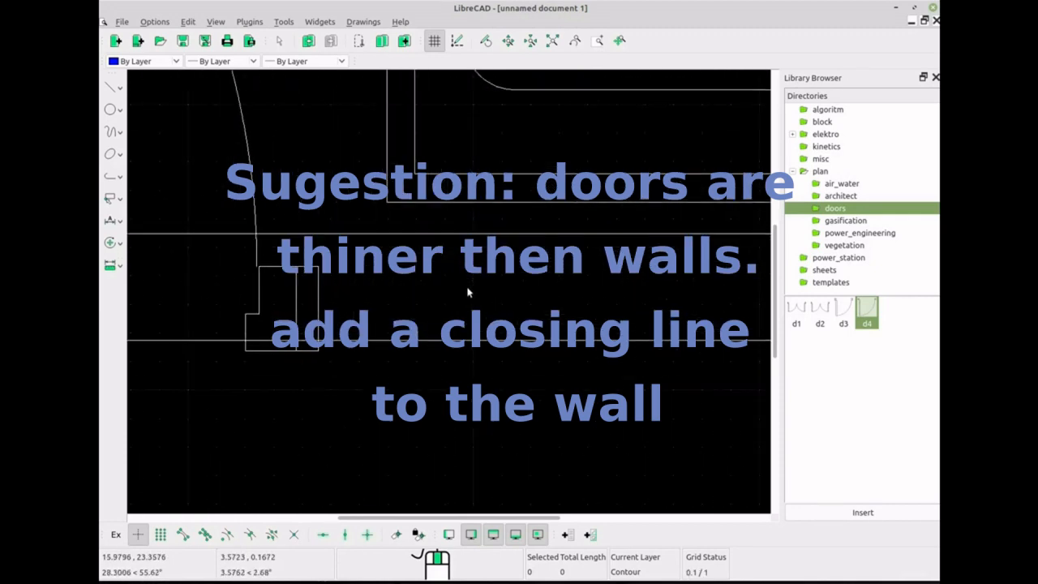
pyautogui.scroll(-5, 469, 291)
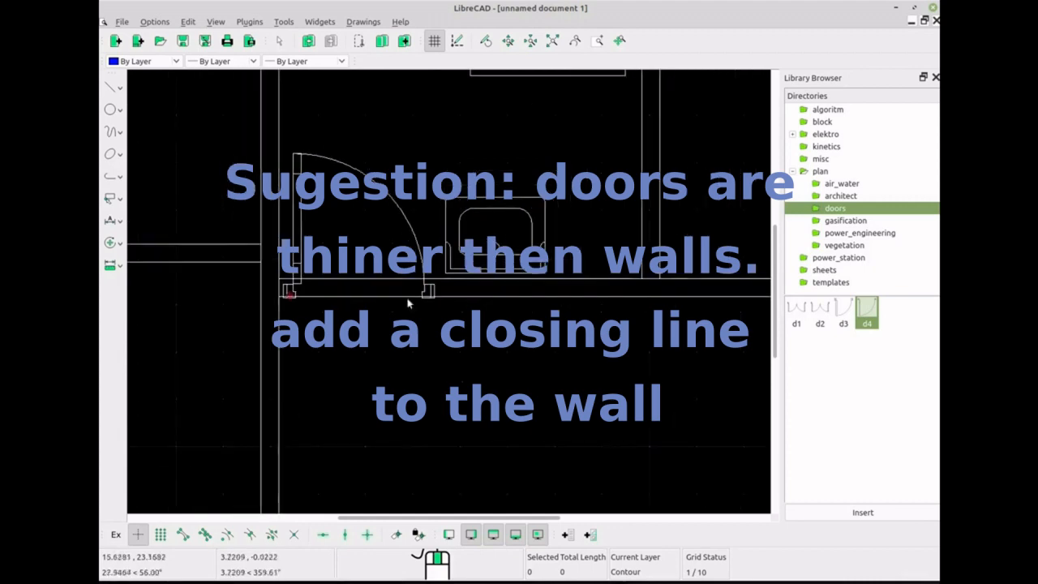
pyautogui.scroll(8, 281, 289)
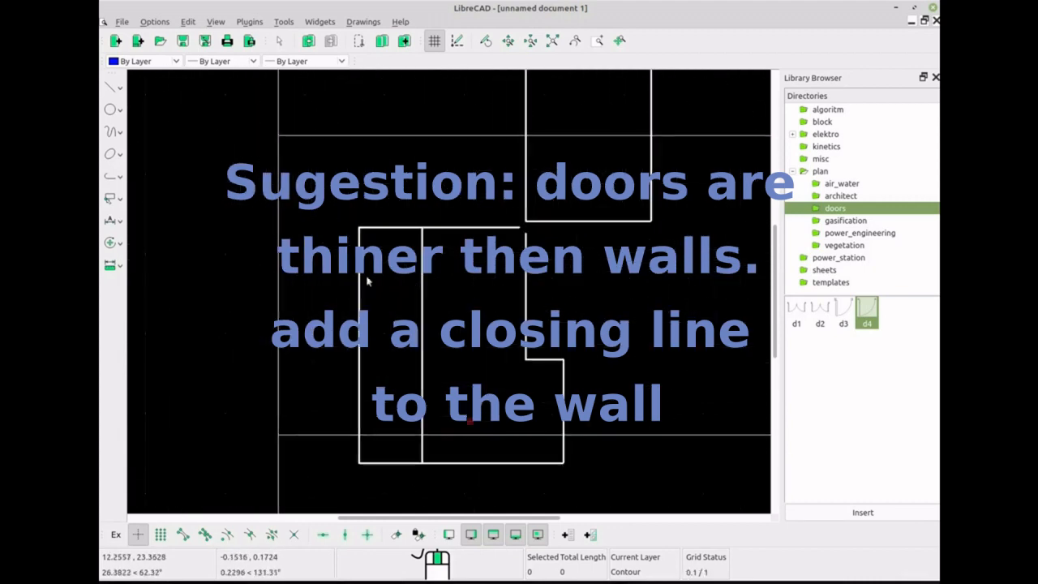
pyautogui.scroll(3, 413, 184)
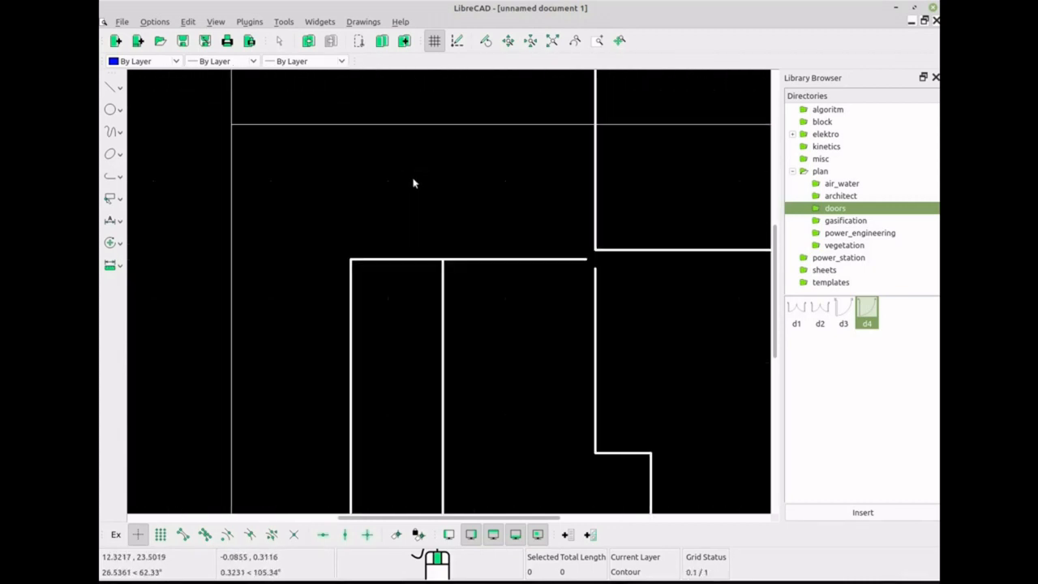
pyautogui.scroll(-2, 413, 183)
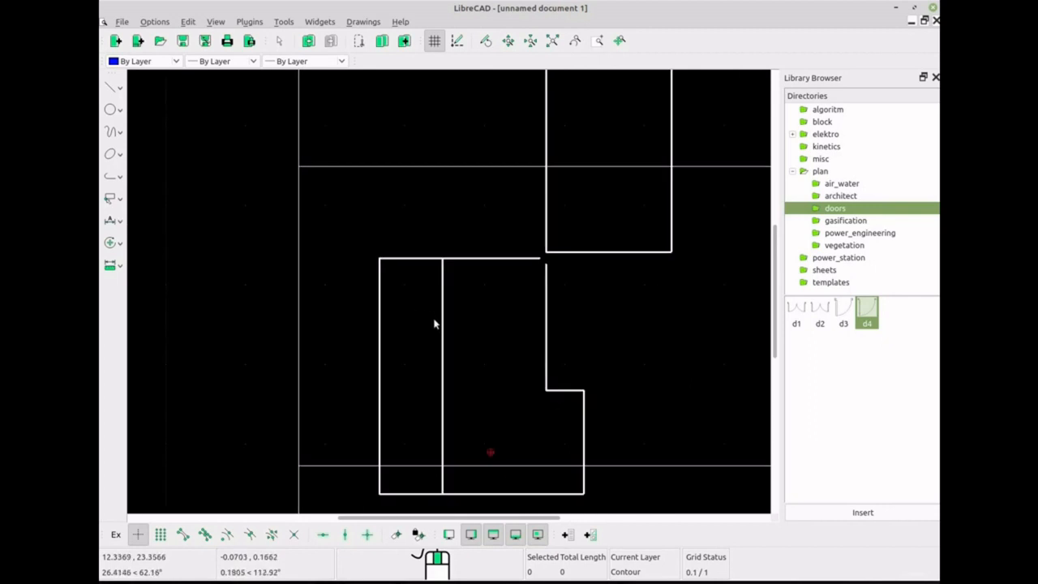
# Draw a rectangle about 0.31 by 0.41 around the bathroom door's left frame, from the inner wall corner to the frame's lower edge
pyautogui.scroll(-1, 434, 324)
pyautogui.scroll(4, 407, 202)
pyautogui.click(112, 87)
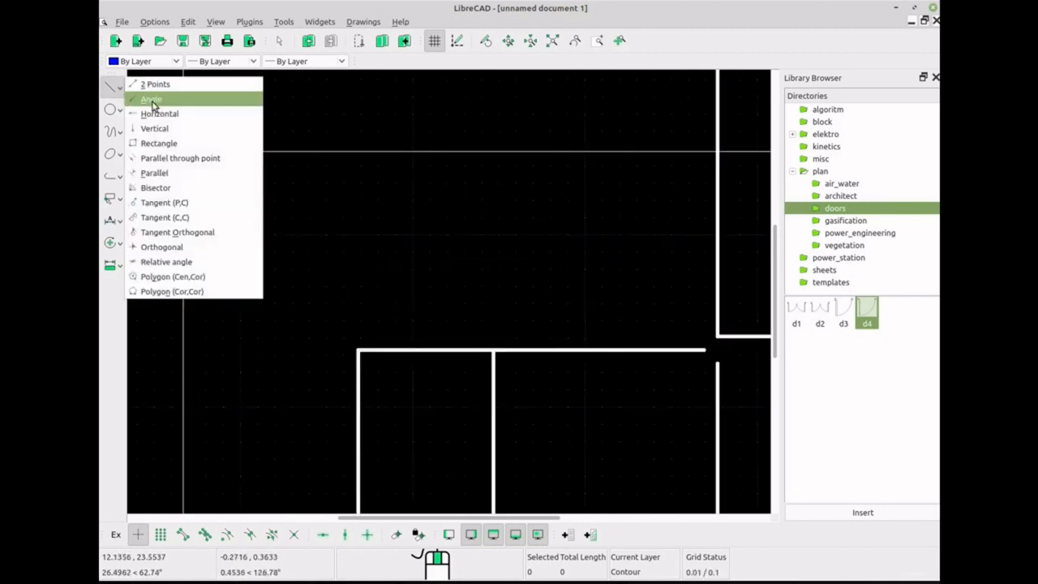
pyautogui.click(159, 144)
pyautogui.click(183, 151)
pyautogui.scroll(-6, 689, 430)
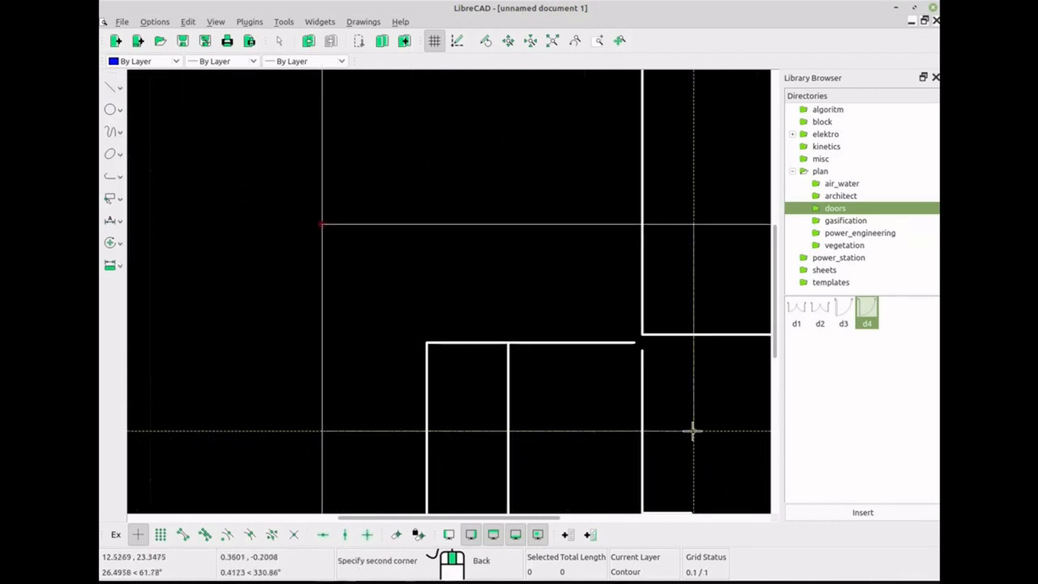
pyautogui.scroll(6, 579, 441)
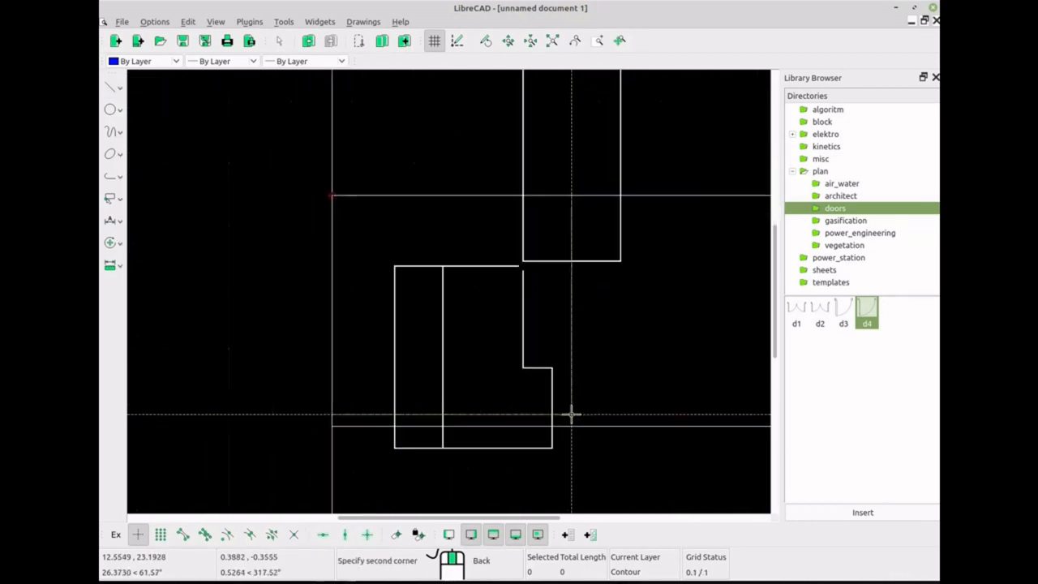
pyautogui.scroll(3, 511, 386)
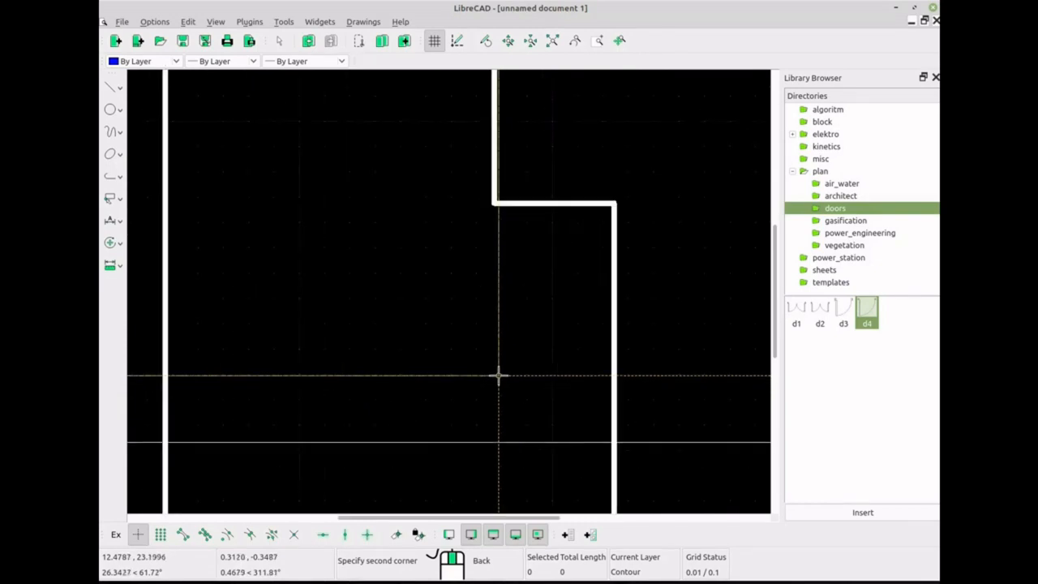
pyautogui.scroll(-2, 497, 485)
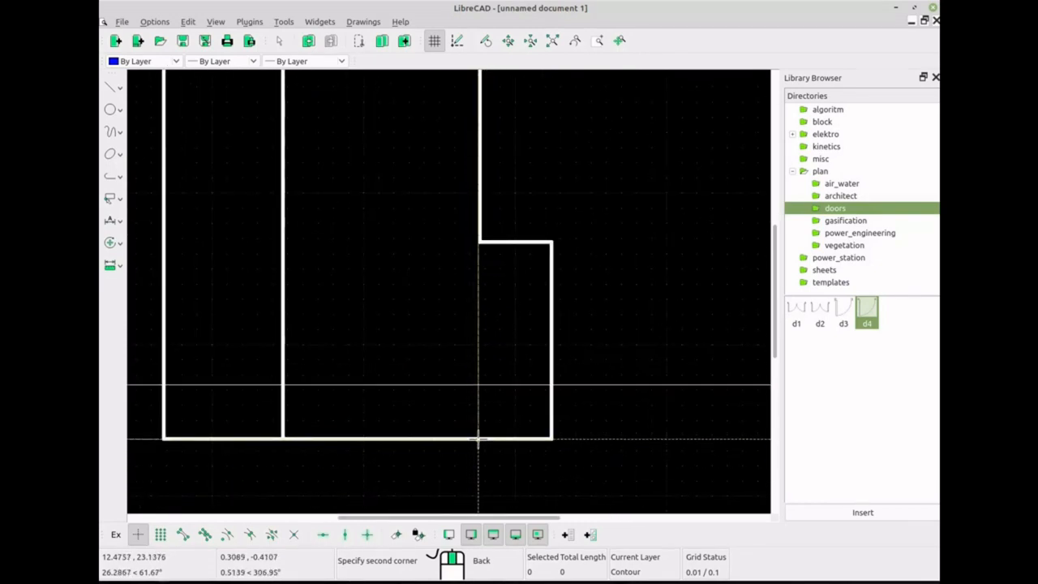
pyautogui.click(478, 440)
pyautogui.scroll(-3, 452, 296)
pyautogui.rightClick(474, 268)
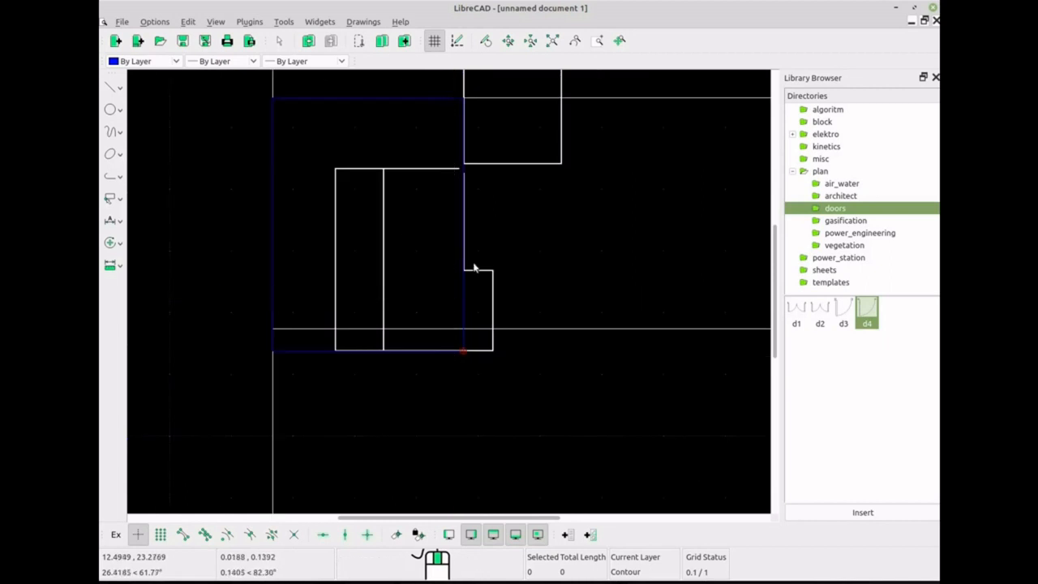
# Display the layer list and make layer 0 the active layer
pyautogui.scroll(-4, 474, 268)
pyautogui.scroll(-1, 572, 266)
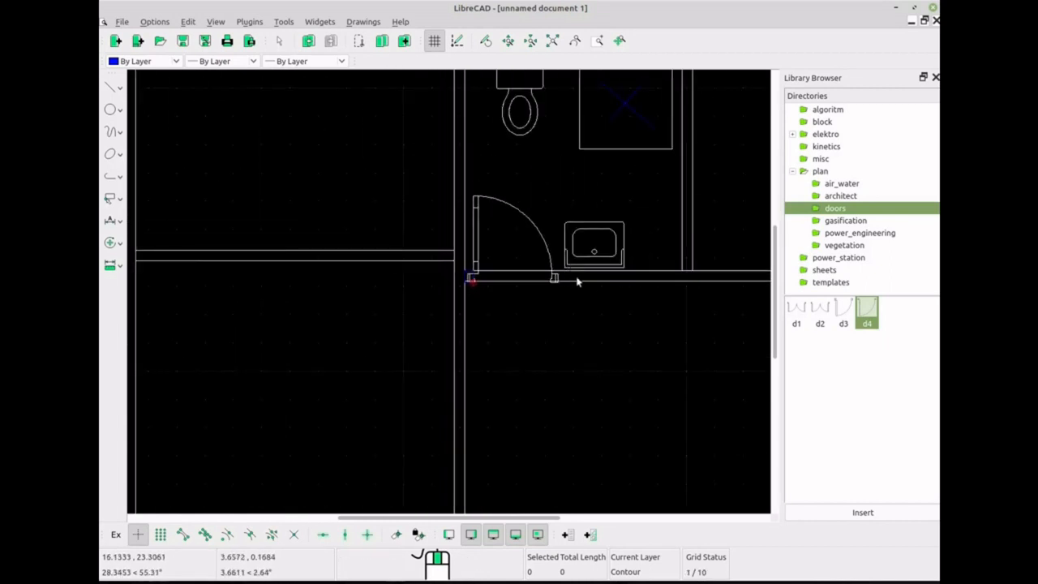
pyautogui.moveTo(556, 310); pyautogui.dragTo(760, 489)
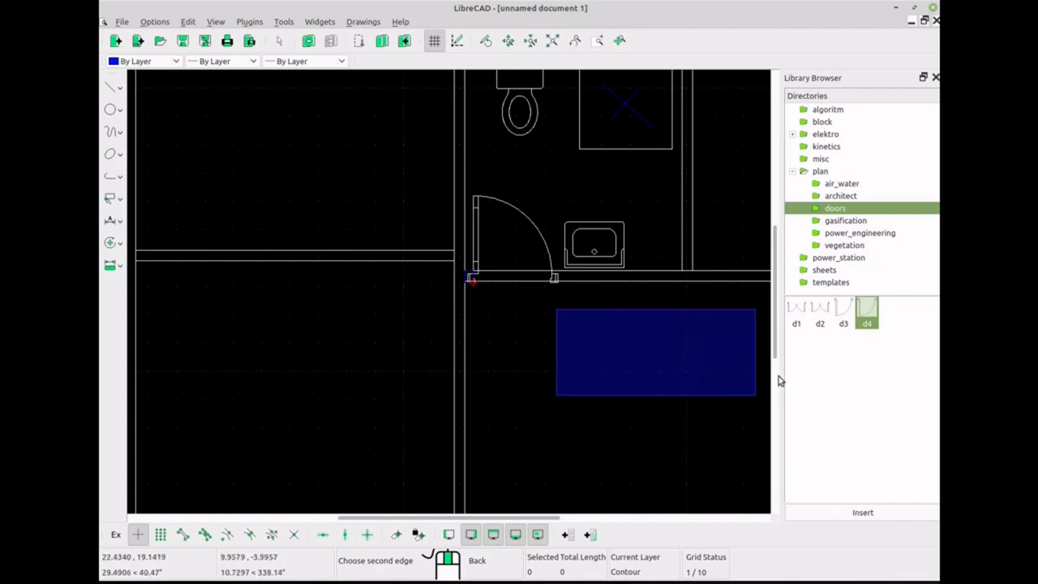
pyautogui.click(320, 22)
pyautogui.moveTo(357, 56)
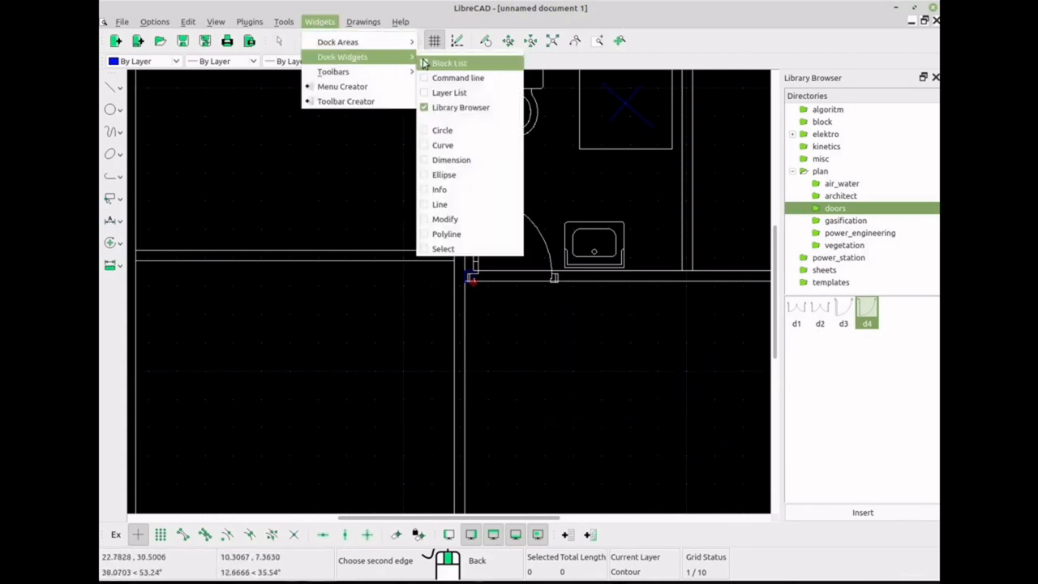
pyautogui.click(458, 93)
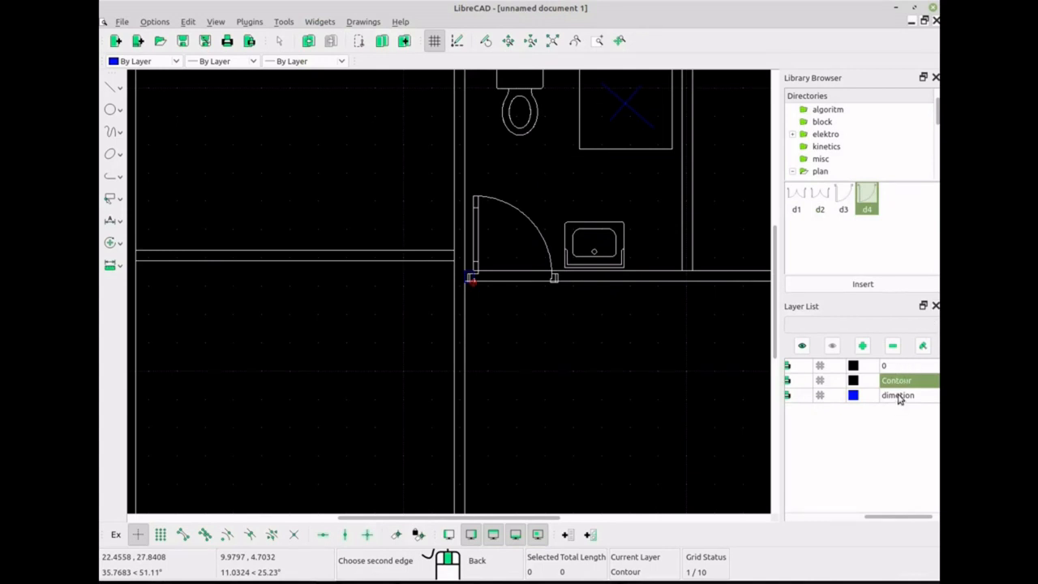
pyautogui.click(902, 366)
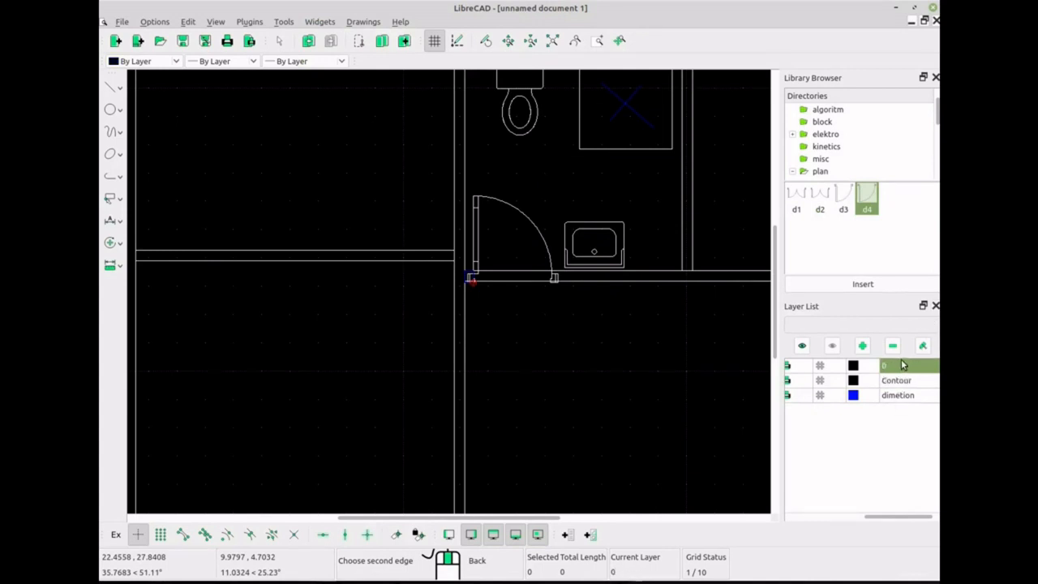
pyautogui.click(544, 310)
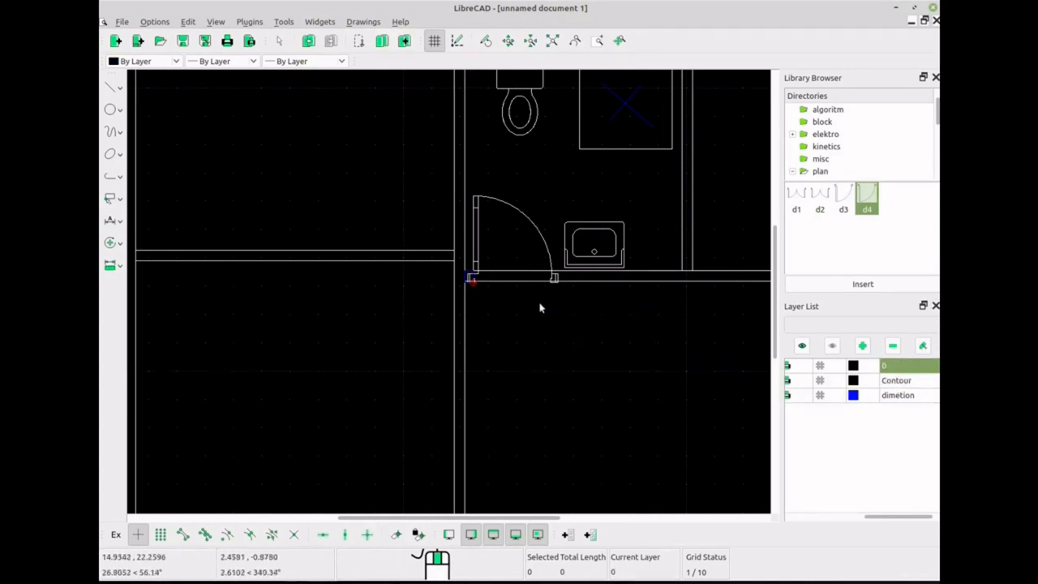
# Move the rectangle around the bathroom door's left frame to layer 0, leaving its pen attributes unchanged
pyautogui.scroll(-5, 493, 292)
pyautogui.scroll(10, 483, 293)
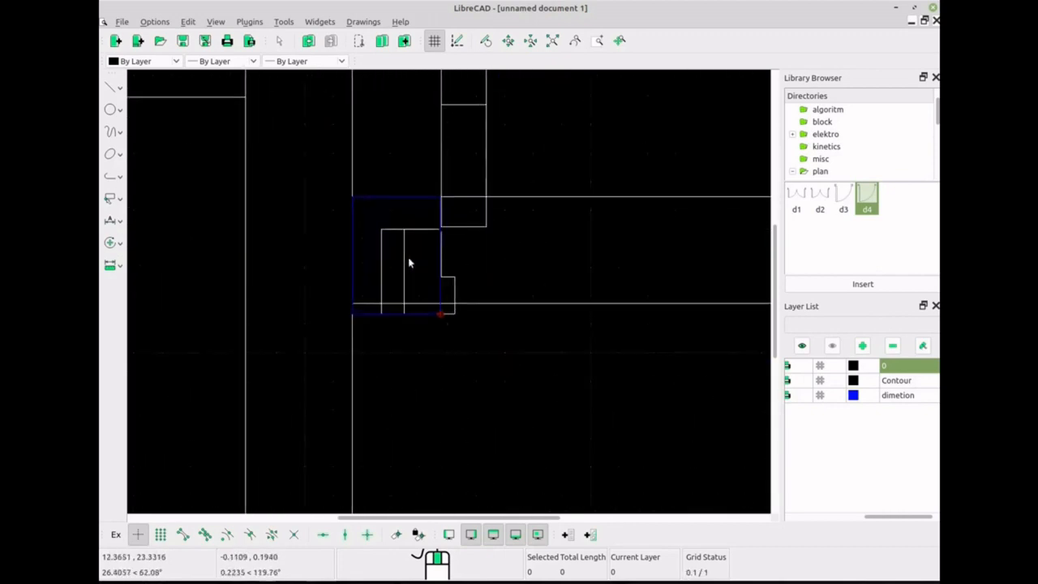
pyautogui.scroll(-5, 419, 262)
pyautogui.scroll(6, 413, 274)
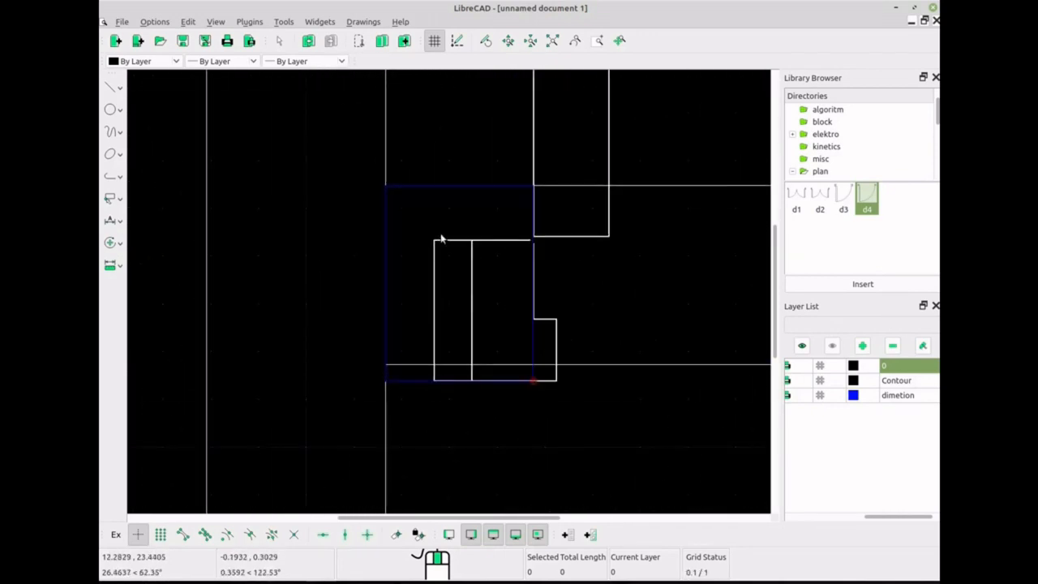
pyautogui.click(468, 186)
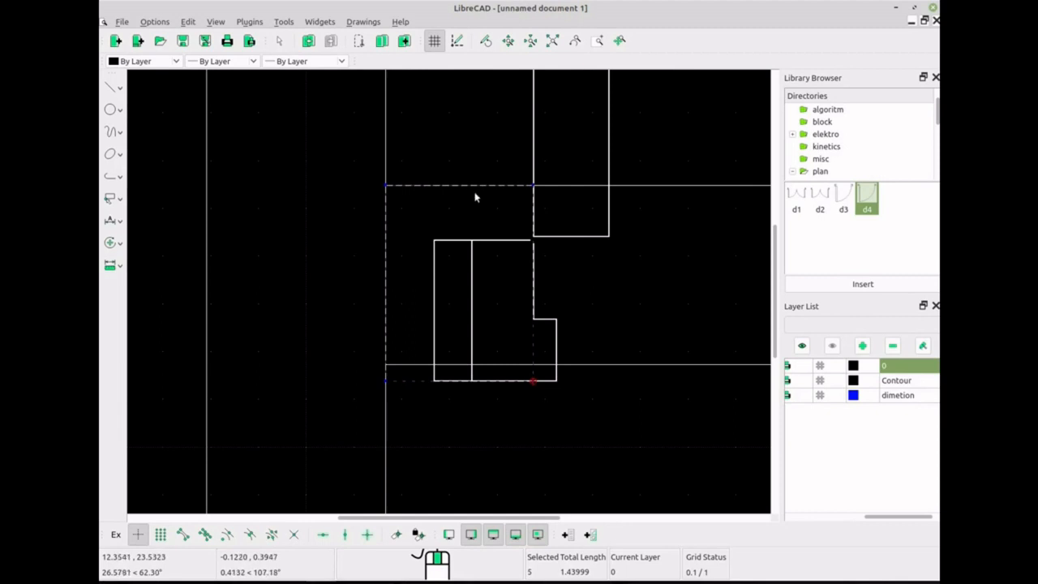
pyautogui.click(111, 243)
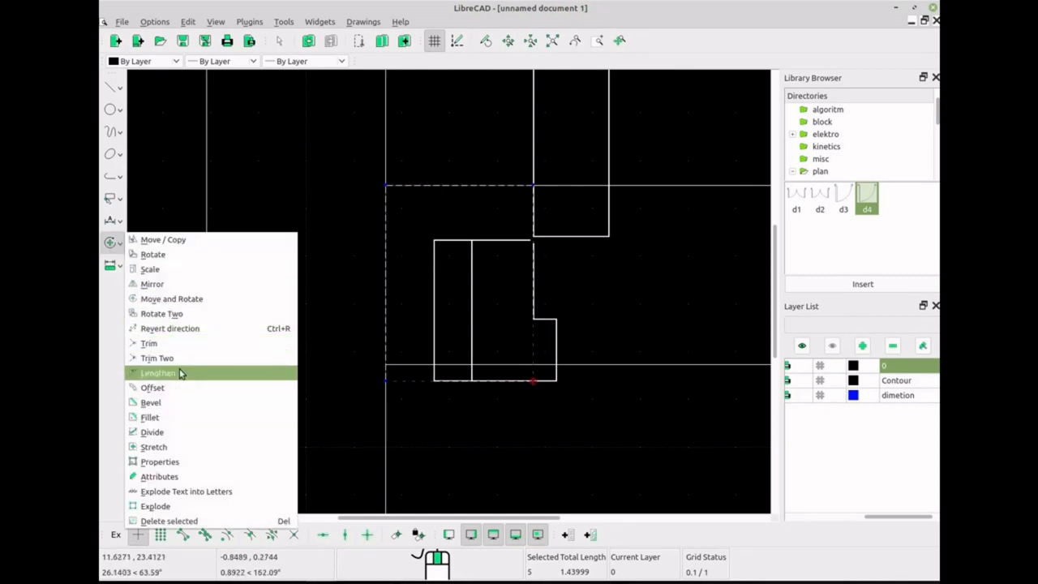
pyautogui.click(178, 459)
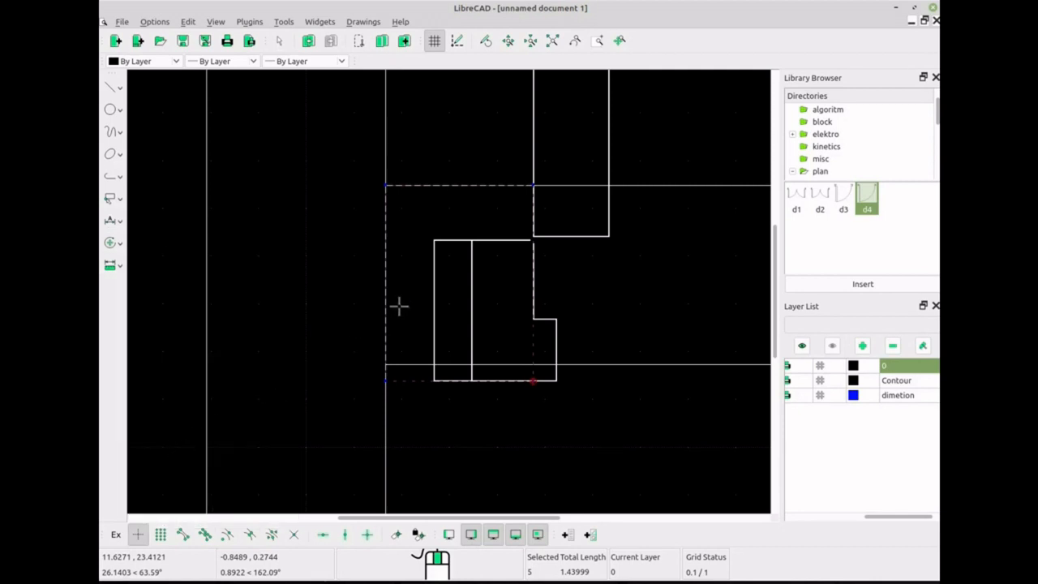
pyautogui.click(111, 243)
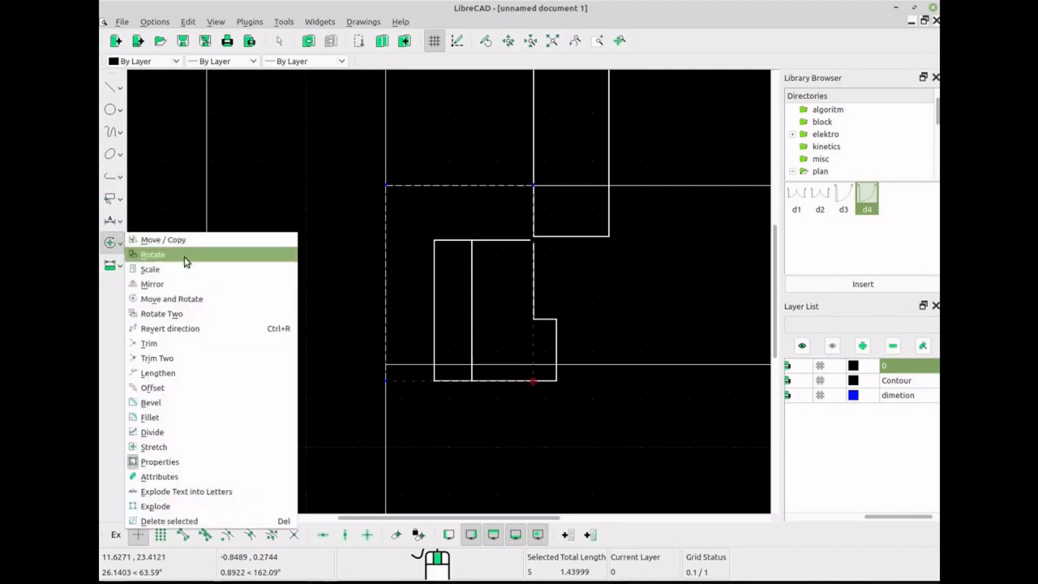
pyautogui.click(189, 477)
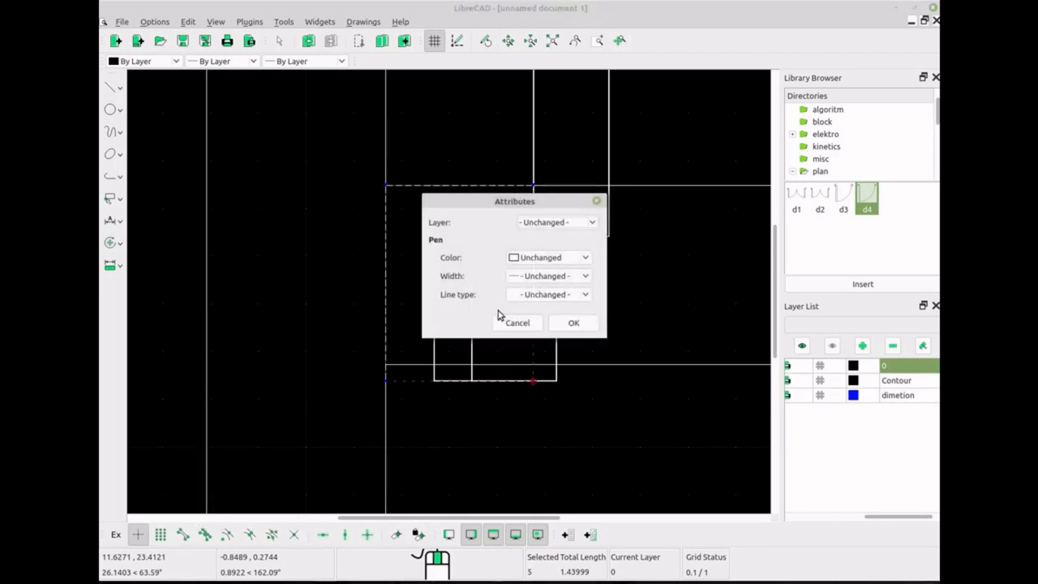
pyautogui.click(589, 224)
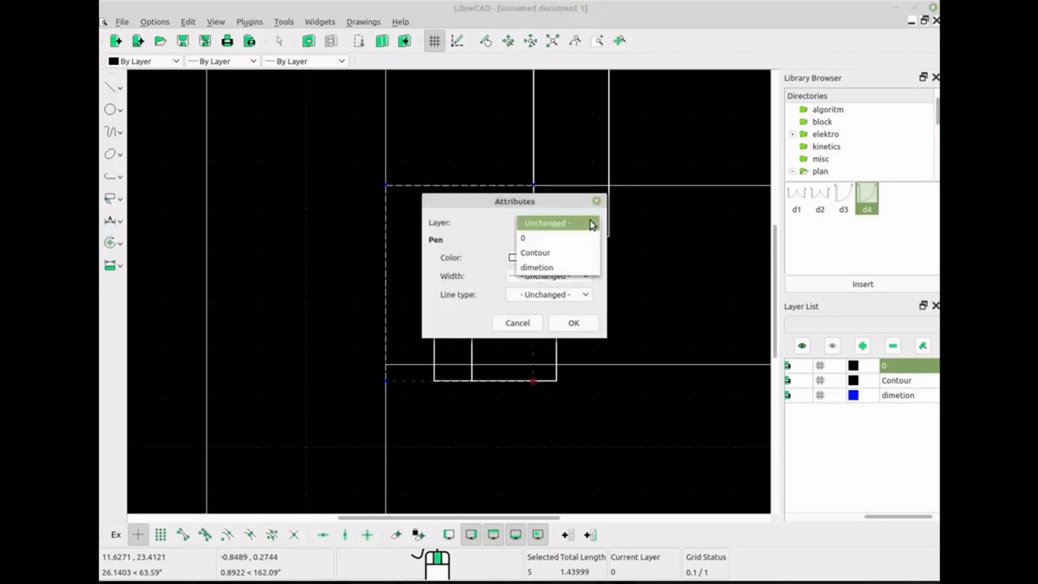
pyautogui.click(581, 236)
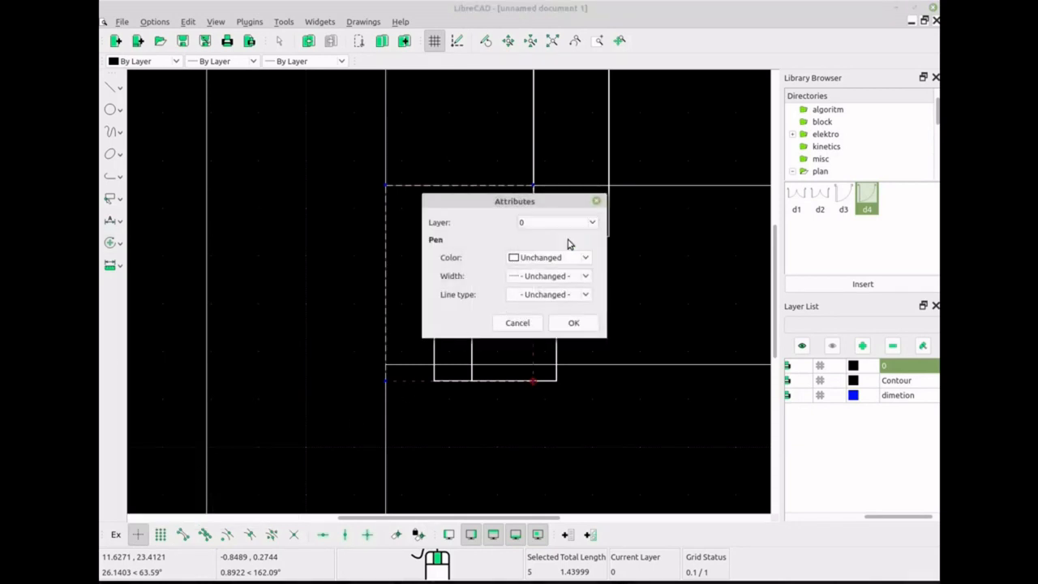
pyautogui.click(575, 323)
pyautogui.scroll(-5, 487, 288)
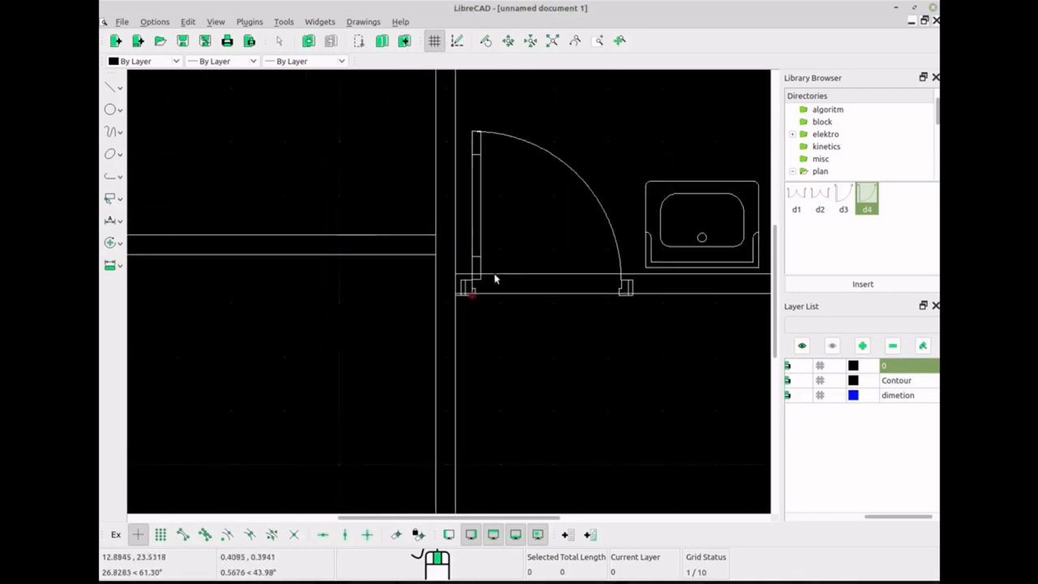
# Trim the bathroom's lower wall lines out of the doorway, the upper one to the door swing arc and the lower one to the right frame
pyautogui.scroll(-6, 494, 284)
pyautogui.scroll(6, 474, 285)
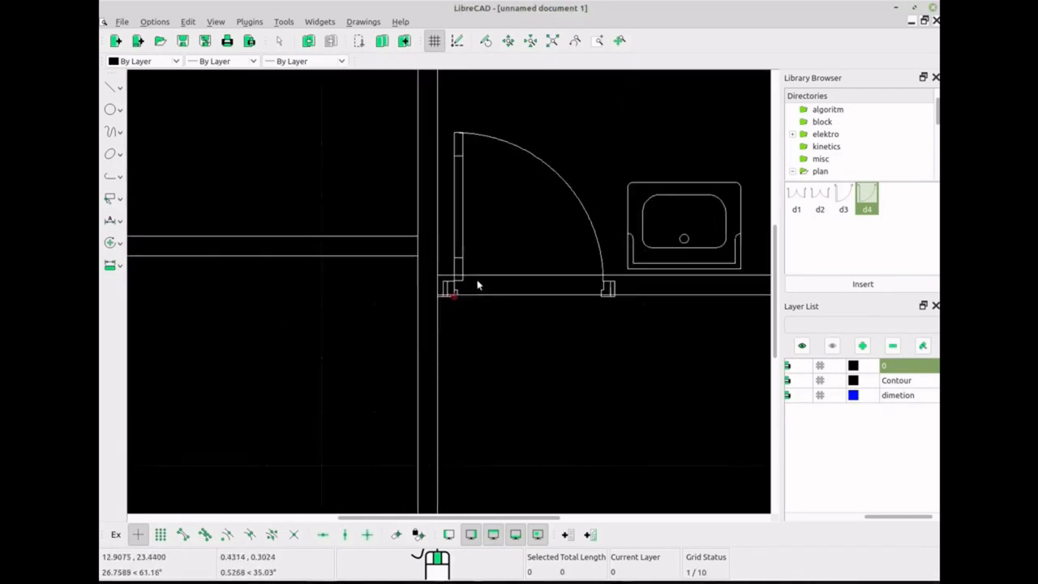
pyautogui.scroll(6, 475, 285)
pyautogui.scroll(-1, 623, 283)
pyautogui.scroll(1, 623, 283)
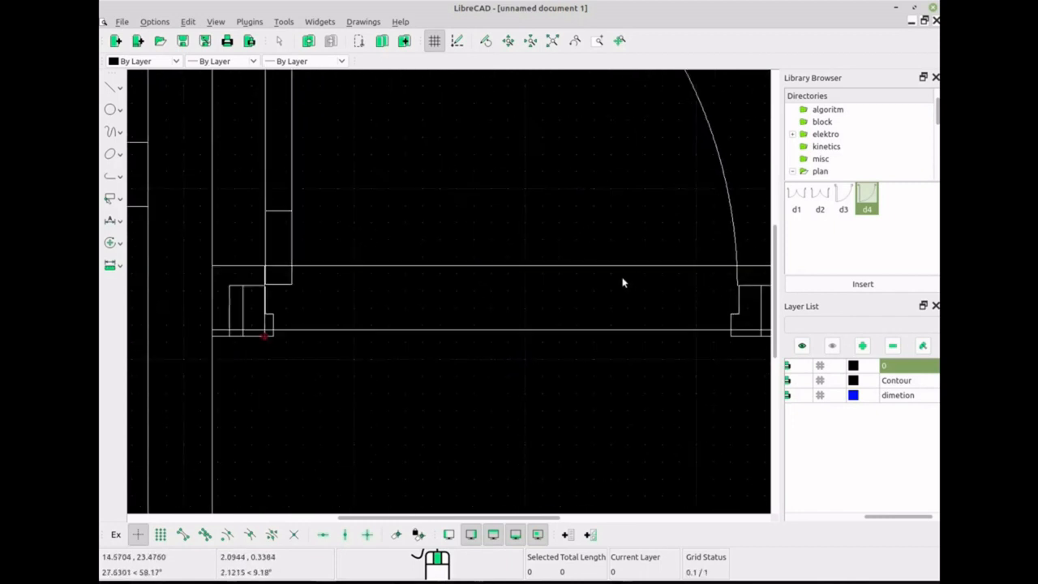
pyautogui.scroll(-3, 622, 282)
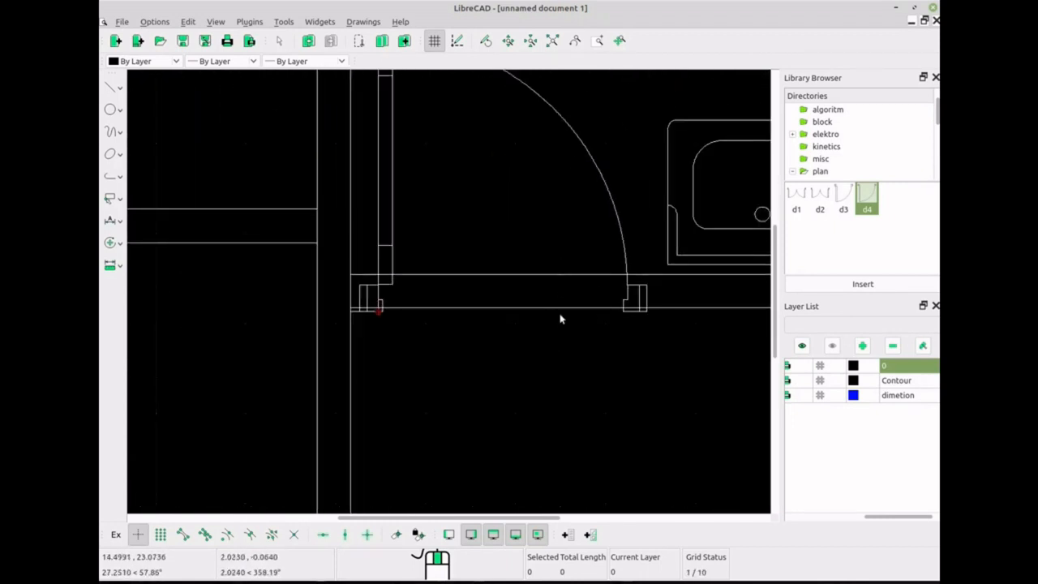
pyautogui.scroll(-2, 690, 295)
pyautogui.scroll(2, 690, 294)
pyautogui.scroll(2, 579, 290)
pyautogui.scroll(2, 525, 287)
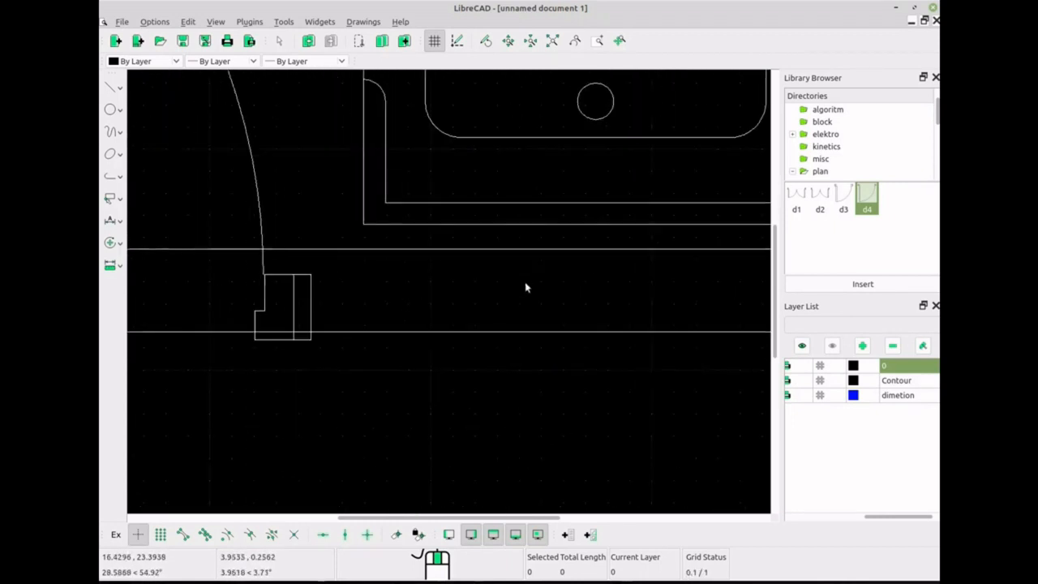
pyautogui.scroll(1, 526, 287)
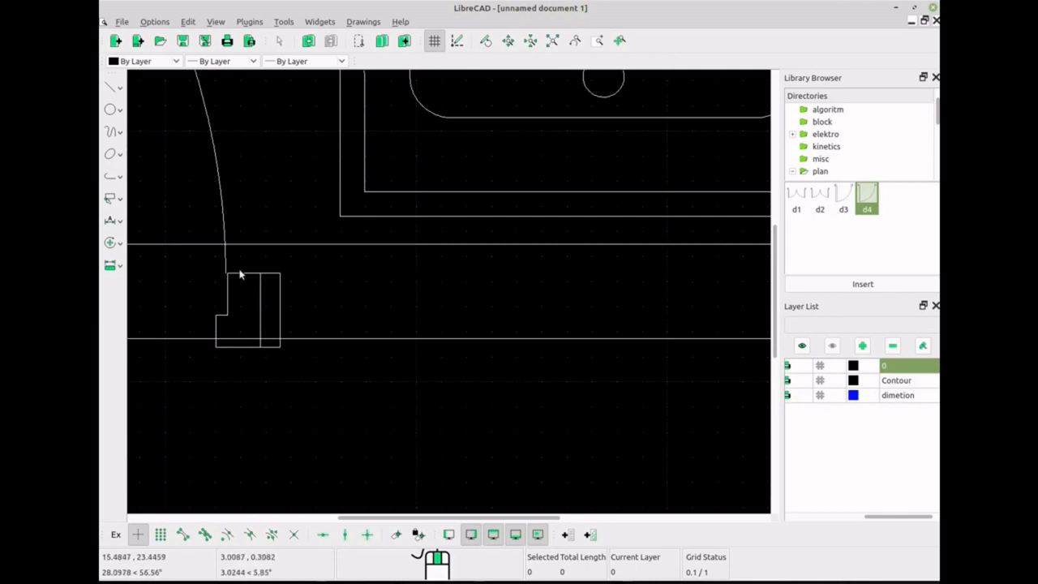
pyautogui.click(114, 244)
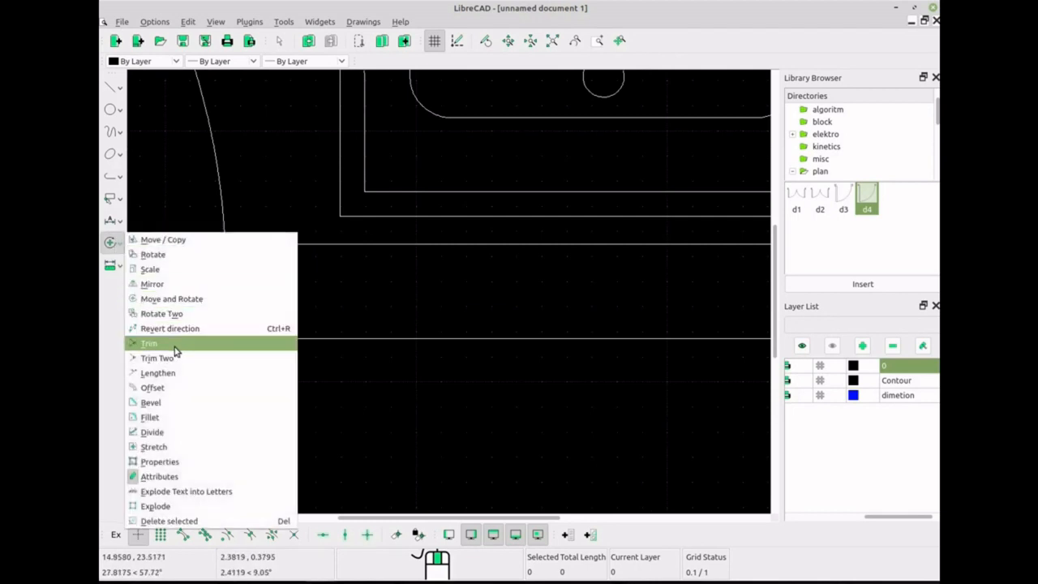
pyautogui.click(150, 343)
pyautogui.click(224, 232)
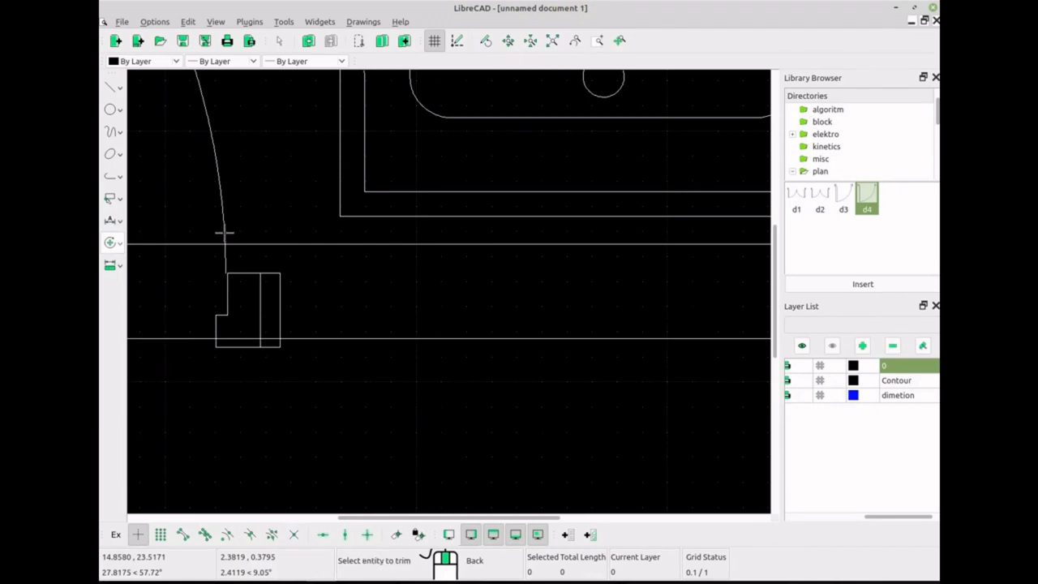
pyautogui.scroll(-2, 257, 268)
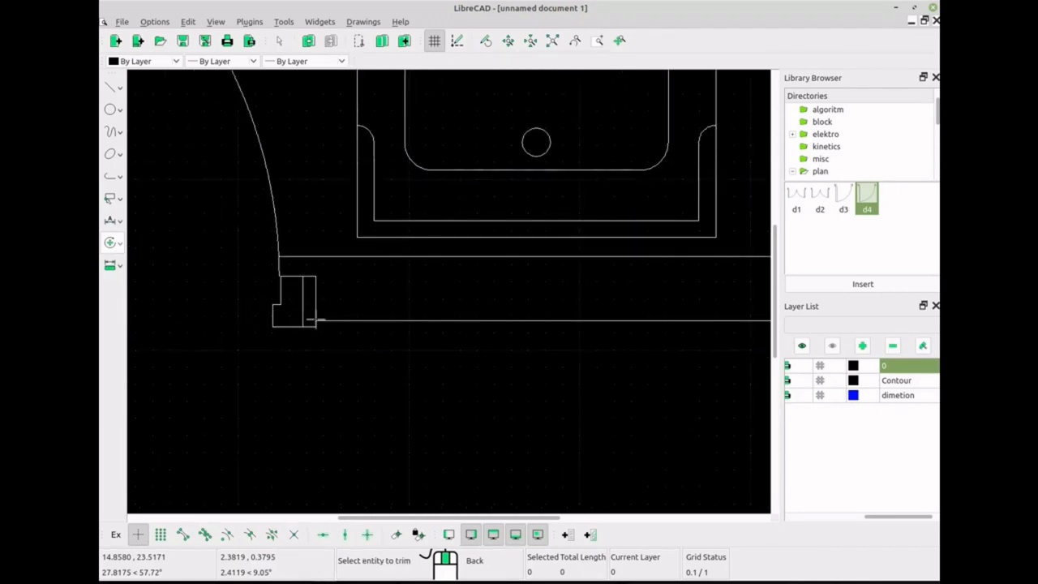
# Examine how the bathroom door's left frame and its surrounding rectangle meet the adjoining wall
pyautogui.scroll(-3, 260, 274)
pyautogui.scroll(6, 246, 297)
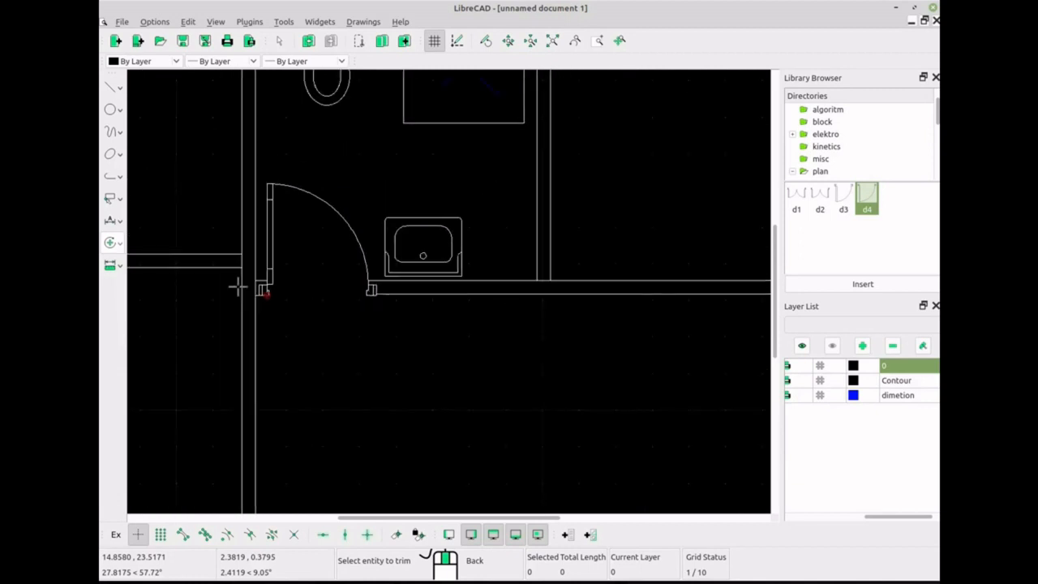
pyautogui.scroll(4, 380, 298)
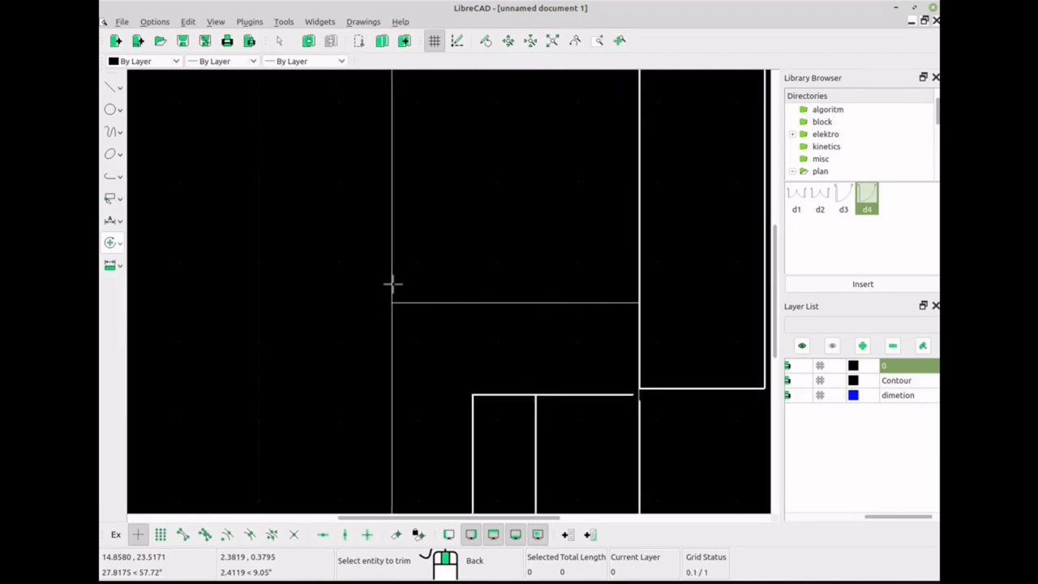
pyautogui.scroll(-3, 476, 447)
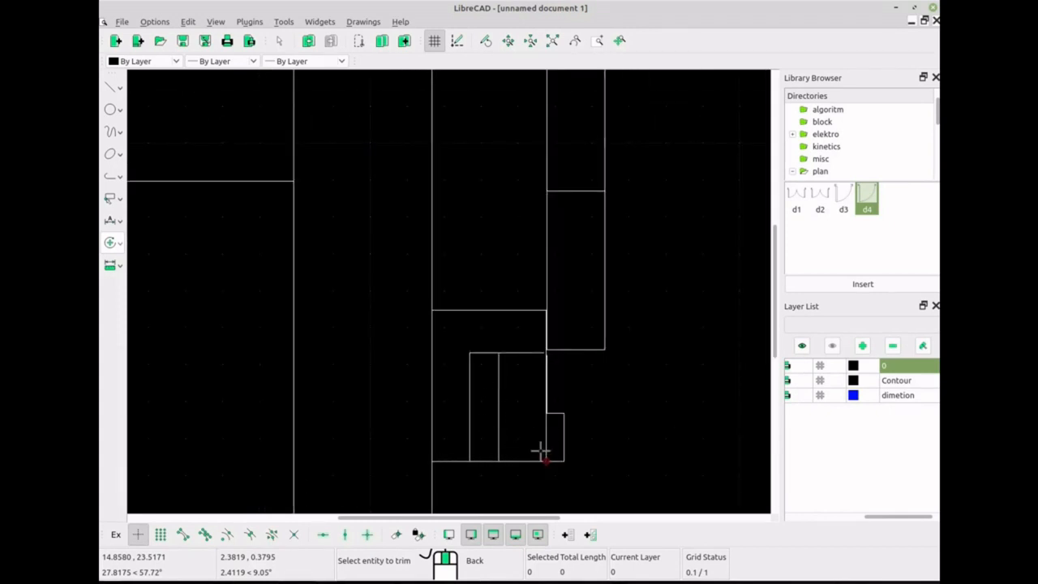
pyautogui.scroll(2, 540, 450)
pyautogui.scroll(3, 401, 292)
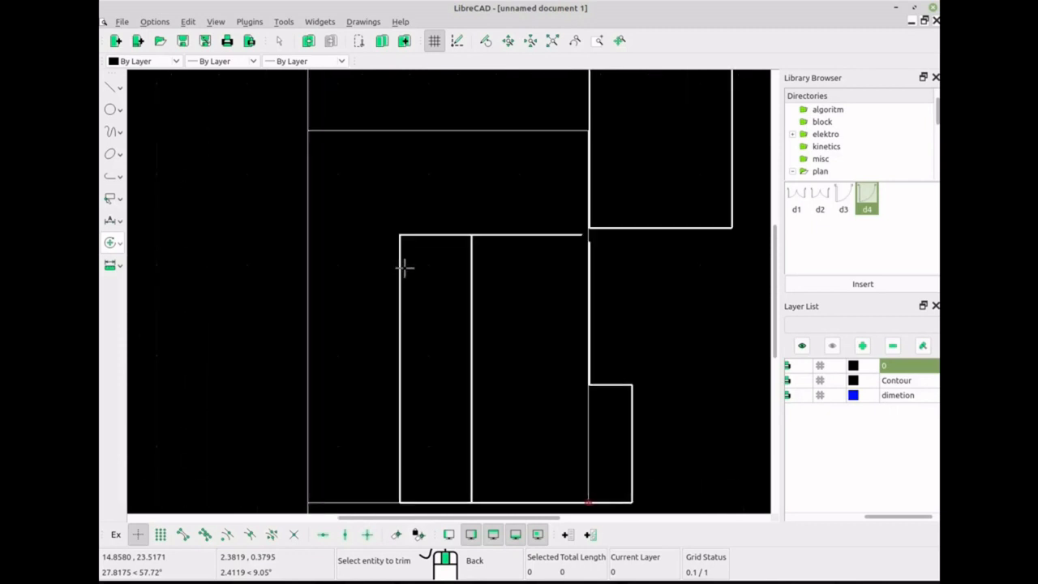
pyautogui.scroll(-1, 404, 267)
pyautogui.scroll(2, 382, 166)
pyautogui.scroll(-3, 433, 364)
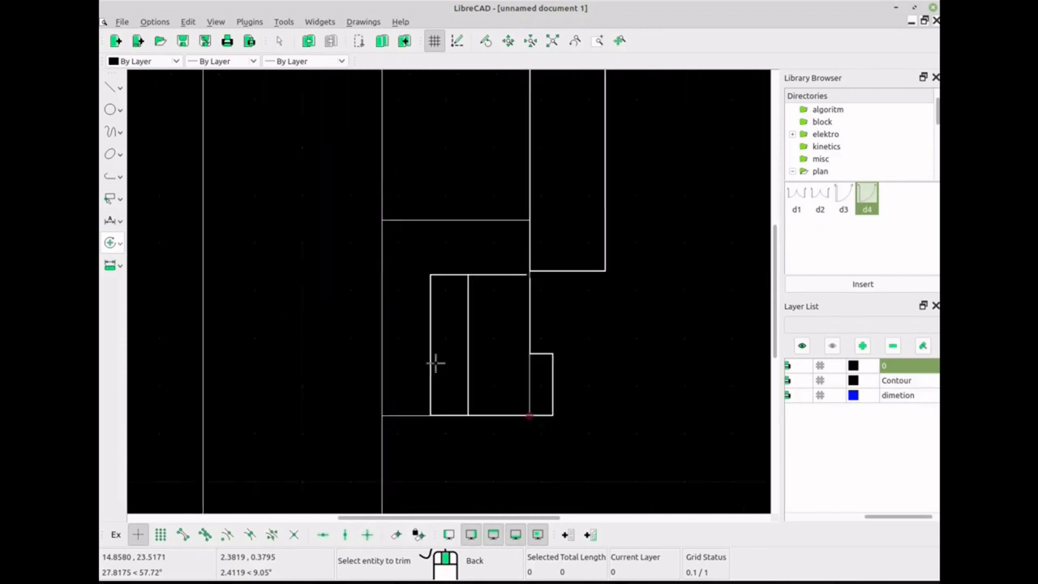
# Explode the bathroom door's left frame and the wall rectangle around it into separate entities
pyautogui.scroll(1, 446, 345)
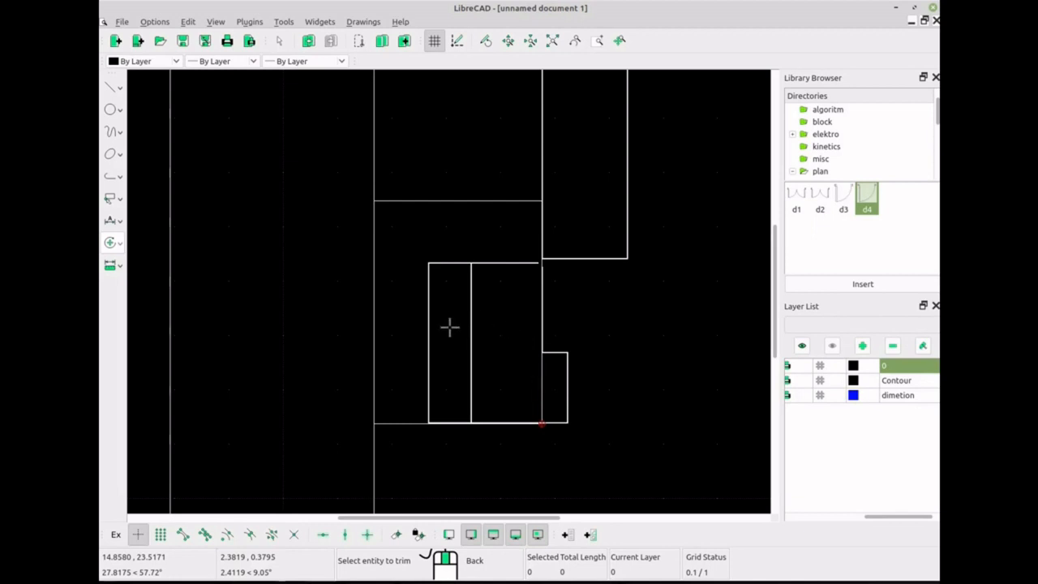
pyautogui.click(113, 242)
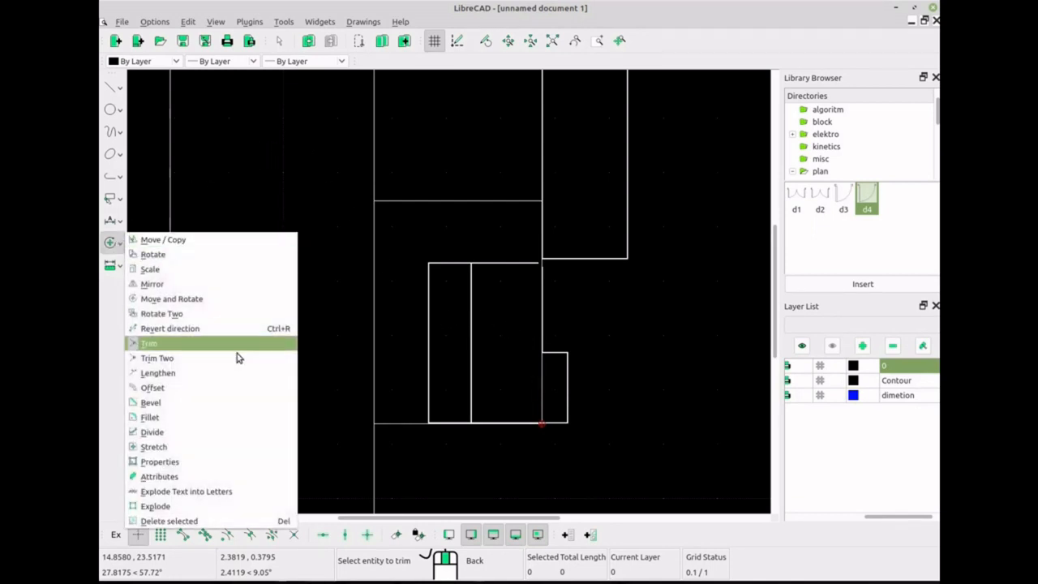
pyautogui.click(158, 506)
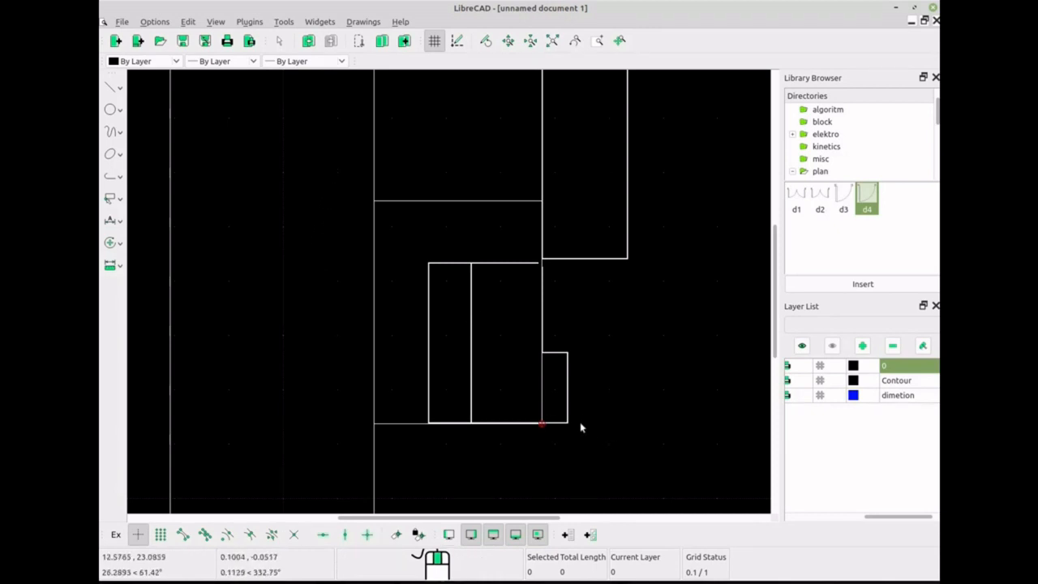
pyautogui.moveTo(595, 450); pyautogui.dragTo(253, 129)
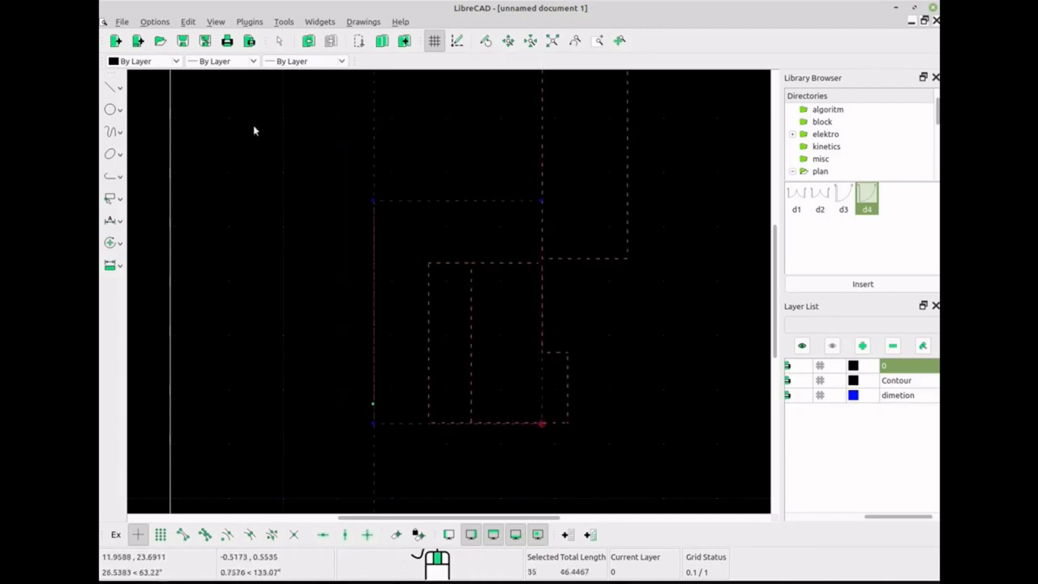
pyautogui.click(112, 243)
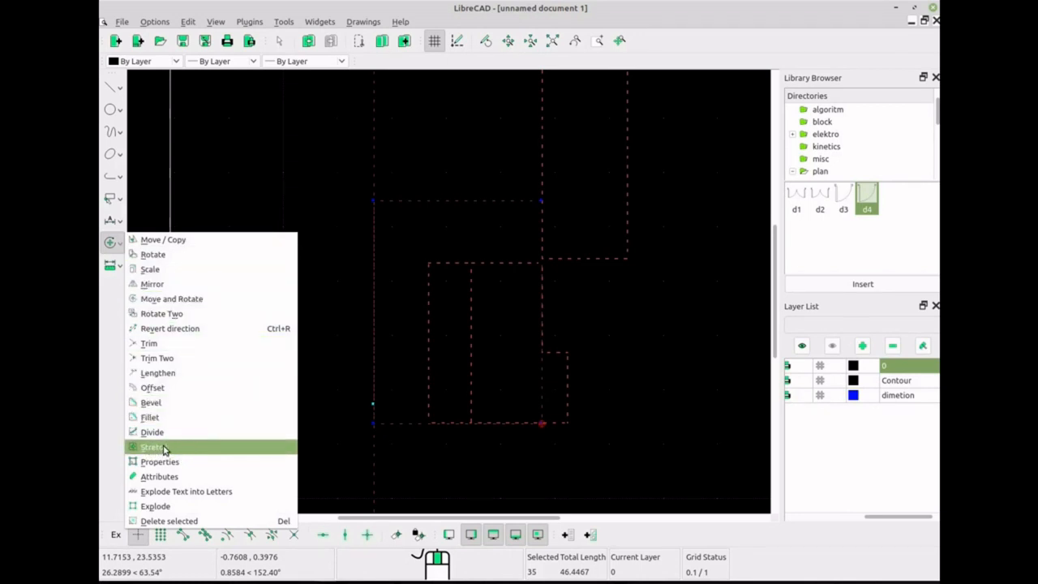
pyautogui.click(192, 506)
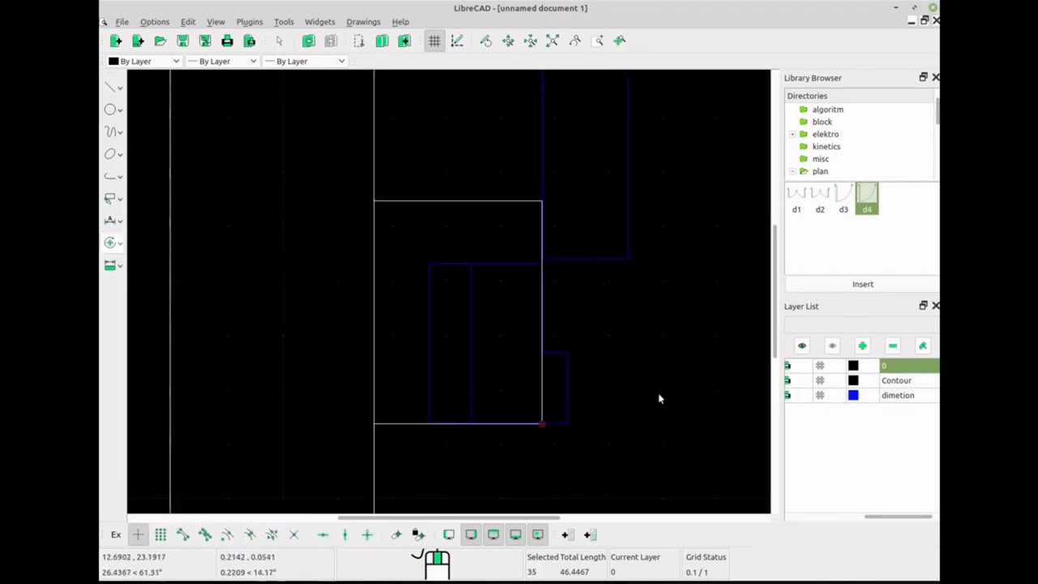
pyautogui.scroll(-5, 621, 331)
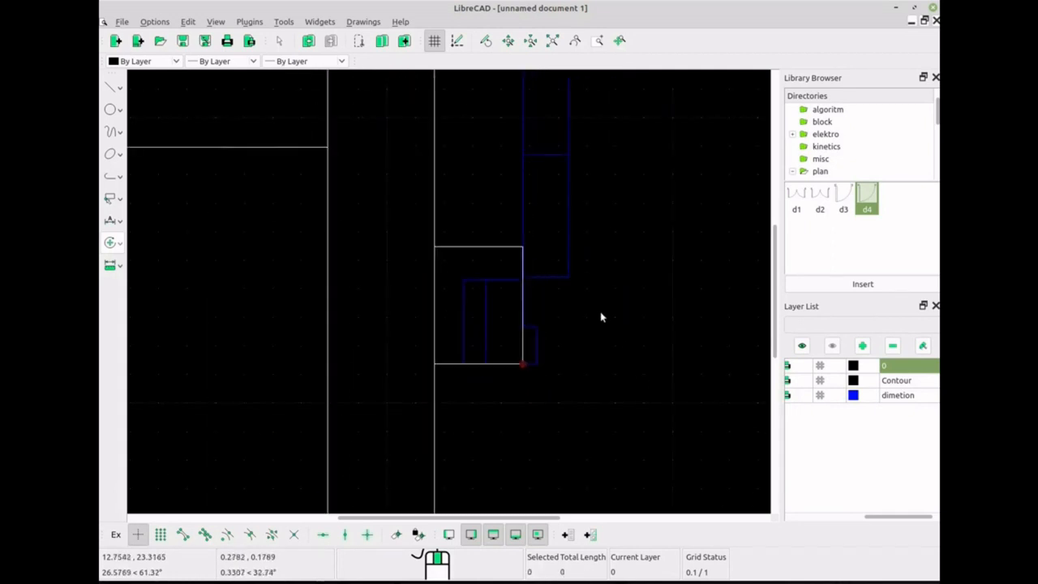
pyautogui.scroll(-3, 594, 304)
pyautogui.scroll(4, 551, 300)
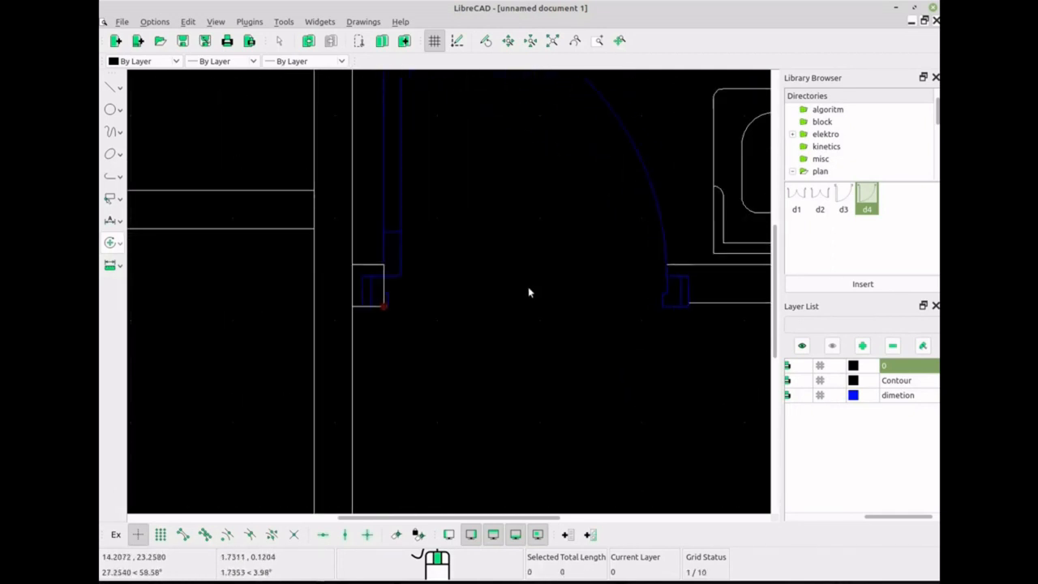
# Trim the wall rectangle's vertical line beside the bathroom door's left frame back to the top edge of the frame's small notch
pyautogui.scroll(6, 408, 285)
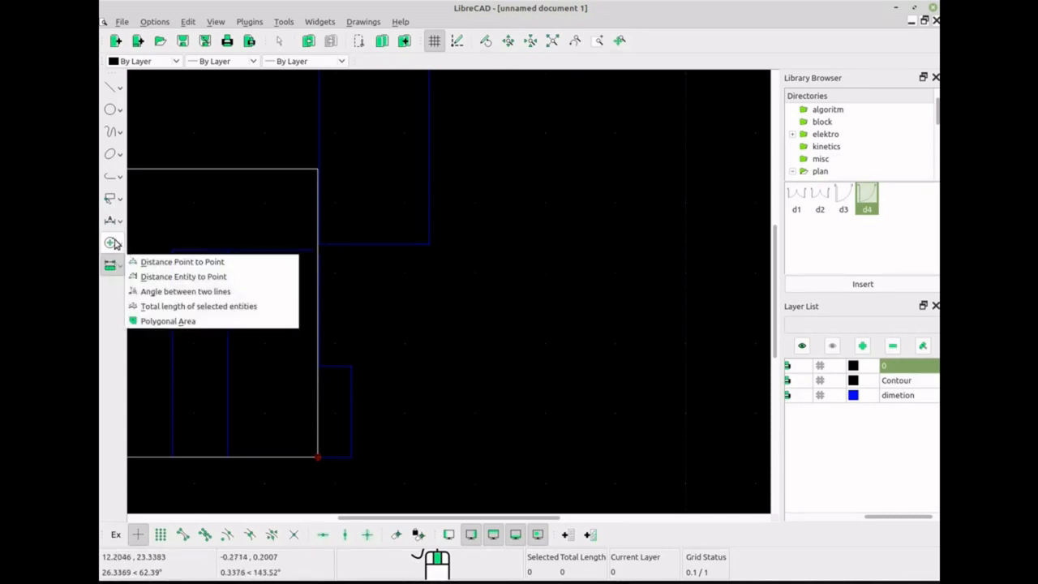
pyautogui.moveTo(114, 244)
pyautogui.click(182, 339)
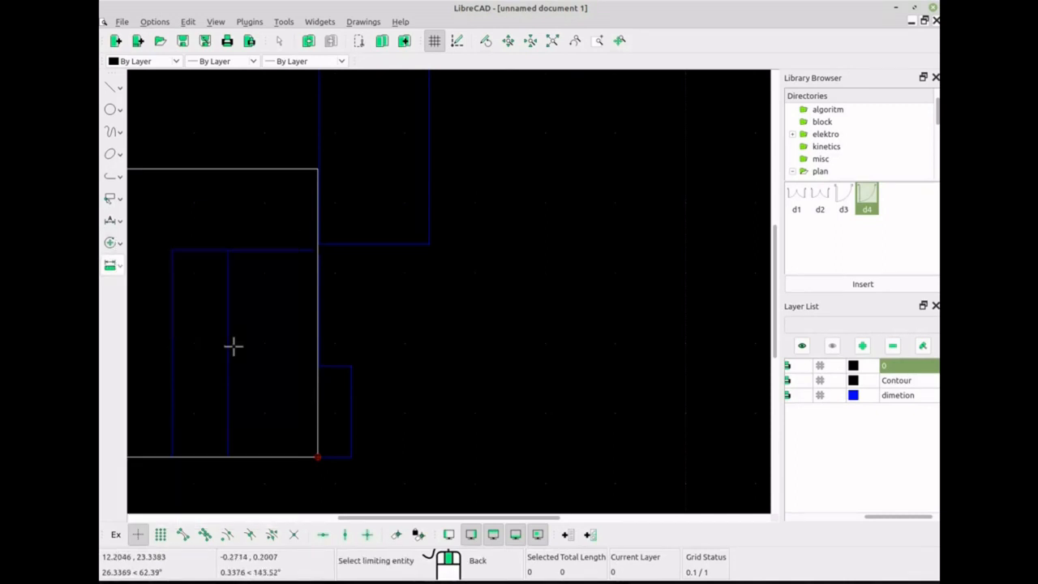
pyautogui.click(336, 365)
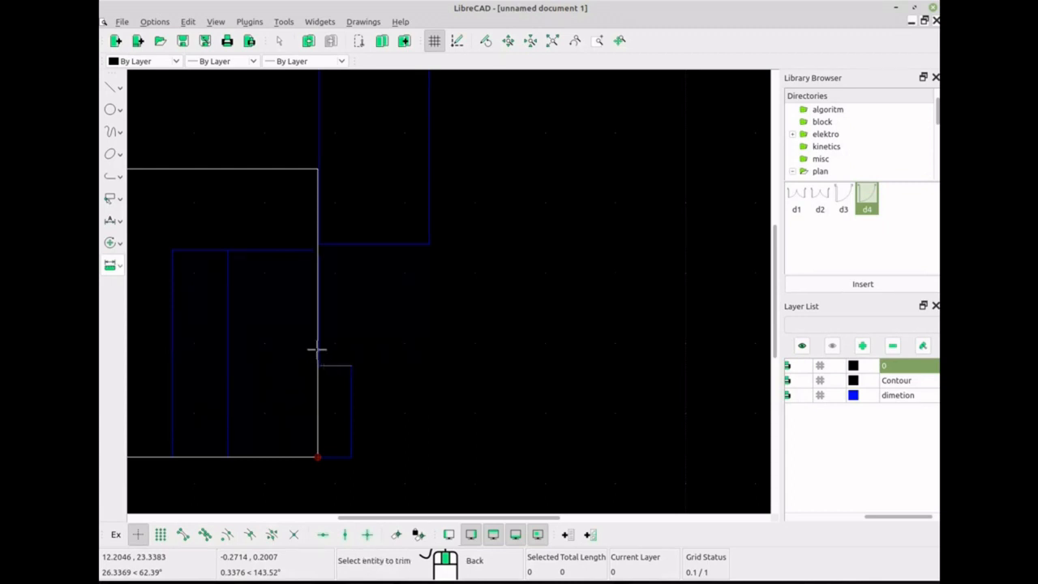
pyautogui.scroll(-6, 324, 396)
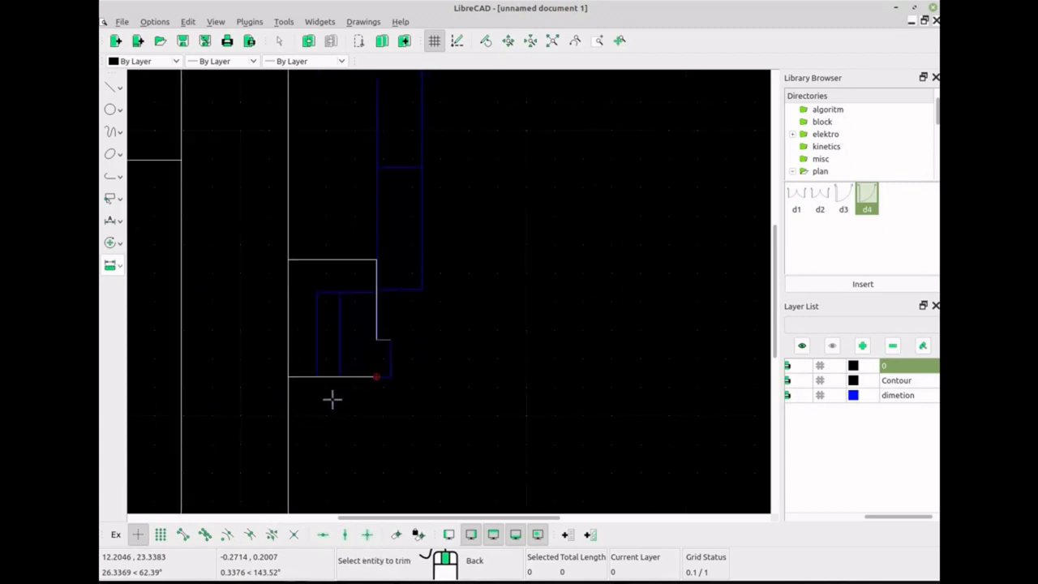
pyautogui.scroll(-2, 472, 278)
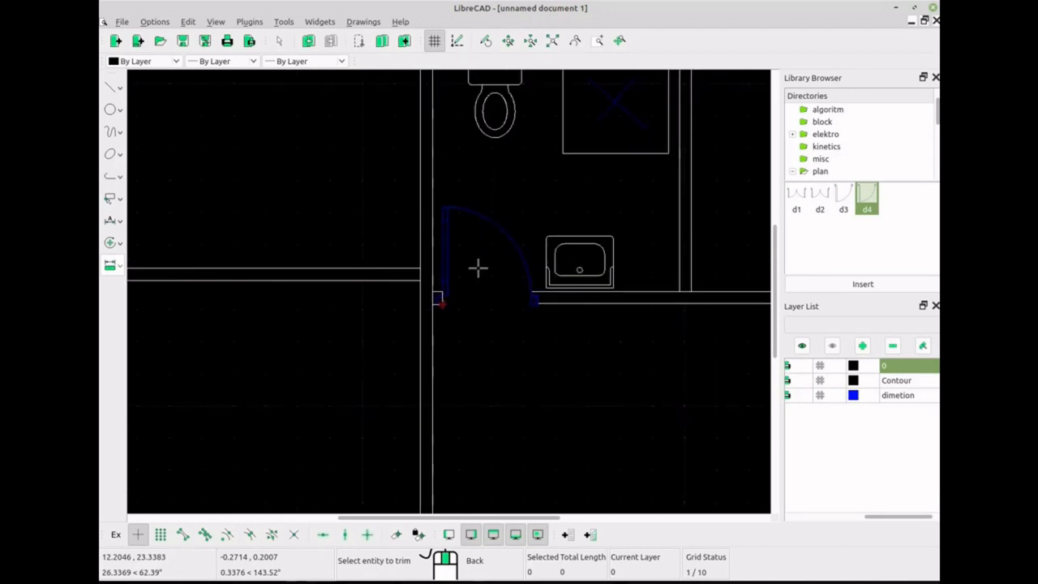
# Undo the last trim, which affected the bathroom door's swing arc
pyautogui.scroll(-2, 472, 259)
pyautogui.scroll(7, 470, 261)
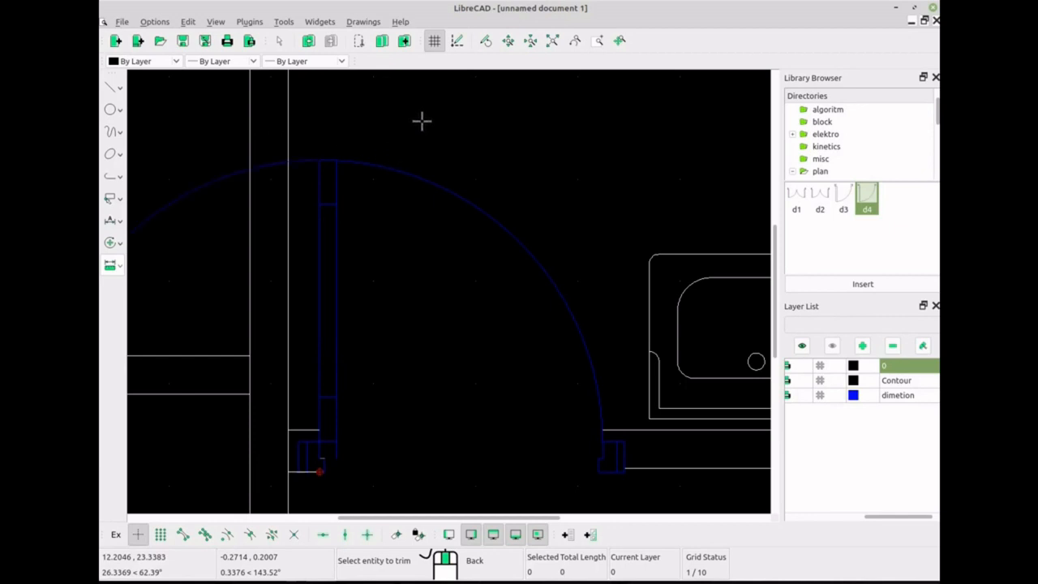
pyautogui.hotkey('ctrl', 'z')
pyautogui.scroll(-7, 421, 126)
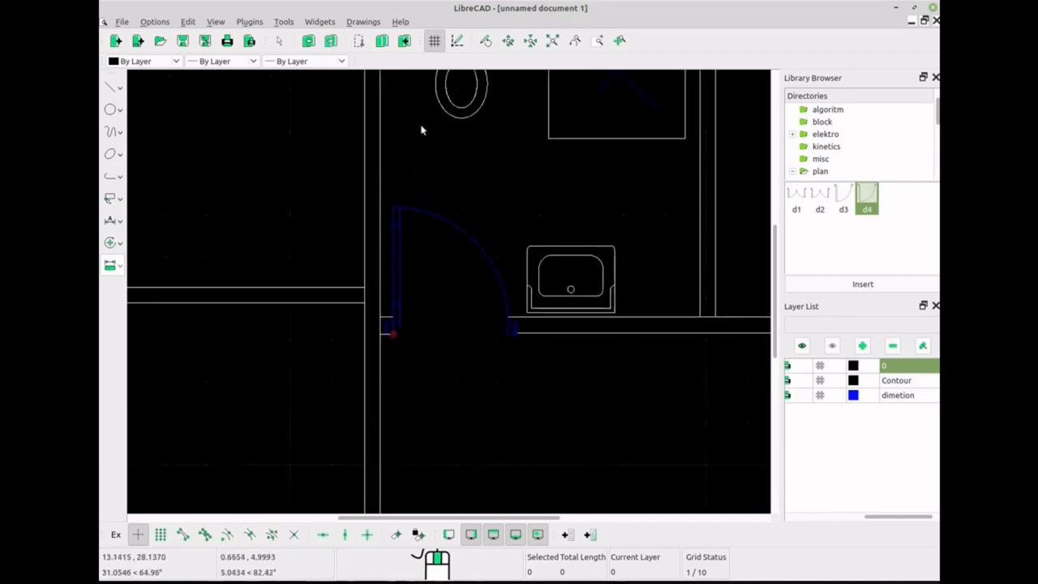
# Move all parts of the exploded bathroom door to layer 0, leaving their pen color, width and line type unchanged
pyautogui.scroll(-2, 421, 130)
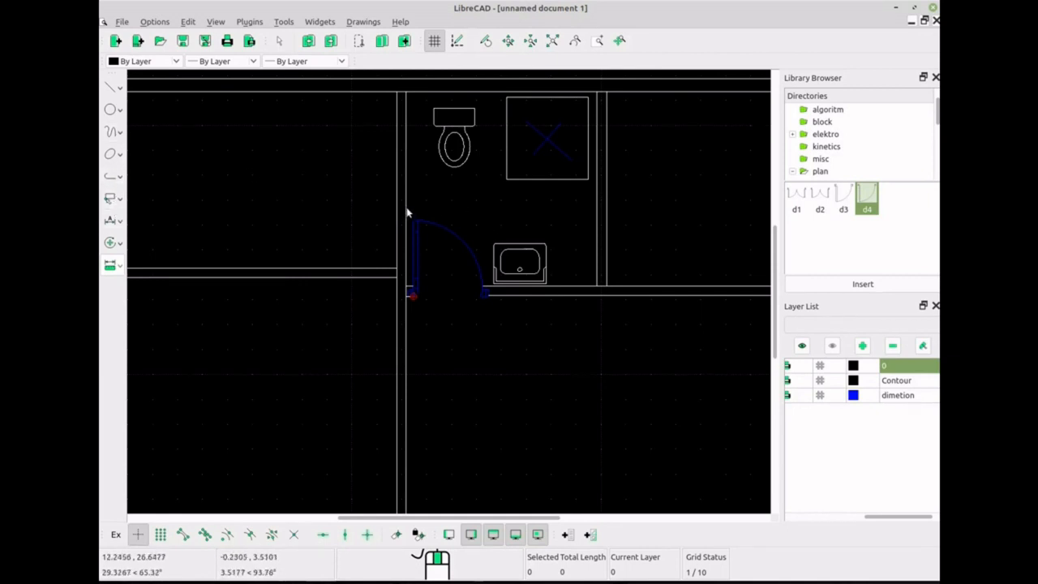
pyautogui.moveTo(406, 209); pyautogui.dragTo(489, 302)
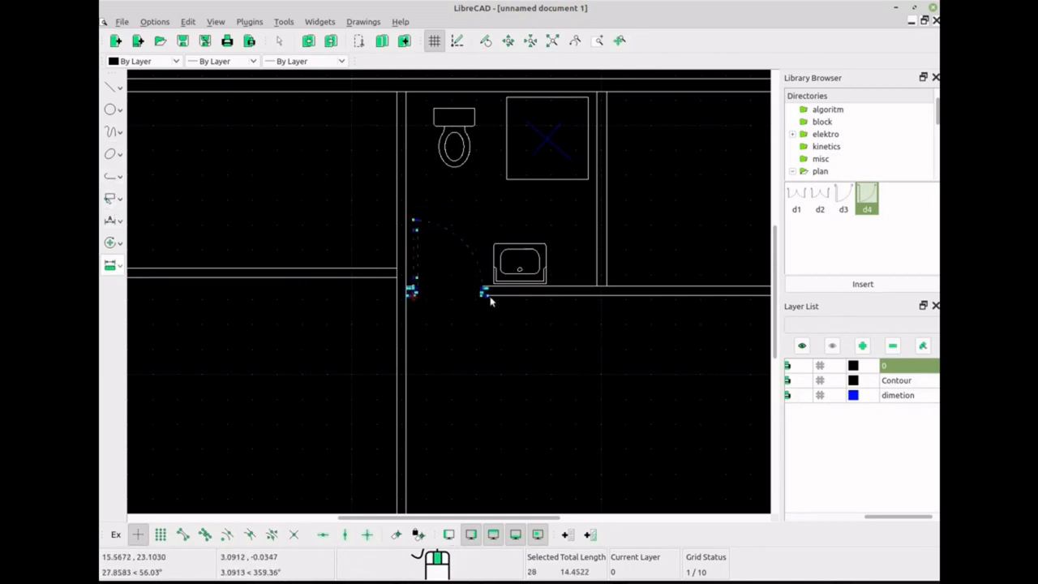
pyautogui.click(111, 242)
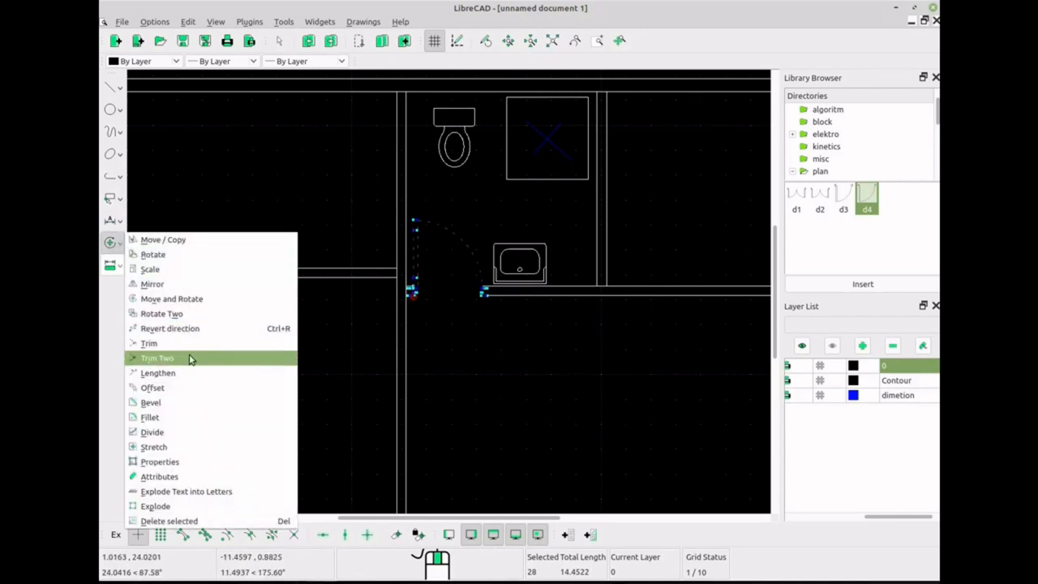
pyautogui.click(185, 477)
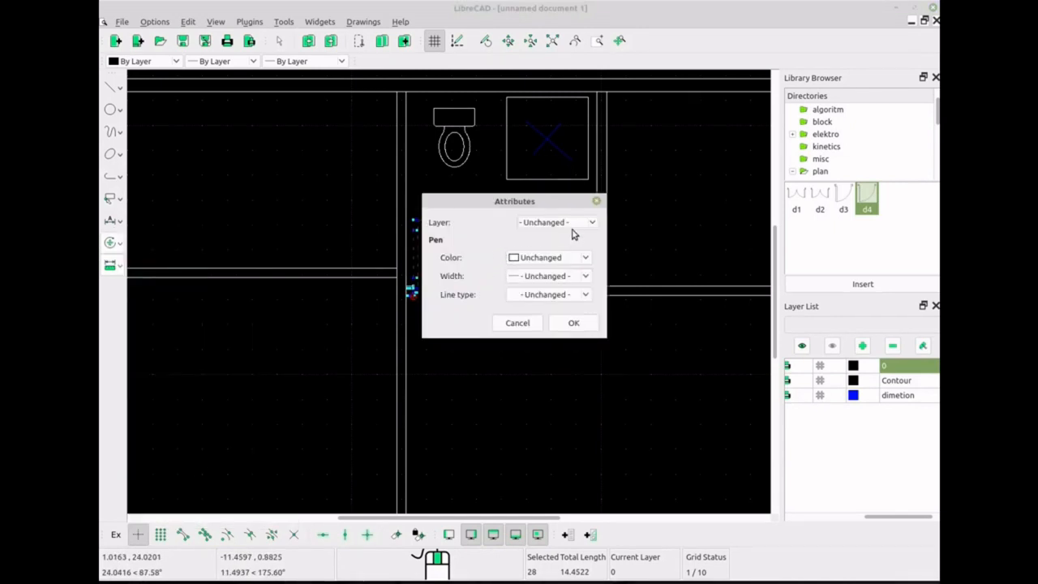
pyautogui.click(590, 222)
pyautogui.click(569, 236)
pyautogui.click(574, 323)
# Examine the bathroom door, the kitchen fixtures along the wall and the overall floor plan
pyautogui.scroll(-2, 445, 297)
pyautogui.scroll(6, 449, 292)
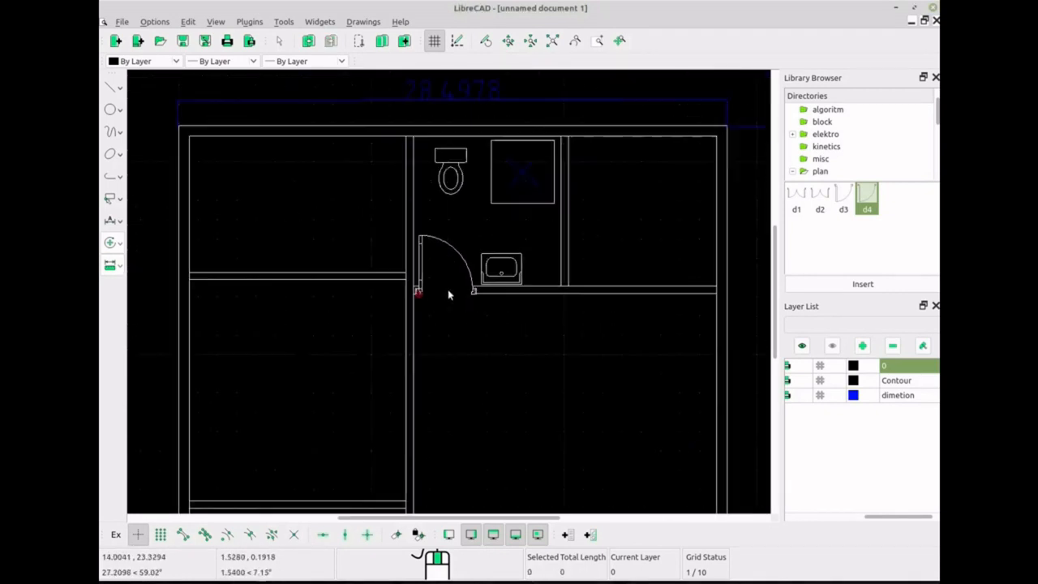
pyautogui.scroll(4, 449, 292)
pyautogui.scroll(-6, 449, 292)
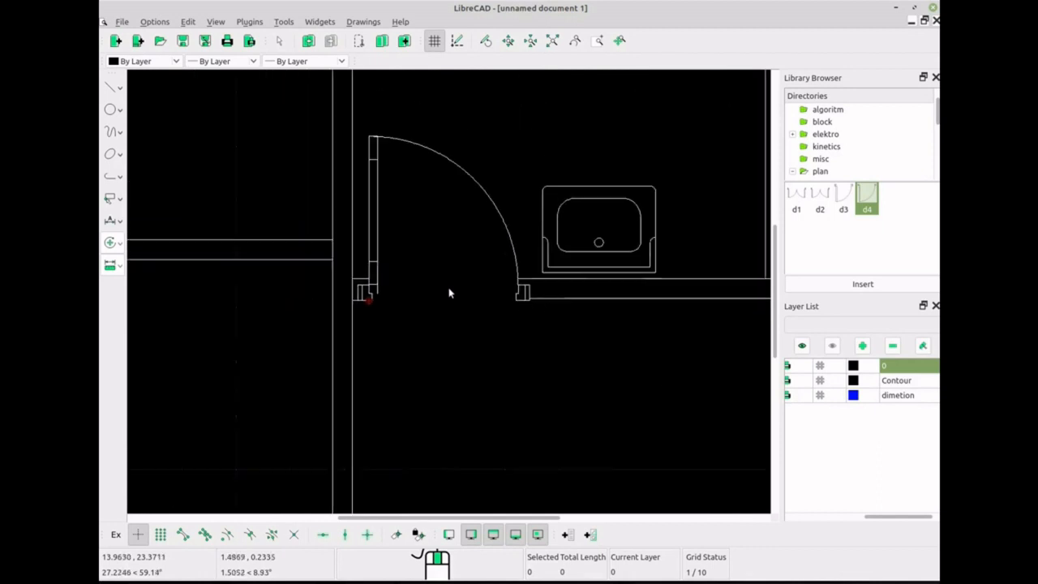
pyautogui.scroll(-2, 450, 292)
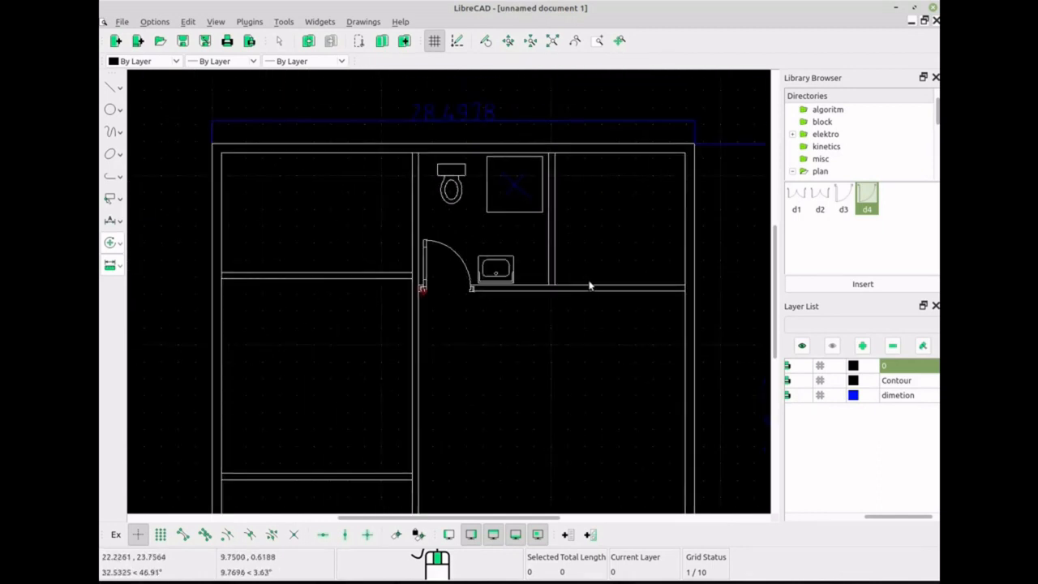
pyautogui.scroll(-3, 547, 345)
pyautogui.scroll(2, 519, 373)
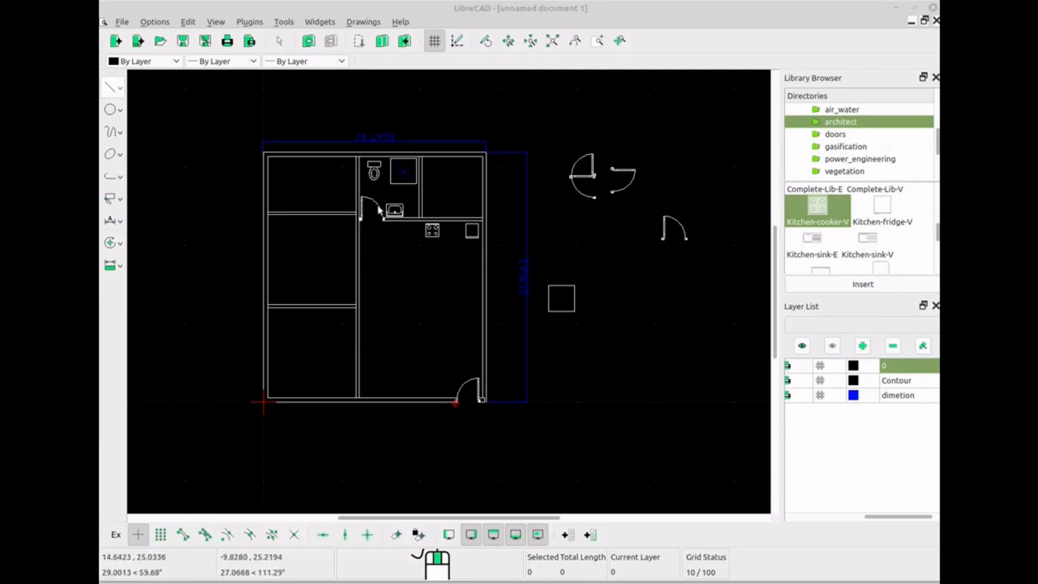
pyautogui.scroll(10, 468, 264)
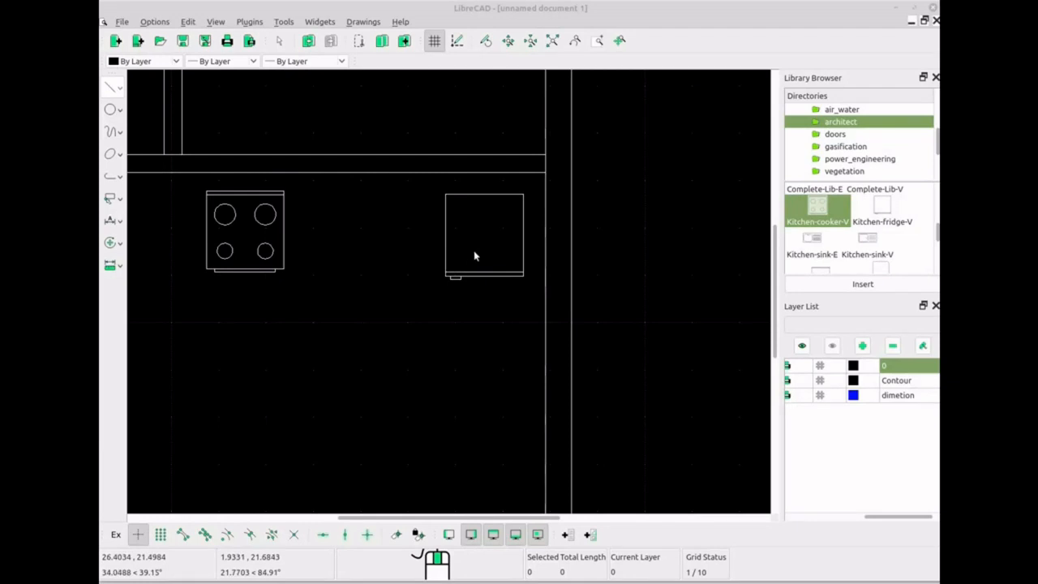
pyautogui.scroll(-5, 478, 252)
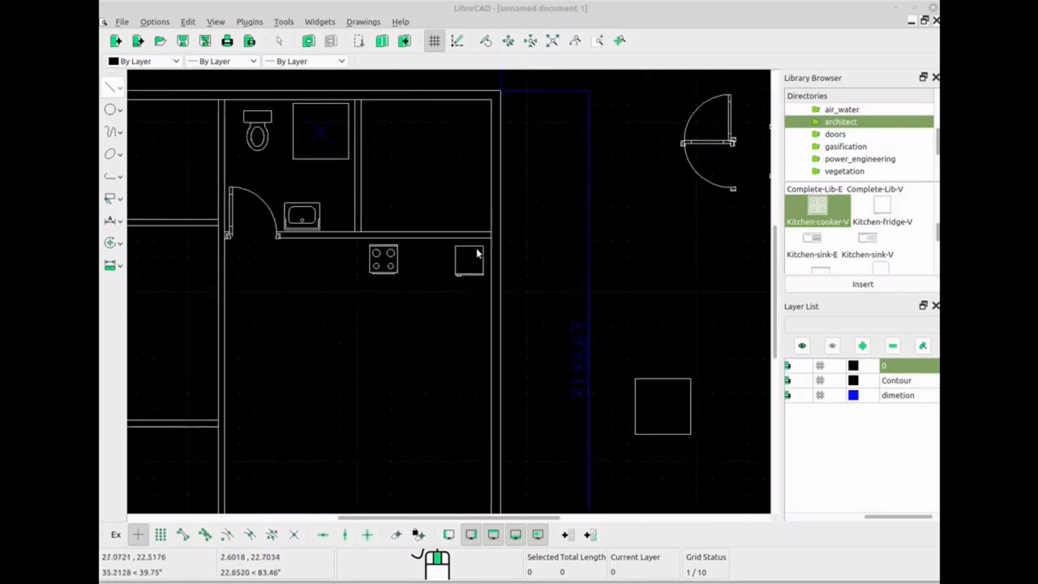
pyautogui.scroll(-3, 477, 254)
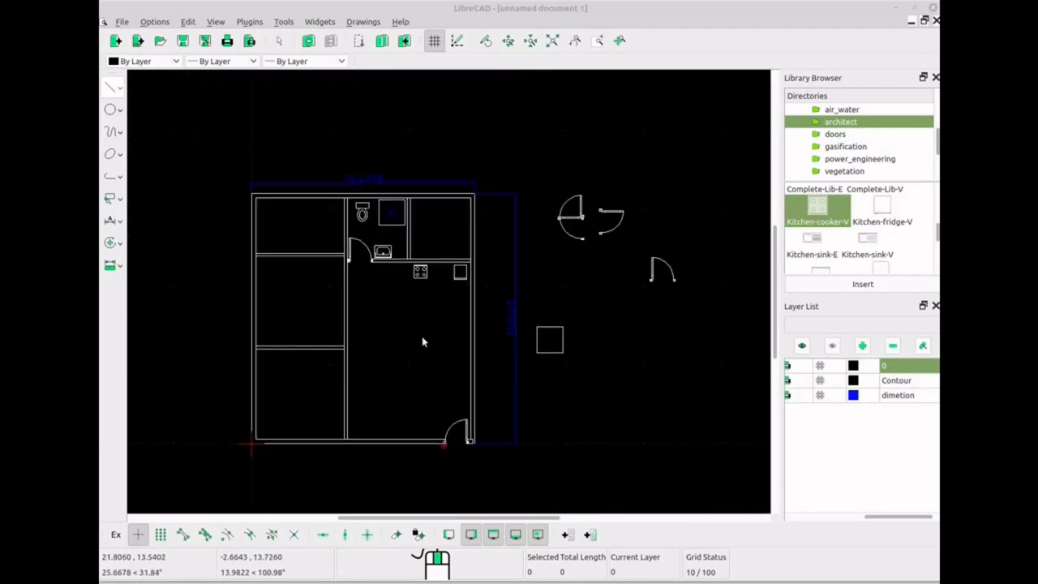
# Delete the spare door symbols and the loose square lying outside the floor plan
pyautogui.scroll(-1, 372, 275)
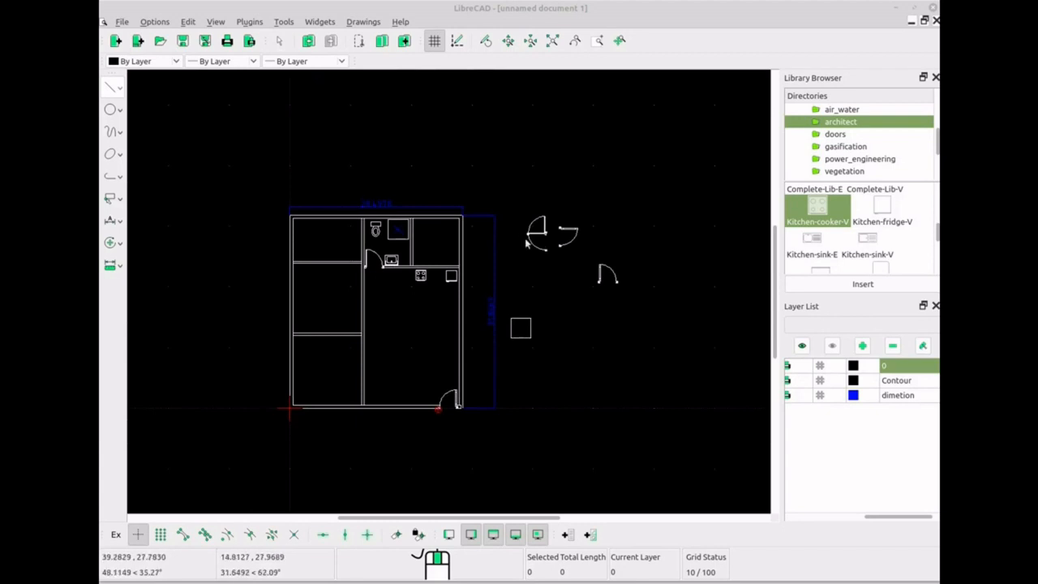
pyautogui.moveTo(632, 200); pyautogui.dragTo(509, 370)
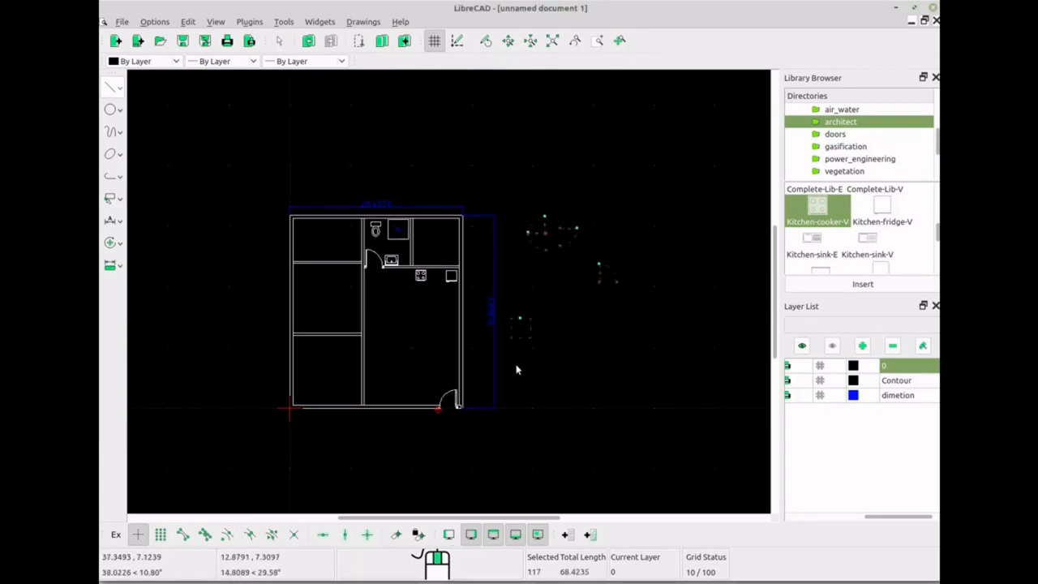
pyautogui.press('Escape')
pyautogui.scroll(-2, 517, 364)
pyautogui.scroll(1, 519, 357)
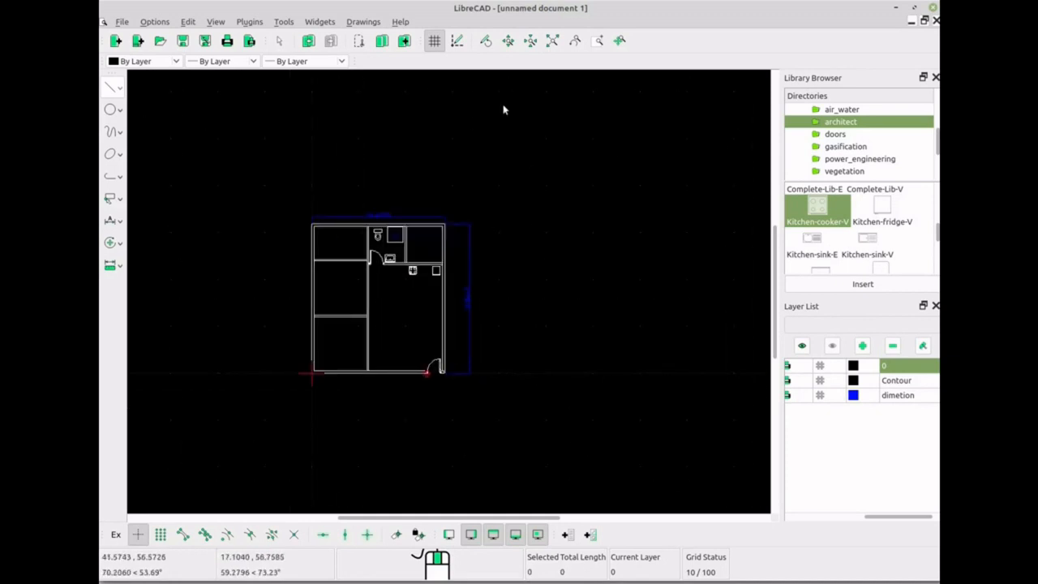
# Display the whole floor plan in print preview
pyautogui.click(553, 41)
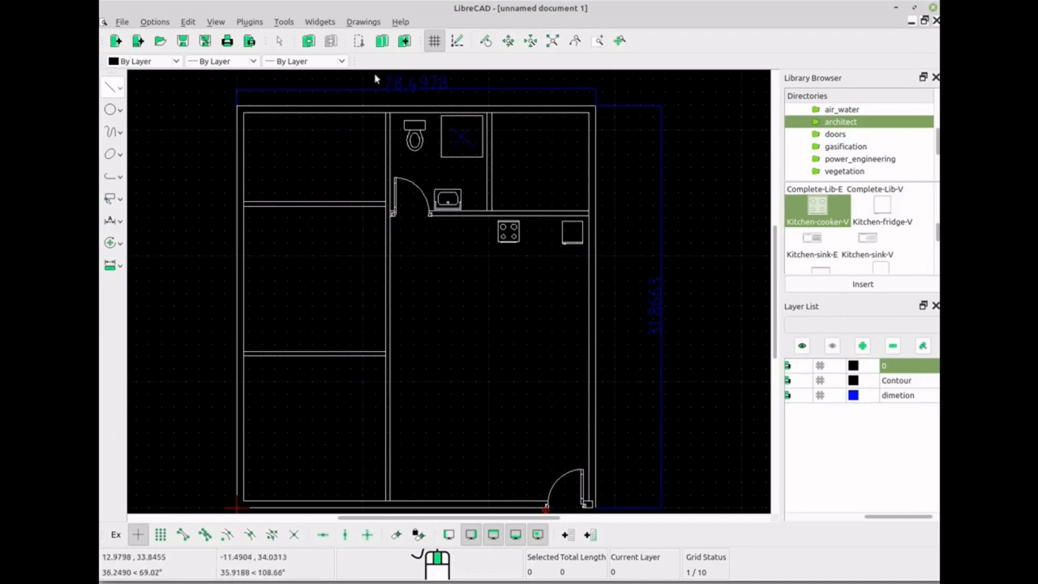
pyautogui.click(250, 42)
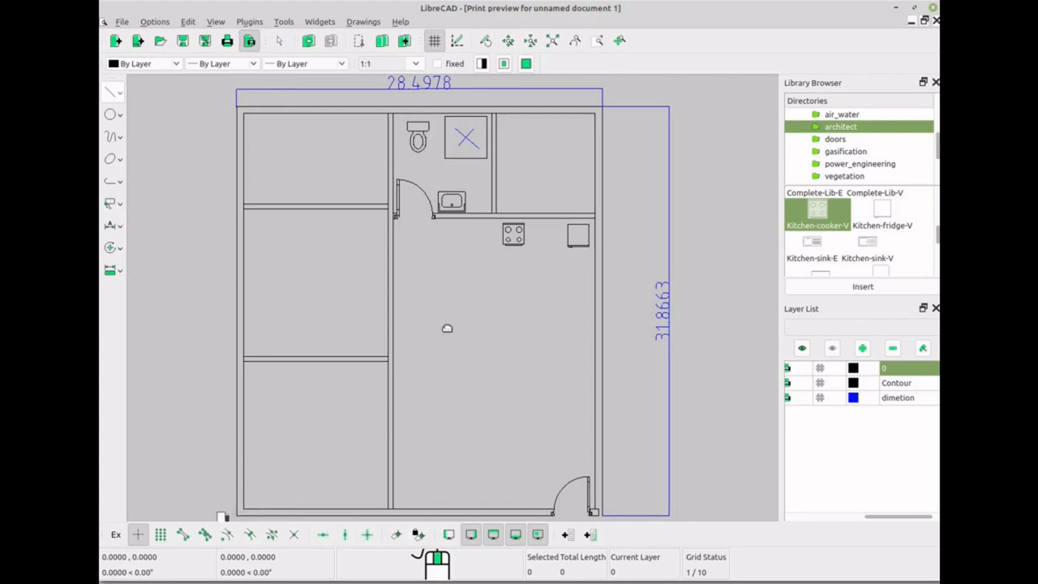
pyautogui.scroll(-1, 493, 305)
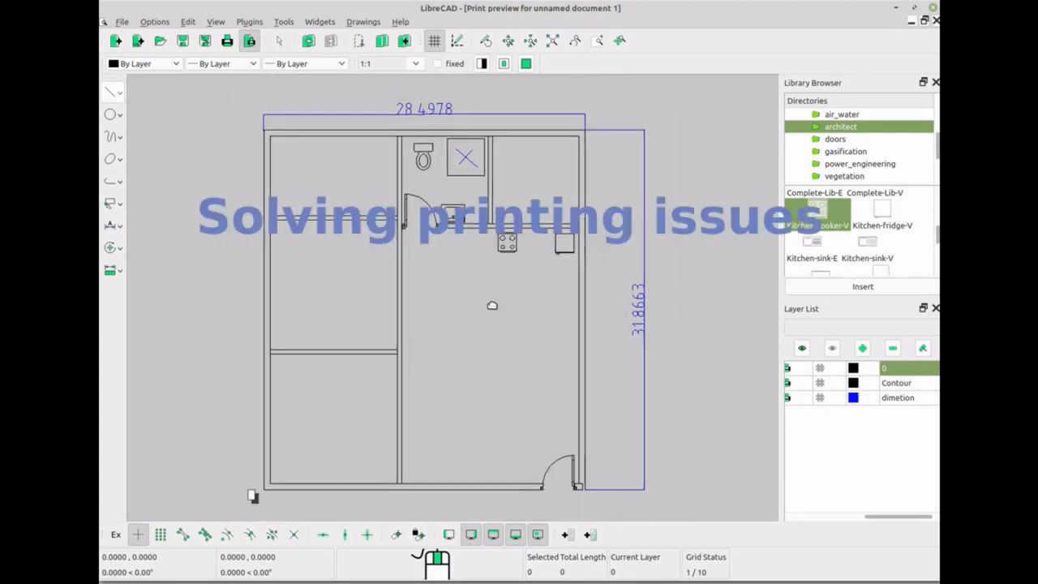
pyautogui.scroll(-1, 492, 326)
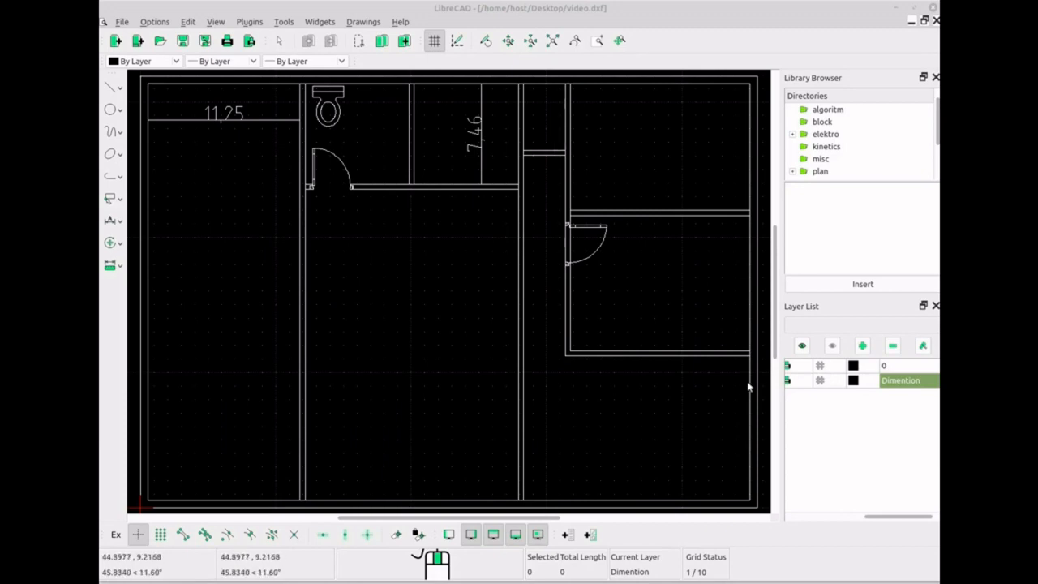
# Check the print settings for video.dxf without printing, and display the drawing's print preview
pyautogui.click(227, 42)
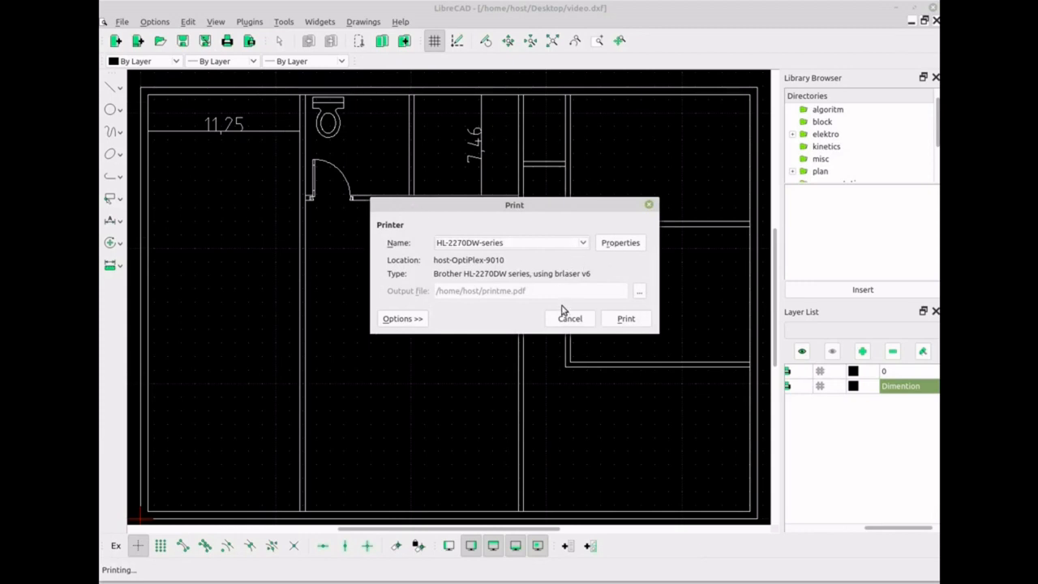
pyautogui.click(578, 318)
pyautogui.click(249, 40)
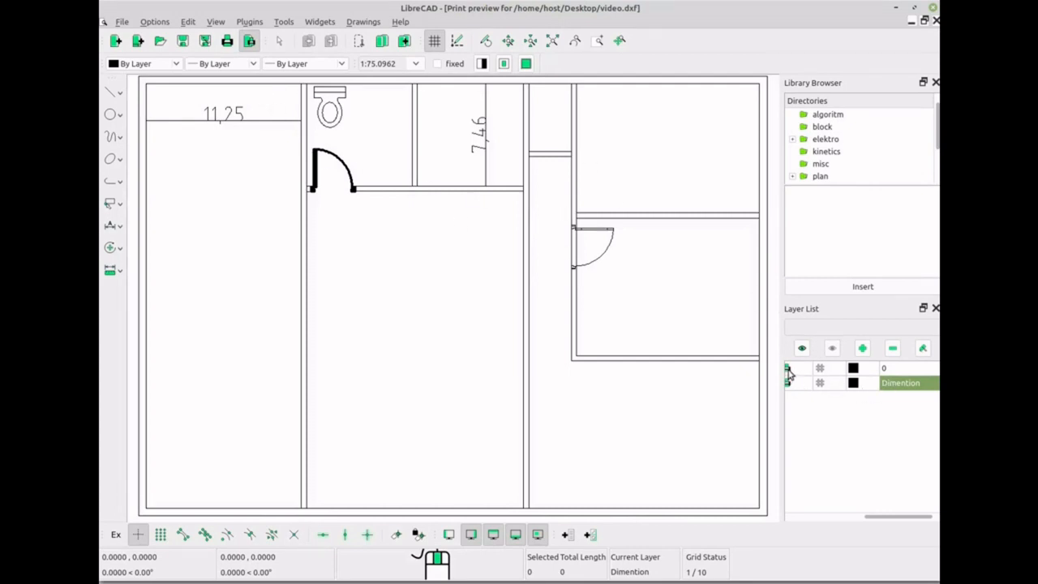
# Check which parts of the print preview belong to layers 0 and Dimention by switching each layer's printing off and back on
pyautogui.click(787, 369)
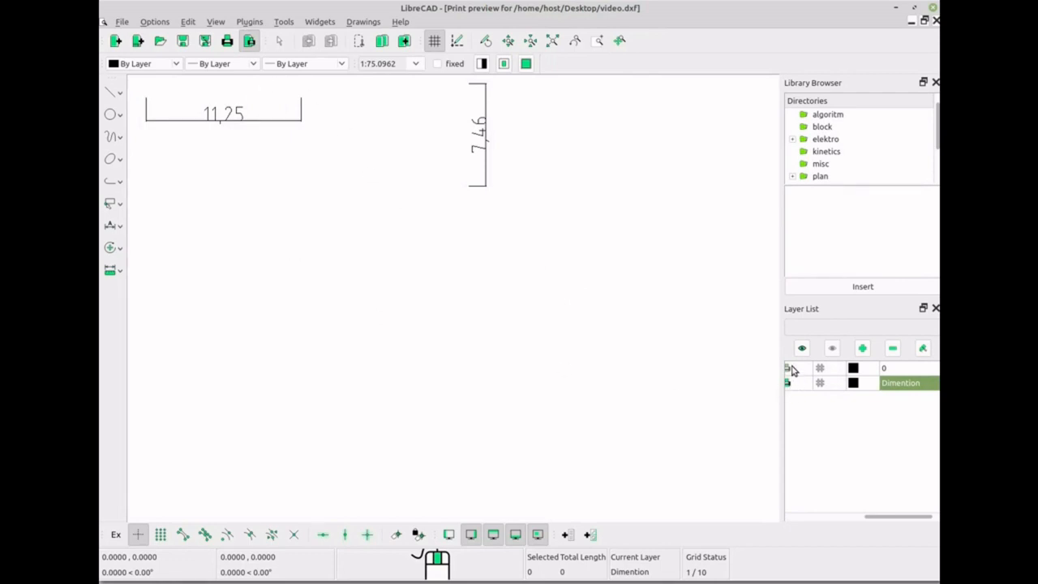
pyautogui.click(789, 370)
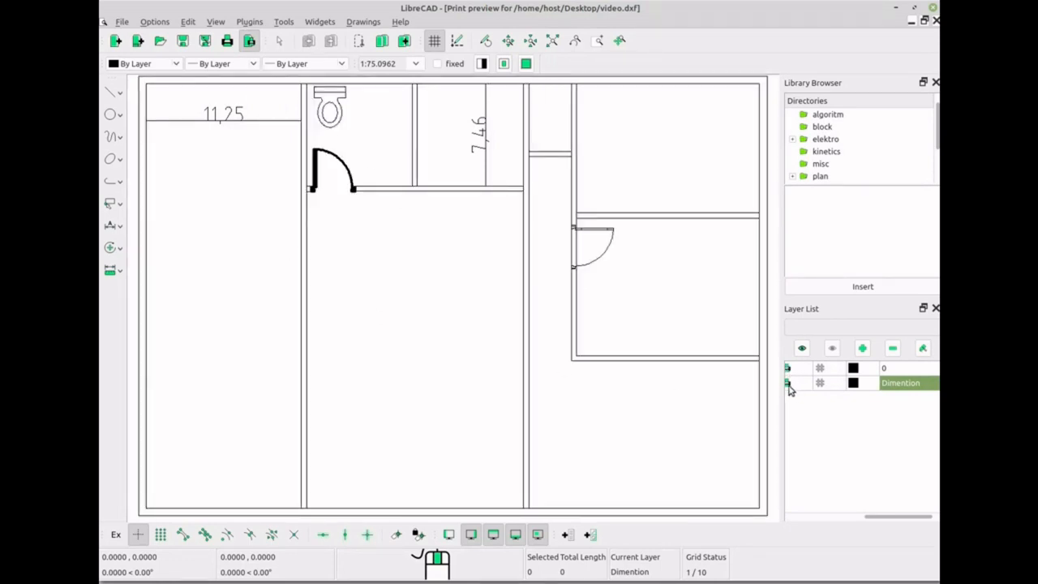
pyautogui.click(789, 384)
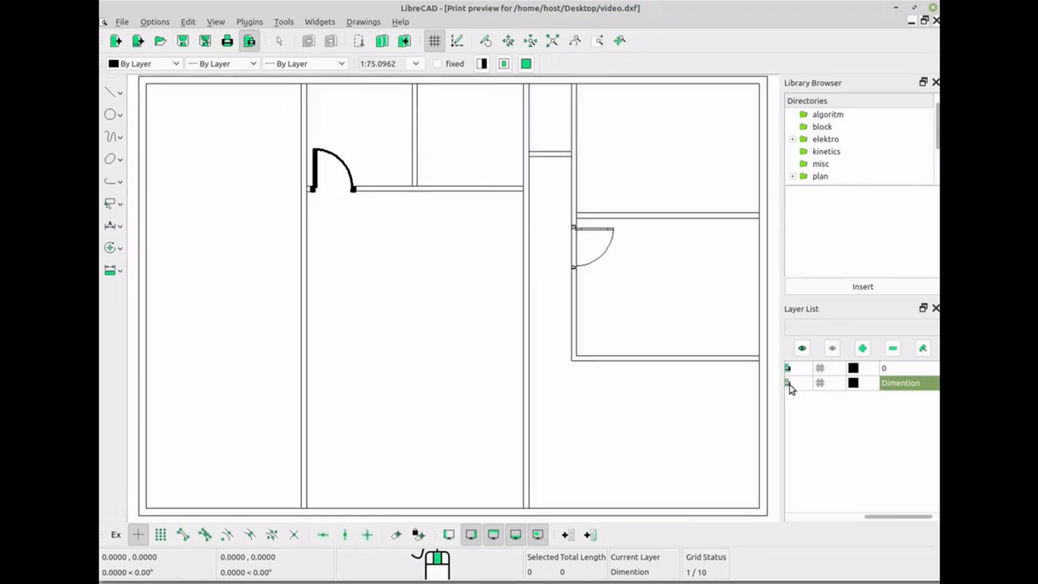
pyautogui.click(788, 383)
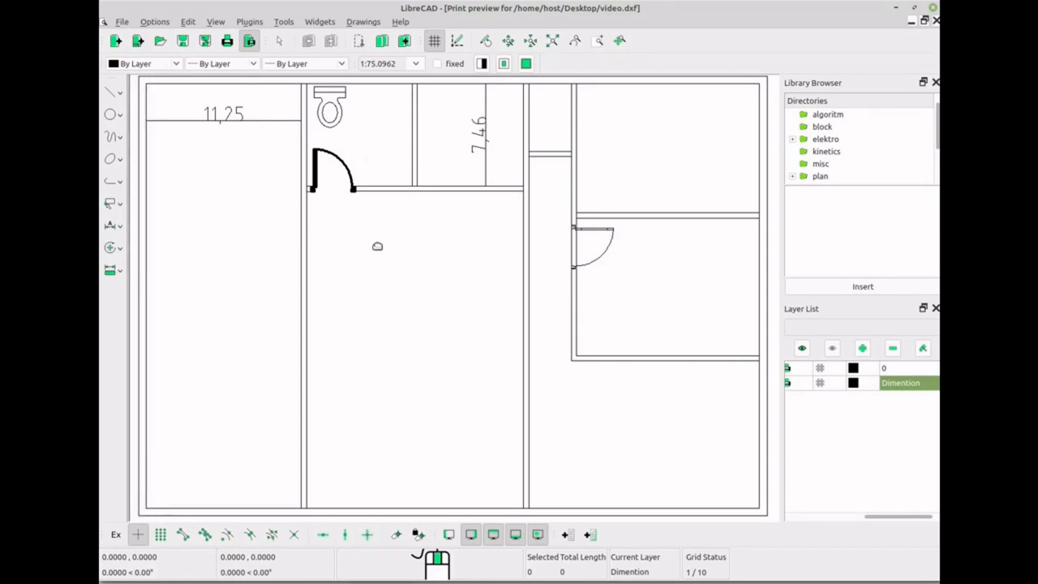
# Print the previewed floor plan to the PDF file /home/host/printme.pdf, overwriting the existing file
pyautogui.click(227, 43)
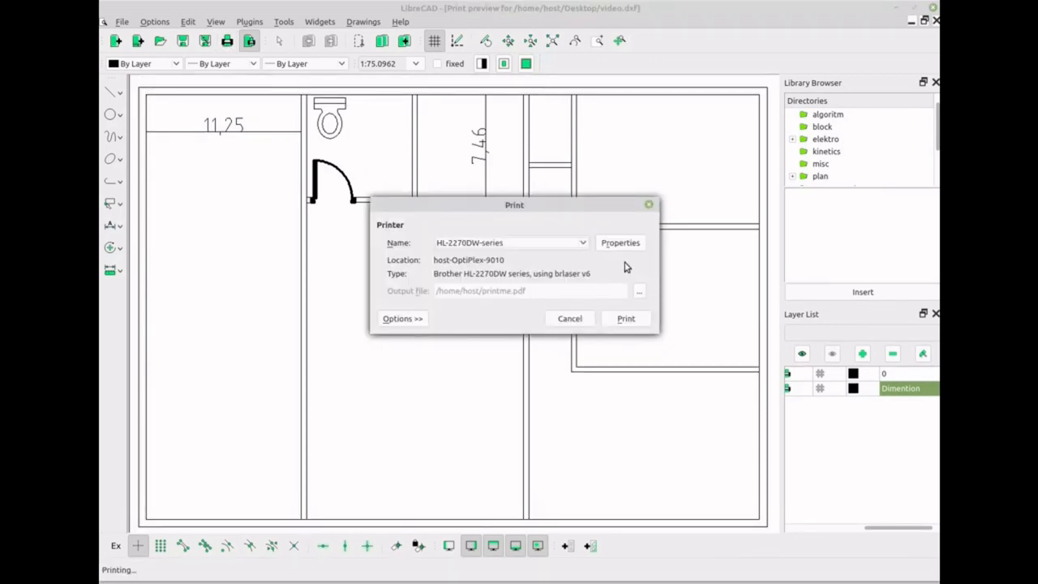
pyautogui.click(584, 245)
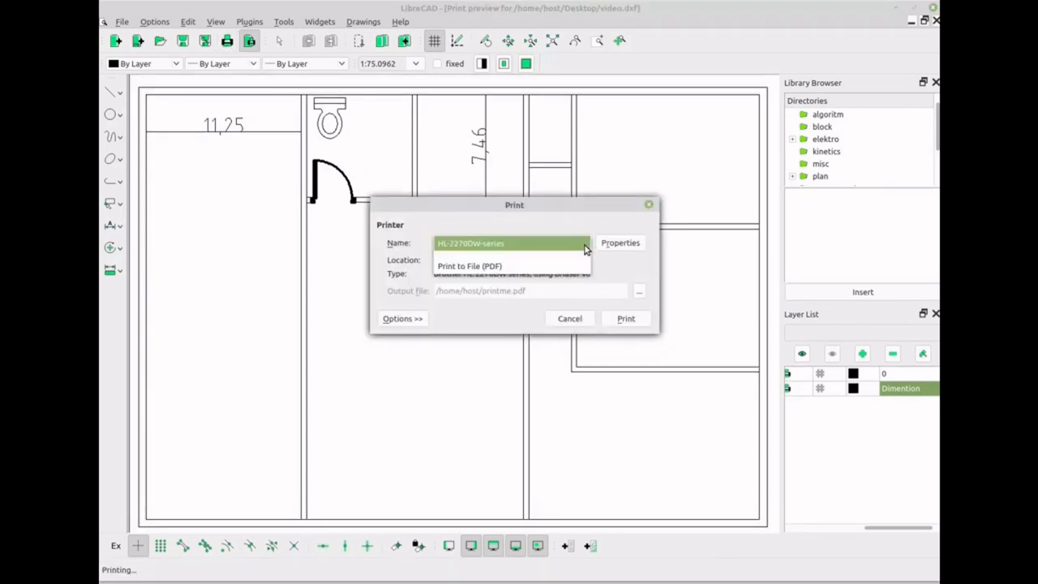
pyautogui.click(537, 271)
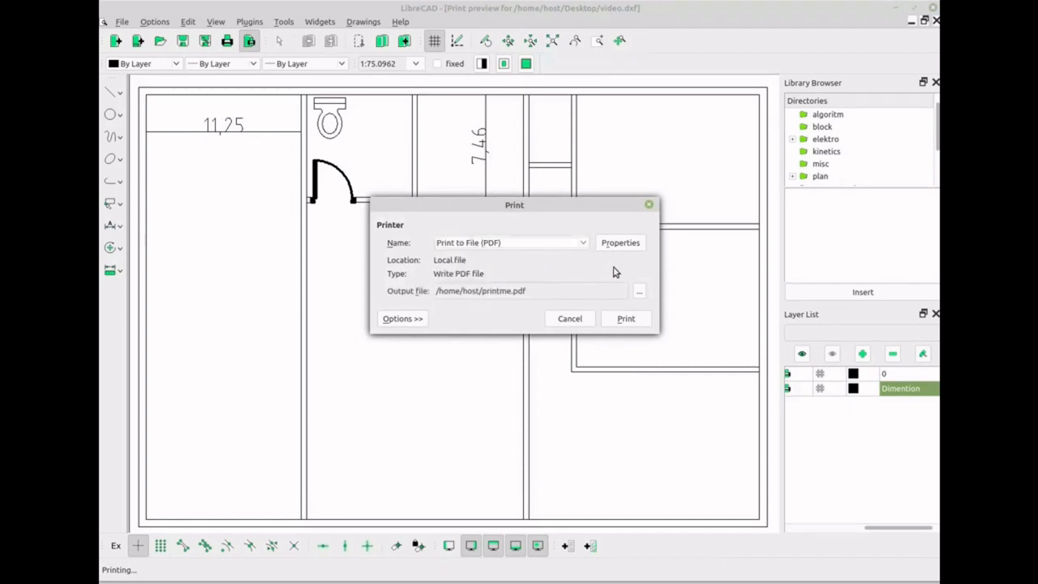
pyautogui.click(627, 319)
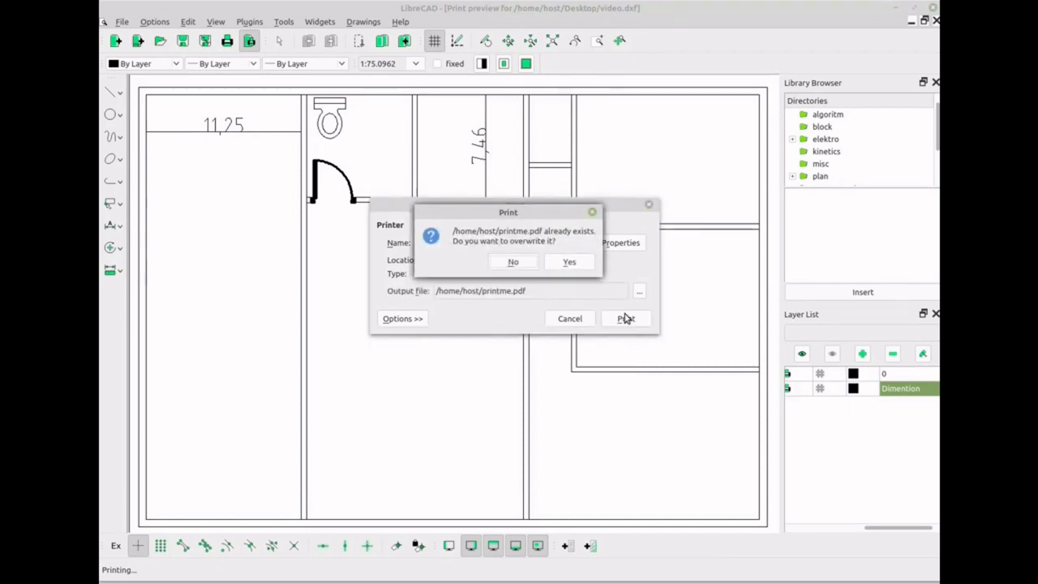
pyautogui.click(569, 263)
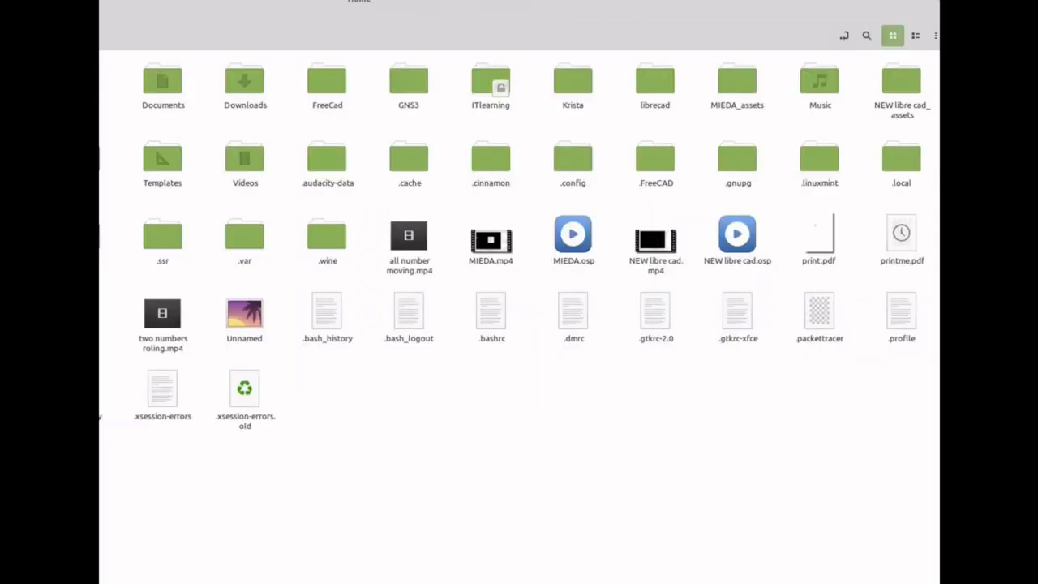
# Open printme.pdf from the home folder, examine the printed lines up close, and return to LibreCAD
pyautogui.doubleClick(902, 237)
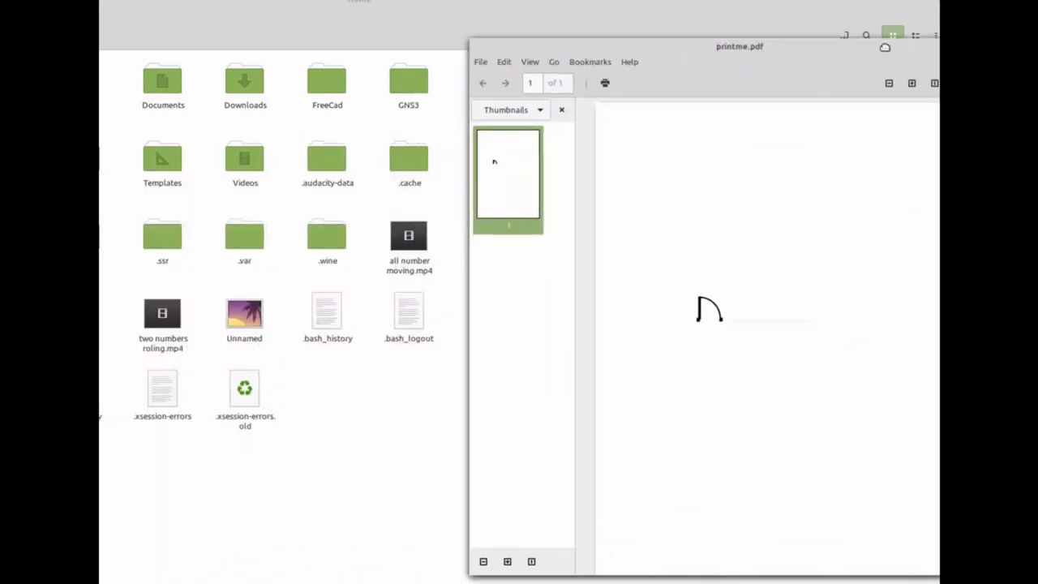
pyautogui.moveTo(648, 3); pyautogui.dragTo(704, 20)
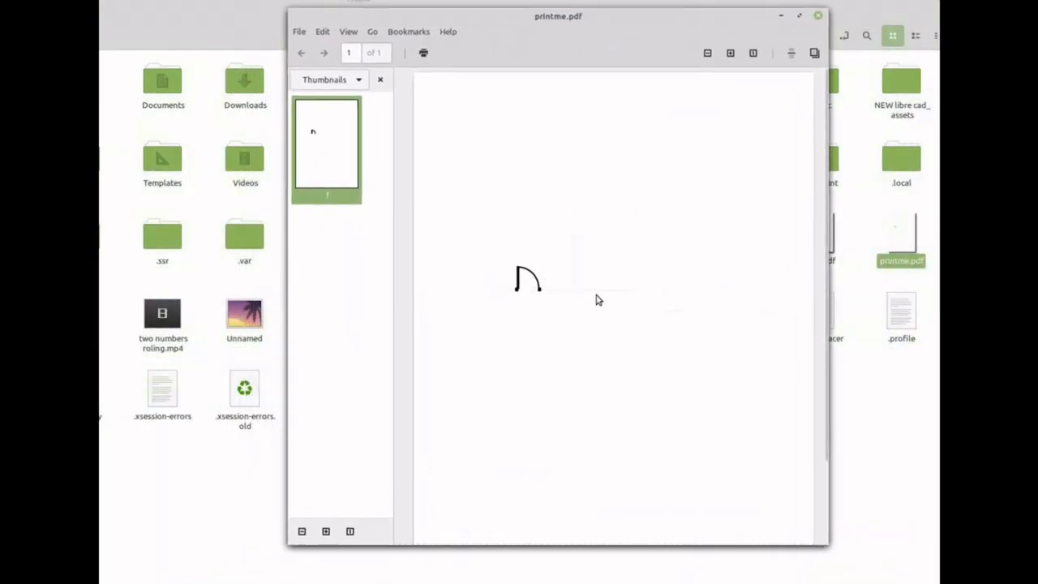
pyautogui.keyDown('ctrl'); pyautogui.scroll(3, 598, 300); pyautogui.keyUp('ctrl')
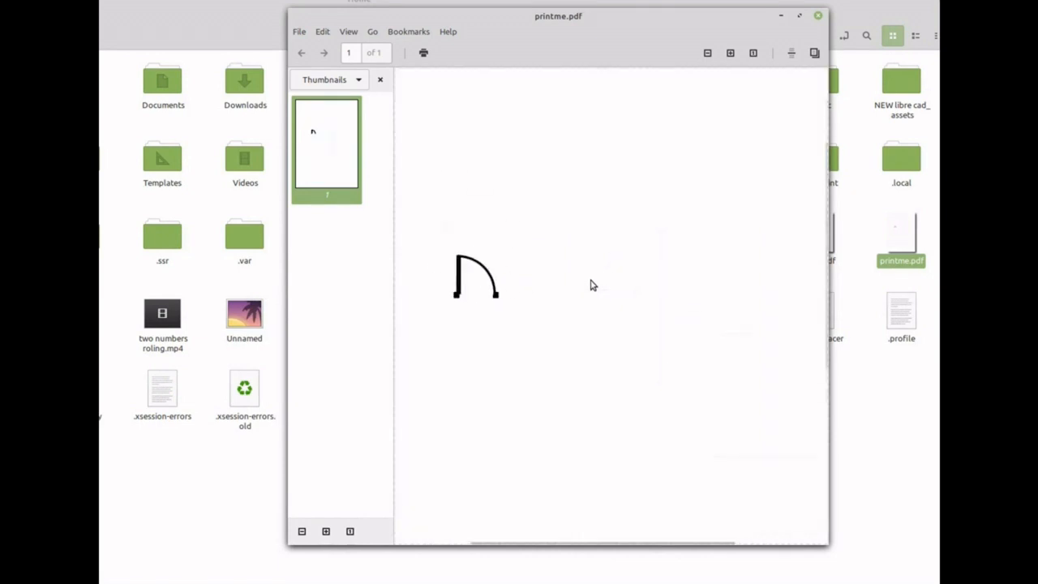
pyautogui.click(783, 16)
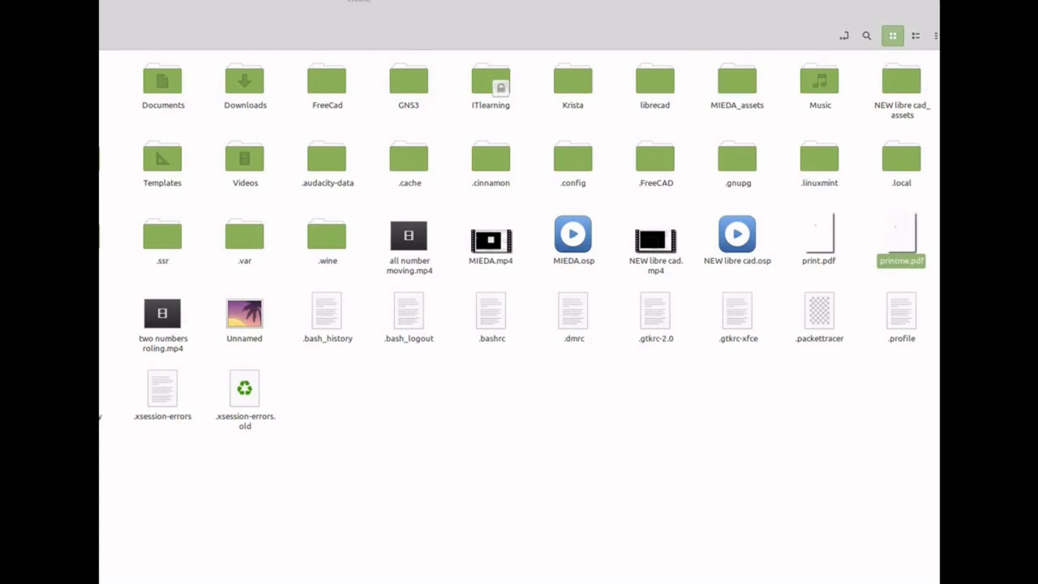
pyautogui.hotkey('alt', 'Tab')
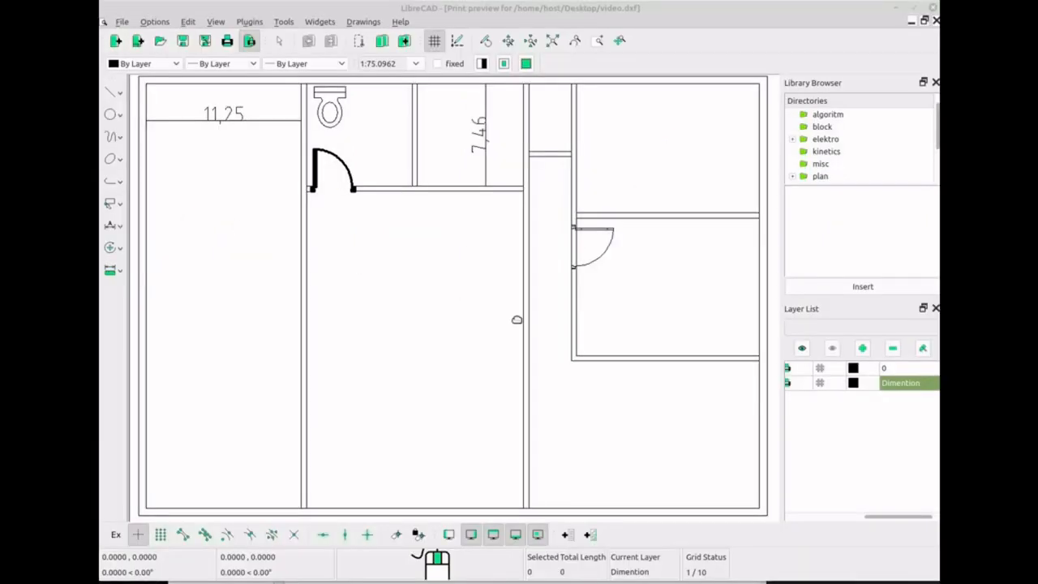
# Leave the print preview and set layer 0's default pen to Dark Blue with a 0.20mm width
pyautogui.click(889, 370)
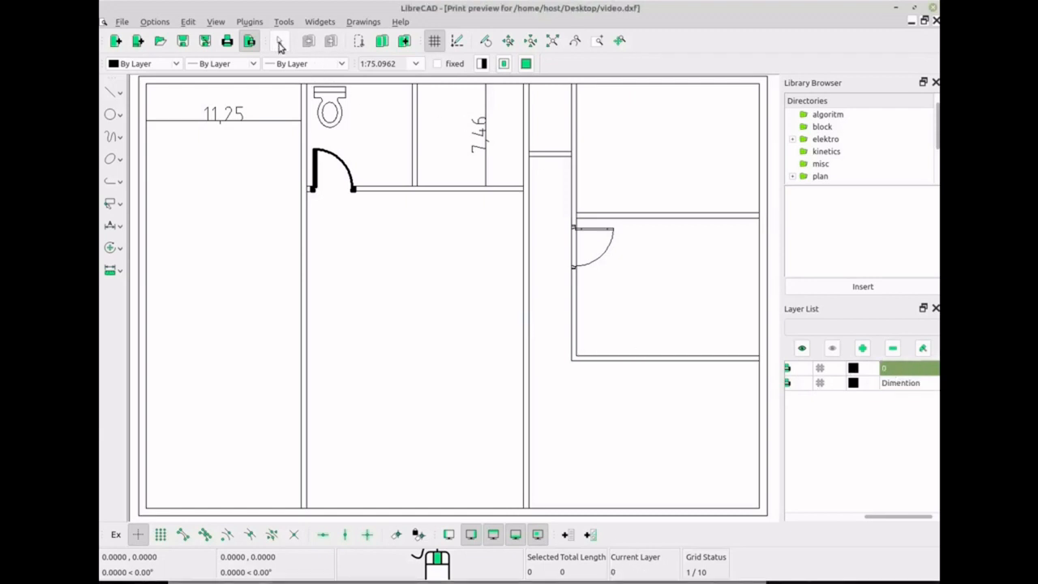
pyautogui.click(249, 40)
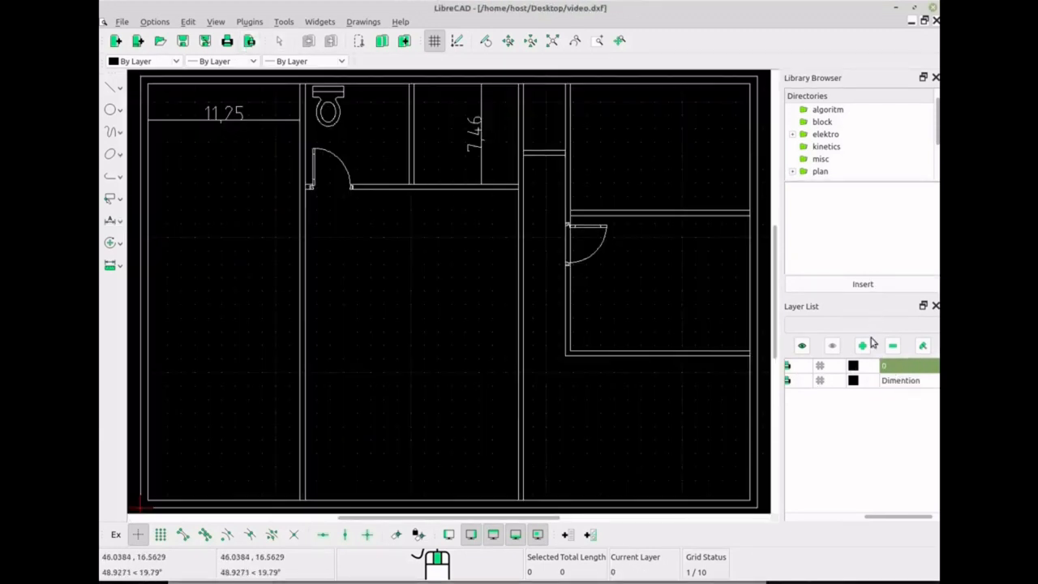
pyautogui.click(922, 351)
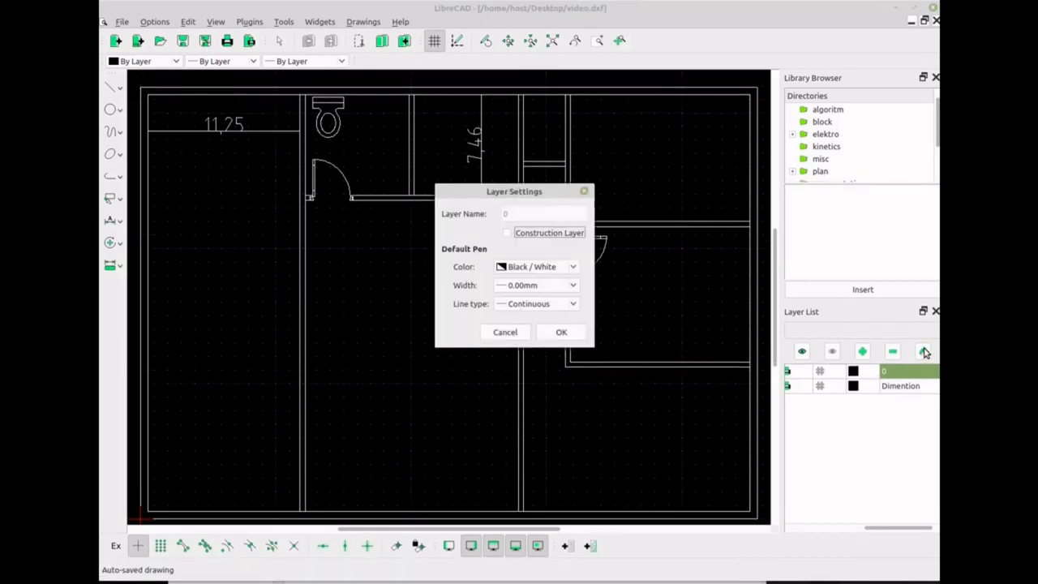
pyautogui.click(571, 267)
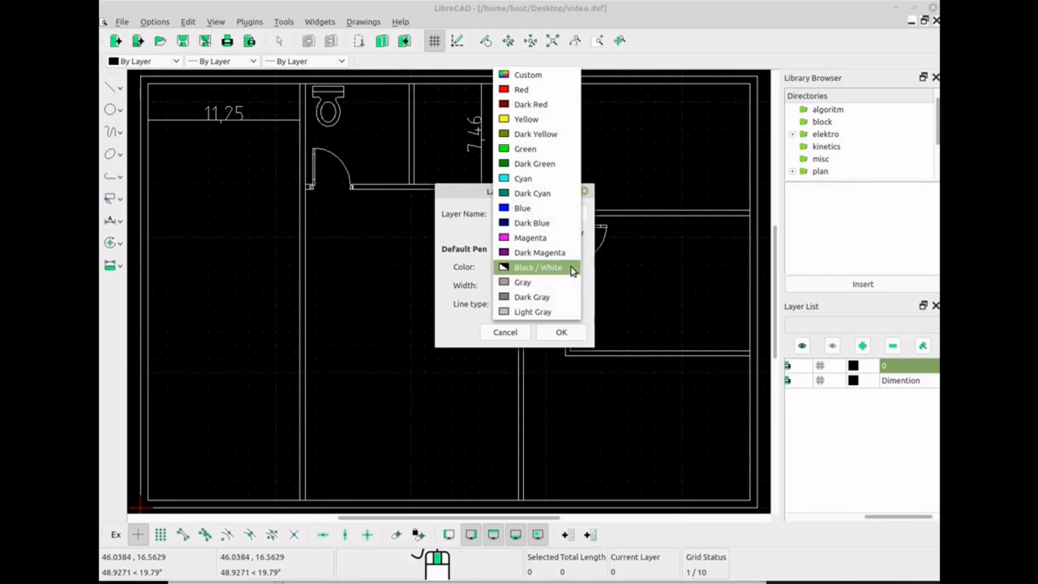
pyautogui.click(559, 229)
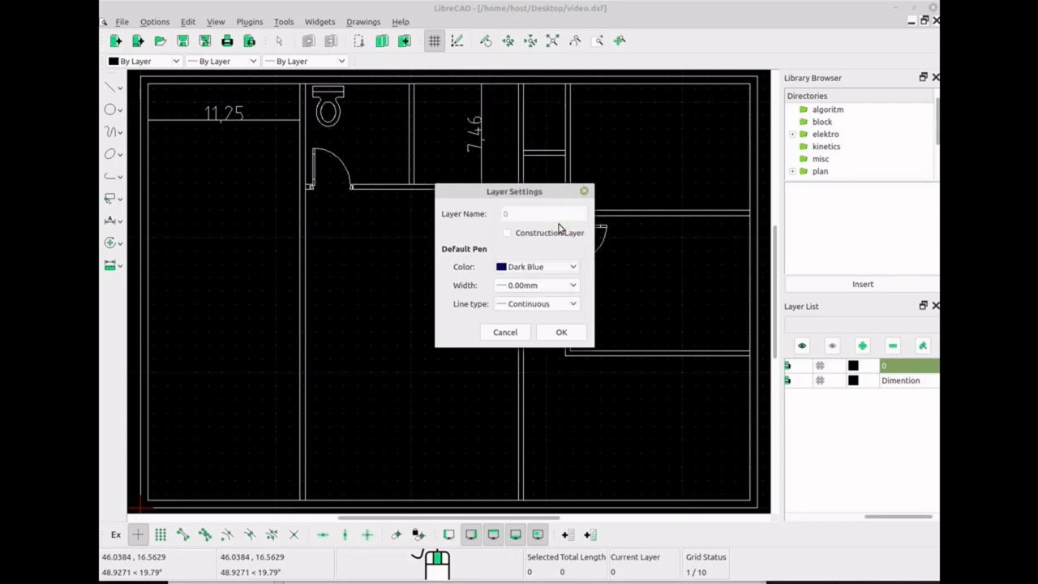
pyautogui.click(574, 288)
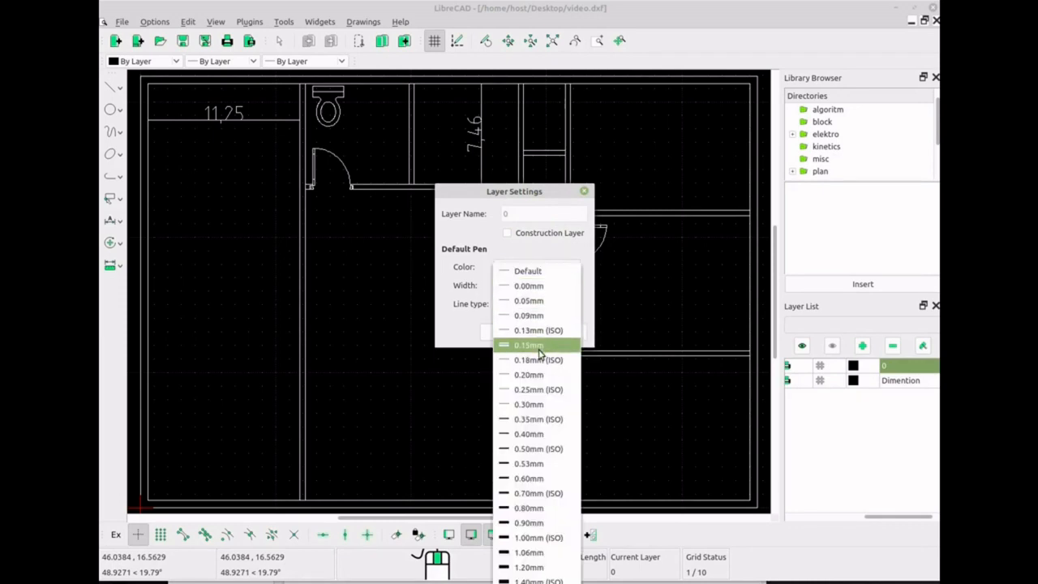
pyautogui.click(539, 377)
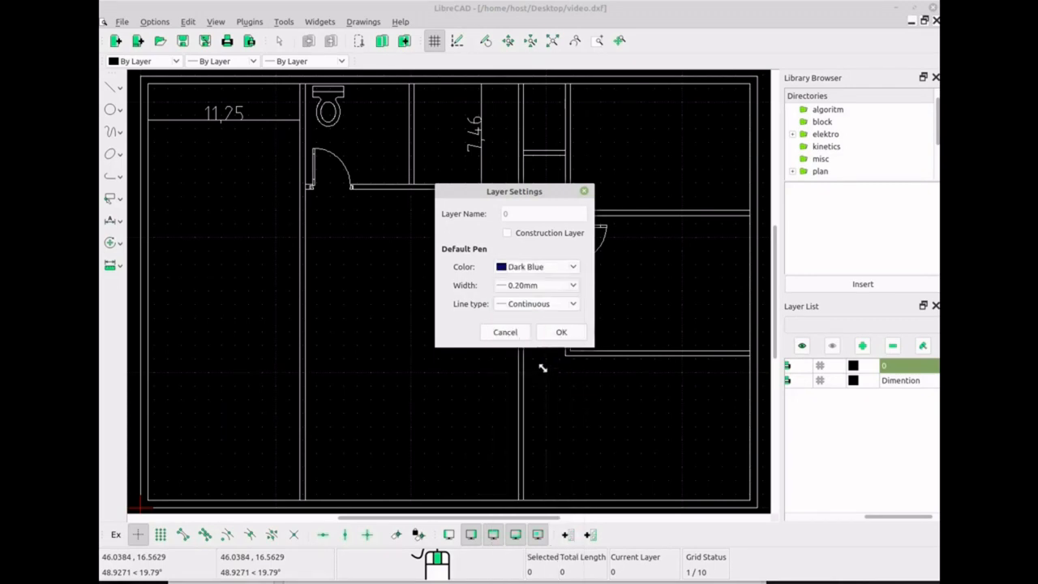
pyautogui.click(566, 339)
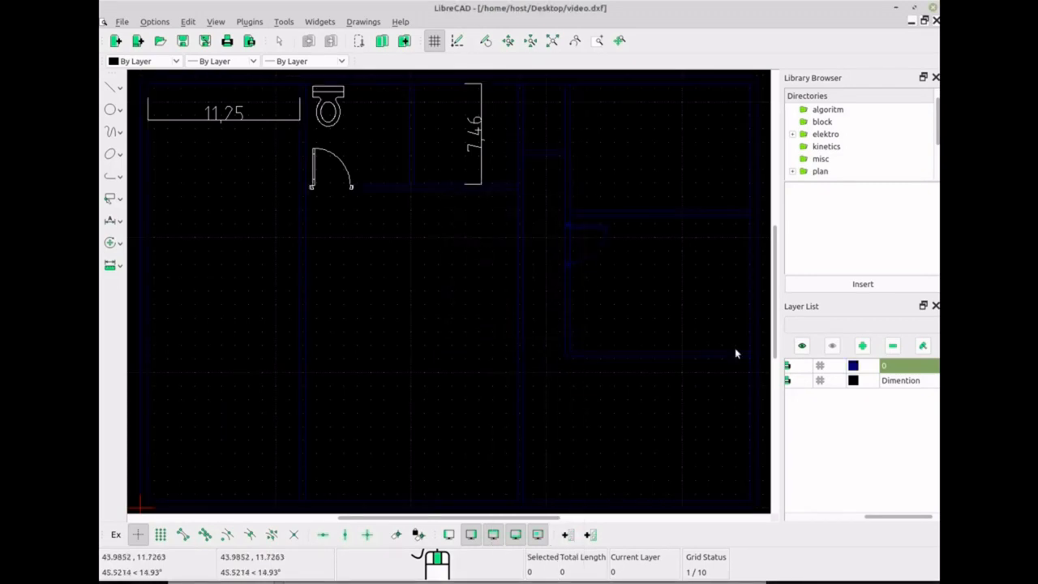
# Set layer 0's default pen color to Black / White
pyautogui.click(924, 346)
pyautogui.click(574, 270)
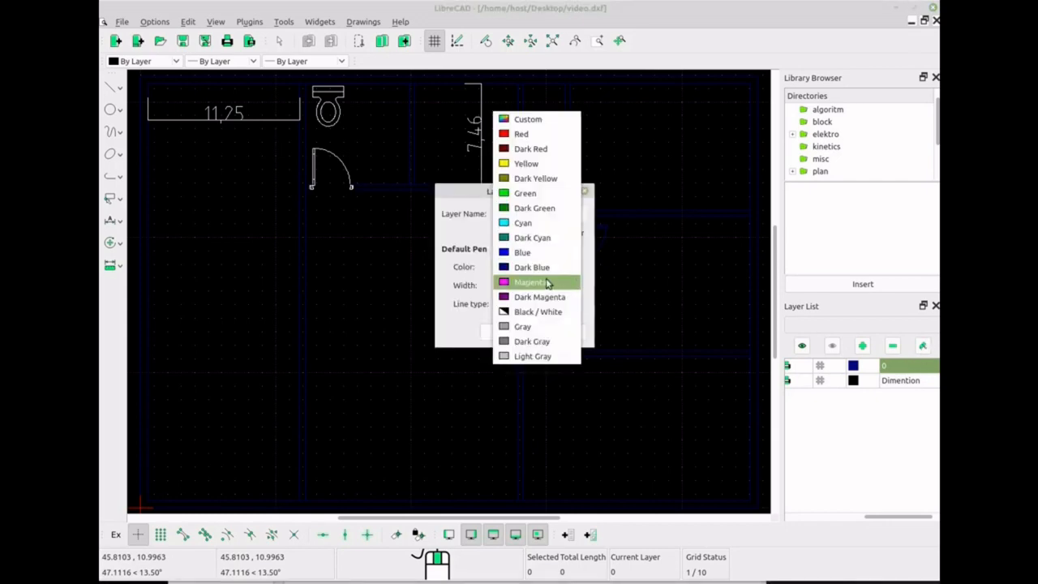
pyautogui.click(541, 313)
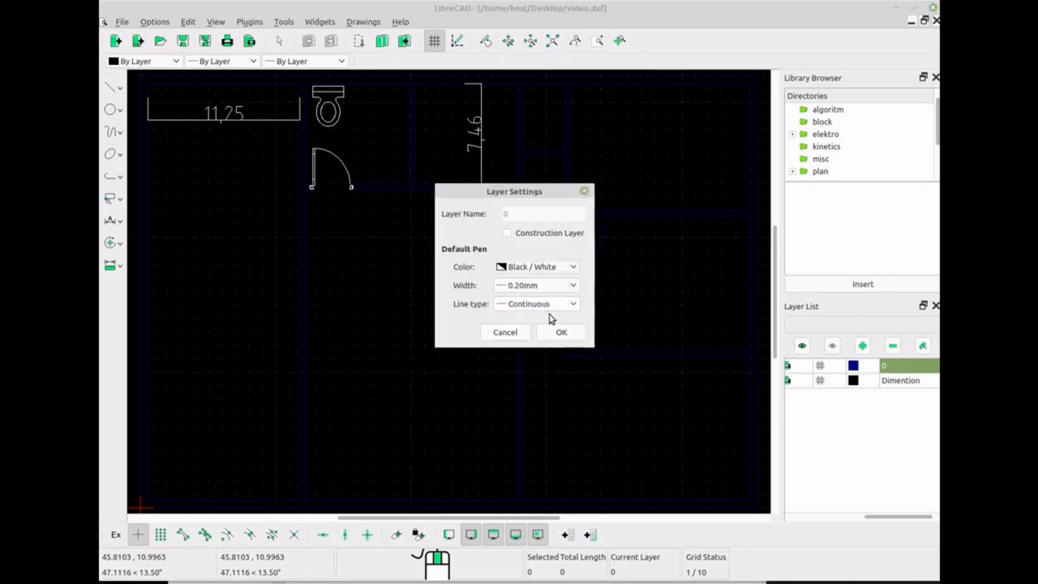
pyautogui.click(569, 334)
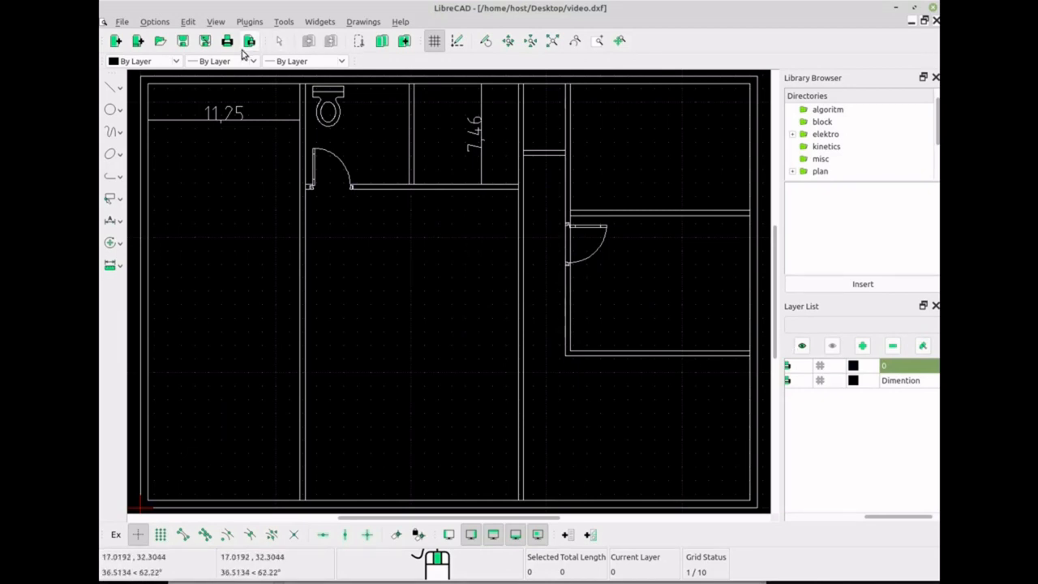
# Display the drawing's print preview and print it on the HL-2270DW-series printer
pyautogui.click(248, 42)
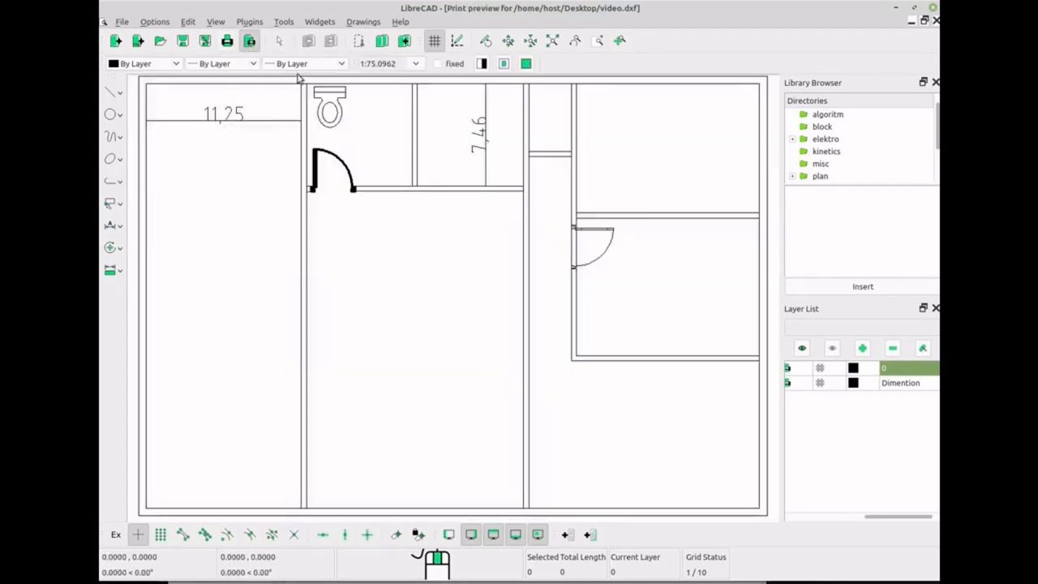
pyautogui.click(227, 41)
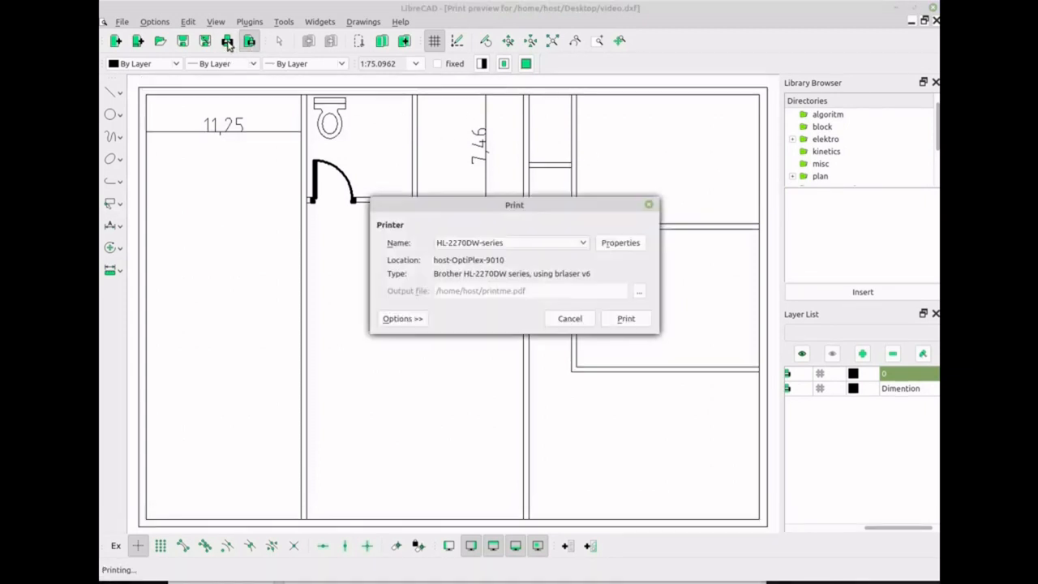
pyautogui.click(626, 319)
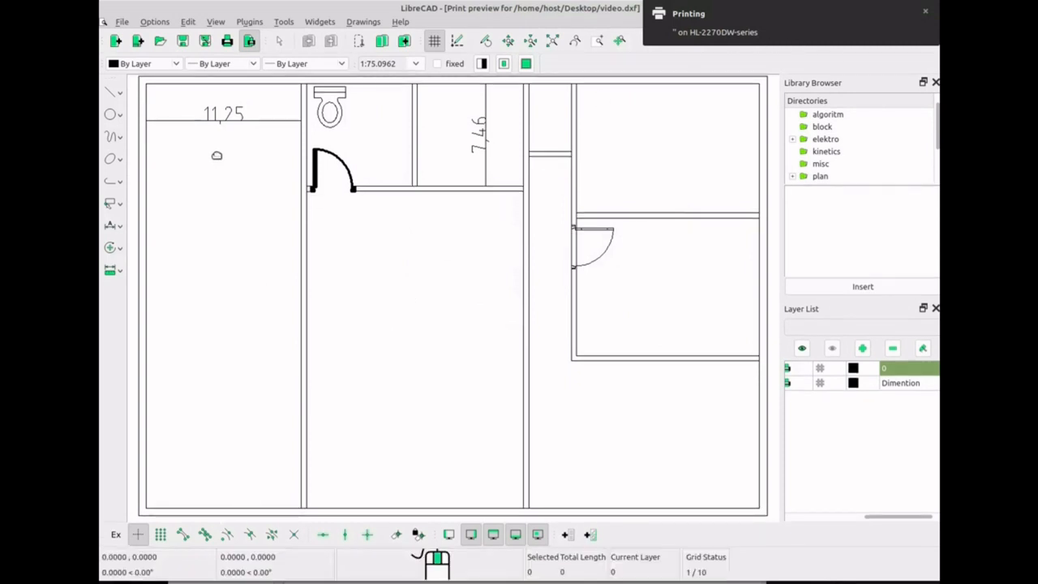
# Print the previewed floor plan to the PDF file /home/host/print.pdf, overwriting the existing file
pyautogui.click(227, 41)
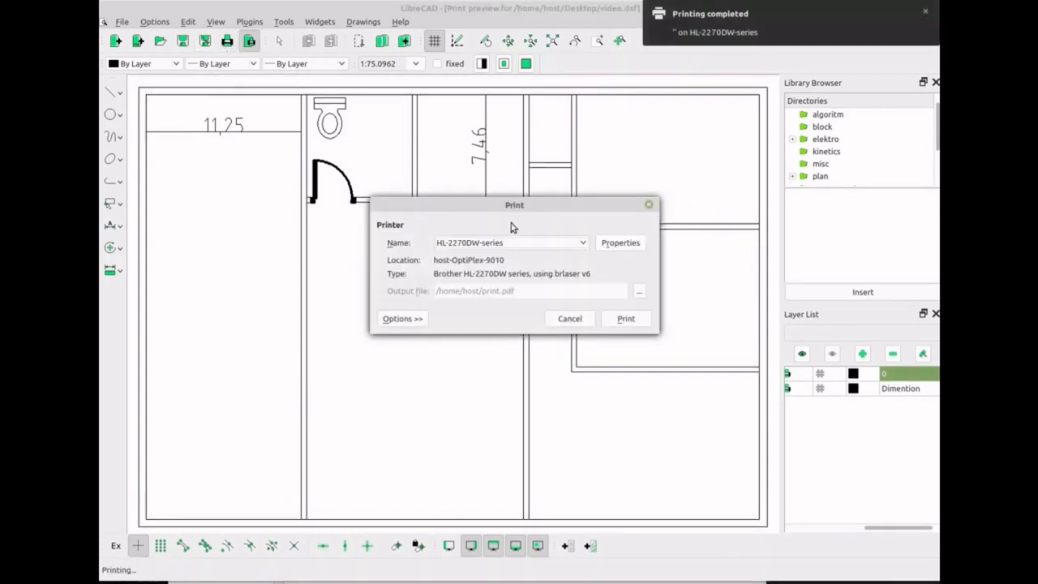
pyautogui.click(585, 243)
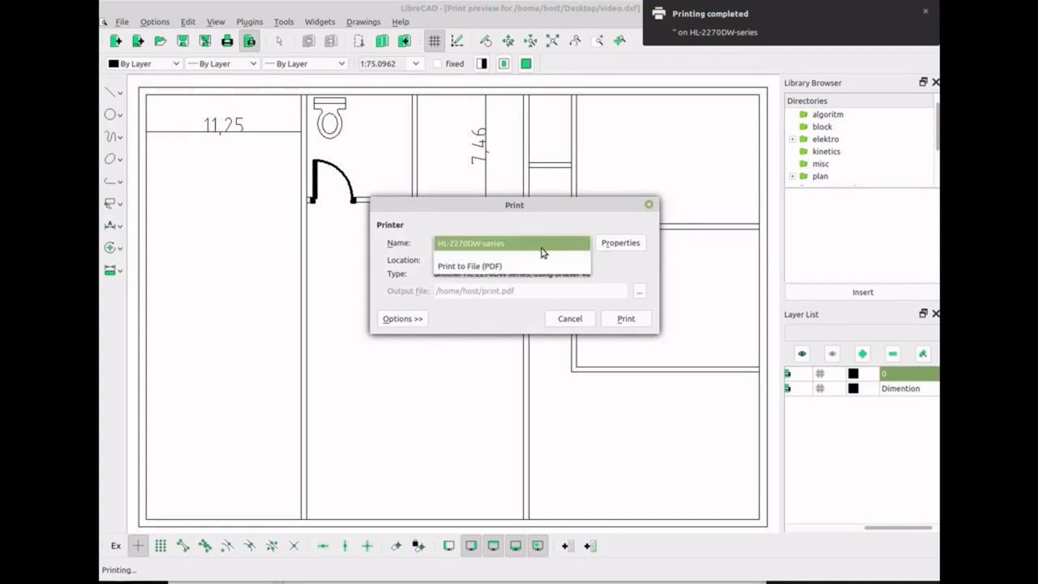
pyautogui.click(507, 259)
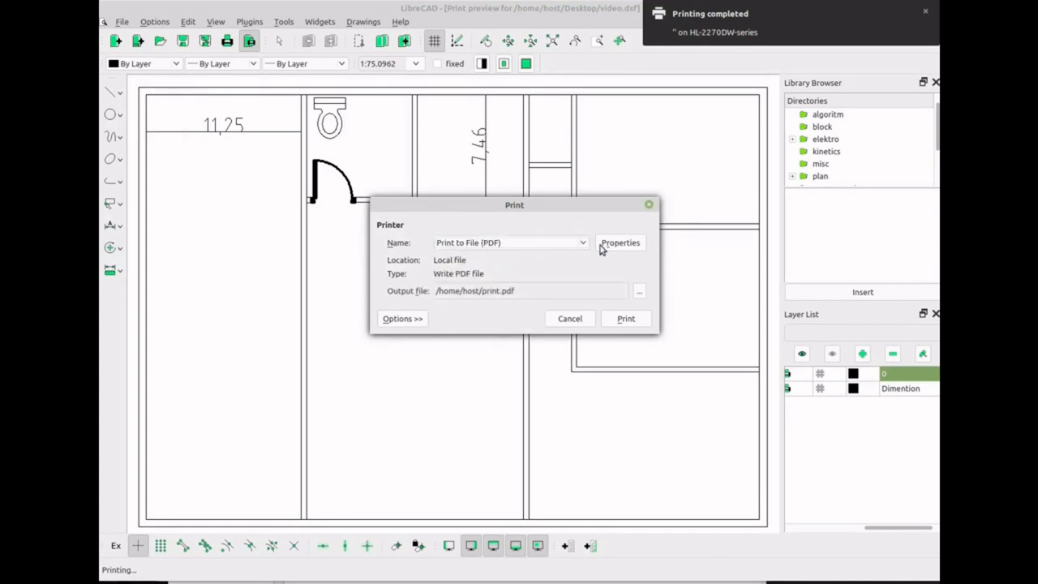
pyautogui.click(628, 319)
pyautogui.click(574, 262)
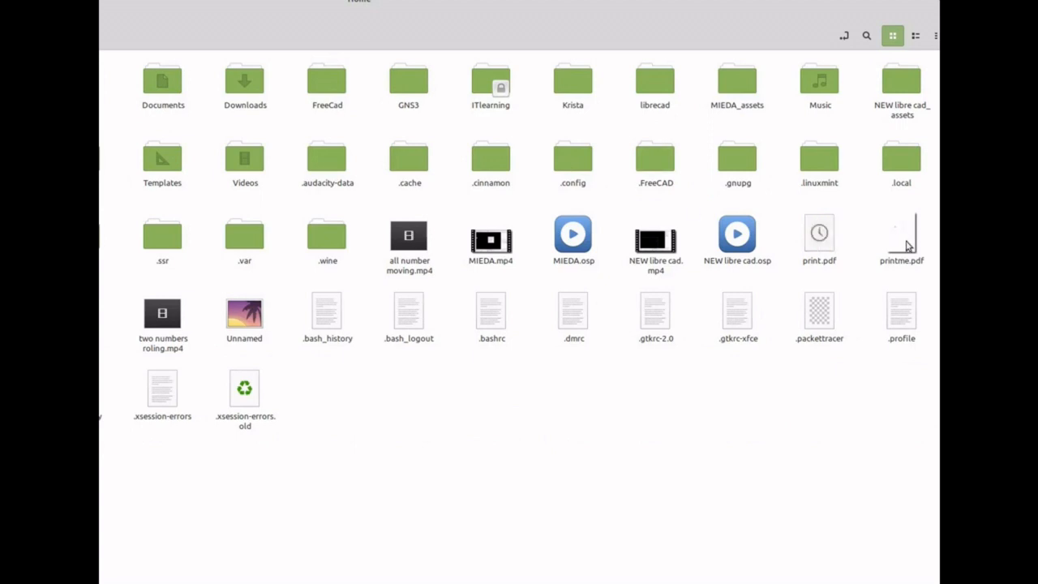
# Open print.pdf from the home folder and examine which walls, doors and dimensions are printed
pyautogui.doubleClick(825, 246)
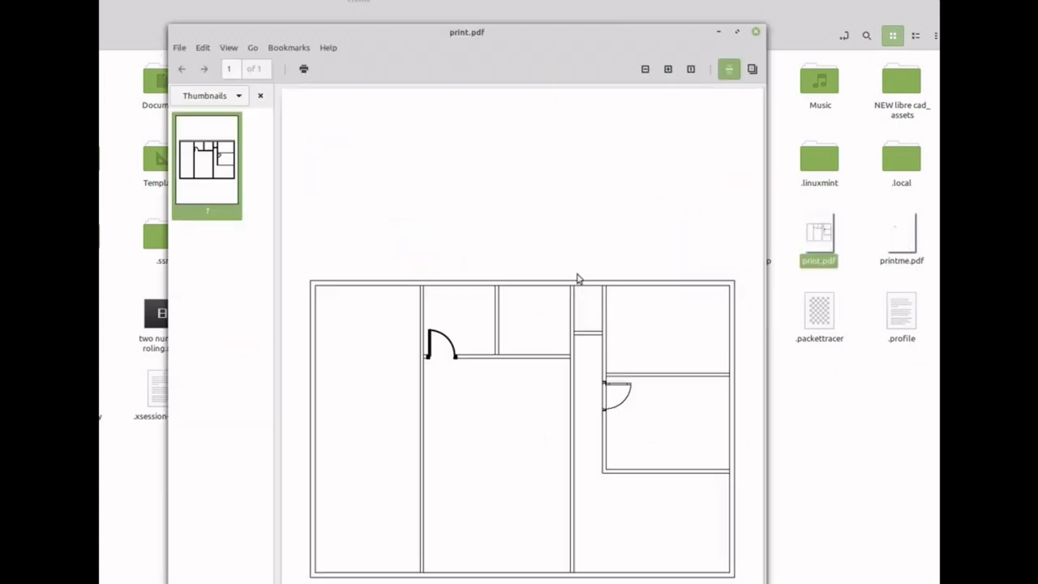
pyautogui.scroll(-1, 584, 284)
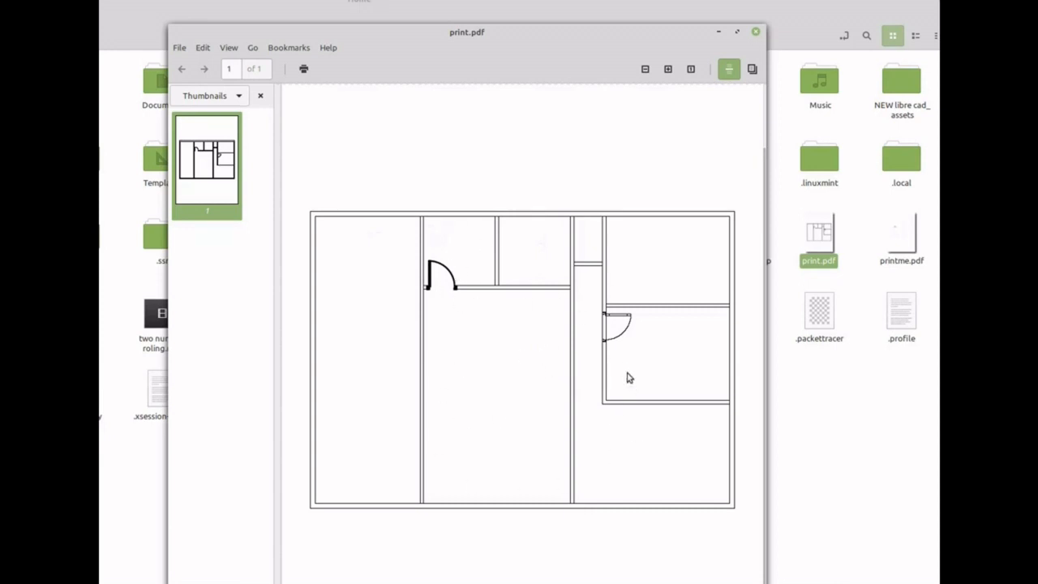
pyautogui.scroll(2, 619, 204)
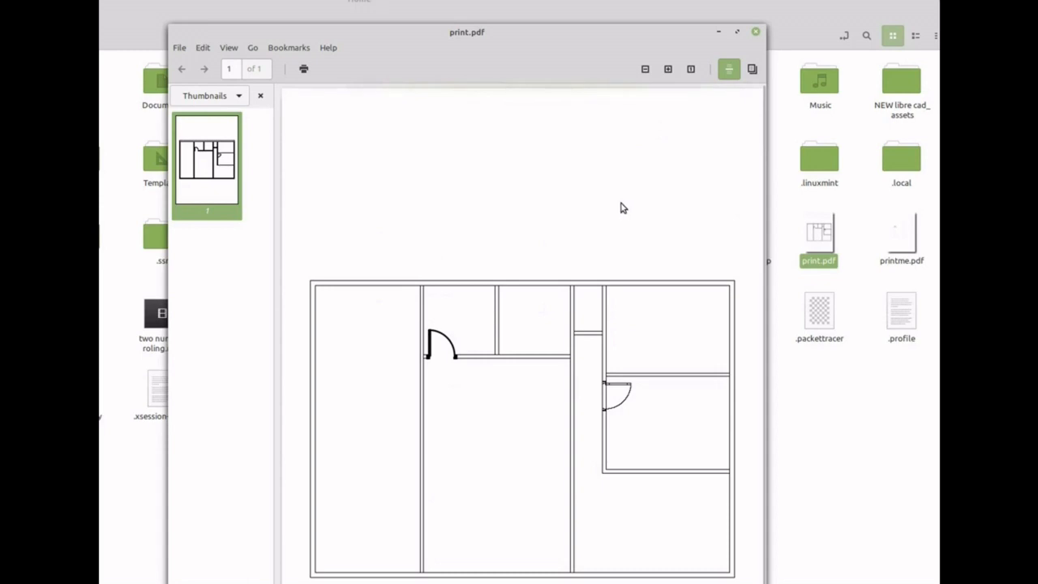
# Close print.pdf and return to the video.dxf drawing in LibreCAD
pyautogui.scroll(-2, 618, 204)
pyautogui.click(755, 32)
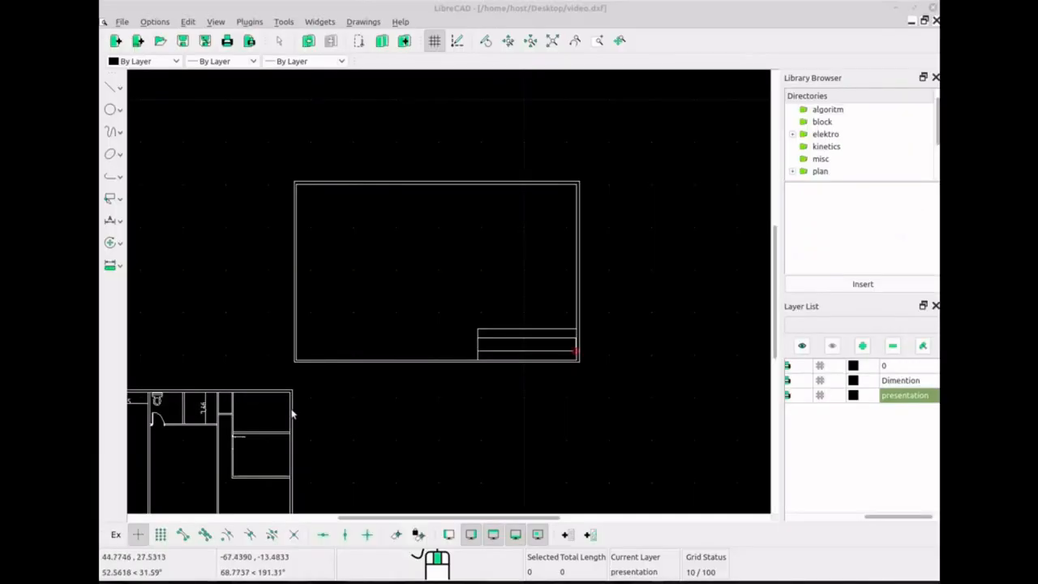
# Move the complete floor plan into the title-block frame from its lower-left corner, using Delete Original, and clear the selection
pyautogui.scroll(-3, 284, 408)
pyautogui.scroll(3, 289, 408)
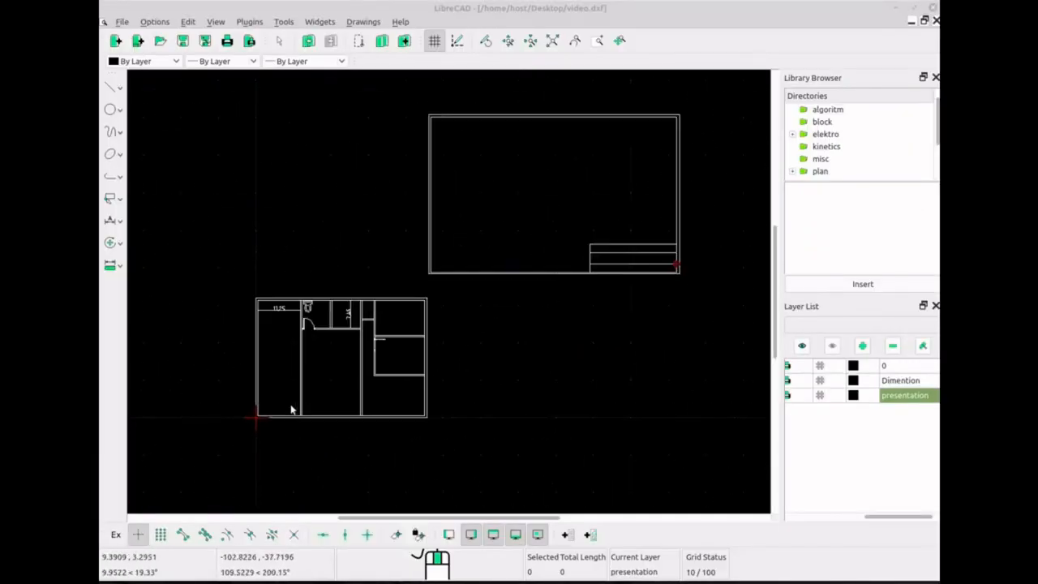
pyautogui.scroll(1, 297, 348)
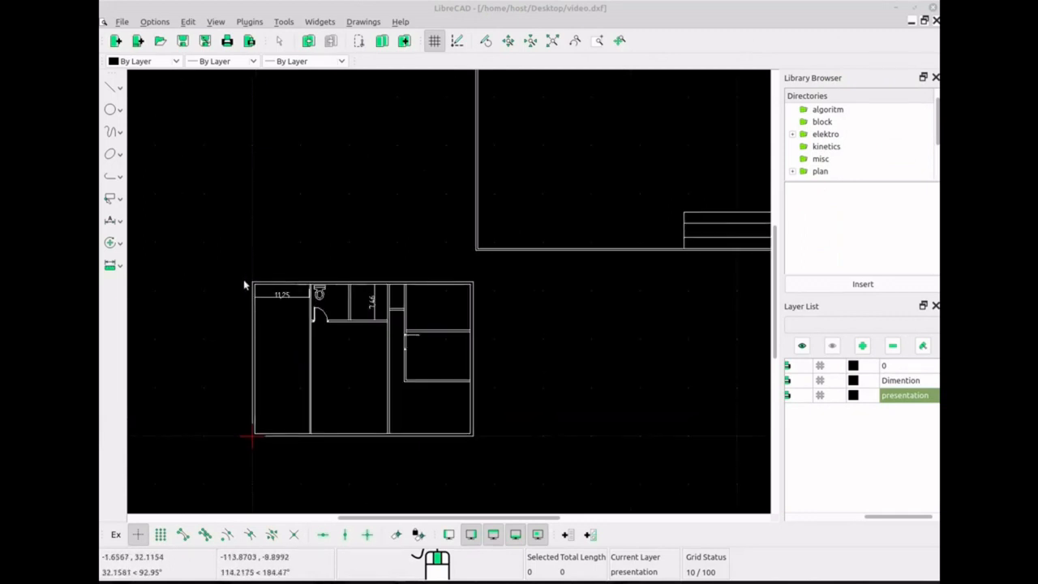
pyautogui.moveTo(238, 277); pyautogui.dragTo(489, 449)
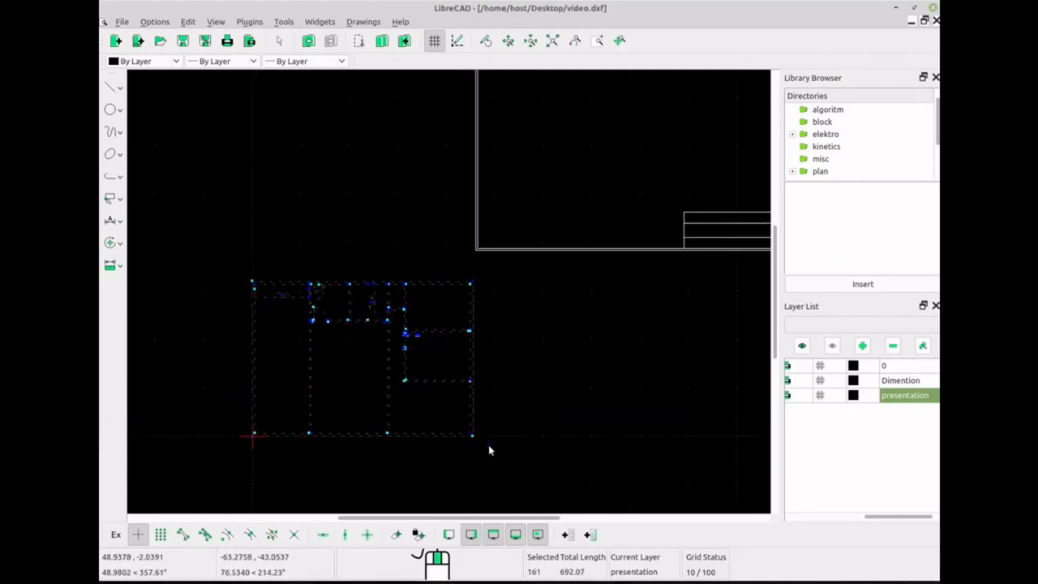
pyautogui.click(111, 241)
pyautogui.click(168, 240)
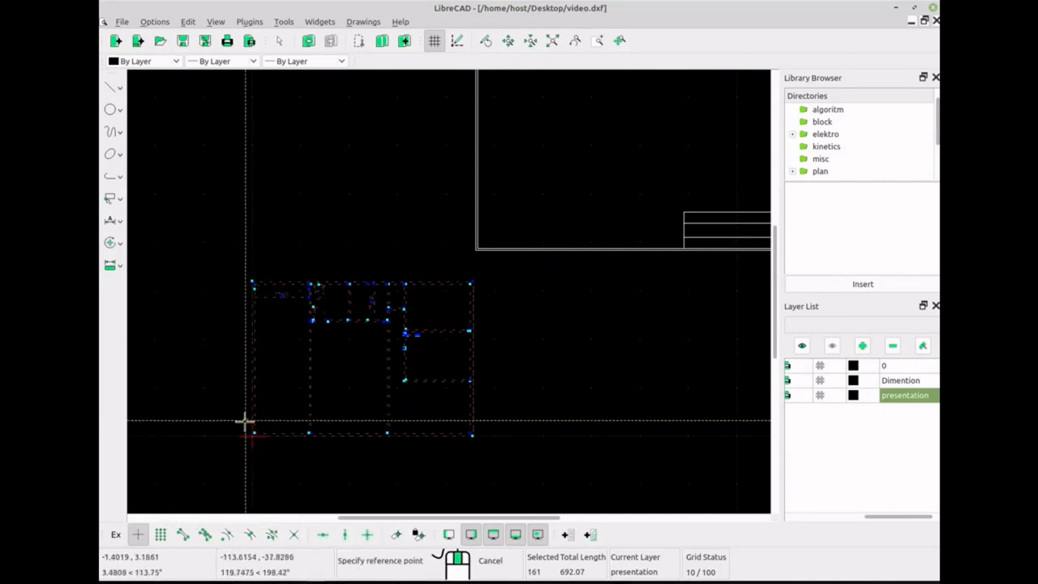
pyautogui.click(254, 430)
pyautogui.scroll(-5, 600, 162)
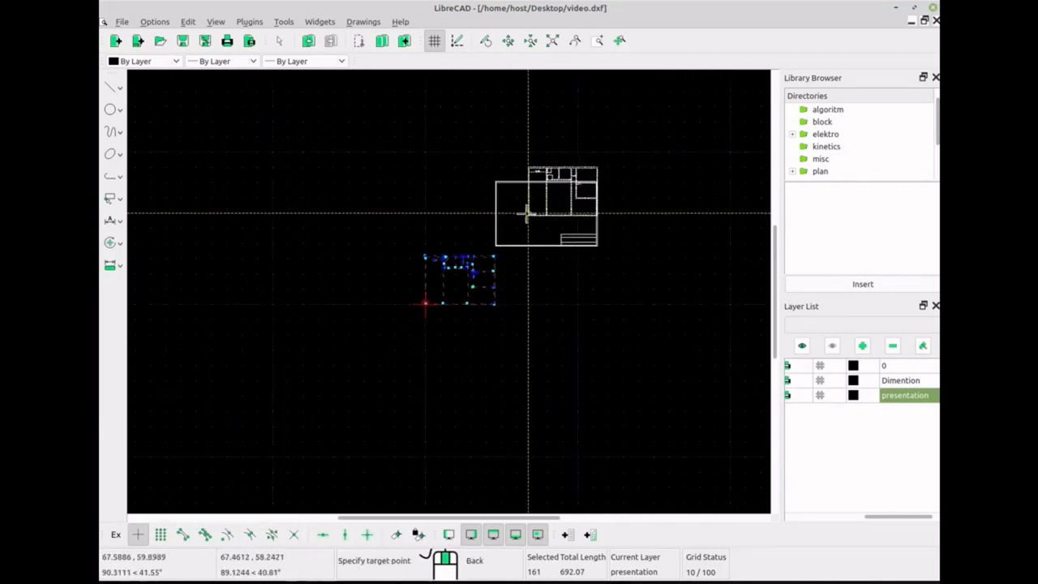
pyautogui.scroll(2, 485, 260)
pyautogui.scroll(1, 486, 261)
pyautogui.scroll(4, 513, 260)
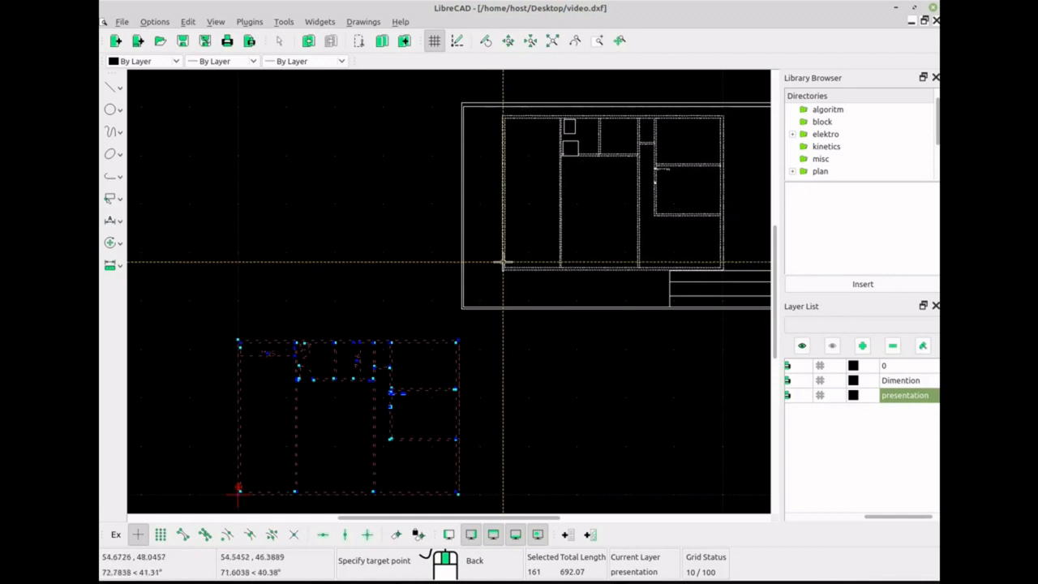
pyautogui.click(500, 257)
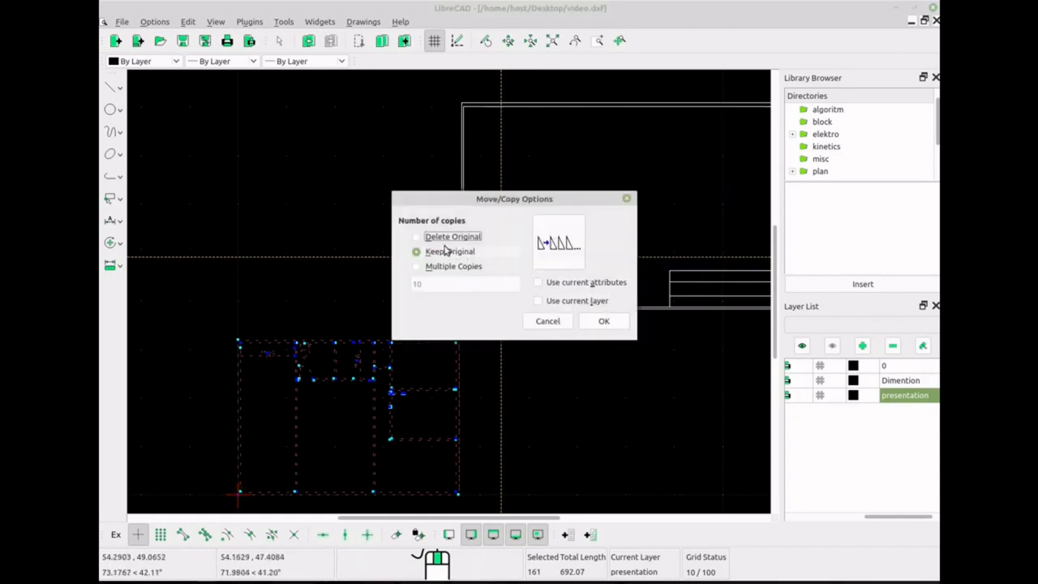
pyautogui.click(417, 236)
pyautogui.click(607, 323)
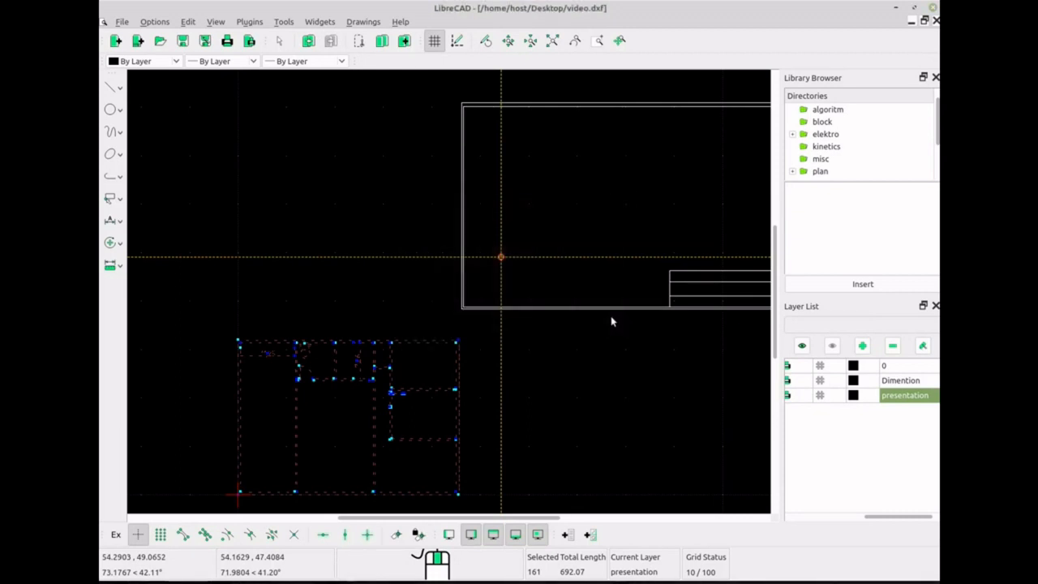
pyautogui.scroll(-5, 651, 187)
pyautogui.scroll(5, 625, 203)
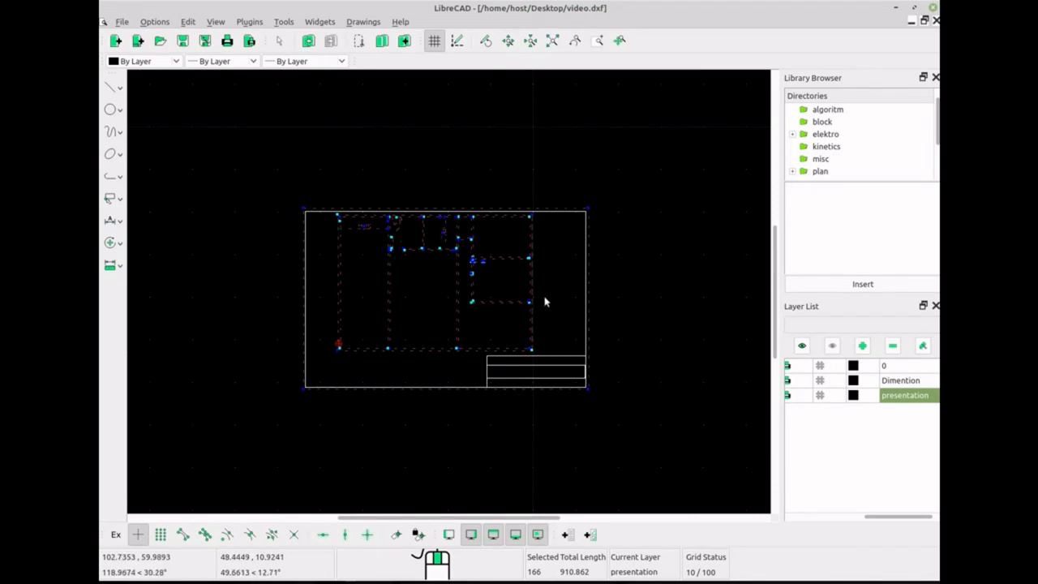
pyautogui.press('Escape')
pyautogui.scroll(2, 545, 302)
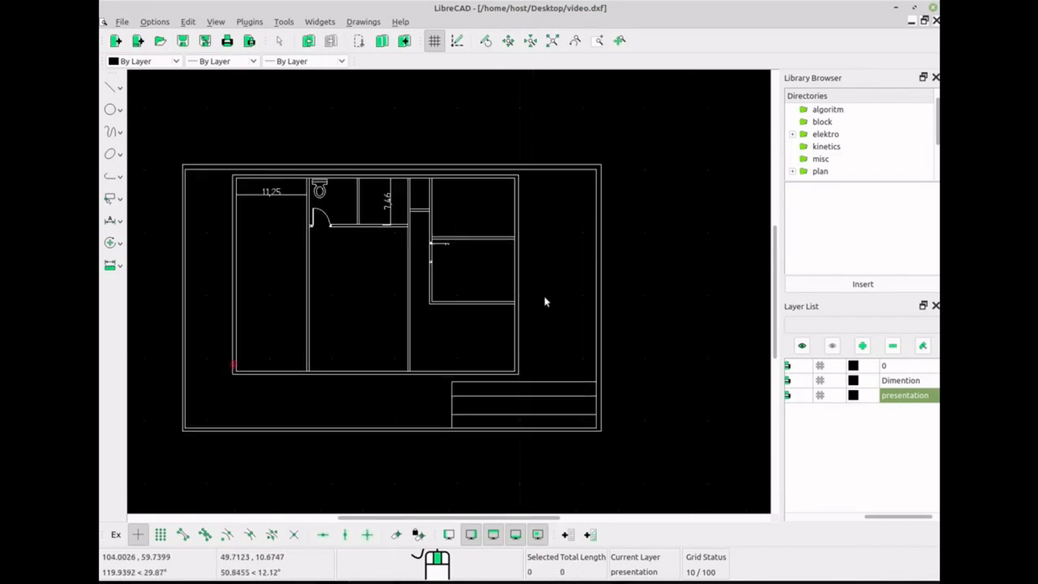
pyautogui.scroll(1, 545, 302)
pyautogui.scroll(-2, 516, 306)
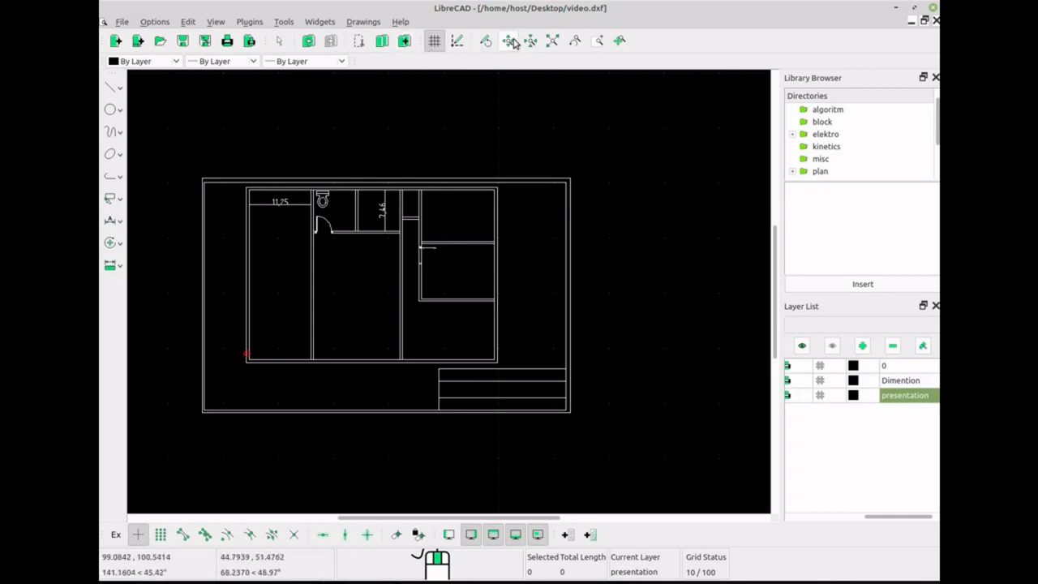
# Add an angular dimension between the inner wall lines at the floor plan's lower-left corner, placing its arc inside the room
pyautogui.click(552, 40)
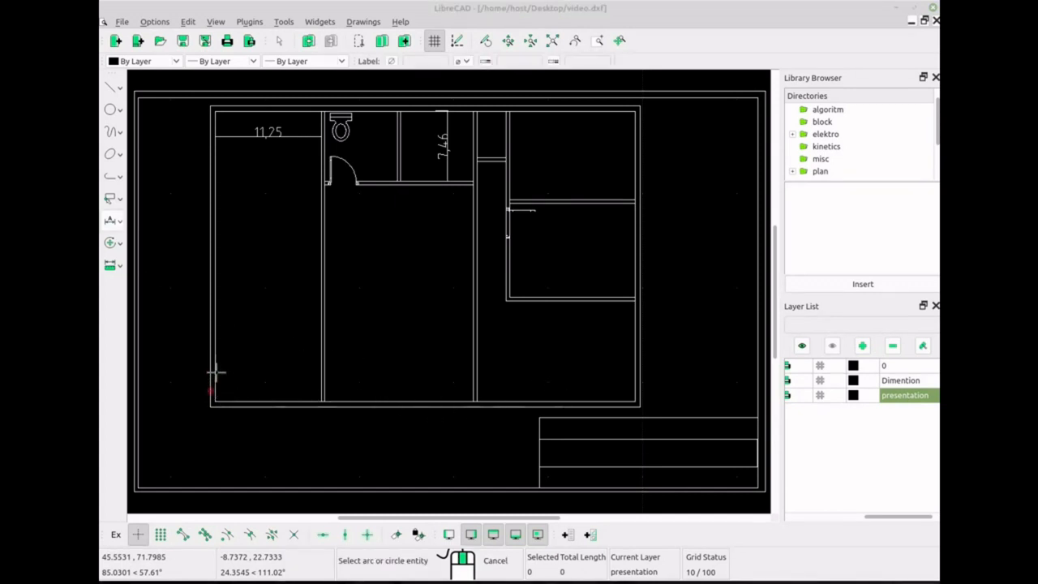
pyautogui.scroll(5, 214, 370)
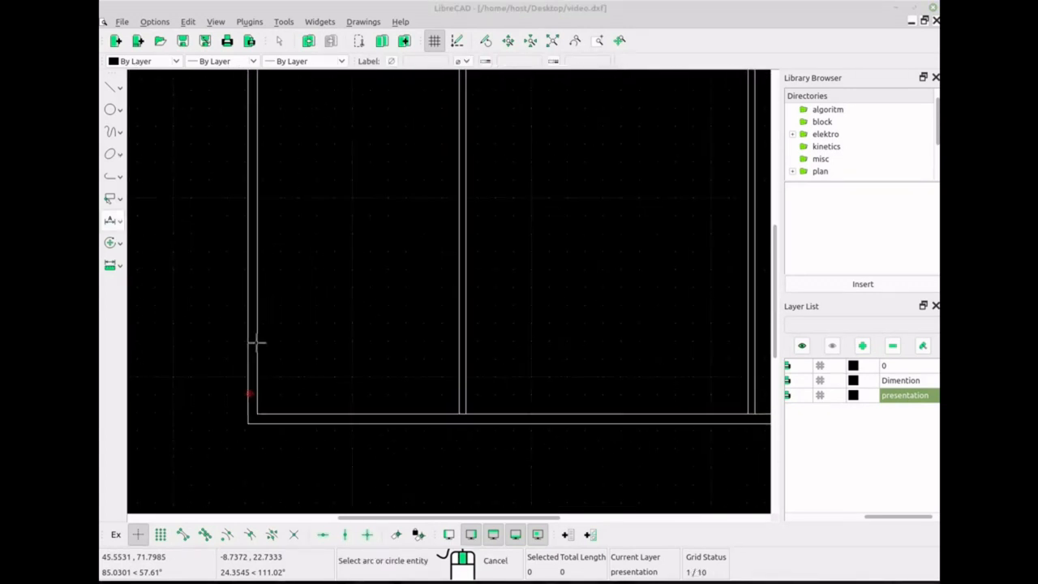
pyautogui.scroll(2, 262, 344)
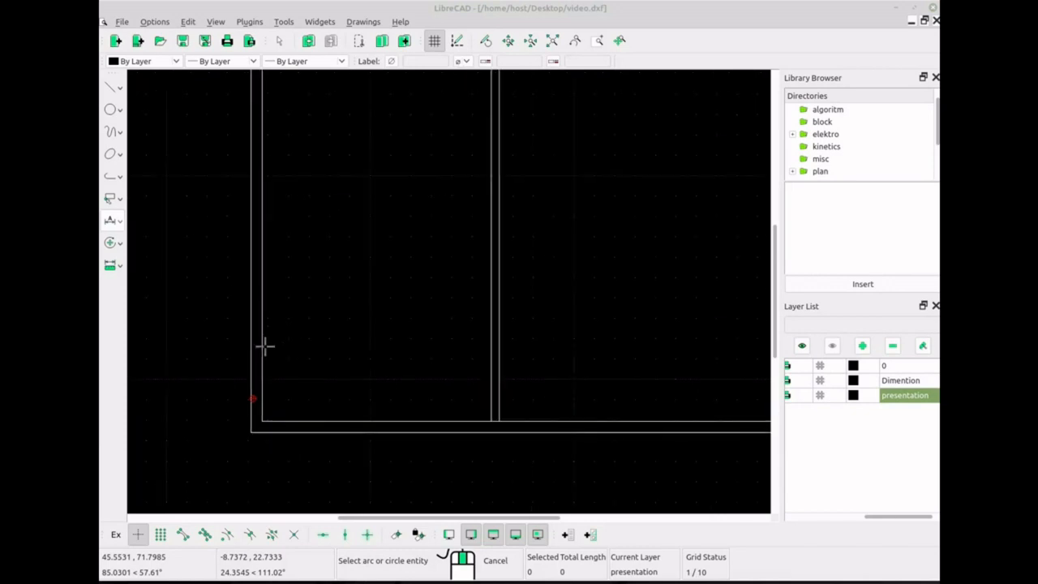
pyautogui.click(113, 221)
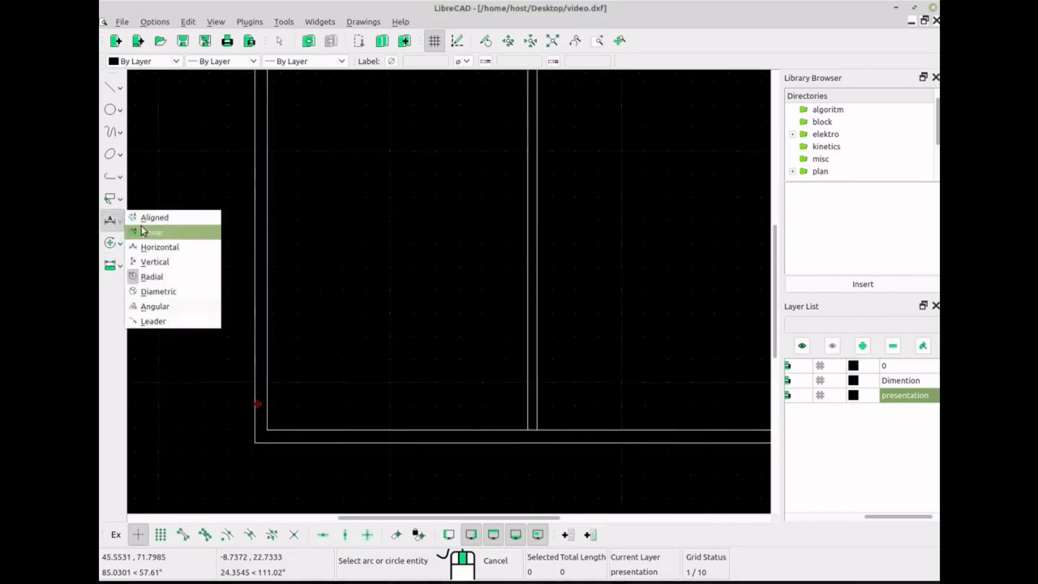
pyautogui.click(154, 306)
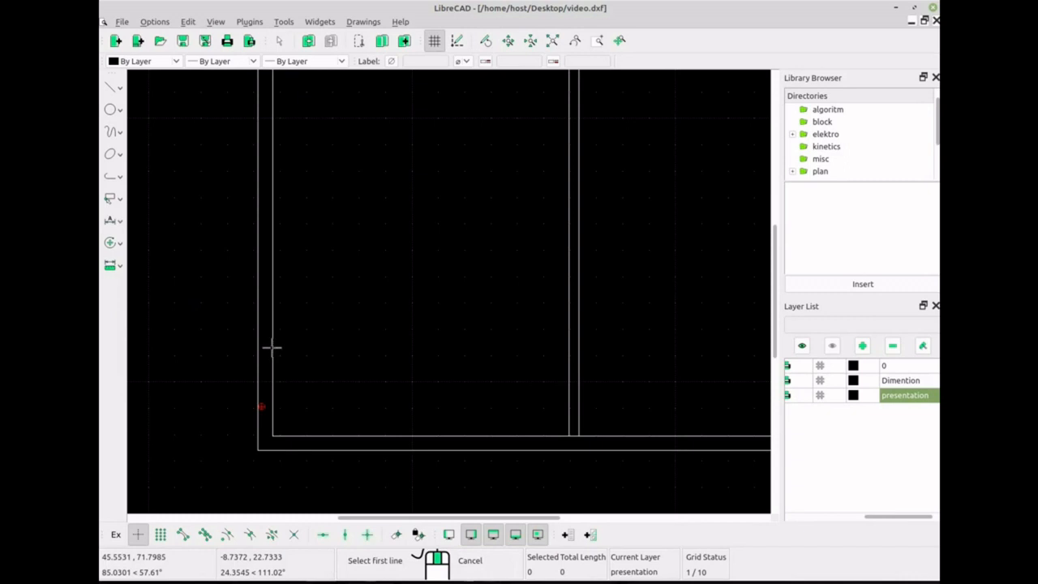
pyautogui.click(292, 366)
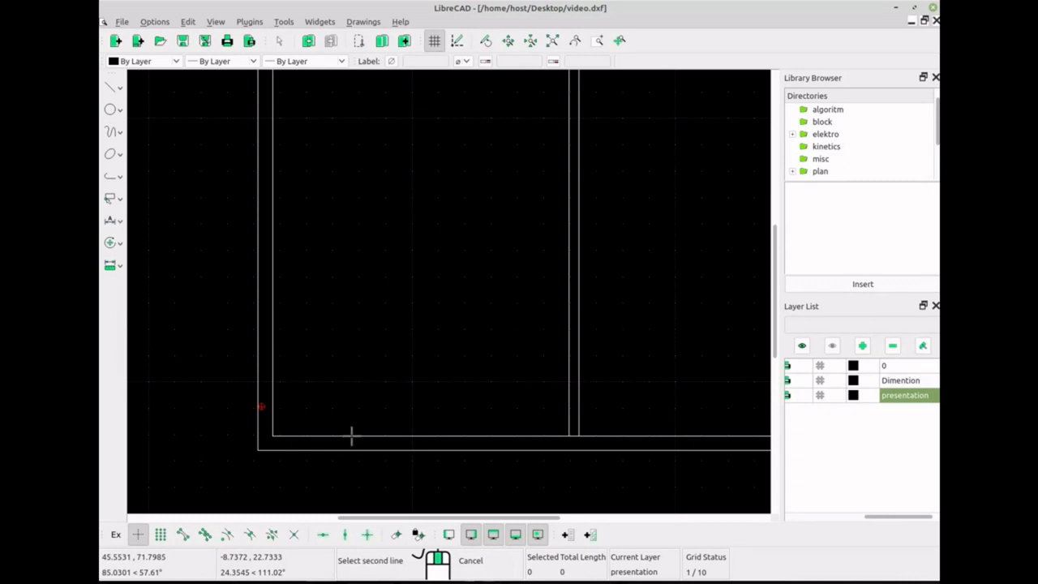
pyautogui.click(267, 356)
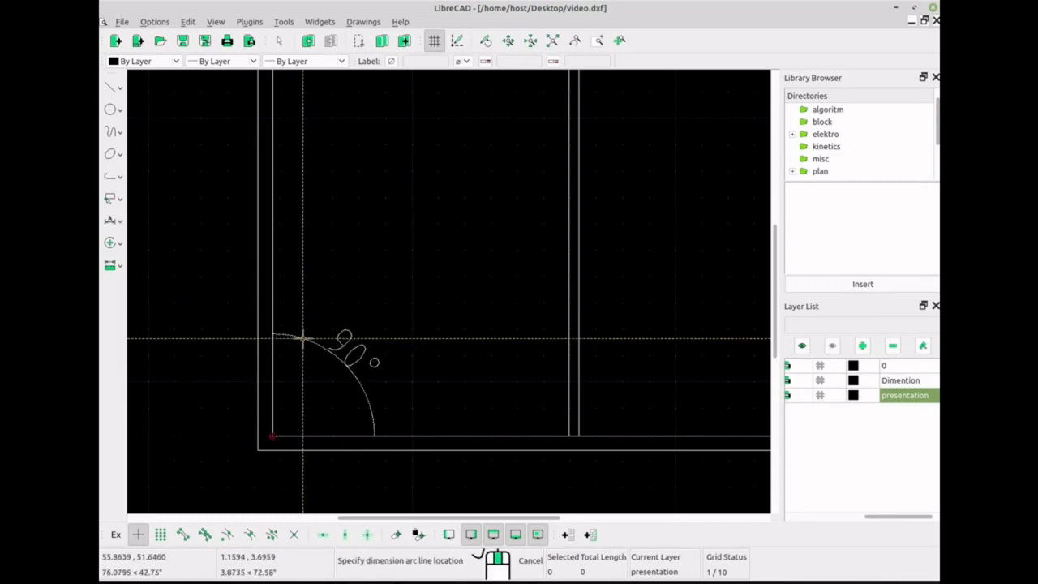
pyautogui.click(317, 386)
pyautogui.scroll(-3, 433, 338)
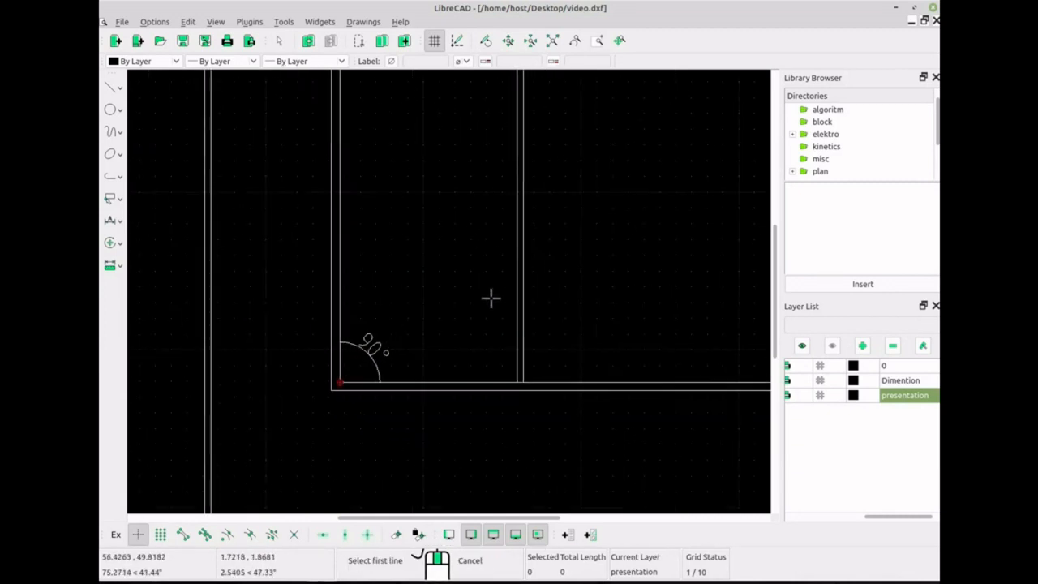
pyautogui.scroll(-2, 490, 299)
pyautogui.scroll(-1, 493, 246)
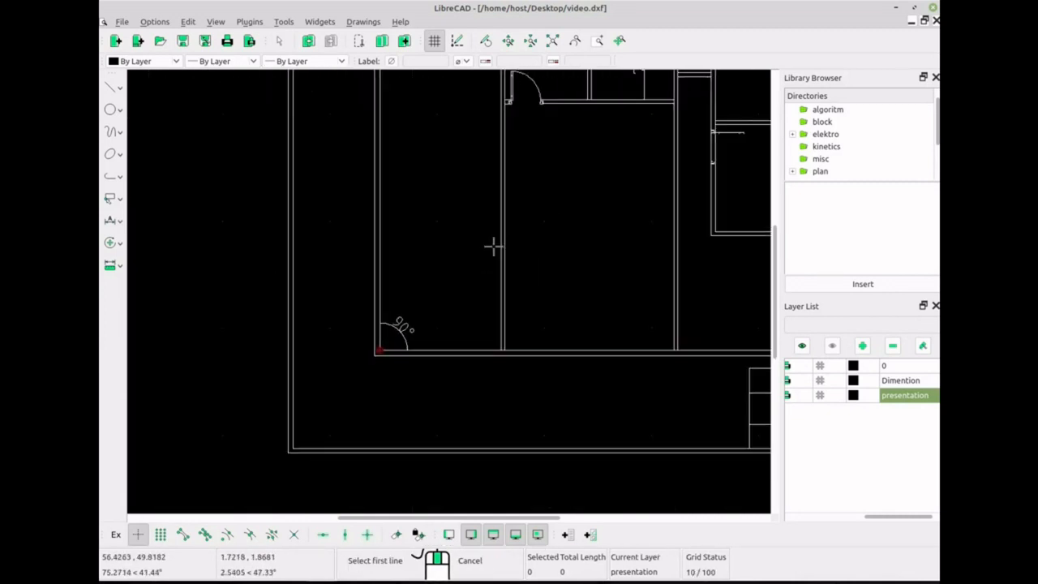